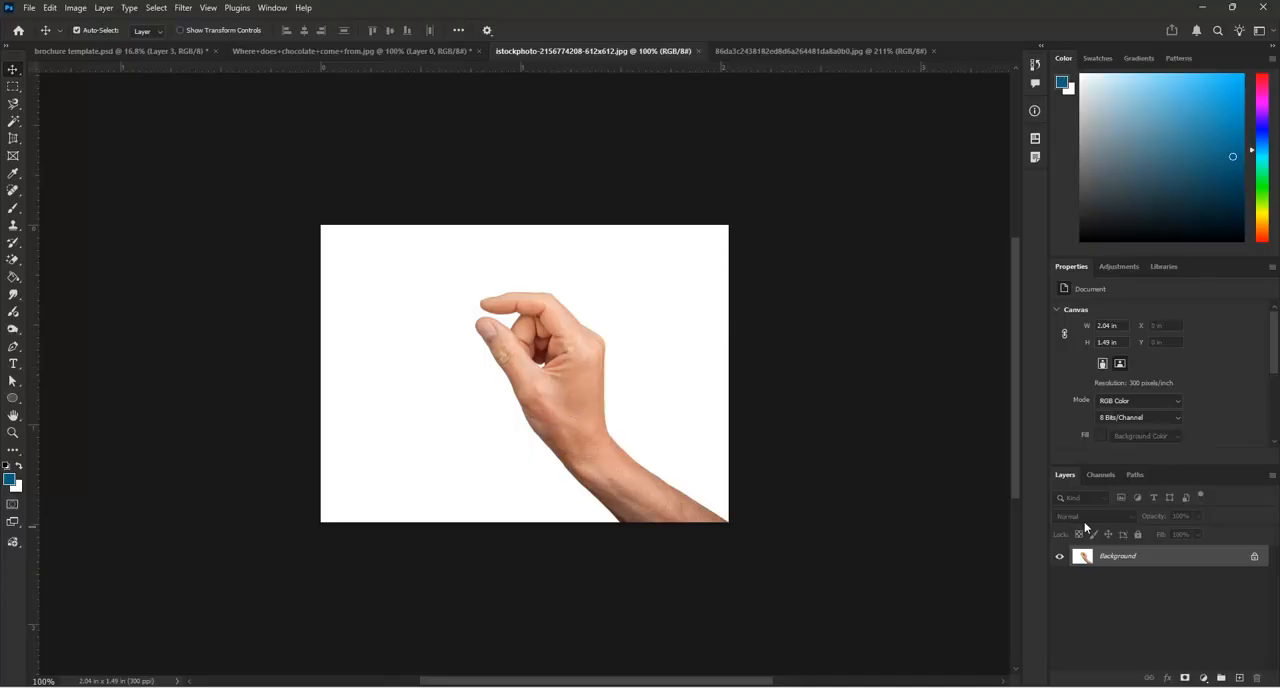
Unlock the hand photo's background layer and raise its contrast to 21 with the Brightness/Contrast adjustment
{"action": "left_click", "coordinate": [1254, 559]}
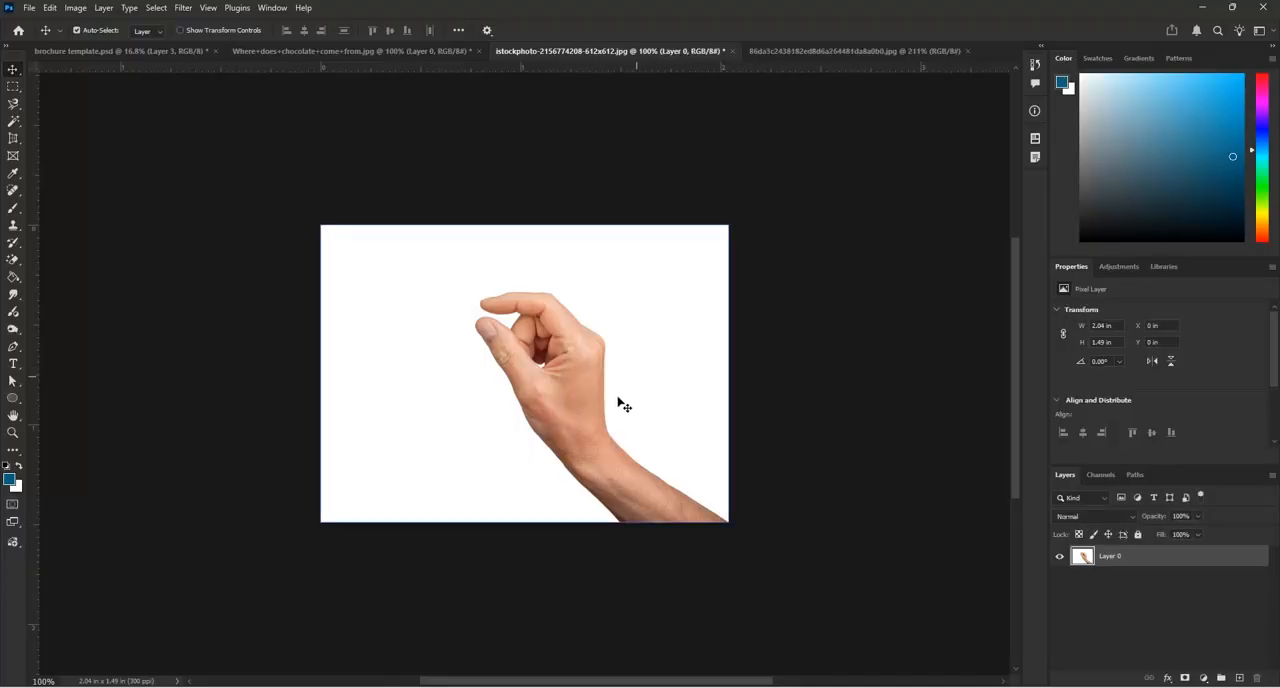
{"action": "scroll", "coordinate": [620, 402], "scroll_direction": "up", "scroll_amount": 3}
{"action": "left_click", "coordinate": [75, 8]}
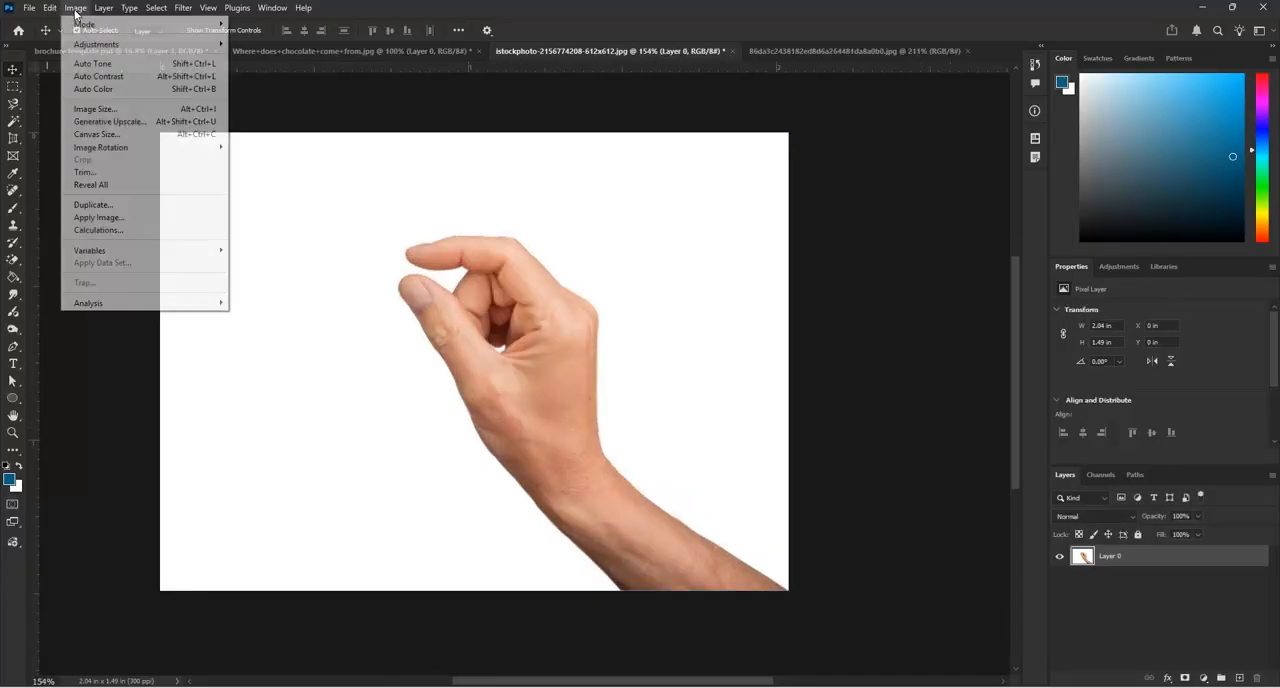
{"action": "mouse_move", "coordinate": [185, 46]}
{"action": "left_click", "coordinate": [250, 44]}
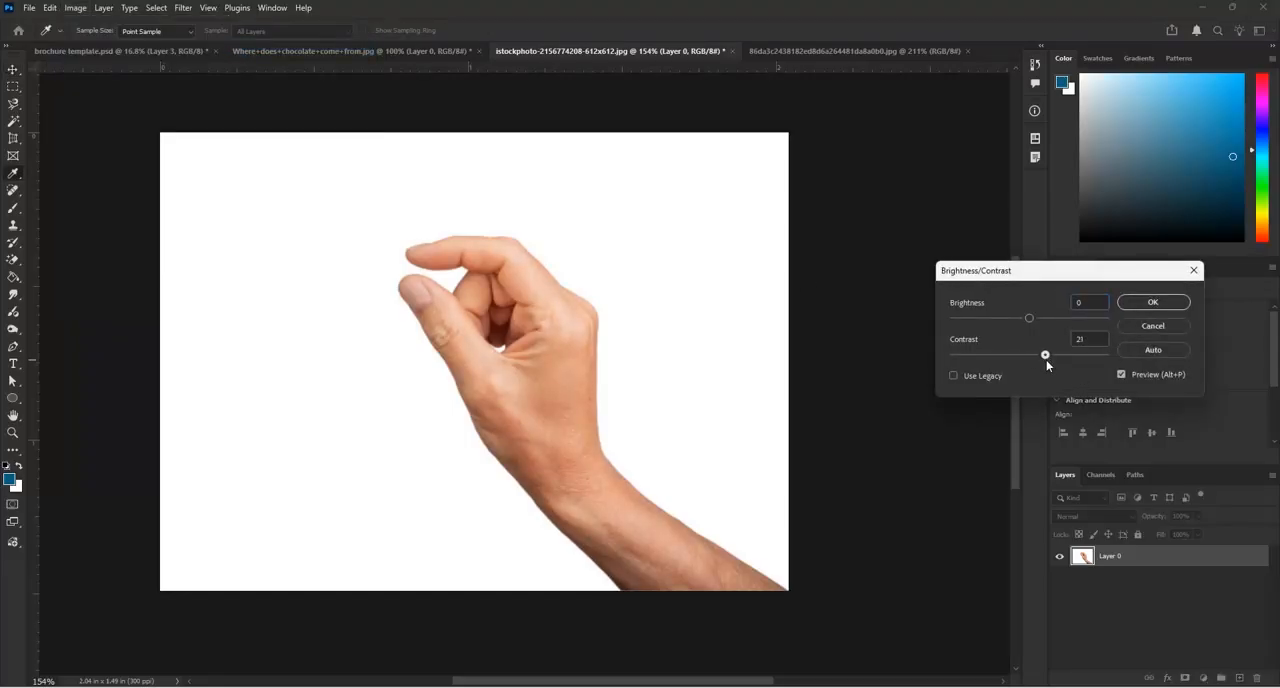
{"action": "left_click", "coordinate": [1152, 302]}
{"action": "key", "text": "v"}
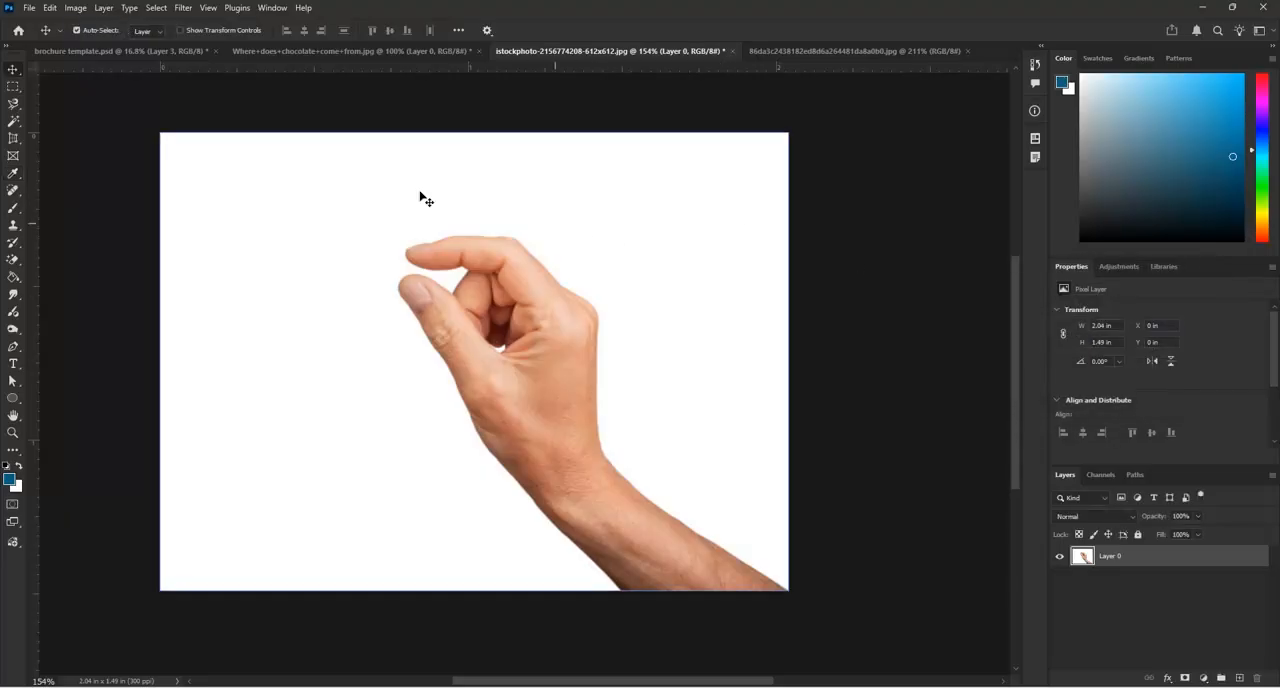
Select the white background around the hand with the Magic Wand and delete it
{"action": "left_click", "coordinate": [14, 121]}
{"action": "left_click", "coordinate": [265, 282]}
{"action": "key", "text": "Delete"}
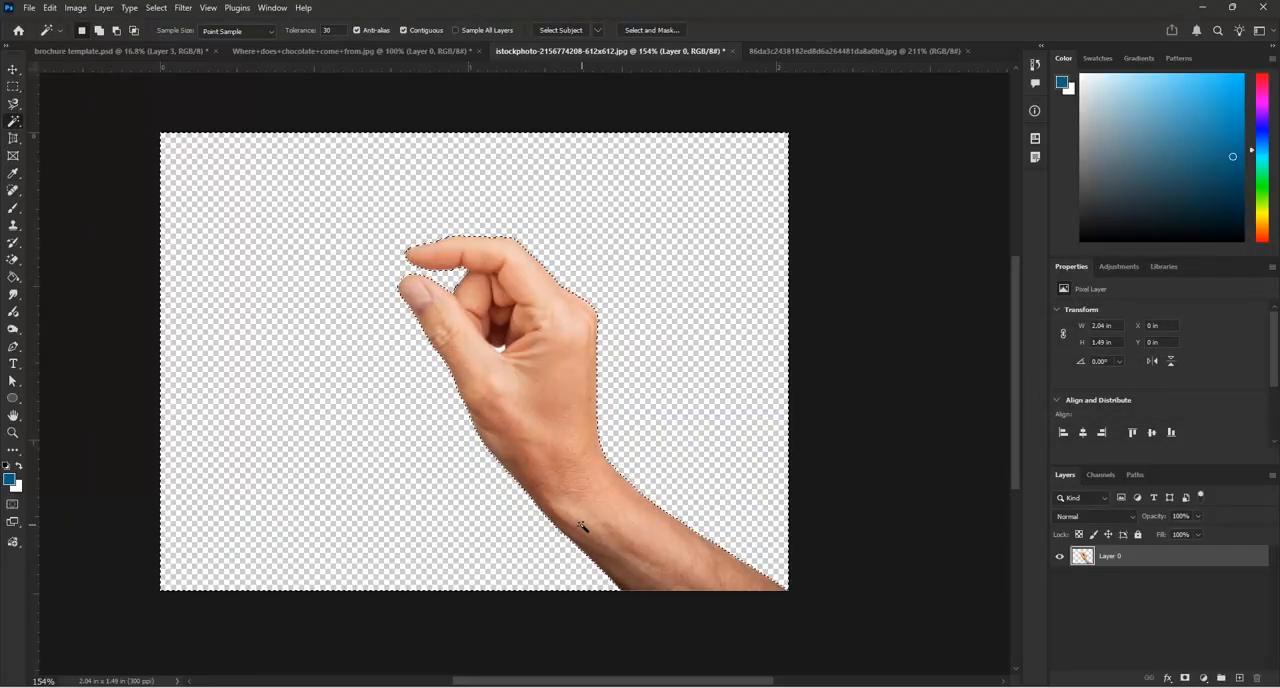
Select and delete the small leftover white patch between the thumb and the curled fingers, and clear the selection
{"action": "scroll", "coordinate": [480, 380], "scroll_direction": "up", "scroll_amount": 3}
{"action": "scroll", "coordinate": [476, 369], "scroll_direction": "up", "scroll_amount": 8}
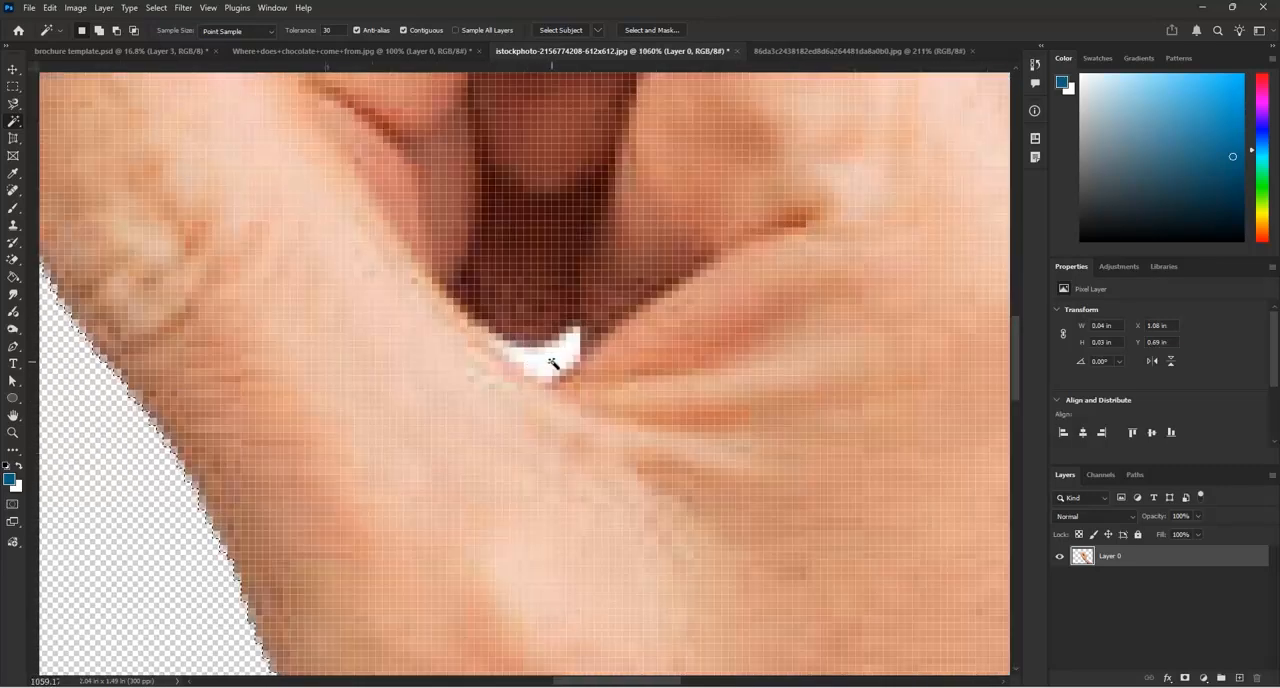
{"action": "left_click", "coordinate": [553, 364]}
{"action": "scroll", "coordinate": [553, 366], "scroll_direction": "down", "scroll_amount": 6}
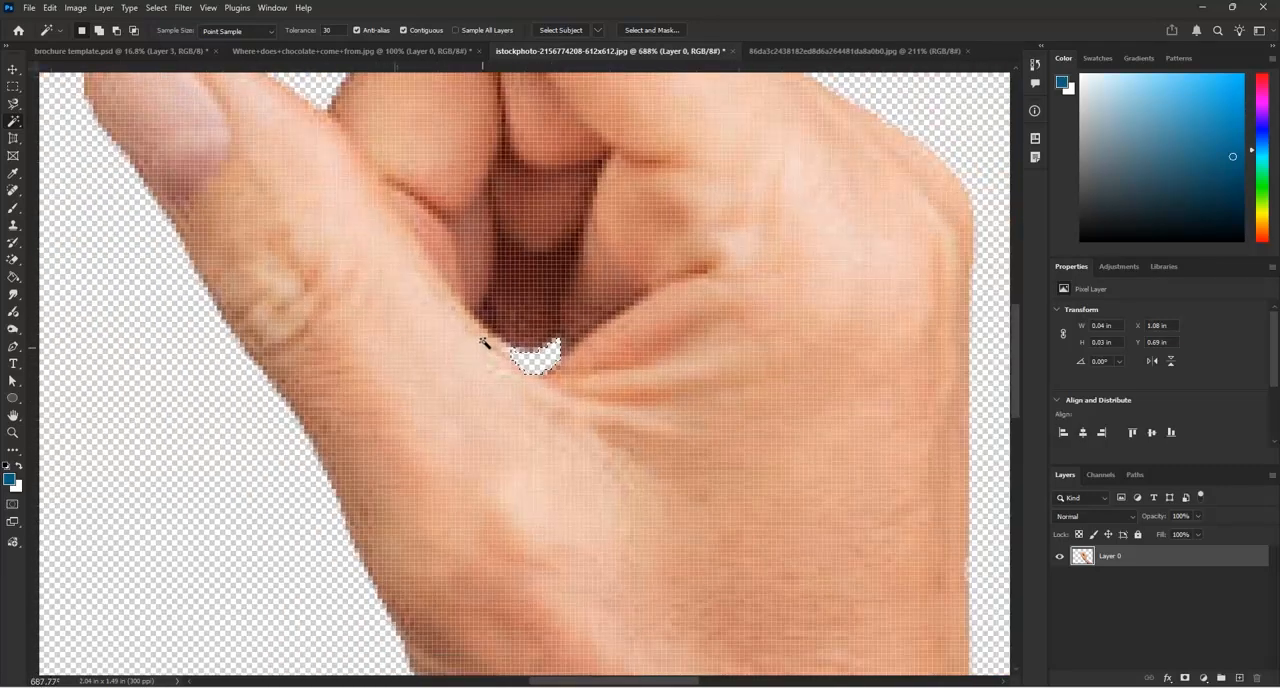
{"action": "scroll", "coordinate": [500, 343], "scroll_direction": "down", "scroll_amount": 2}
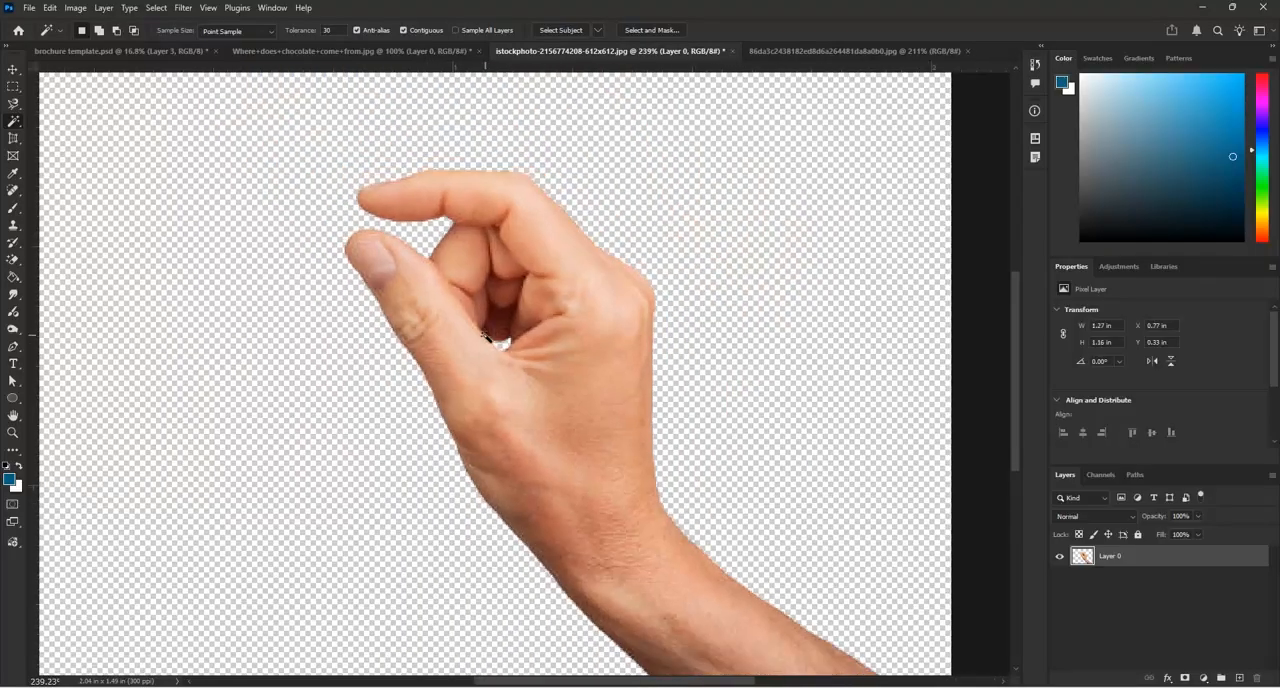
{"action": "scroll", "coordinate": [490, 340], "scroll_direction": "down", "scroll_amount": 2}
Try Auto Tone on the hand layer and undo it
{"action": "left_click", "coordinate": [81, 8]}
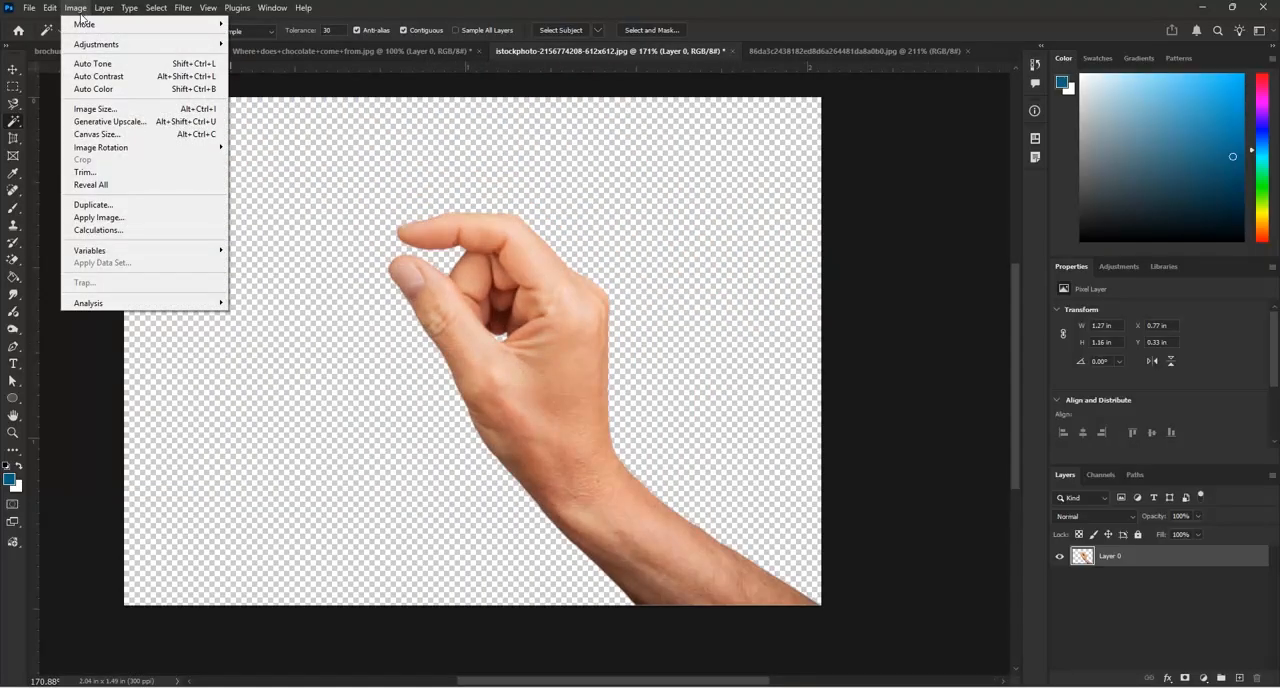
{"action": "left_click", "coordinate": [85, 65]}
{"action": "left_click", "coordinate": [76, 8]}
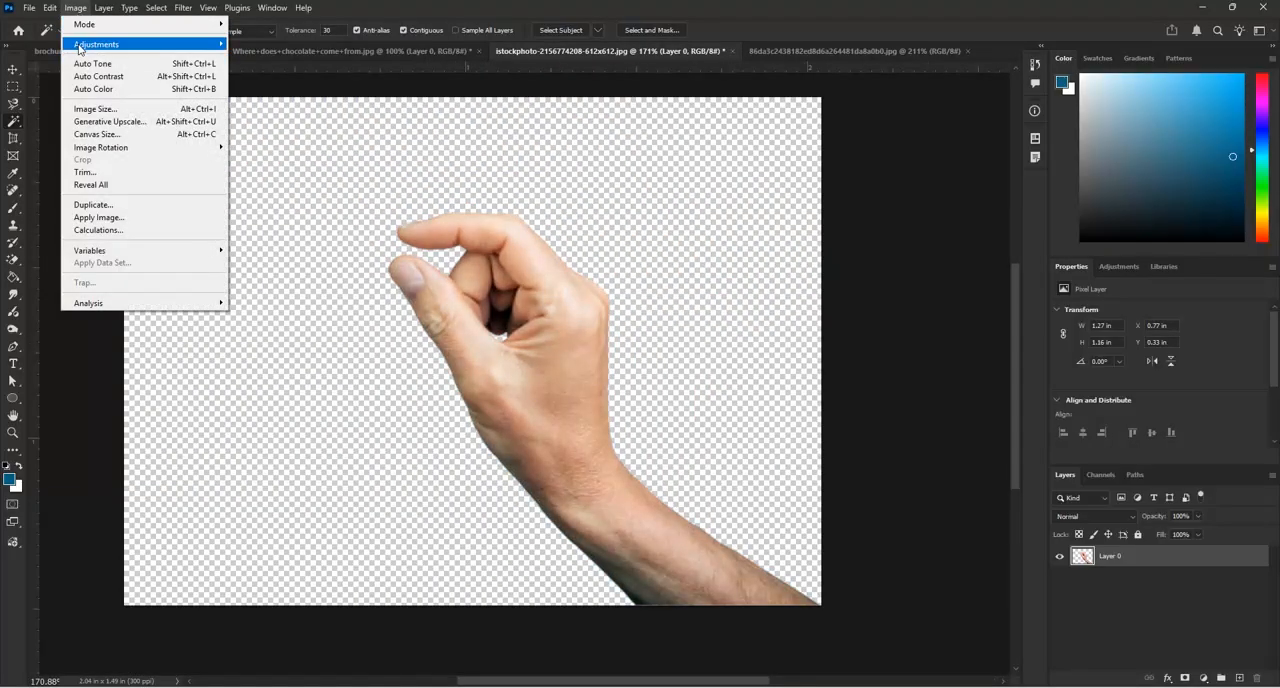
{"action": "mouse_move", "coordinate": [80, 46]}
{"action": "left_click", "coordinate": [850, 71]}
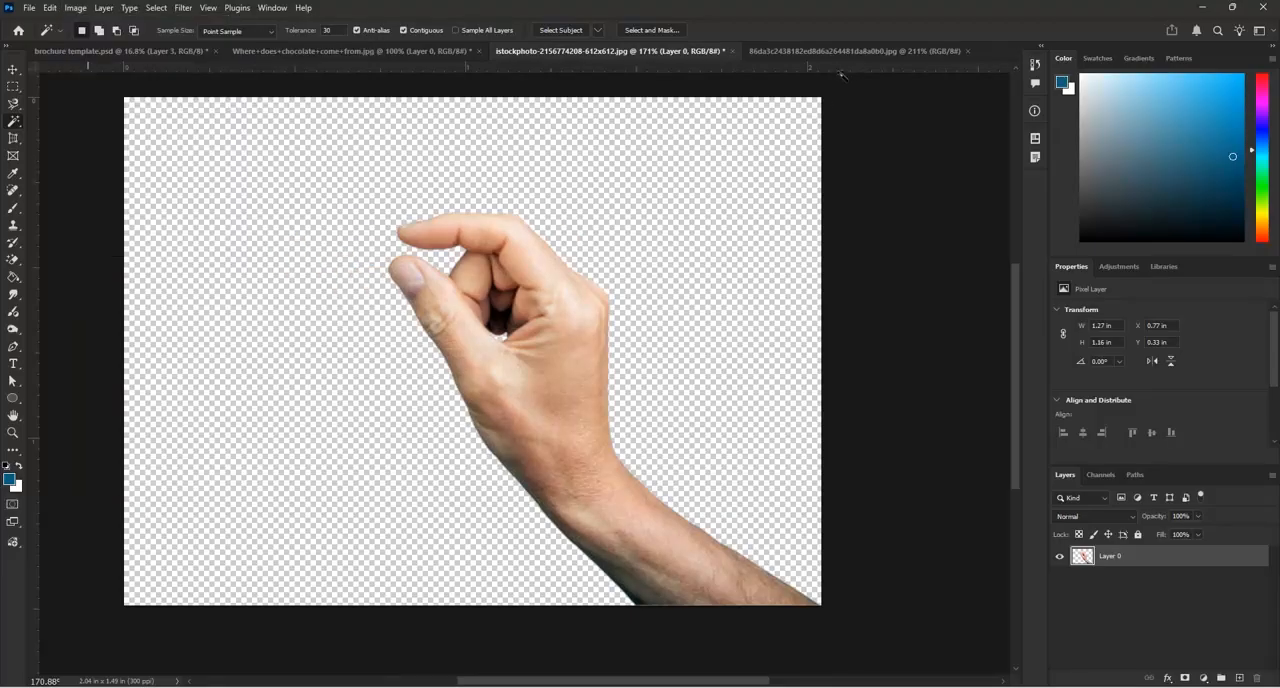
{"action": "key", "text": "ctrl+z"}
Resize the hand image to a width of 5 inches, keeping its proportions and 300 pixels/inch resolution
{"action": "left_click", "coordinate": [77, 8]}
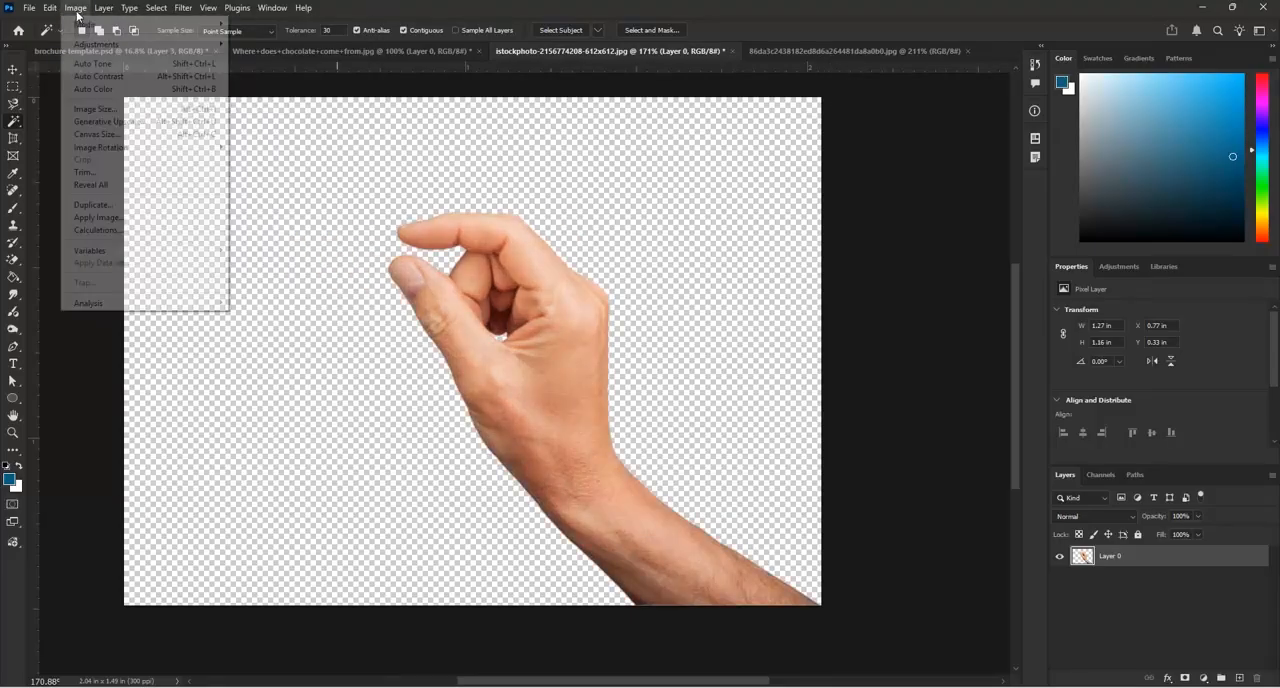
{"action": "left_click", "coordinate": [95, 108]}
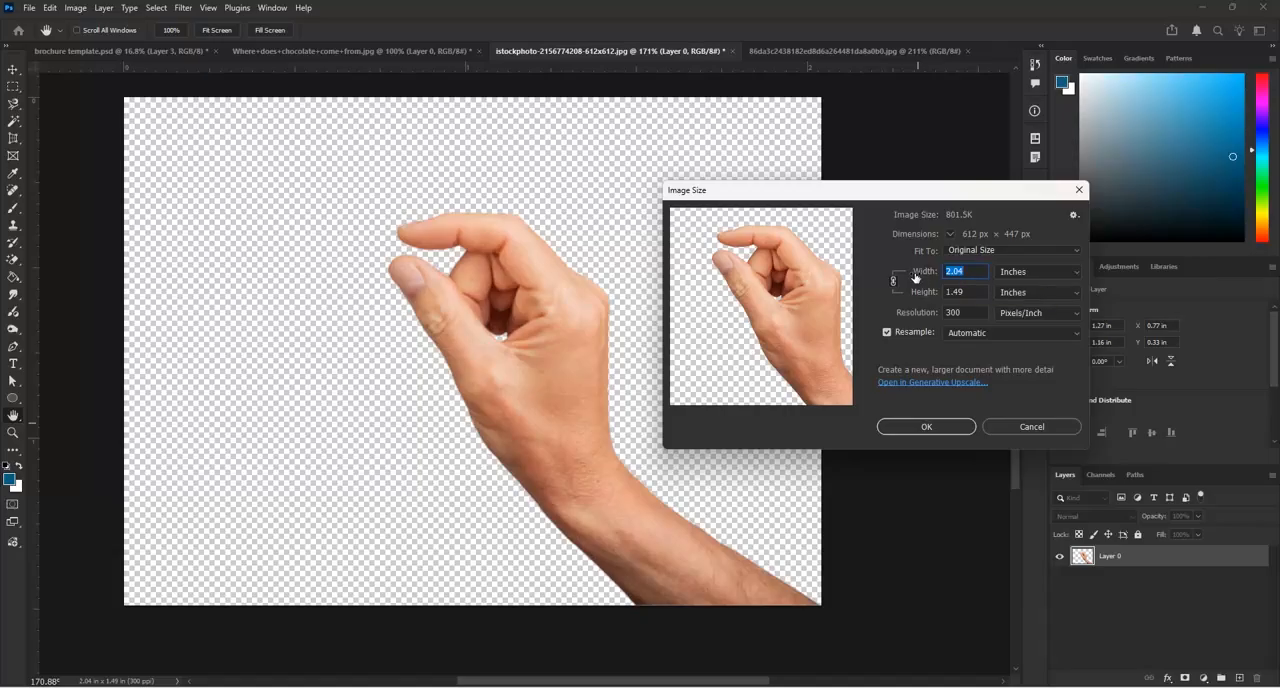
{"action": "type", "text": "5"}
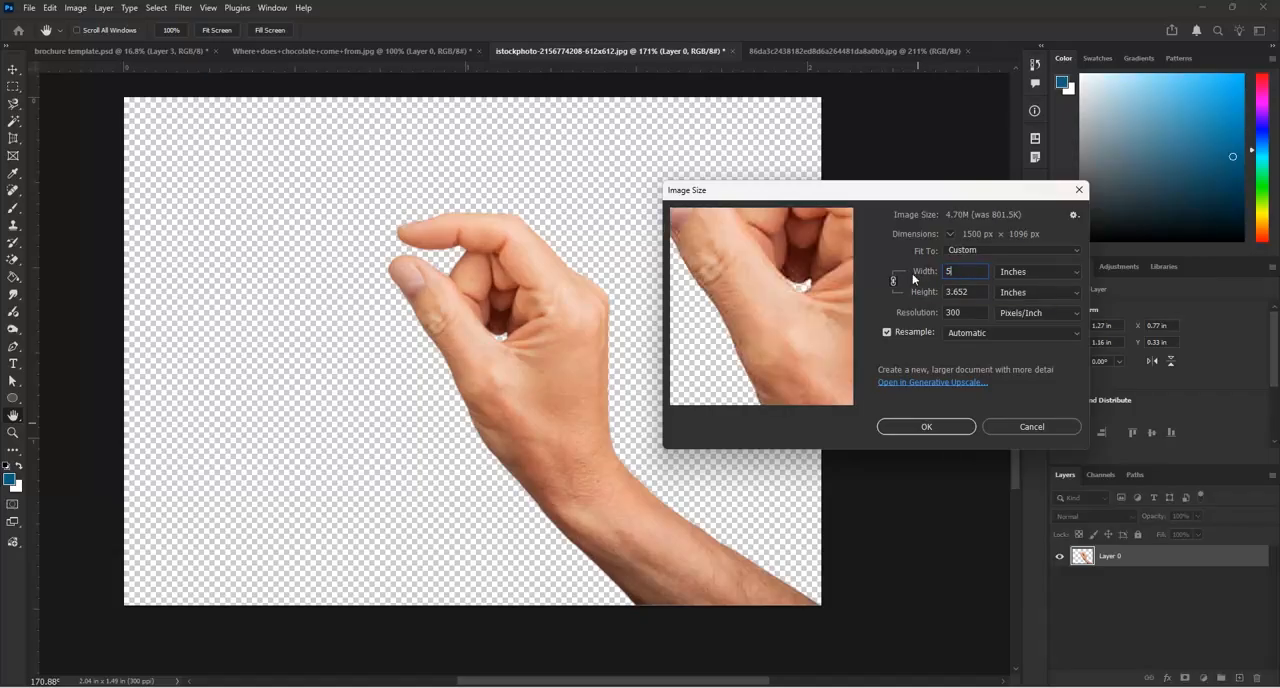
{"action": "left_click", "coordinate": [927, 427]}
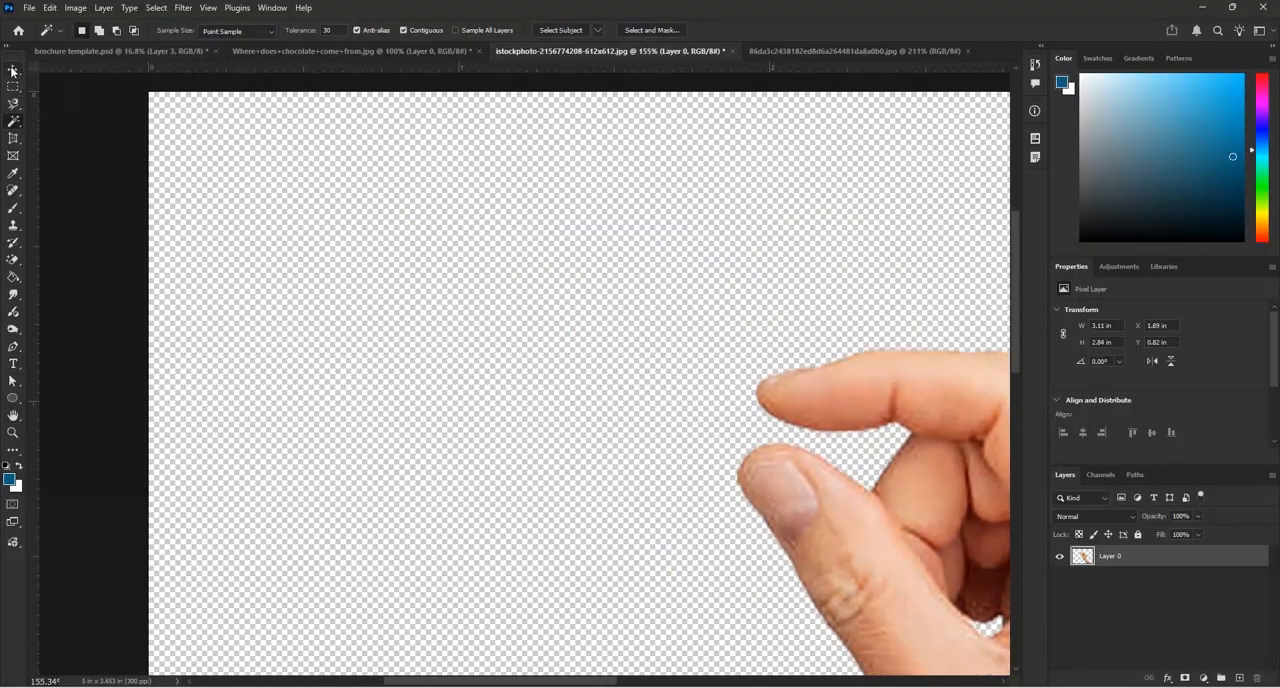
Copy the cut-out hand into the brochure template document with the Move tool
{"action": "left_click", "coordinate": [13, 70]}
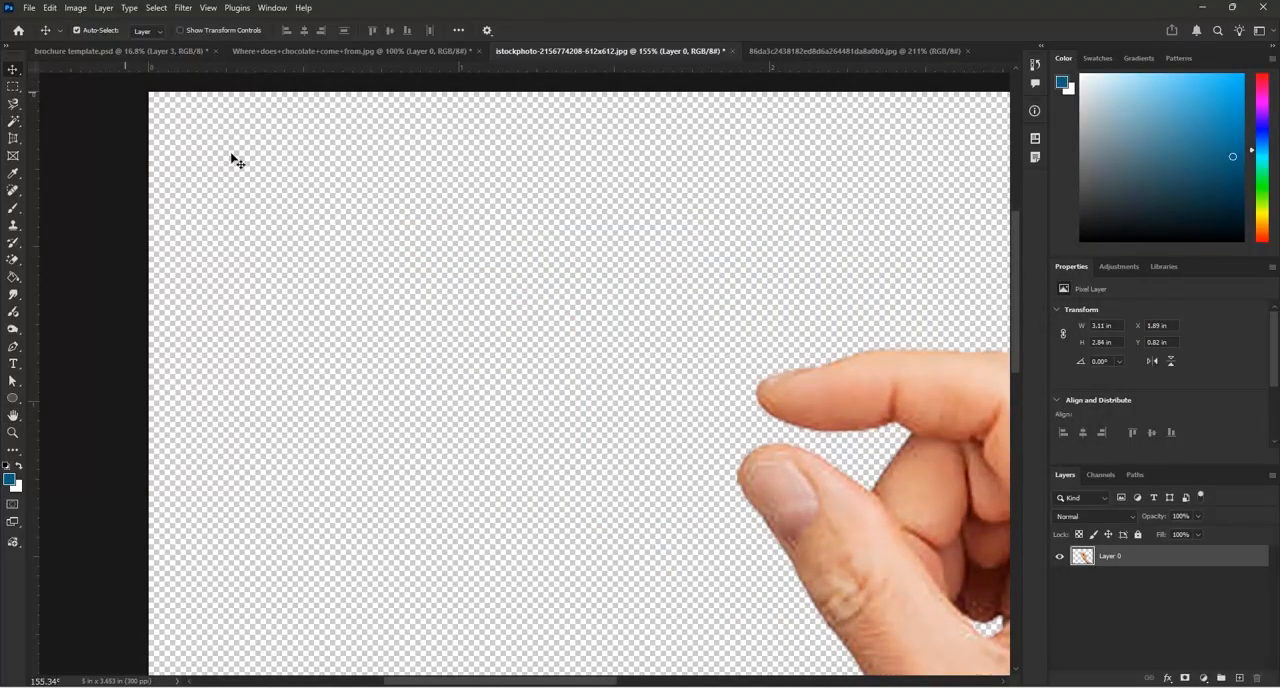
{"action": "scroll", "coordinate": [136, 103], "scroll_direction": "down", "scroll_amount": 5}
{"action": "left_click_drag", "start_coordinate": [731, 526], "coordinate": [312, 328]}
Close the source hand photo document without saving its changes
{"action": "left_click", "coordinate": [605, 51]}
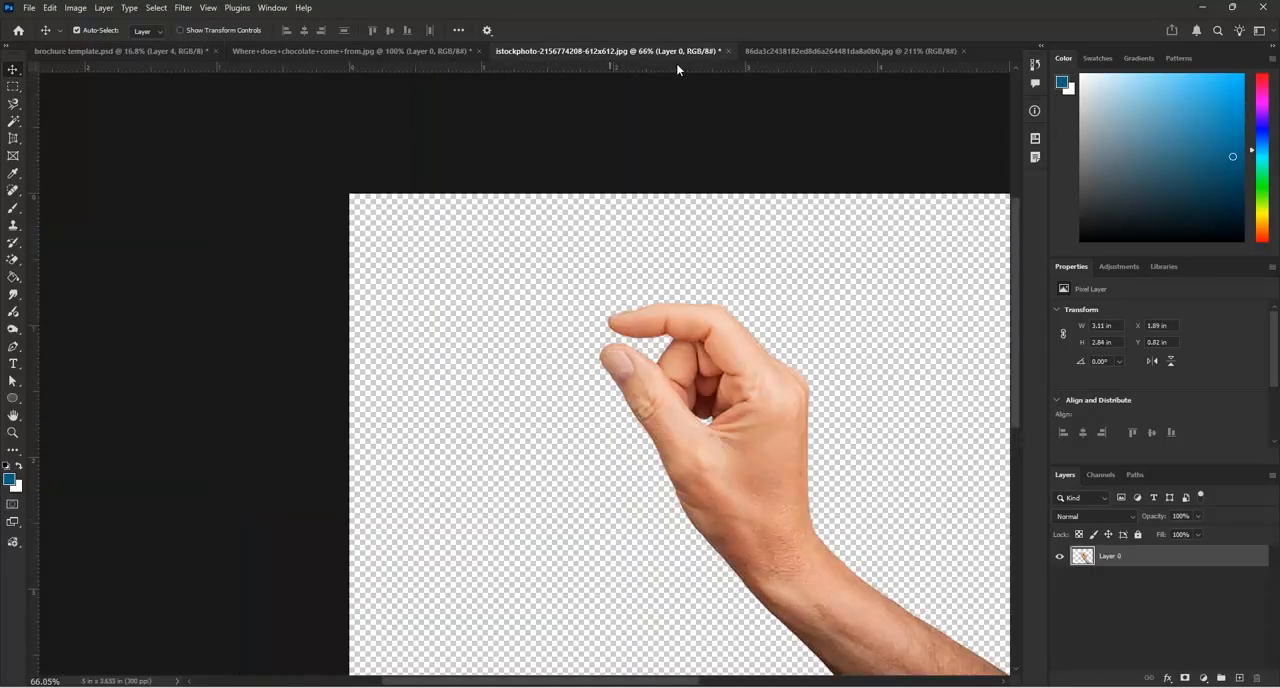
{"action": "left_click", "coordinate": [727, 51]}
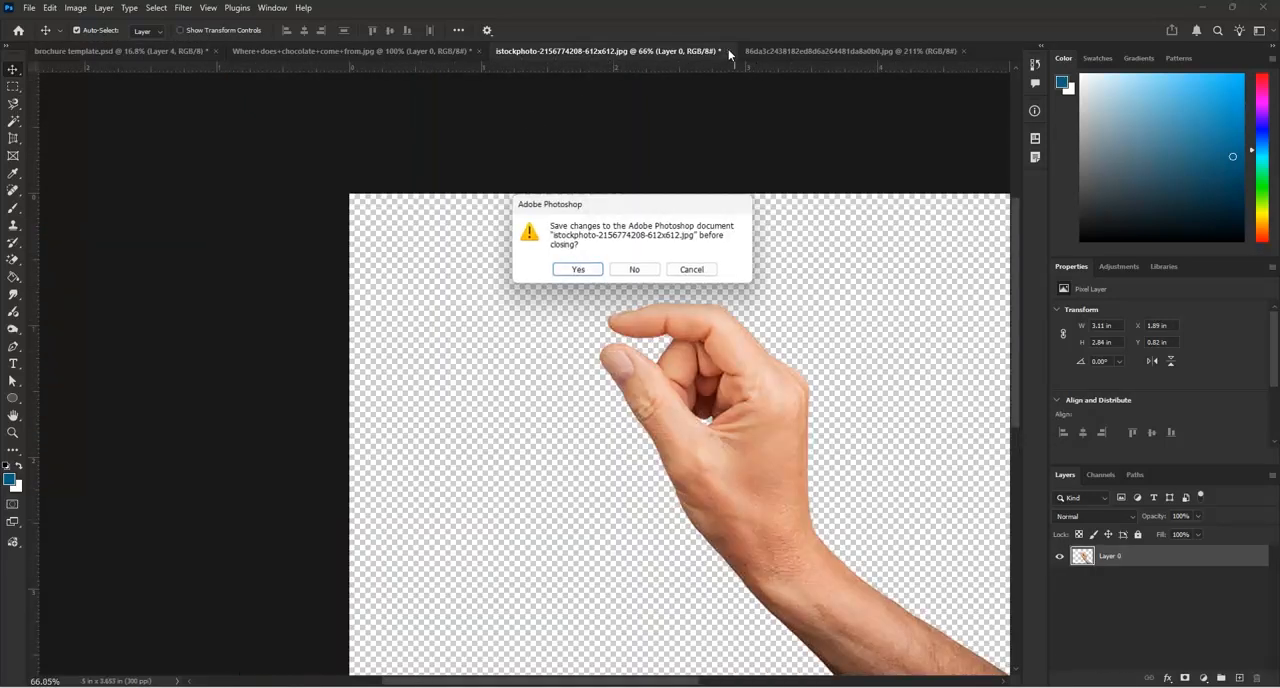
{"action": "left_click", "coordinate": [637, 266]}
Unlock the background layer of the "Chocolates with Love" logo image and set its resolution to 300 pixels/inch
{"action": "left_click", "coordinate": [629, 51]}
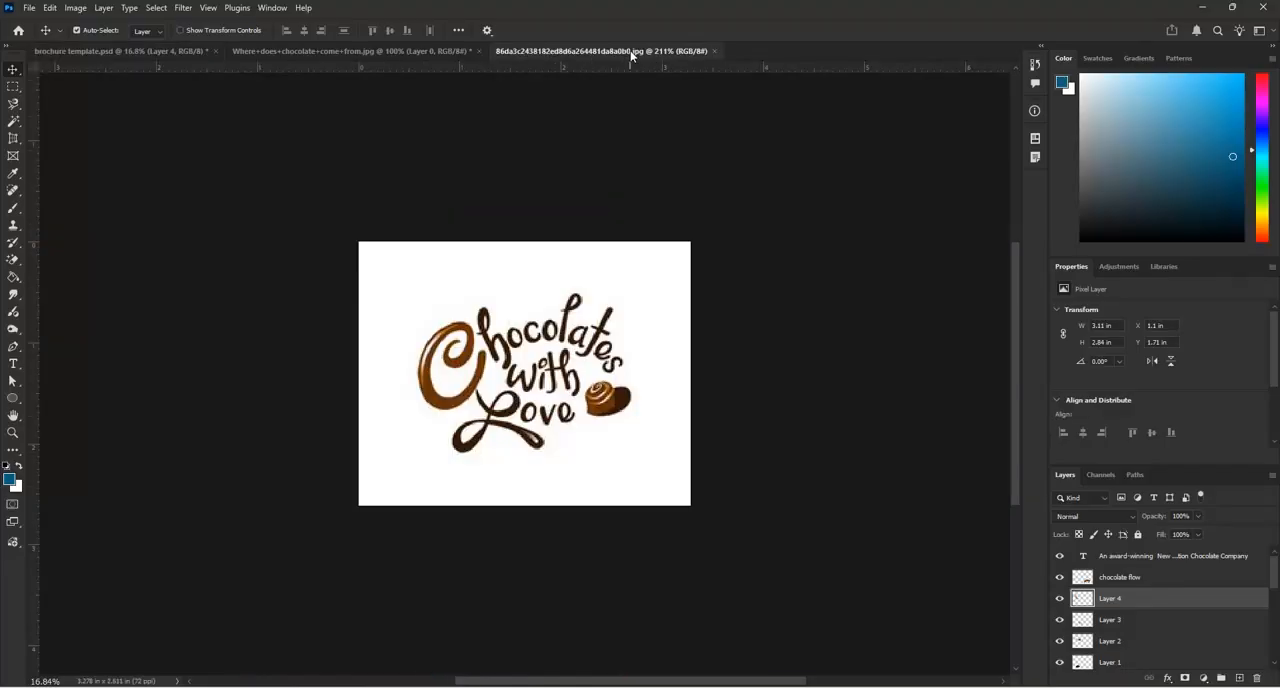
{"action": "scroll", "coordinate": [533, 412], "scroll_direction": "up", "scroll_amount": 3}
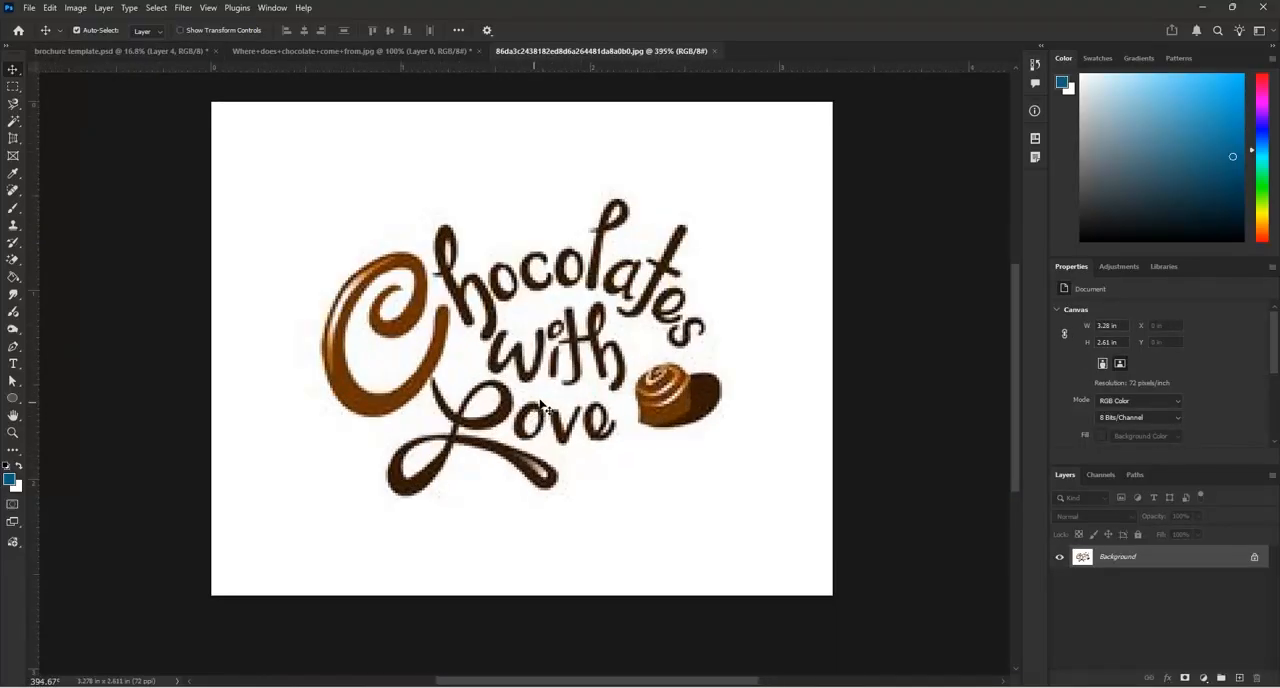
{"action": "left_click", "coordinate": [1253, 559]}
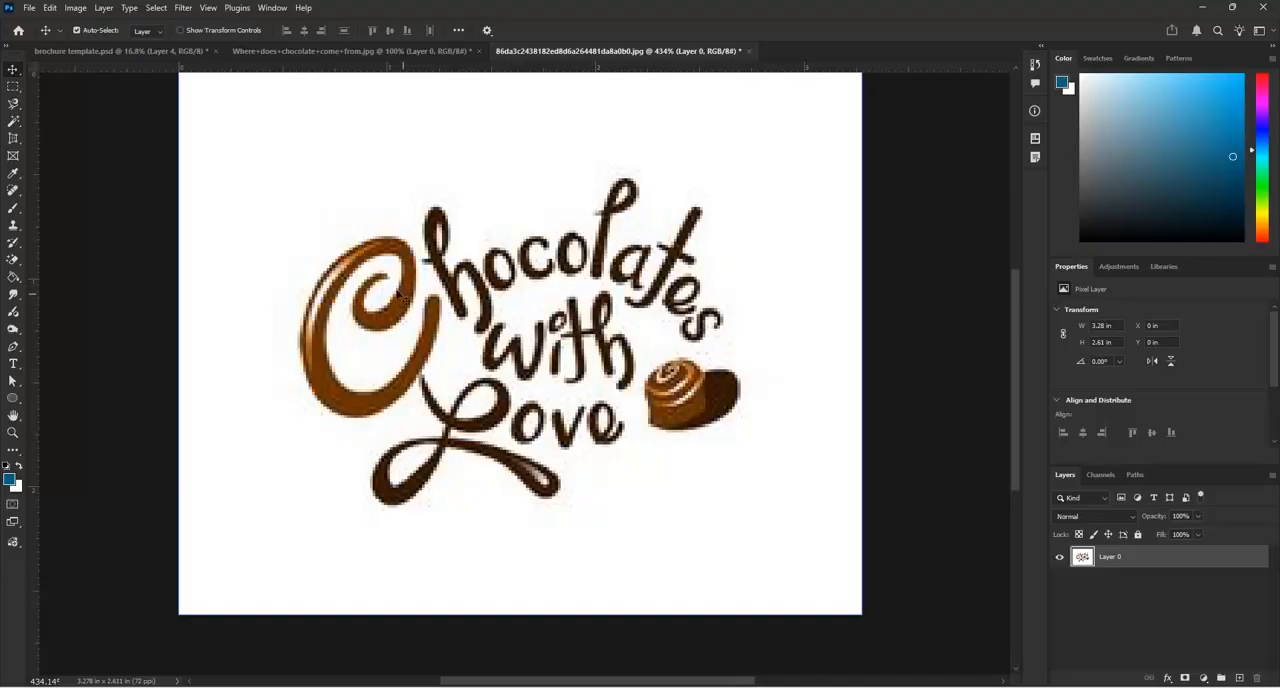
{"action": "left_click", "coordinate": [76, 8]}
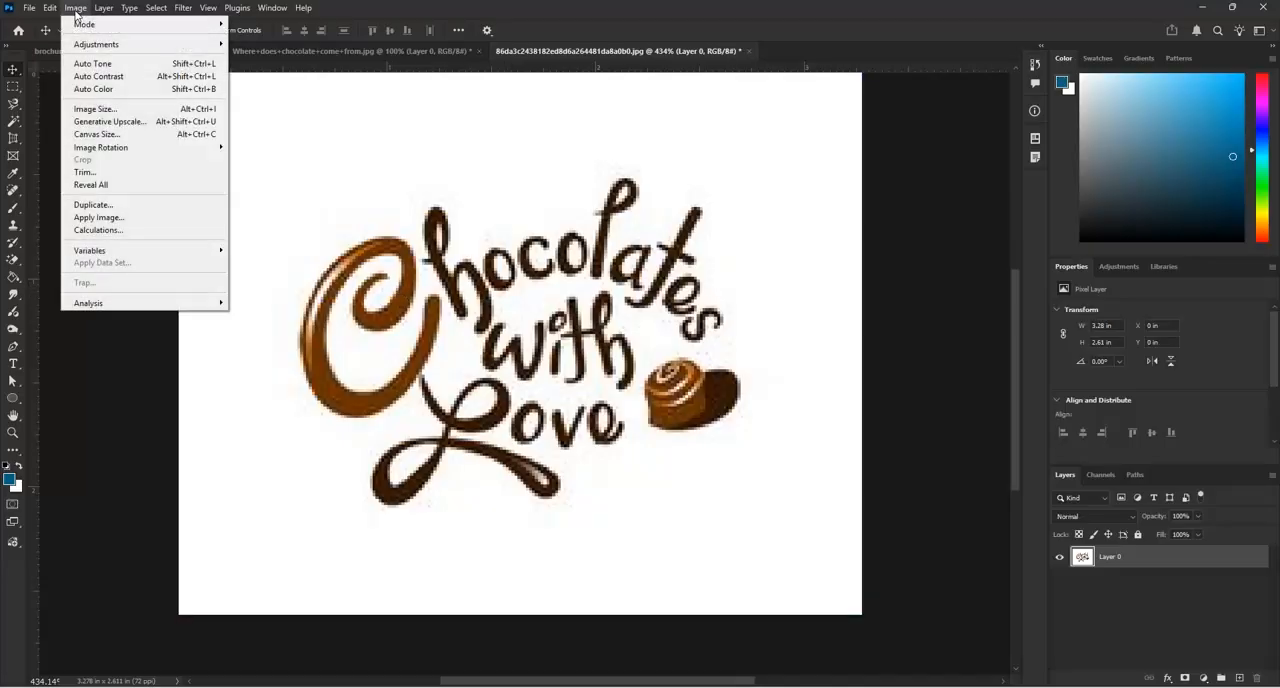
{"action": "left_click", "coordinate": [87, 110]}
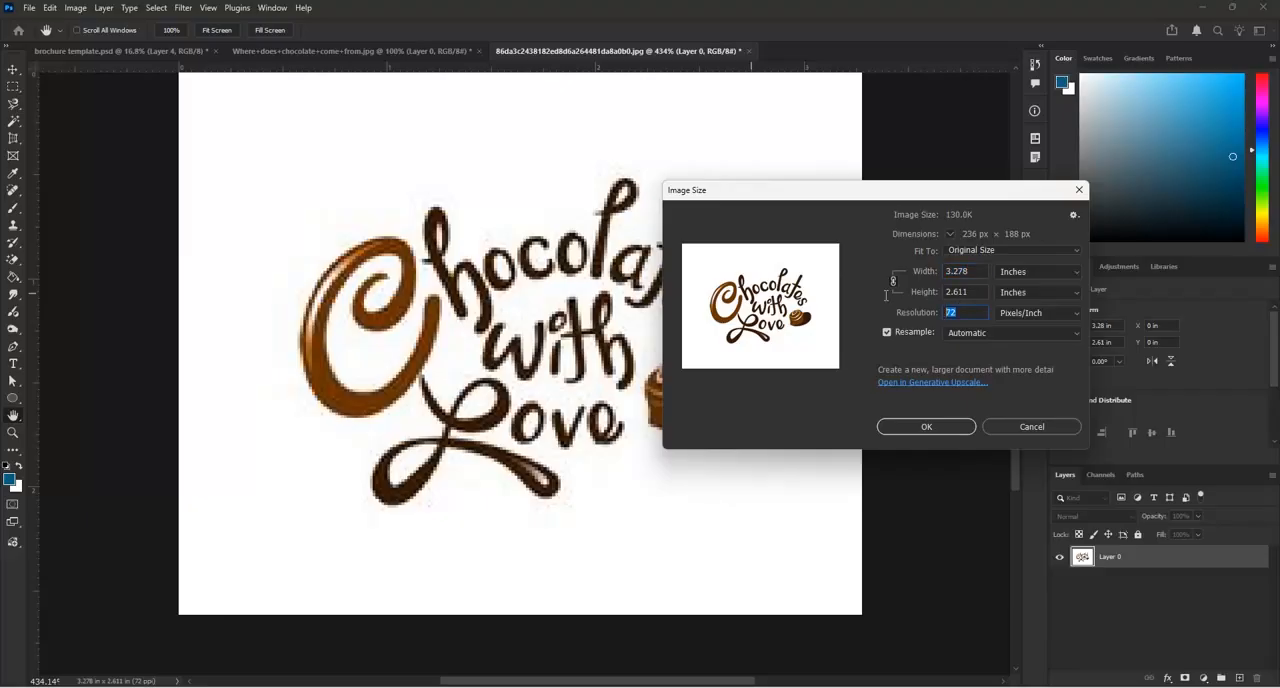
{"action": "type", "text": "300"}
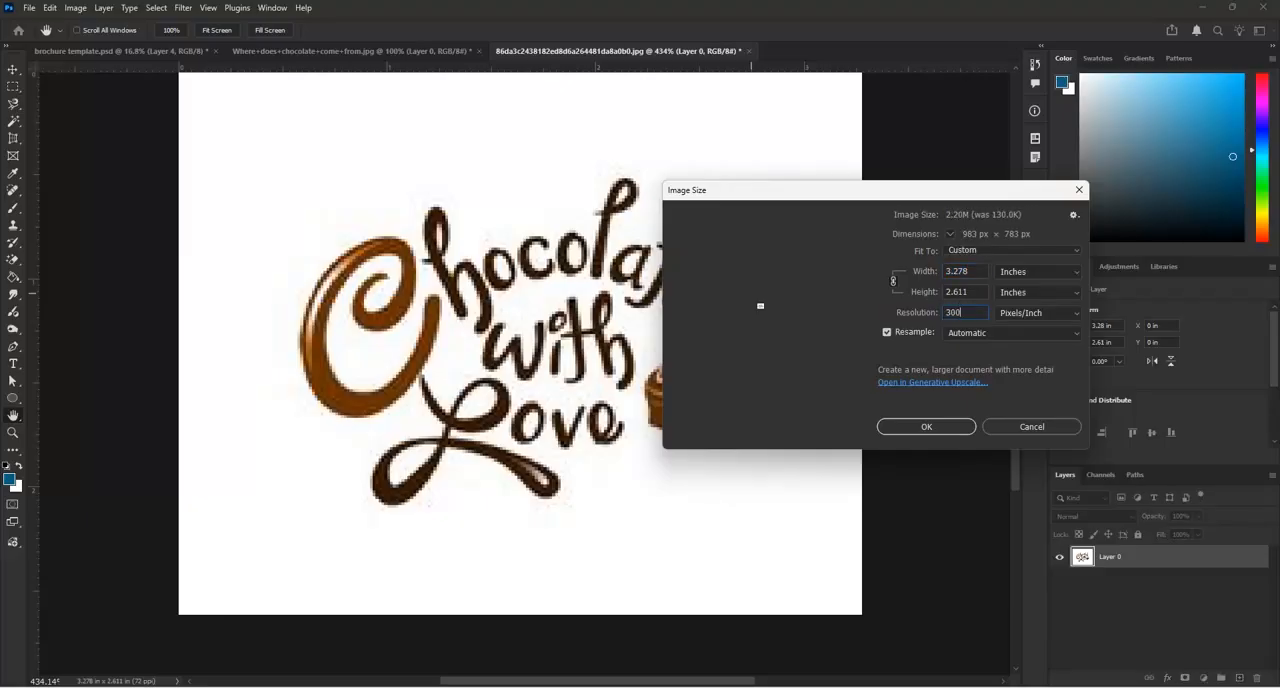
{"action": "left_click", "coordinate": [908, 426]}
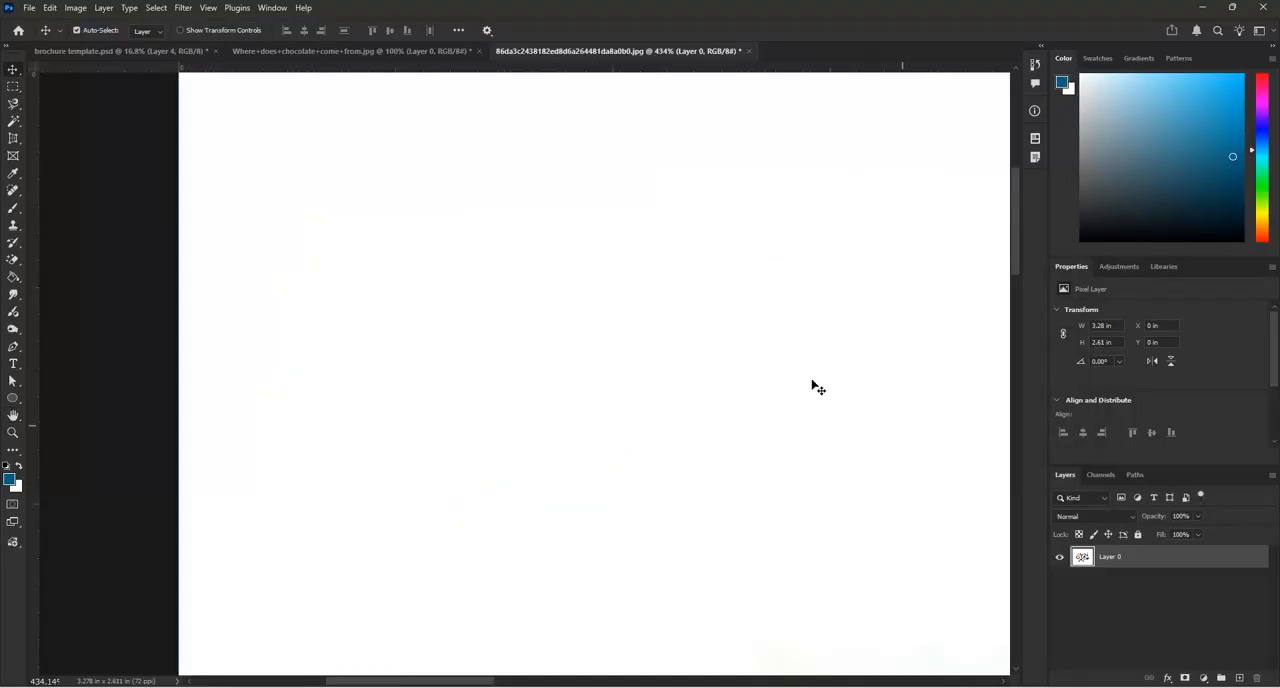
{"action": "scroll", "coordinate": [217, 177], "scroll_direction": "down", "scroll_amount": 5}
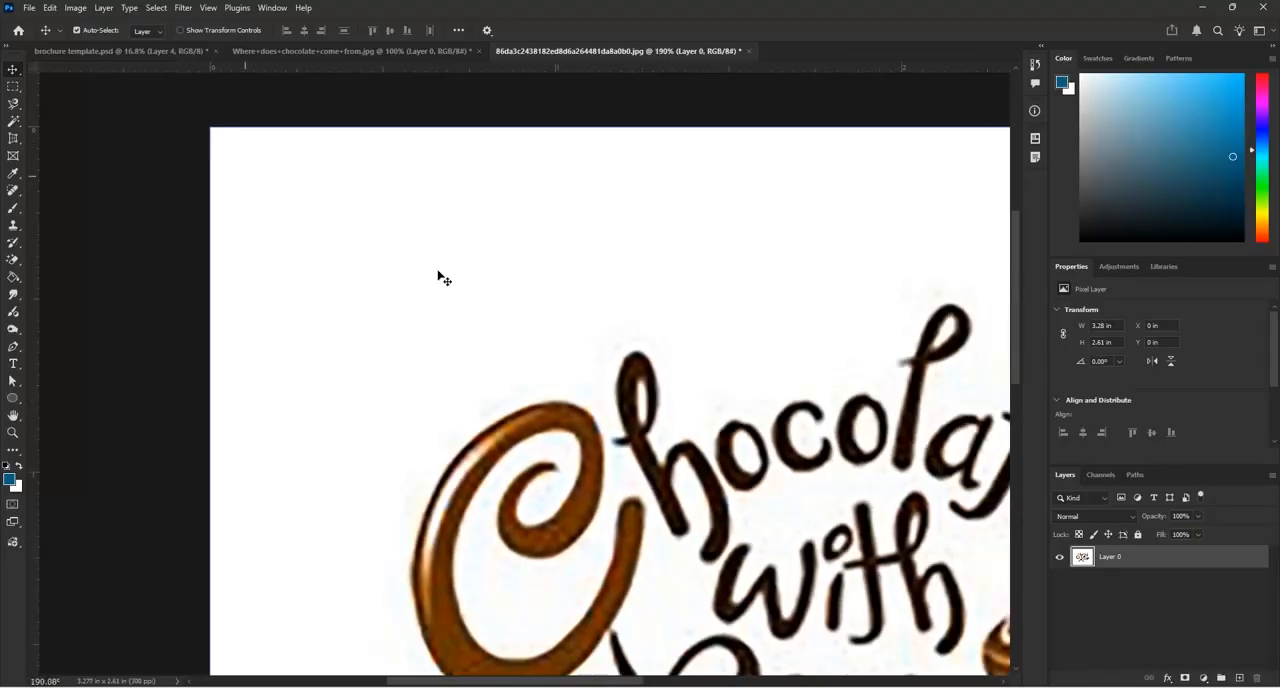
Increase the logo image's contrast slightly with the Brightness/Contrast adjustment, leaving brightness at 0
{"action": "left_click", "coordinate": [75, 8]}
{"action": "mouse_move", "coordinate": [130, 45]}
{"action": "left_click", "coordinate": [270, 44]}
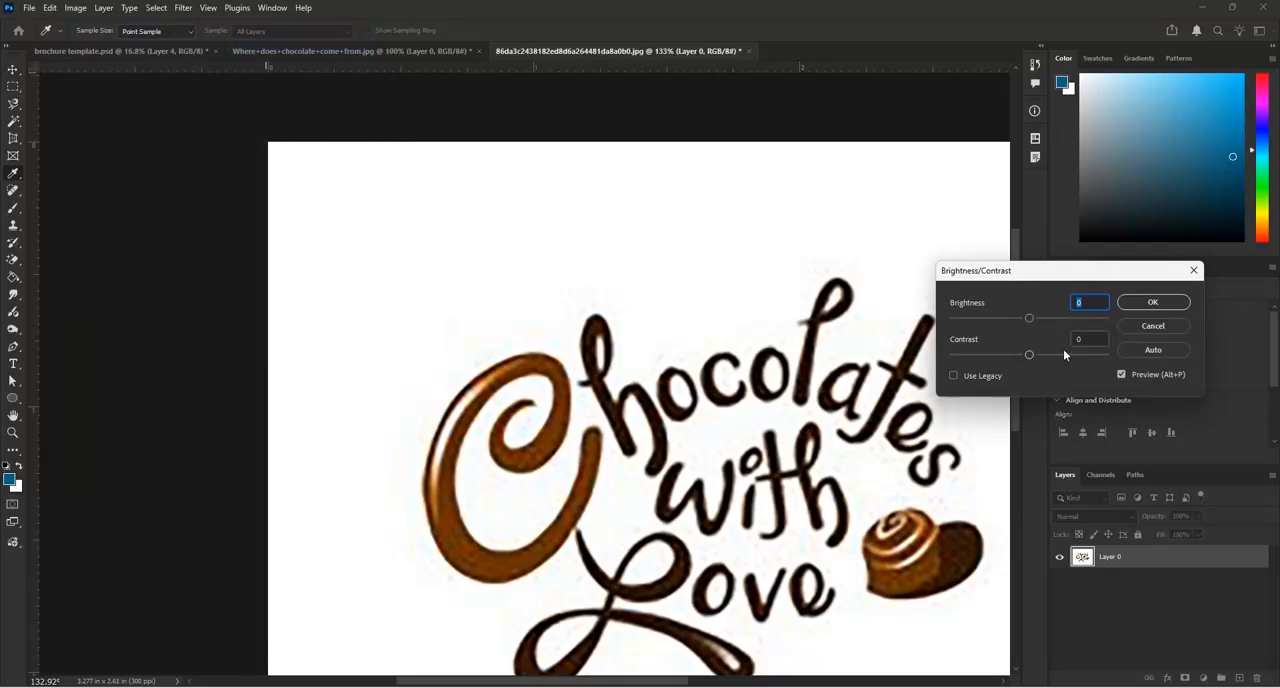
{"action": "left_click_drag", "start_coordinate": [1027, 355], "coordinate": [1036, 361]}
{"action": "left_click", "coordinate": [1150, 301]}
{"action": "scroll", "coordinate": [515, 193], "scroll_direction": "down", "scroll_amount": 7}
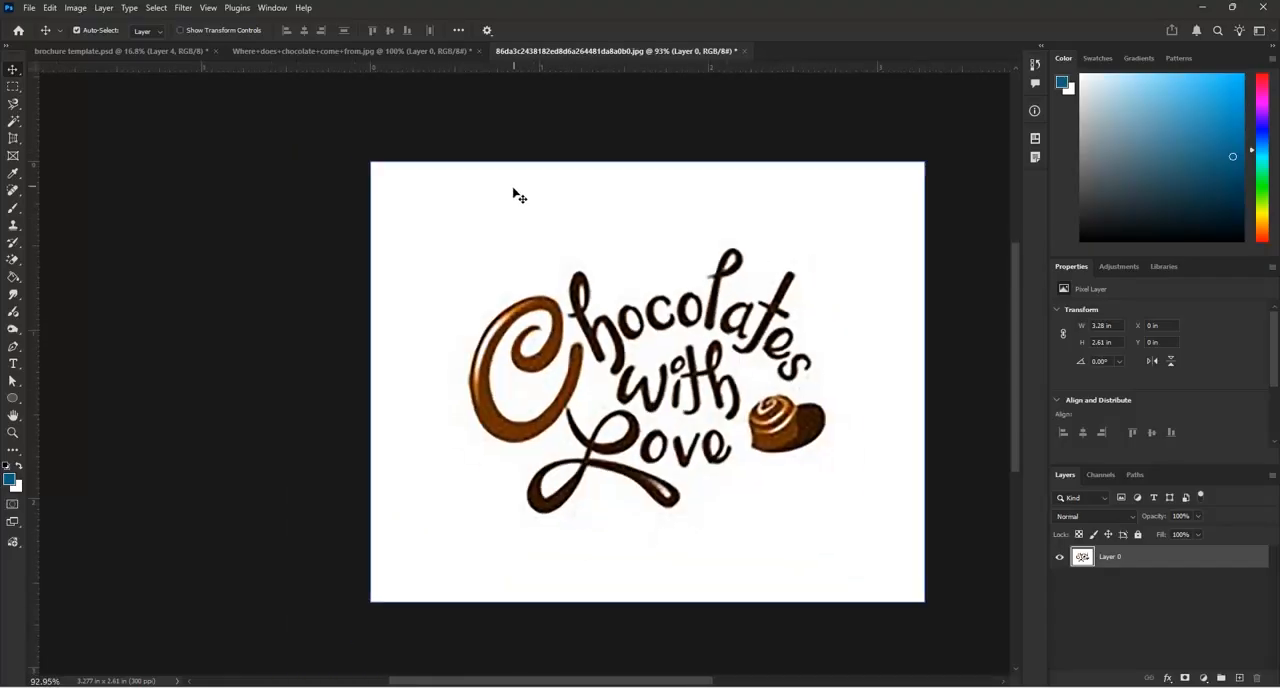
Activate the Background Eraser tool for the white background of the "Chocolates with Love" logo layer
{"action": "scroll", "coordinate": [702, 343], "scroll_direction": "up", "scroll_amount": 3}
{"action": "scroll", "coordinate": [702, 343], "scroll_direction": "up", "scroll_amount": 1}
{"action": "scroll", "coordinate": [734, 446], "scroll_direction": "down", "scroll_amount": 3}
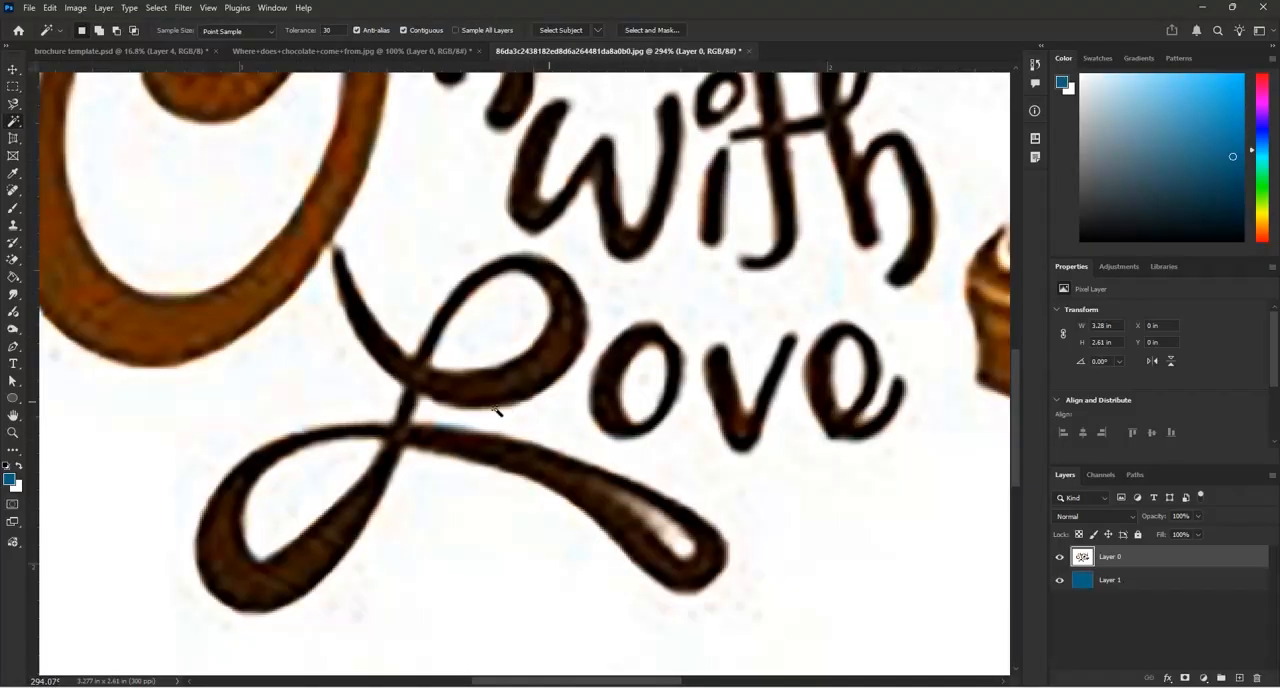
{"action": "scroll", "coordinate": [733, 434], "scroll_direction": "down", "scroll_amount": 4}
{"action": "left_click_drag", "start_coordinate": [12, 257], "coordinate": [57, 273]}
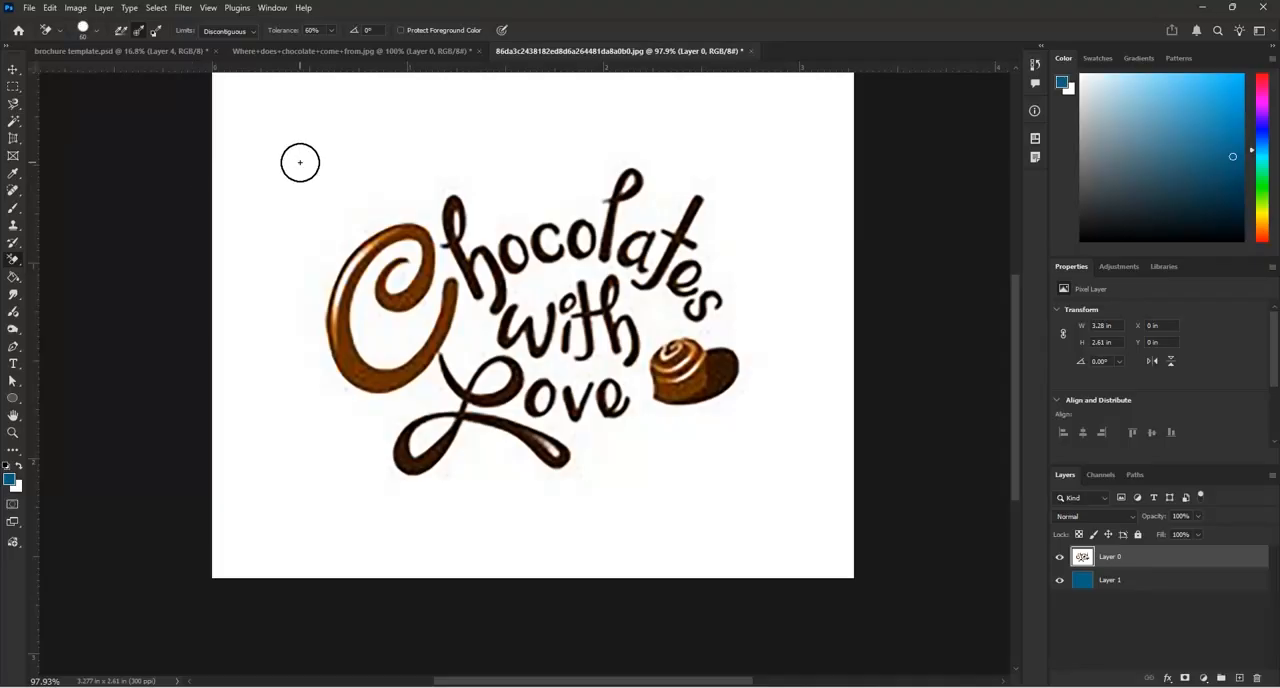
Try erasing the white around the "l" of "Chocolates" at 60% tolerance with a size 60 brush, and undo the erasing
{"action": "scroll", "coordinate": [814, 284], "scroll_direction": "up", "scroll_amount": 1}
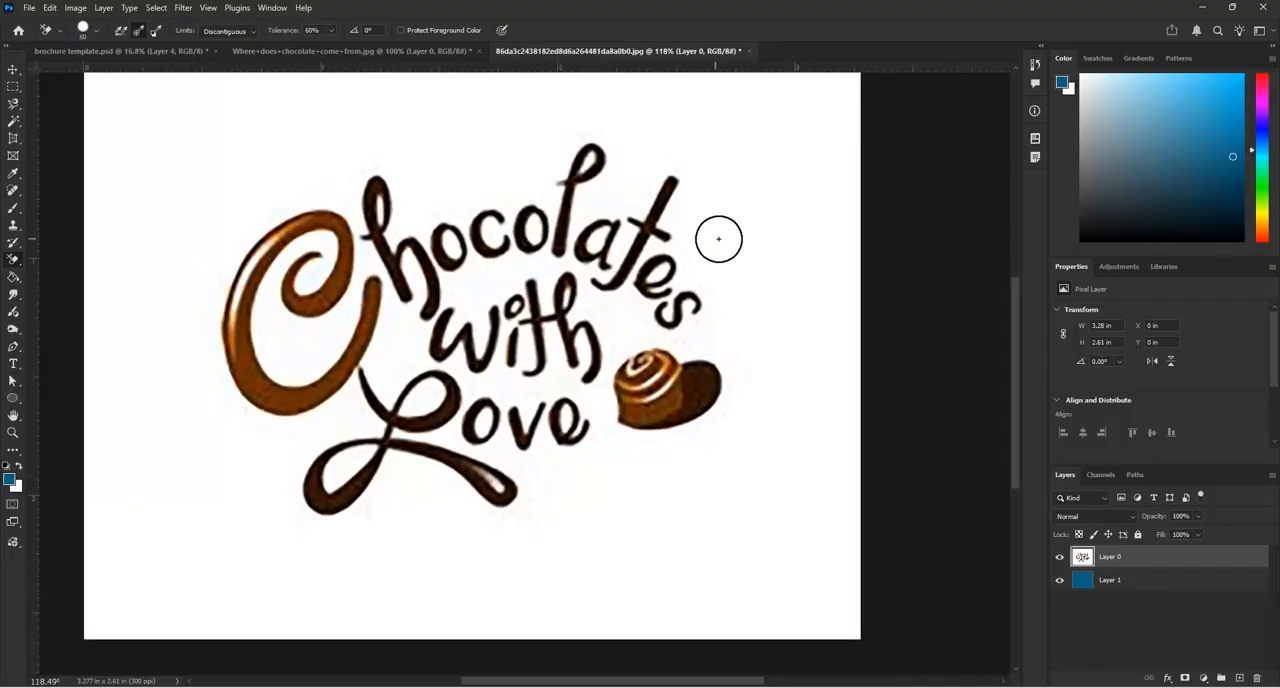
{"action": "scroll", "coordinate": [655, 143], "scroll_direction": "up", "scroll_amount": 2}
{"action": "mouse_move", "coordinate": [642, 141]}
{"action": "left_mouse_down"}
{"action": "mouse_move", "coordinate": [593, 120]}
{"action": "mouse_move", "coordinate": [566, 168]}
{"action": "mouse_move", "coordinate": [566, 147]}
{"action": "mouse_move", "coordinate": [534, 176]}
{"action": "mouse_move", "coordinate": [536, 205]}
{"action": "mouse_move", "coordinate": [532, 186]}
{"action": "mouse_move", "coordinate": [505, 225]}
{"action": "mouse_move", "coordinate": [482, 190]}
{"action": "mouse_move", "coordinate": [568, 126]}
{"action": "mouse_move", "coordinate": [597, 138]}
{"action": "left_mouse_up"}
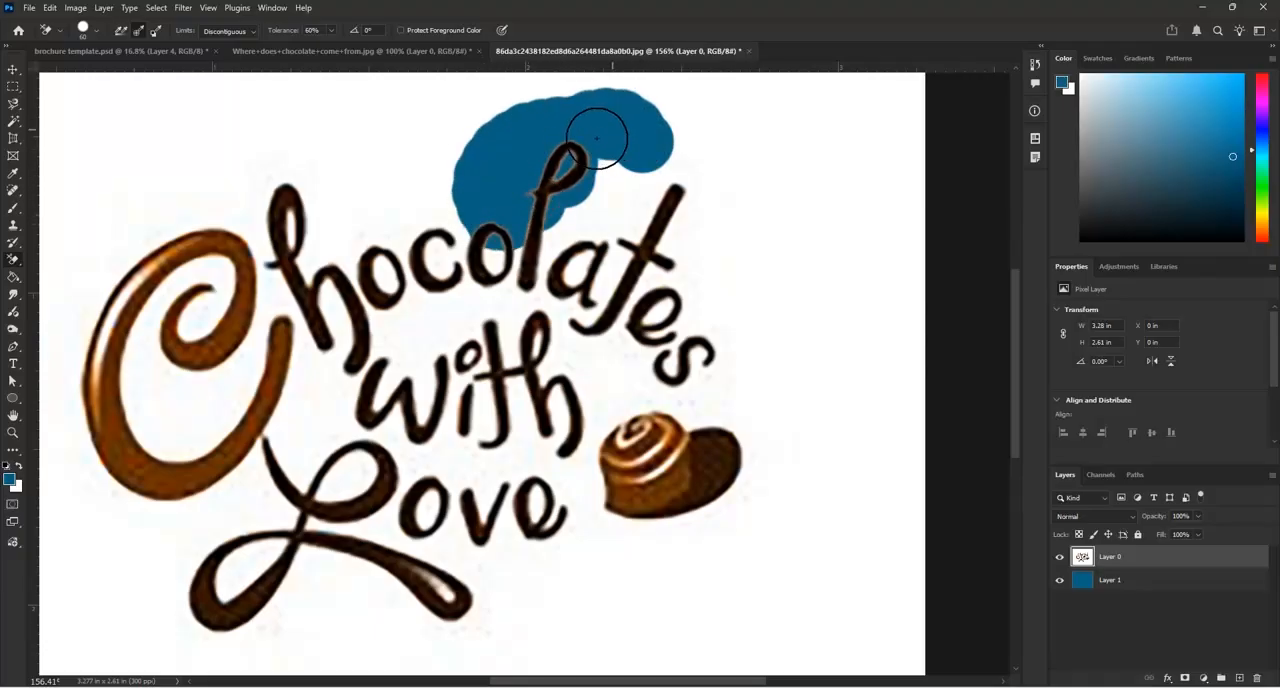
{"action": "scroll", "coordinate": [597, 138], "scroll_direction": "up", "scroll_amount": 4}
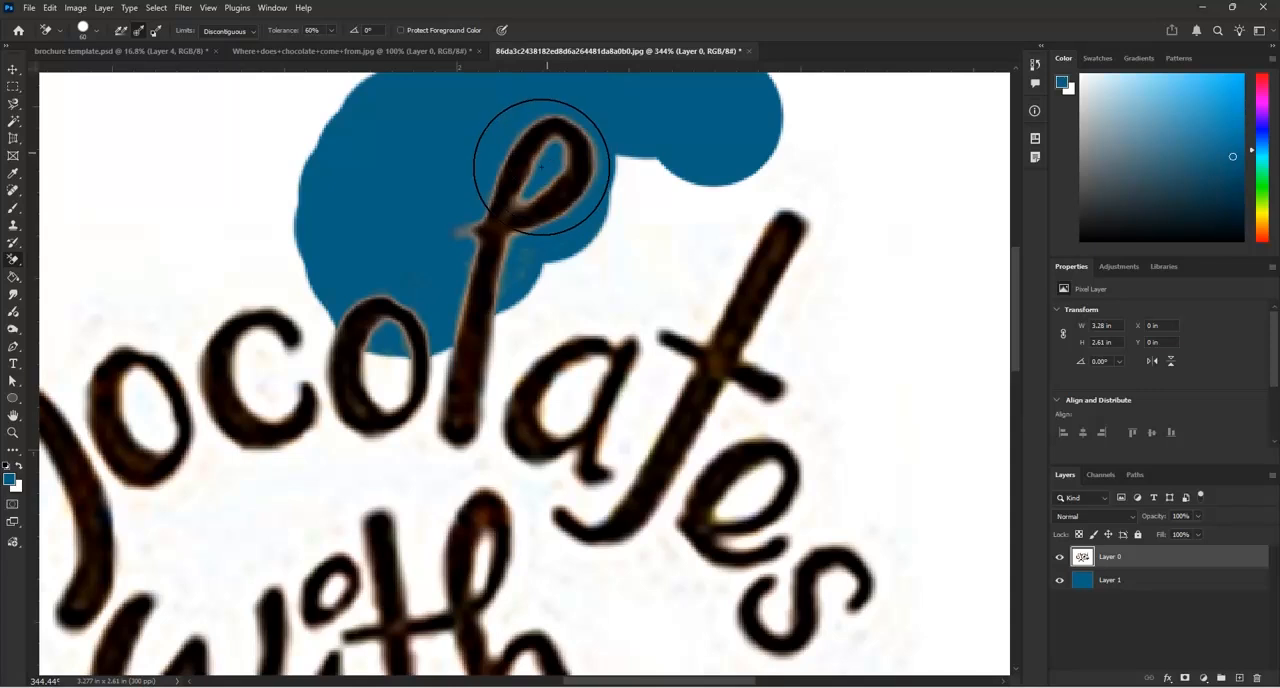
{"action": "key", "text": "ctrl+z"}
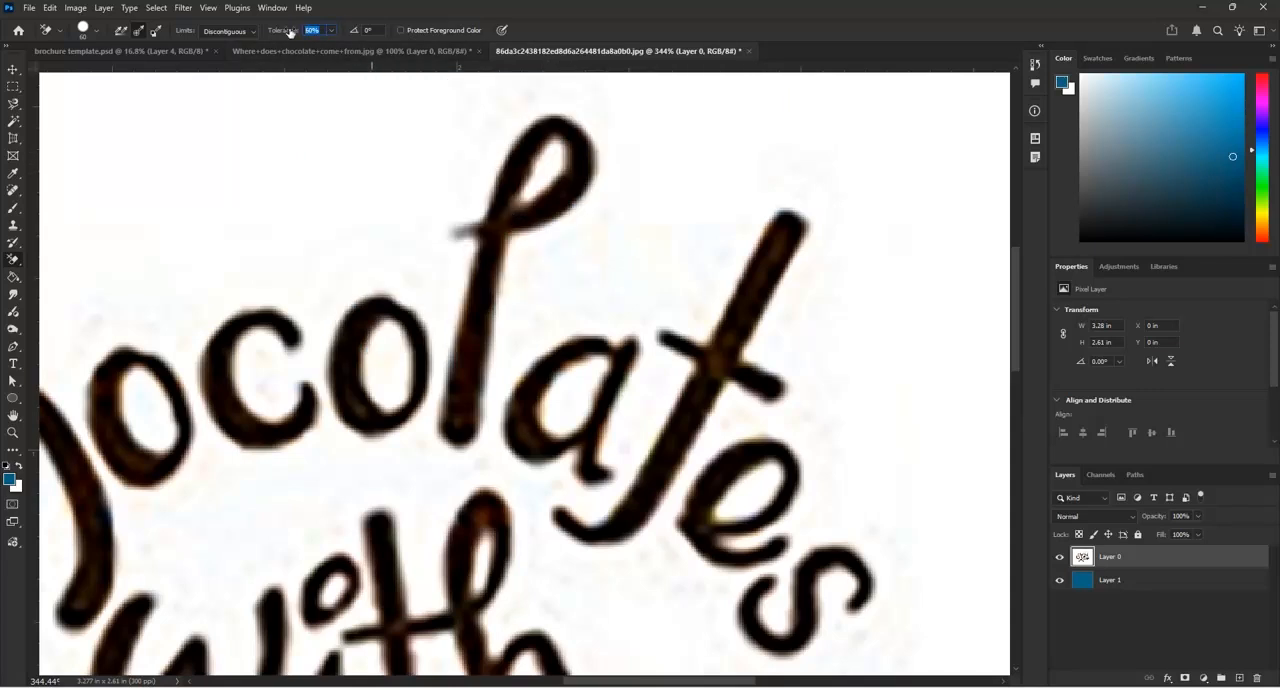
Set the Background Eraser tolerance to 75% and erase the white around the top of the "l" in "Chocolates"
{"action": "type", "text": "3"}
{"action": "scroll", "coordinate": [674, 181], "scroll_direction": "down", "scroll_amount": 1}
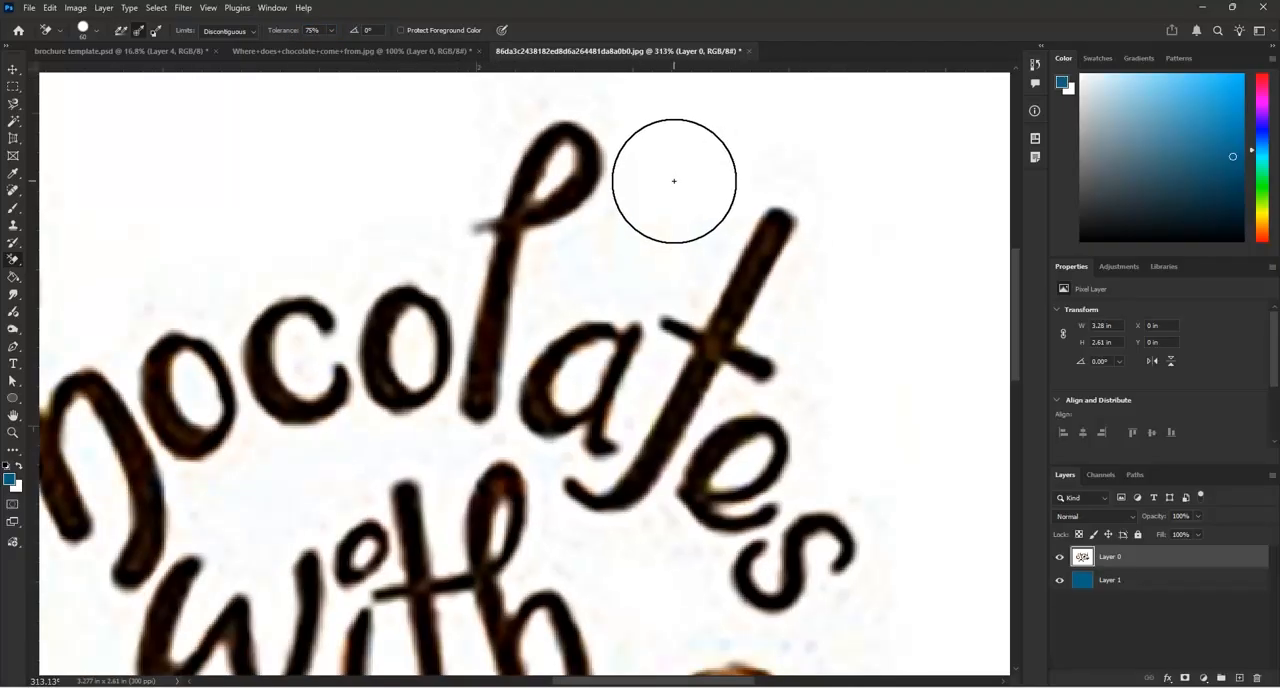
{"action": "left_click", "coordinate": [675, 181]}
{"action": "mouse_move", "coordinate": [675, 181]}
{"action": "left_mouse_down"}
{"action": "mouse_move", "coordinate": [554, 163]}
{"action": "mouse_move", "coordinate": [506, 226]}
{"action": "mouse_move", "coordinate": [377, 143]}
{"action": "mouse_move", "coordinate": [449, 155]}
{"action": "left_mouse_up"}
{"action": "scroll", "coordinate": [608, 86], "scroll_direction": "down", "scroll_amount": 6}
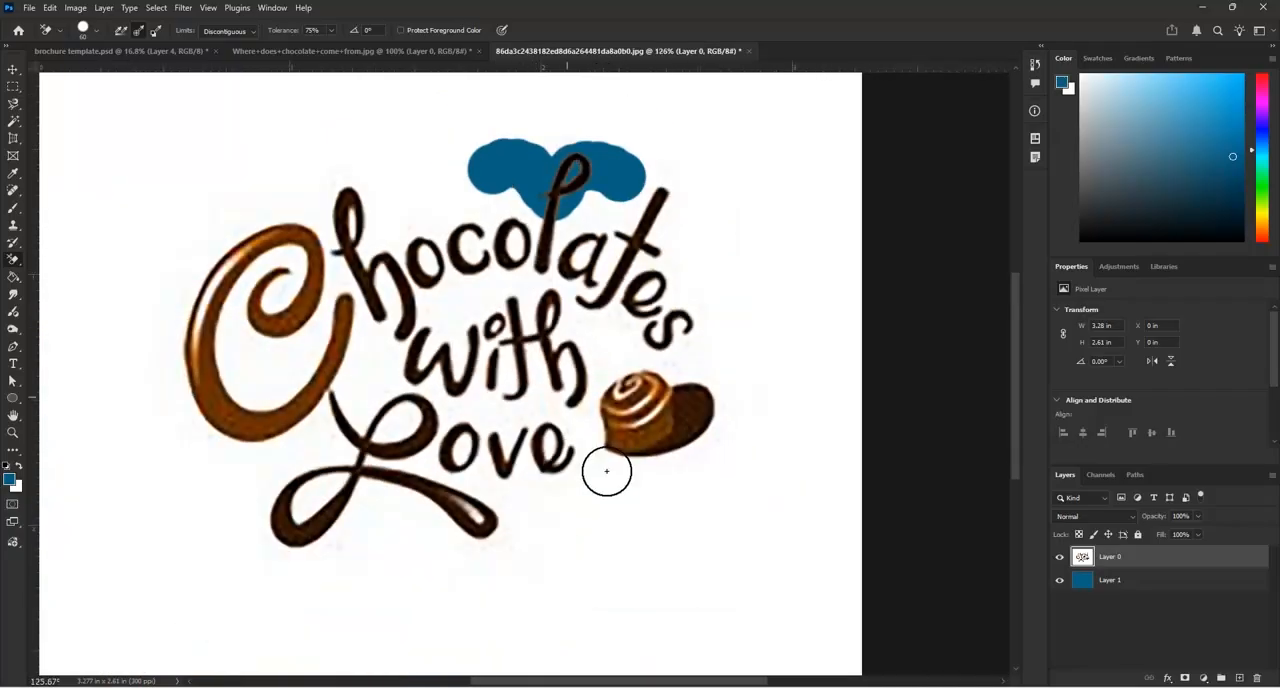
Erase the white around and inside the thin dark letters of "hocolates", "with" and "ove" with the Background Eraser
{"action": "scroll", "coordinate": [627, 482], "scroll_direction": "up", "scroll_amount": 3}
{"action": "scroll", "coordinate": [660, 375], "scroll_direction": "down", "scroll_amount": 6}
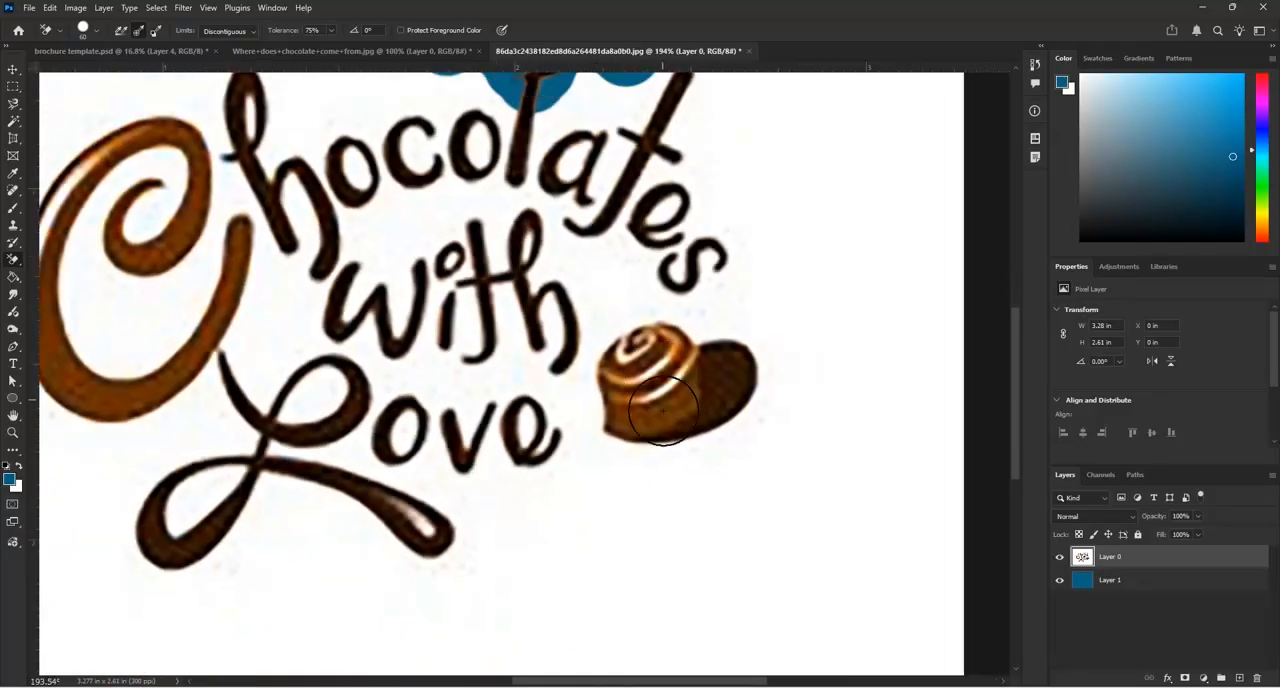
{"action": "scroll", "coordinate": [687, 365], "scroll_direction": "down", "scroll_amount": 1}
{"action": "mouse_move", "coordinate": [711, 274]}
{"action": "left_mouse_down"}
{"action": "mouse_move", "coordinate": [636, 203]}
{"action": "mouse_move", "coordinate": [600, 224]}
{"action": "mouse_move", "coordinate": [580, 268]}
{"action": "mouse_move", "coordinate": [557, 218]}
{"action": "mouse_move", "coordinate": [453, 237]}
{"action": "mouse_move", "coordinate": [489, 289]}
{"action": "mouse_move", "coordinate": [634, 218]}
{"action": "mouse_move", "coordinate": [616, 285]}
{"action": "mouse_move", "coordinate": [636, 313]}
{"action": "mouse_move", "coordinate": [652, 250]}
{"action": "left_mouse_up"}
{"action": "mouse_move", "coordinate": [671, 299]}
{"action": "left_mouse_down"}
{"action": "mouse_move", "coordinate": [649, 320]}
{"action": "mouse_move", "coordinate": [670, 315]}
{"action": "mouse_move", "coordinate": [698, 276]}
{"action": "mouse_move", "coordinate": [670, 338]}
{"action": "mouse_move", "coordinate": [708, 283]}
{"action": "mouse_move", "coordinate": [677, 327]}
{"action": "mouse_move", "coordinate": [645, 330]}
{"action": "mouse_move", "coordinate": [571, 279]}
{"action": "mouse_move", "coordinate": [477, 272]}
{"action": "mouse_move", "coordinate": [445, 243]}
{"action": "mouse_move", "coordinate": [535, 240]}
{"action": "mouse_move", "coordinate": [485, 262]}
{"action": "left_mouse_up"}
{"action": "mouse_move", "coordinate": [537, 293]}
{"action": "left_mouse_down"}
{"action": "mouse_move", "coordinate": [543, 333]}
{"action": "mouse_move", "coordinate": [590, 285]}
{"action": "mouse_move", "coordinate": [615, 308]}
{"action": "mouse_move", "coordinate": [612, 369]}
{"action": "mouse_move", "coordinate": [577, 298]}
{"action": "mouse_move", "coordinate": [550, 366]}
{"action": "mouse_move", "coordinate": [506, 328]}
{"action": "mouse_move", "coordinate": [501, 300]}
{"action": "mouse_move", "coordinate": [505, 358]}
{"action": "left_mouse_up"}
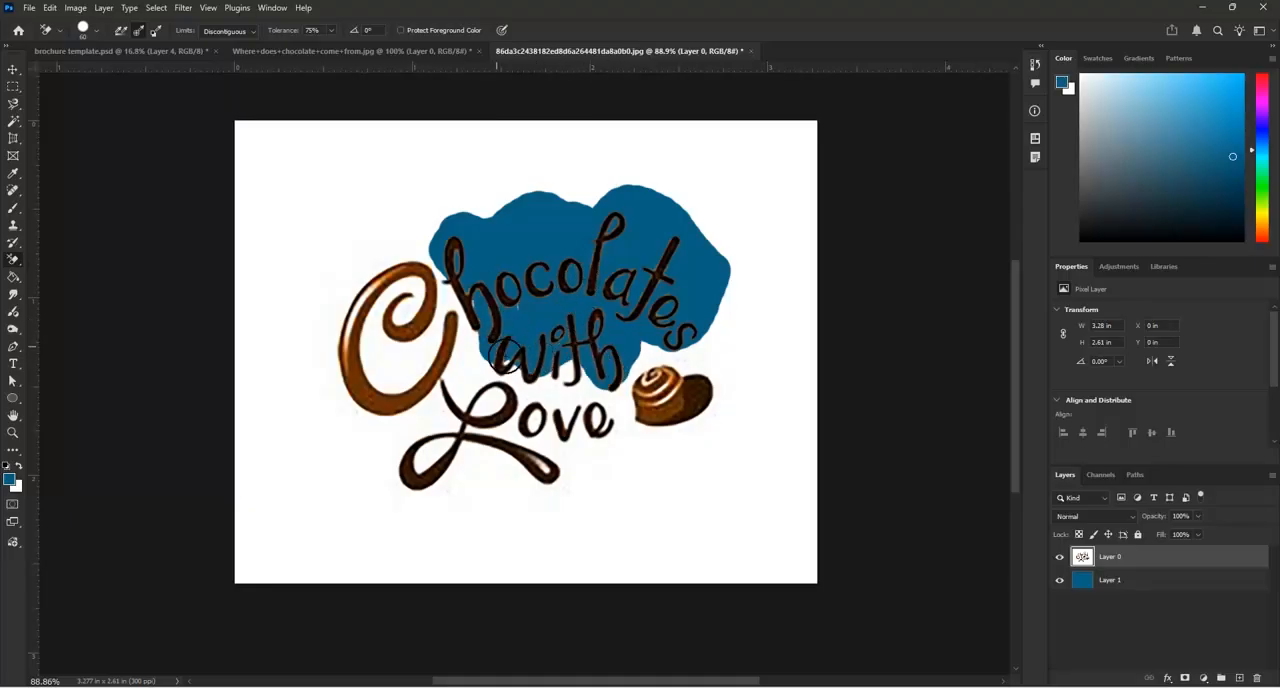
{"action": "mouse_move", "coordinate": [583, 372]}
{"action": "left_mouse_down"}
{"action": "mouse_move", "coordinate": [599, 445]}
{"action": "mouse_move", "coordinate": [542, 381]}
{"action": "mouse_move", "coordinate": [545, 426]}
{"action": "mouse_move", "coordinate": [500, 360]}
{"action": "left_mouse_up"}
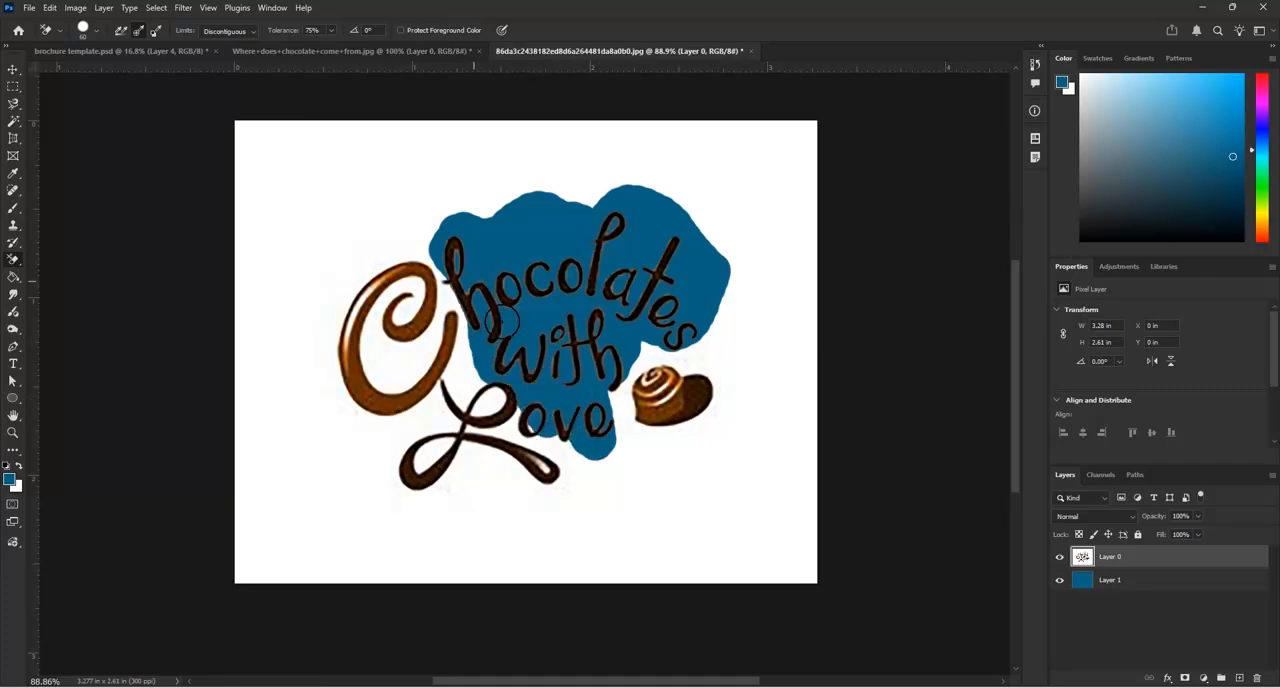
{"action": "mouse_move", "coordinate": [508, 397]}
{"action": "left_mouse_down"}
{"action": "mouse_move", "coordinate": [546, 438]}
{"action": "mouse_move", "coordinate": [584, 447]}
{"action": "mouse_move", "coordinate": [603, 410]}
{"action": "left_mouse_up"}
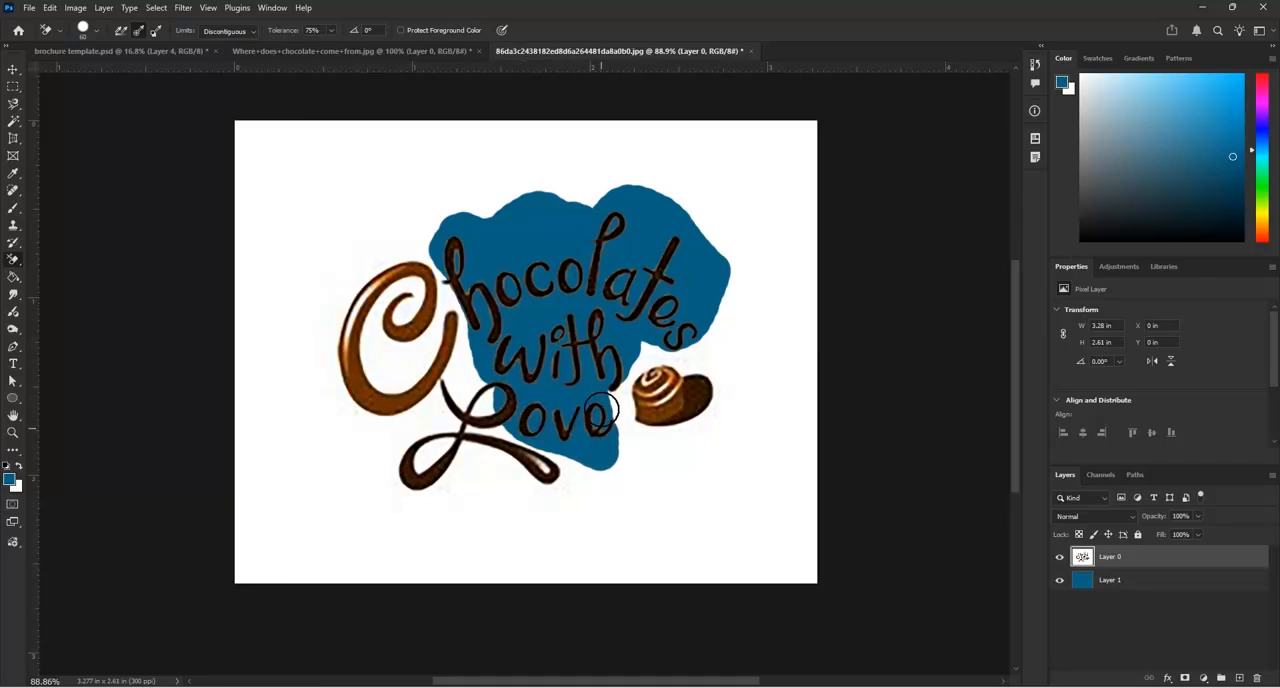
{"action": "mouse_move", "coordinate": [668, 340]}
{"action": "left_mouse_down"}
{"action": "mouse_move", "coordinate": [712, 300]}
{"action": "mouse_move", "coordinate": [696, 262]}
{"action": "mouse_move", "coordinate": [628, 219]}
{"action": "mouse_move", "coordinate": [513, 195]}
{"action": "mouse_move", "coordinate": [445, 218]}
{"action": "left_mouse_up"}
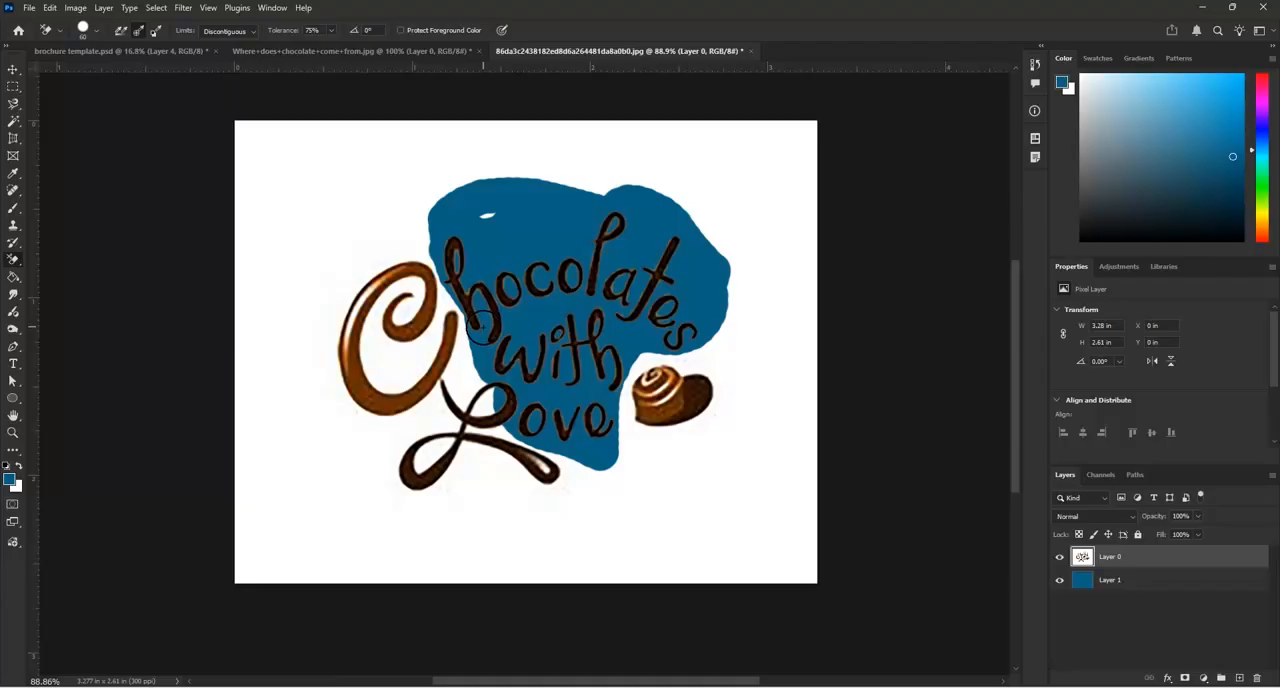
Erase the white above the lettering, along the lower outside of the large "C", and around the "L" flourish
{"action": "scroll", "coordinate": [625, 265], "scroll_direction": "down", "scroll_amount": 3}
{"action": "scroll", "coordinate": [414, 334], "scroll_direction": "up", "scroll_amount": 3}
{"action": "mouse_move", "coordinate": [457, 203]}
{"action": "left_mouse_down"}
{"action": "mouse_move", "coordinate": [539, 158]}
{"action": "mouse_move", "coordinate": [602, 183]}
{"action": "left_mouse_up"}
{"action": "scroll", "coordinate": [434, 340], "scroll_direction": "up", "scroll_amount": 3}
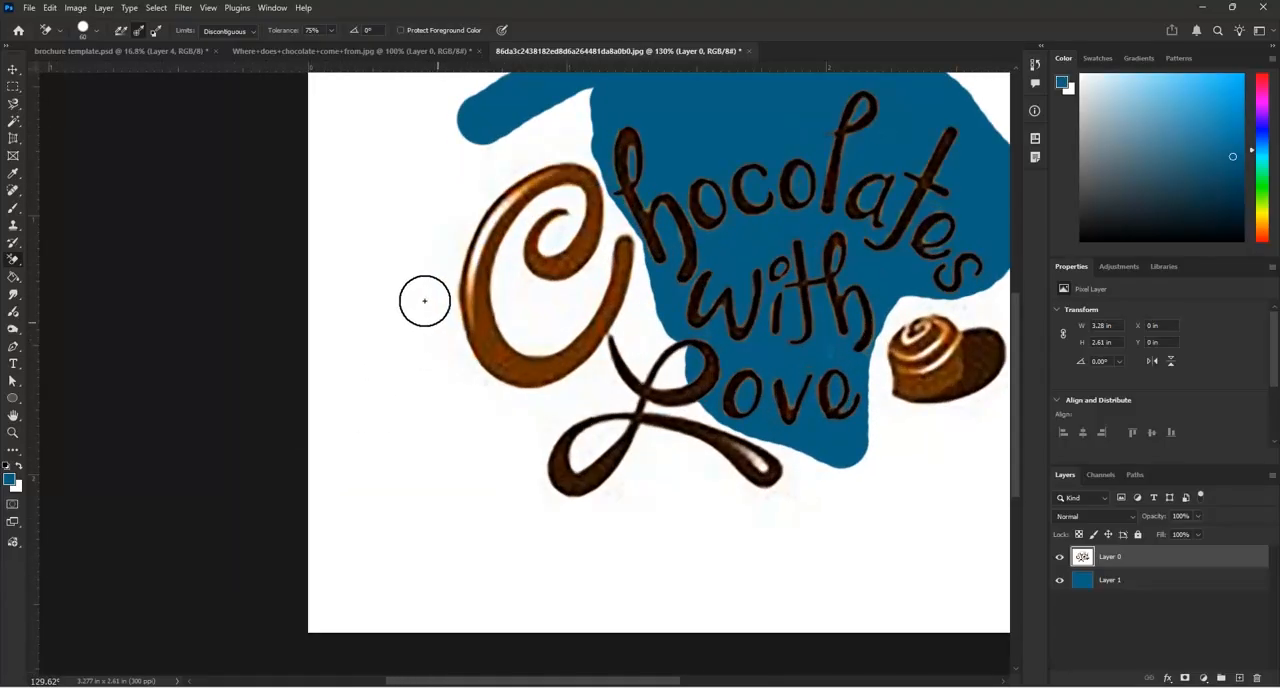
{"action": "scroll", "coordinate": [468, 405], "scroll_direction": "up", "scroll_amount": 1}
{"action": "left_click", "coordinate": [474, 401]}
{"action": "mouse_move", "coordinate": [491, 386]}
{"action": "left_mouse_down"}
{"action": "mouse_move", "coordinate": [508, 357]}
{"action": "mouse_move", "coordinate": [491, 349]}
{"action": "mouse_move", "coordinate": [520, 380]}
{"action": "mouse_move", "coordinate": [611, 354]}
{"action": "mouse_move", "coordinate": [677, 289]}
{"action": "mouse_move", "coordinate": [724, 168]}
{"action": "mouse_move", "coordinate": [574, 403]}
{"action": "mouse_move", "coordinate": [474, 383]}
{"action": "mouse_move", "coordinate": [434, 334]}
{"action": "mouse_move", "coordinate": [423, 271]}
{"action": "mouse_move", "coordinate": [467, 375]}
{"action": "mouse_move", "coordinate": [457, 398]}
{"action": "left_mouse_up"}
{"action": "scroll", "coordinate": [526, 374], "scroll_direction": "down", "scroll_amount": 5}
{"action": "mouse_move", "coordinate": [645, 541]}
{"action": "left_mouse_down"}
{"action": "mouse_move", "coordinate": [686, 353]}
{"action": "mouse_move", "coordinate": [675, 303]}
{"action": "mouse_move", "coordinate": [636, 346]}
{"action": "mouse_move", "coordinate": [632, 392]}
{"action": "mouse_move", "coordinate": [671, 347]}
{"action": "mouse_move", "coordinate": [664, 460]}
{"action": "mouse_move", "coordinate": [660, 421]}
{"action": "mouse_move", "coordinate": [568, 467]}
{"action": "mouse_move", "coordinate": [594, 402]}
{"action": "mouse_move", "coordinate": [620, 384]}
{"action": "mouse_move", "coordinate": [557, 464]}
{"action": "mouse_move", "coordinate": [625, 435]}
{"action": "mouse_move", "coordinate": [625, 494]}
{"action": "mouse_move", "coordinate": [583, 515]}
{"action": "mouse_move", "coordinate": [546, 407]}
{"action": "mouse_move", "coordinate": [544, 465]}
{"action": "mouse_move", "coordinate": [687, 397]}
{"action": "mouse_move", "coordinate": [700, 403]}
{"action": "mouse_move", "coordinate": [676, 433]}
{"action": "mouse_move", "coordinate": [739, 491]}
{"action": "mouse_move", "coordinate": [728, 481]}
{"action": "mouse_move", "coordinate": [773, 496]}
{"action": "mouse_move", "coordinate": [820, 449]}
{"action": "left_mouse_up"}
Reduce the eraser brush size and remove the remaining white near the end of the "L" flourish
{"action": "scroll", "coordinate": [820, 449], "scroll_direction": "up", "scroll_amount": 4}
{"action": "key", "text": "bracketleft"}
{"action": "key", "text": "bracketleft"}
{"action": "mouse_move", "coordinate": [783, 462]}
{"action": "left_mouse_down"}
{"action": "mouse_move", "coordinate": [658, 386]}
{"action": "mouse_move", "coordinate": [737, 414]}
{"action": "mouse_move", "coordinate": [704, 406]}
{"action": "mouse_move", "coordinate": [744, 422]}
{"action": "mouse_move", "coordinate": [777, 491]}
{"action": "left_mouse_up"}
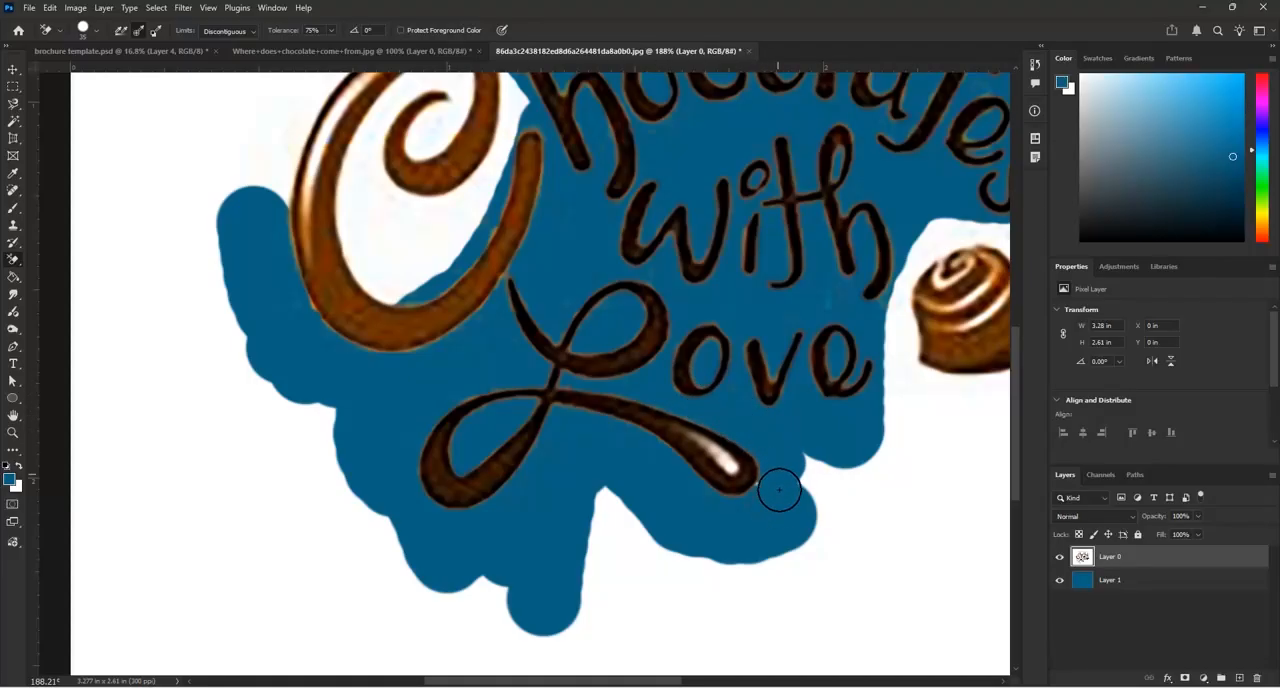
{"action": "scroll", "coordinate": [554, 628], "scroll_direction": "down", "scroll_amount": 5}
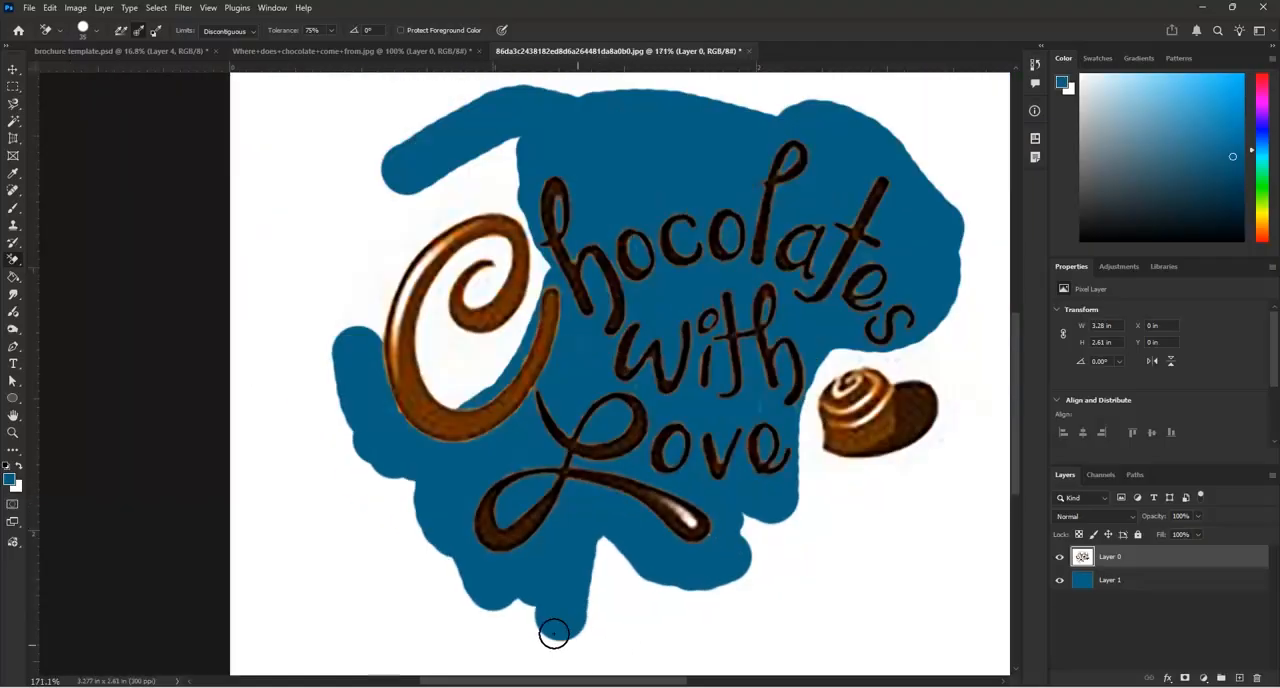
{"action": "scroll", "coordinate": [477, 441], "scroll_direction": "up", "scroll_amount": 5}
Erase the white inside the large "C" and around its upper and outer edges
{"action": "mouse_move", "coordinate": [477, 441]}
{"action": "left_mouse_down"}
{"action": "mouse_move", "coordinate": [443, 471]}
{"action": "mouse_move", "coordinate": [446, 426]}
{"action": "mouse_move", "coordinate": [500, 371]}
{"action": "mouse_move", "coordinate": [532, 298]}
{"action": "mouse_move", "coordinate": [482, 326]}
{"action": "mouse_move", "coordinate": [434, 386]}
{"action": "mouse_move", "coordinate": [423, 466]}
{"action": "mouse_move", "coordinate": [457, 529]}
{"action": "mouse_move", "coordinate": [478, 529]}
{"action": "mouse_move", "coordinate": [592, 390]}
{"action": "mouse_move", "coordinate": [578, 252]}
{"action": "mouse_move", "coordinate": [572, 360]}
{"action": "mouse_move", "coordinate": [504, 398]}
{"action": "mouse_move", "coordinate": [480, 355]}
{"action": "mouse_move", "coordinate": [517, 443]}
{"action": "mouse_move", "coordinate": [526, 423]}
{"action": "mouse_move", "coordinate": [461, 511]}
{"action": "left_mouse_up"}
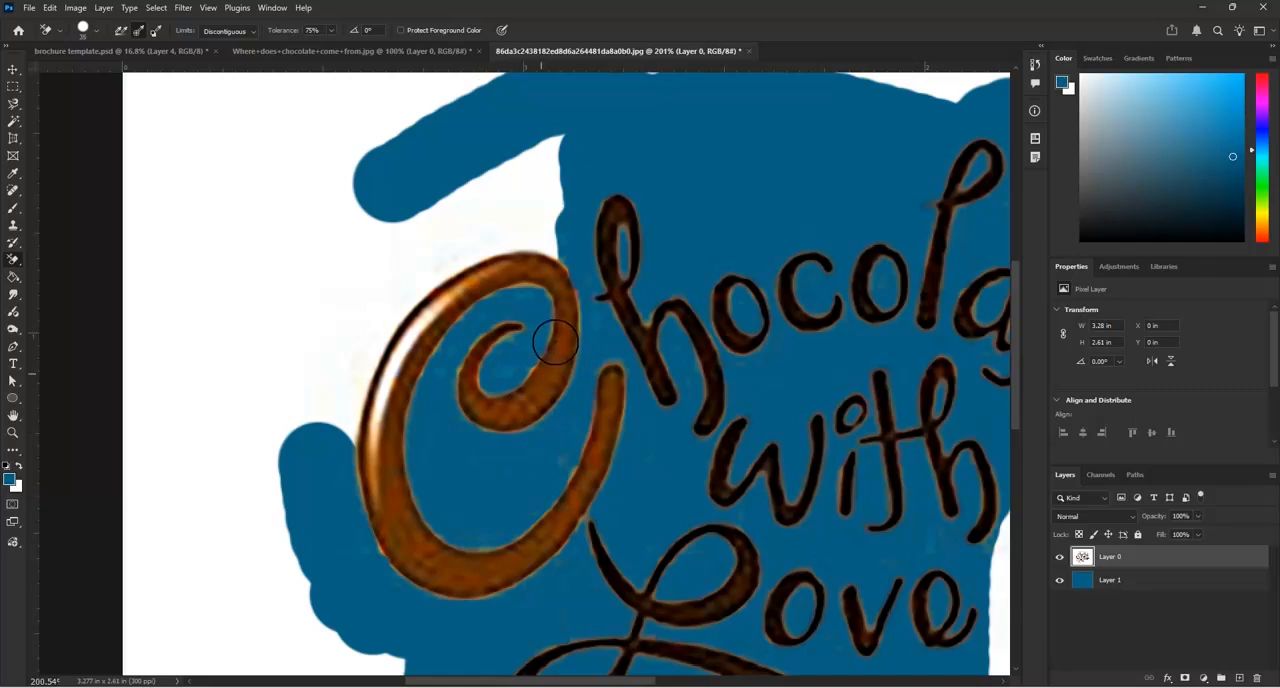
{"action": "mouse_move", "coordinate": [570, 238]}
{"action": "left_mouse_down"}
{"action": "mouse_move", "coordinate": [509, 221]}
{"action": "mouse_move", "coordinate": [562, 245]}
{"action": "mouse_move", "coordinate": [535, 231]}
{"action": "mouse_move", "coordinate": [469, 235]}
{"action": "mouse_move", "coordinate": [483, 237]}
{"action": "mouse_move", "coordinate": [455, 250]}
{"action": "mouse_move", "coordinate": [486, 246]}
{"action": "mouse_move", "coordinate": [415, 277]}
{"action": "mouse_move", "coordinate": [383, 315]}
{"action": "mouse_move", "coordinate": [344, 397]}
{"action": "mouse_move", "coordinate": [328, 490]}
{"action": "mouse_move", "coordinate": [333, 520]}
{"action": "mouse_move", "coordinate": [373, 558]}
{"action": "mouse_move", "coordinate": [329, 518]}
{"action": "mouse_move", "coordinate": [292, 414]}
{"action": "mouse_move", "coordinate": [307, 325]}
{"action": "mouse_move", "coordinate": [409, 236]}
{"action": "mouse_move", "coordinate": [524, 189]}
{"action": "mouse_move", "coordinate": [565, 152]}
{"action": "mouse_move", "coordinate": [543, 215]}
{"action": "mouse_move", "coordinate": [508, 139]}
{"action": "mouse_move", "coordinate": [463, 189]}
{"action": "left_mouse_up"}
{"action": "scroll", "coordinate": [323, 117], "scroll_direction": "down", "scroll_amount": 4}
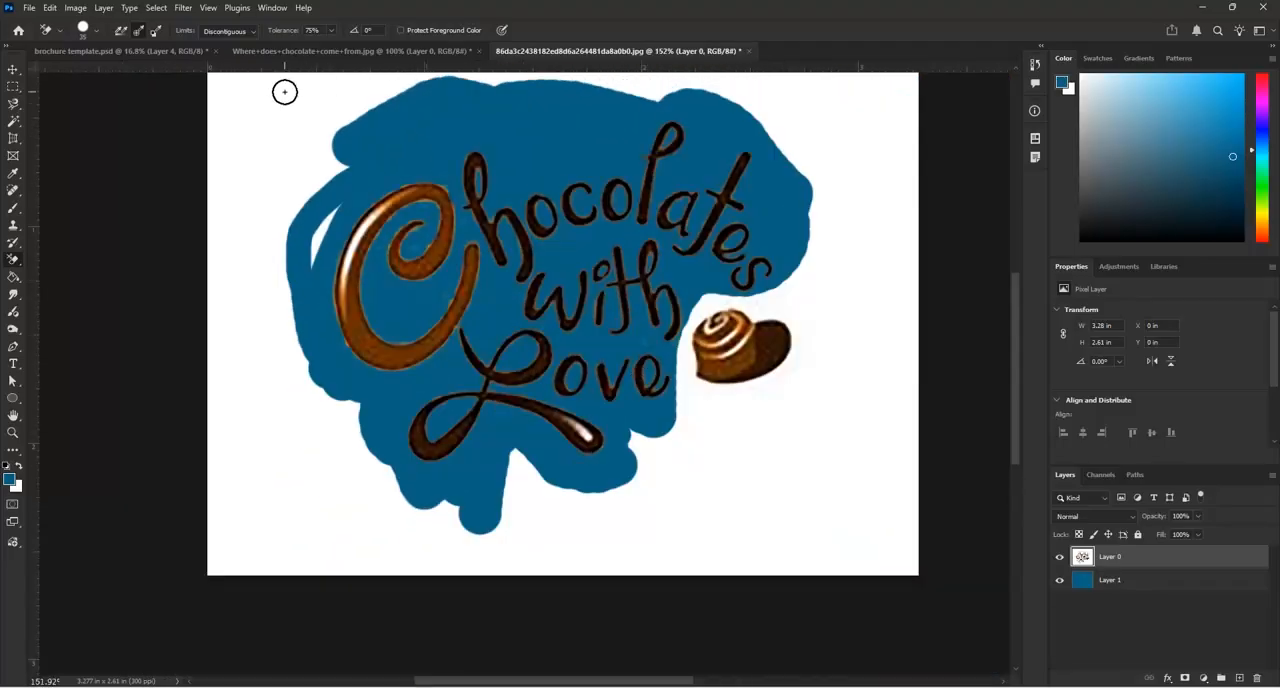
Erase the white around the chocolate candy and the leftover sliver outside the large "C"
{"action": "scroll", "coordinate": [745, 400], "scroll_direction": "up", "scroll_amount": 3}
{"action": "mouse_move", "coordinate": [694, 406]}
{"action": "left_mouse_down"}
{"action": "mouse_move", "coordinate": [686, 390]}
{"action": "mouse_move", "coordinate": [749, 374]}
{"action": "mouse_move", "coordinate": [814, 320]}
{"action": "mouse_move", "coordinate": [800, 286]}
{"action": "mouse_move", "coordinate": [726, 257]}
{"action": "mouse_move", "coordinate": [677, 277]}
{"action": "mouse_move", "coordinate": [656, 316]}
{"action": "mouse_move", "coordinate": [662, 410]}
{"action": "mouse_move", "coordinate": [631, 446]}
{"action": "mouse_move", "coordinate": [610, 446]}
{"action": "left_mouse_up"}
{"action": "scroll", "coordinate": [610, 446], "scroll_direction": "down", "scroll_amount": 3}
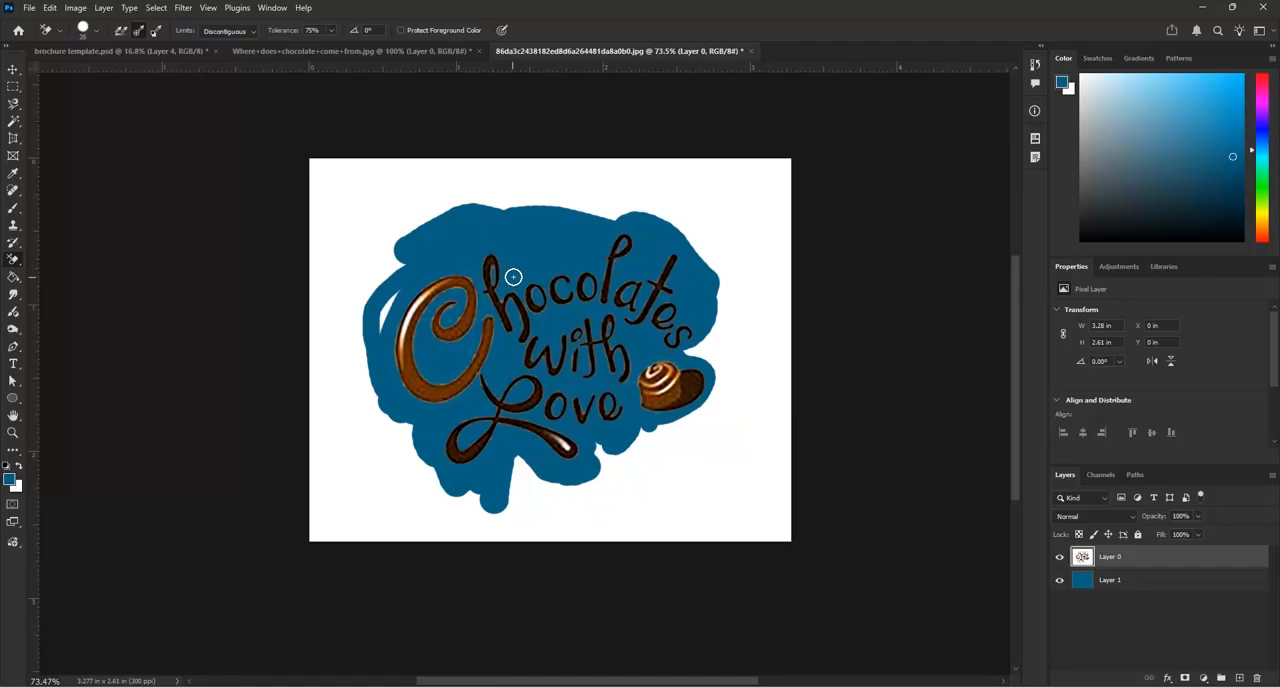
{"action": "mouse_move", "coordinate": [397, 299]}
{"action": "left_mouse_down"}
{"action": "mouse_move", "coordinate": [356, 250]}
{"action": "mouse_move", "coordinate": [392, 288]}
{"action": "left_mouse_up"}
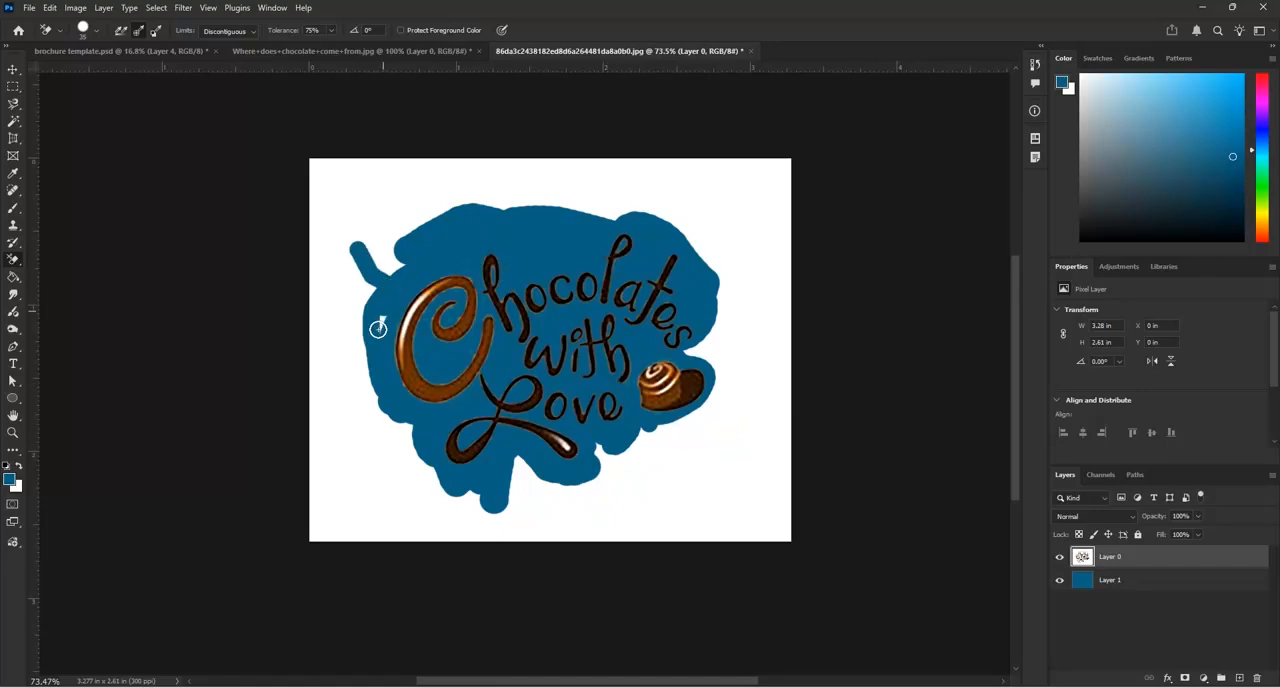
Select the remaining outer white area of the logo layer with the Magic Wand, delete it, and deselect
{"action": "left_click", "coordinate": [15, 122]}
{"action": "left_click", "coordinate": [350, 209]}
{"action": "key", "text": "Delete"}
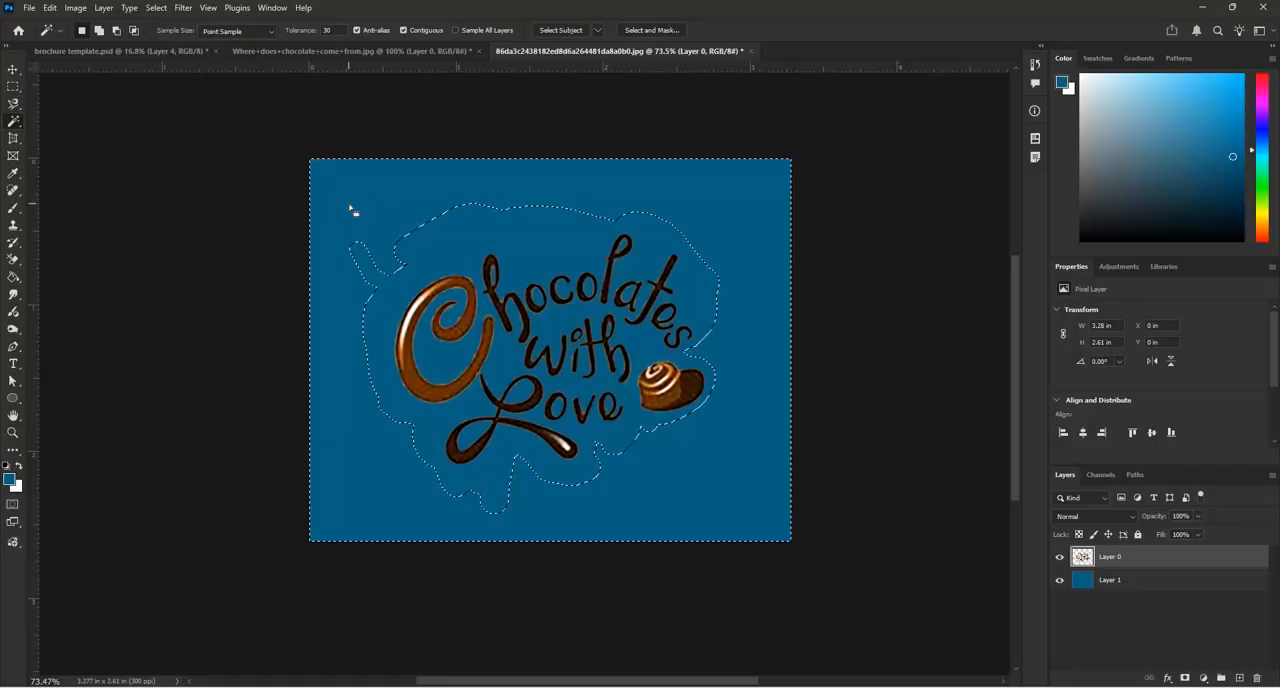
{"action": "key", "text": "ctrl+d"}
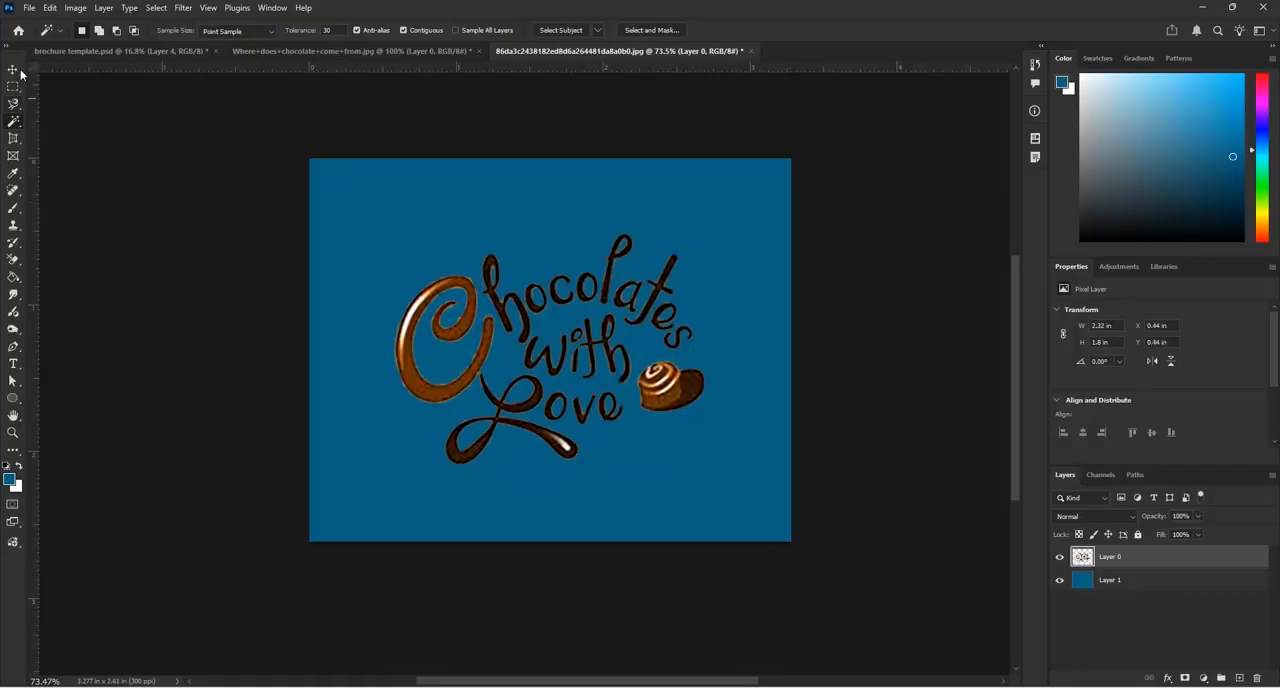
Move the cut-out logo onto the lower part of page 4 in the brochure template and close the logo image without saving
{"action": "key", "text": "v"}
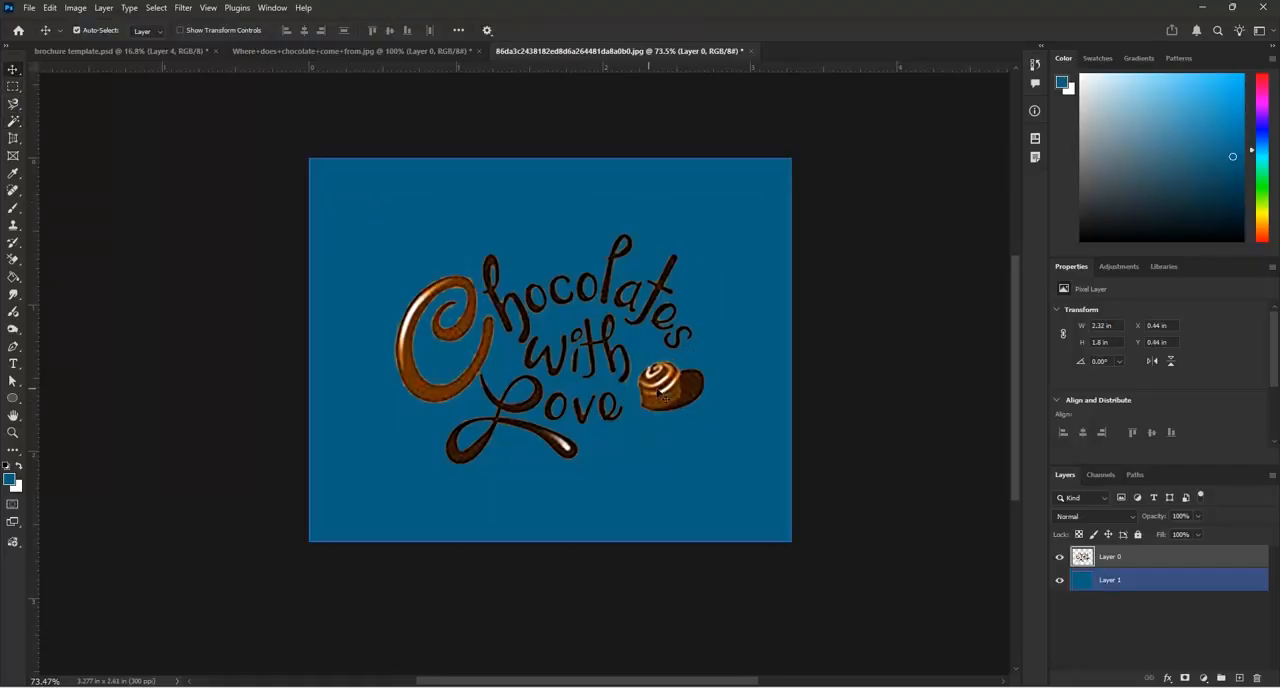
{"action": "left_click_drag", "start_coordinate": [666, 397], "coordinate": [385, 470]}
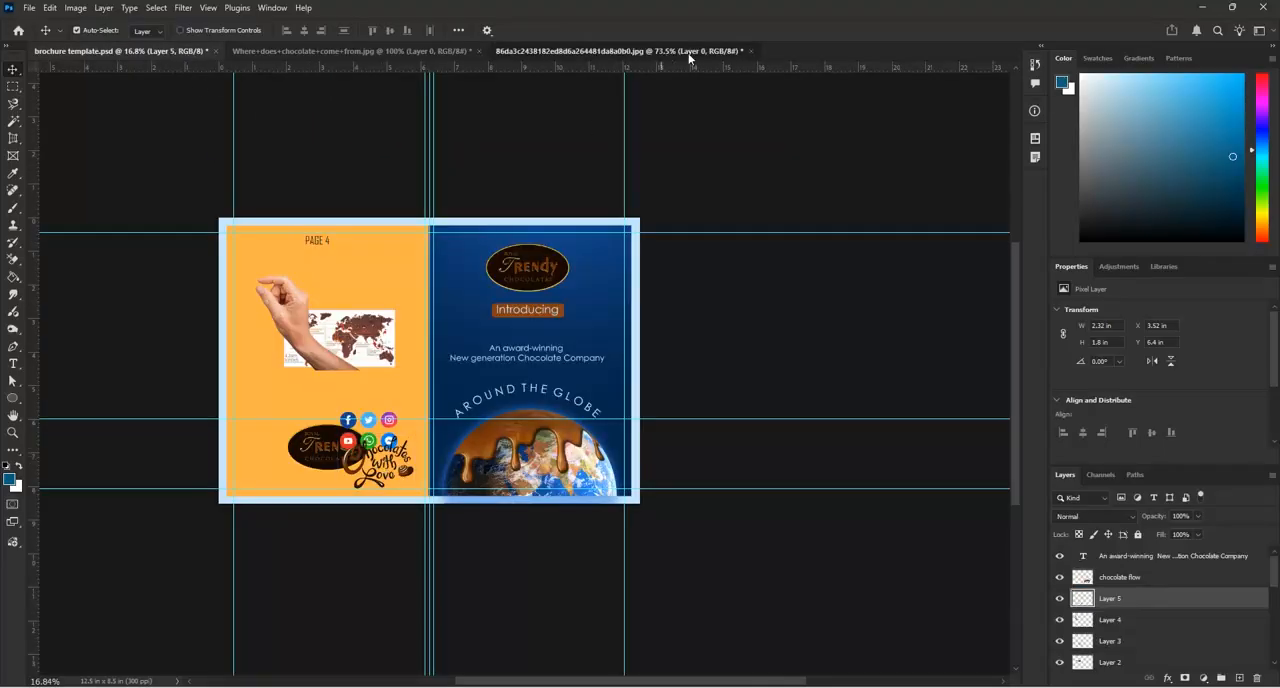
{"action": "left_click", "coordinate": [750, 50]}
{"action": "left_click", "coordinate": [634, 270]}
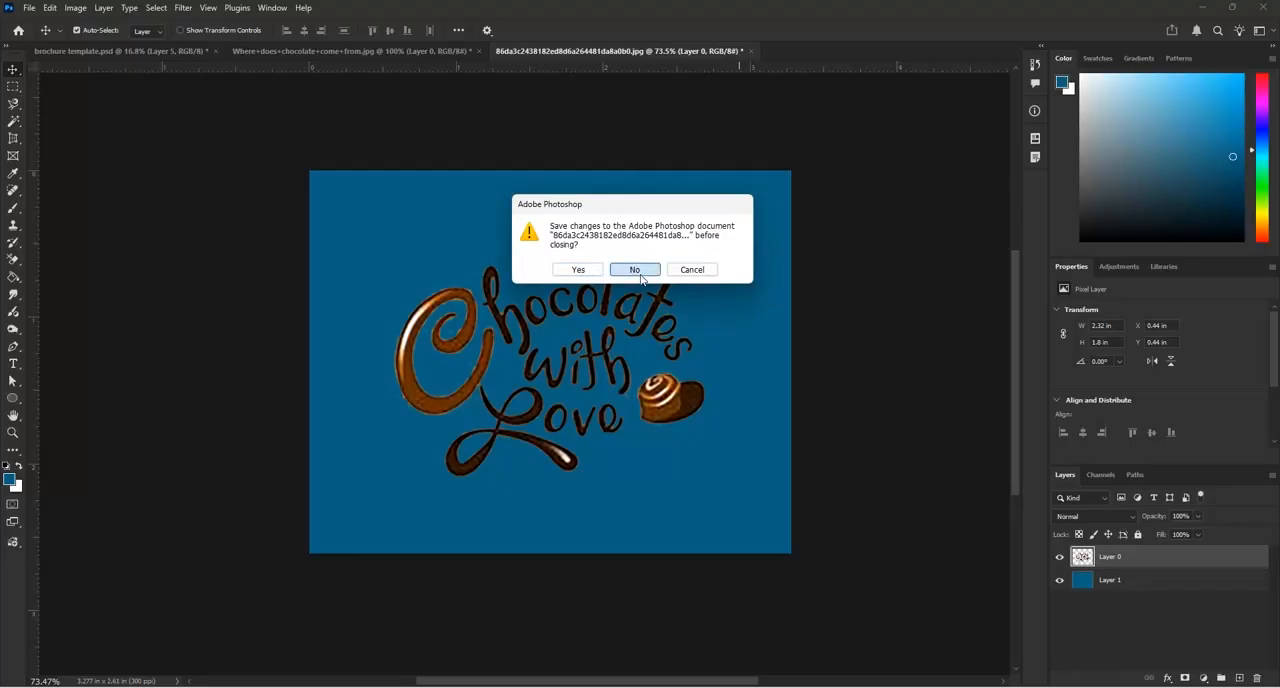
{"action": "left_click", "coordinate": [450, 50]}
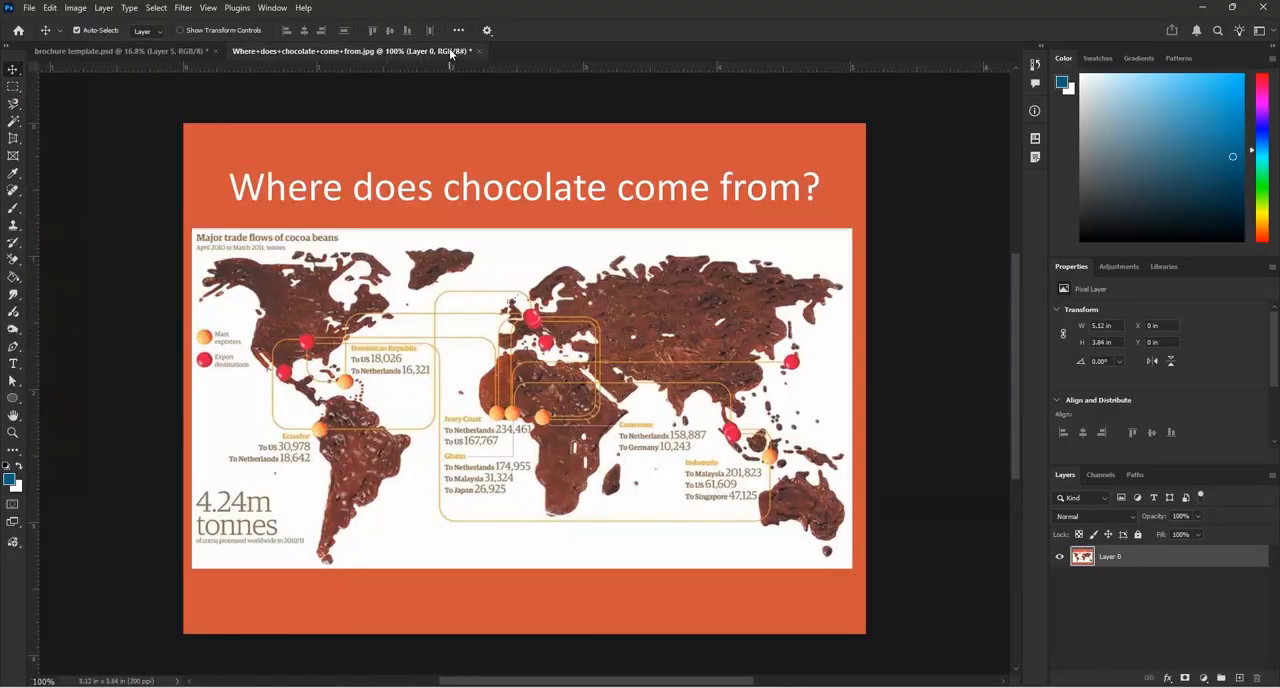
{"action": "left_click", "coordinate": [130, 52]}
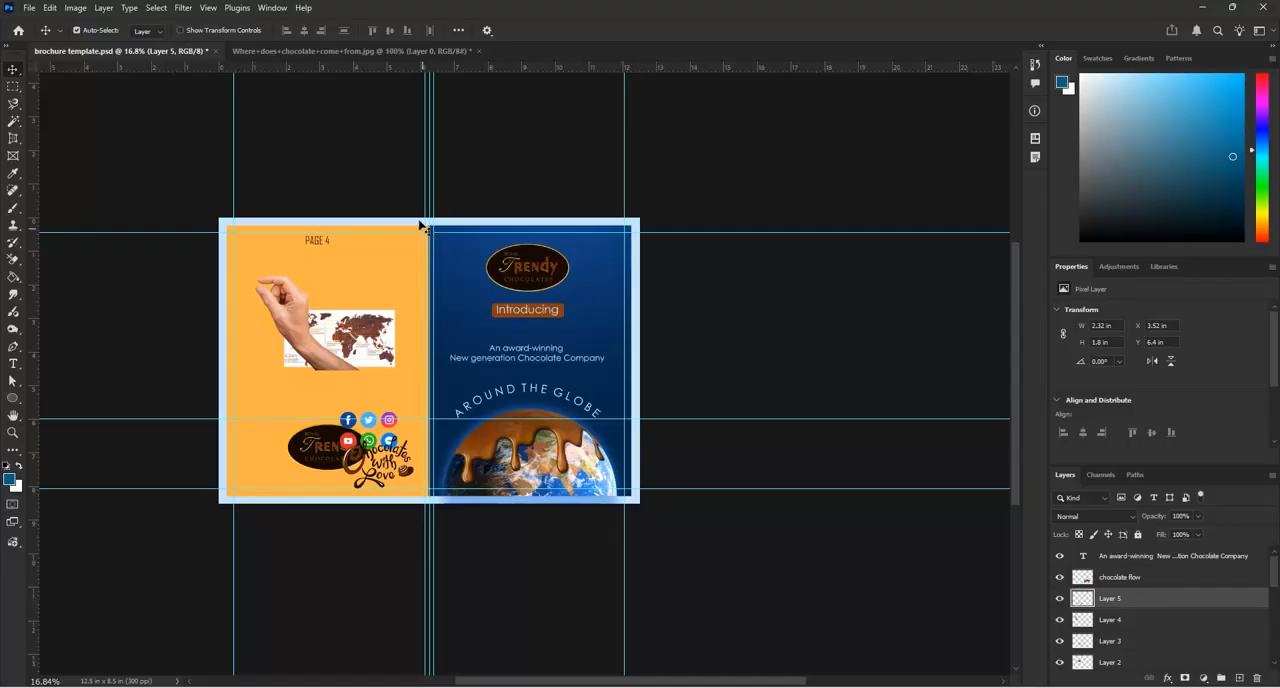
Move the world map up below the "PAGE 4" heading and the hand to the page's left edge
{"action": "scroll", "coordinate": [541, 366], "scroll_direction": "down", "scroll_amount": 4}
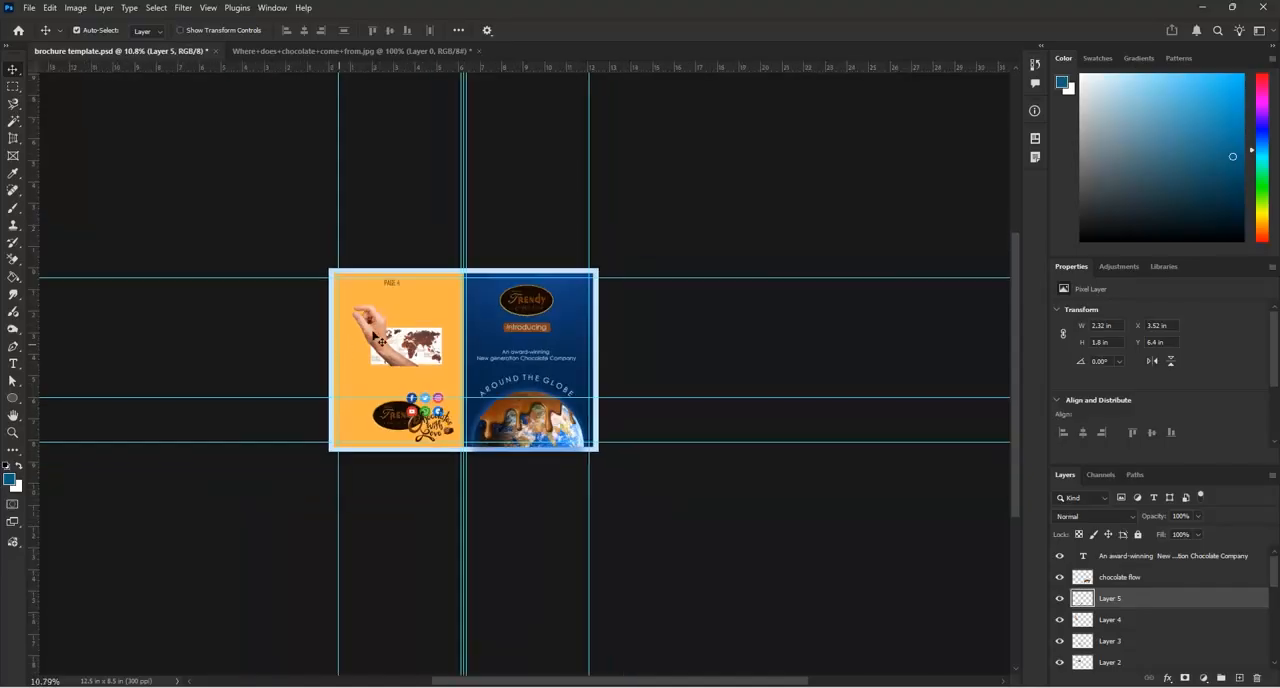
{"action": "scroll", "coordinate": [380, 336], "scroll_direction": "up", "scroll_amount": 7}
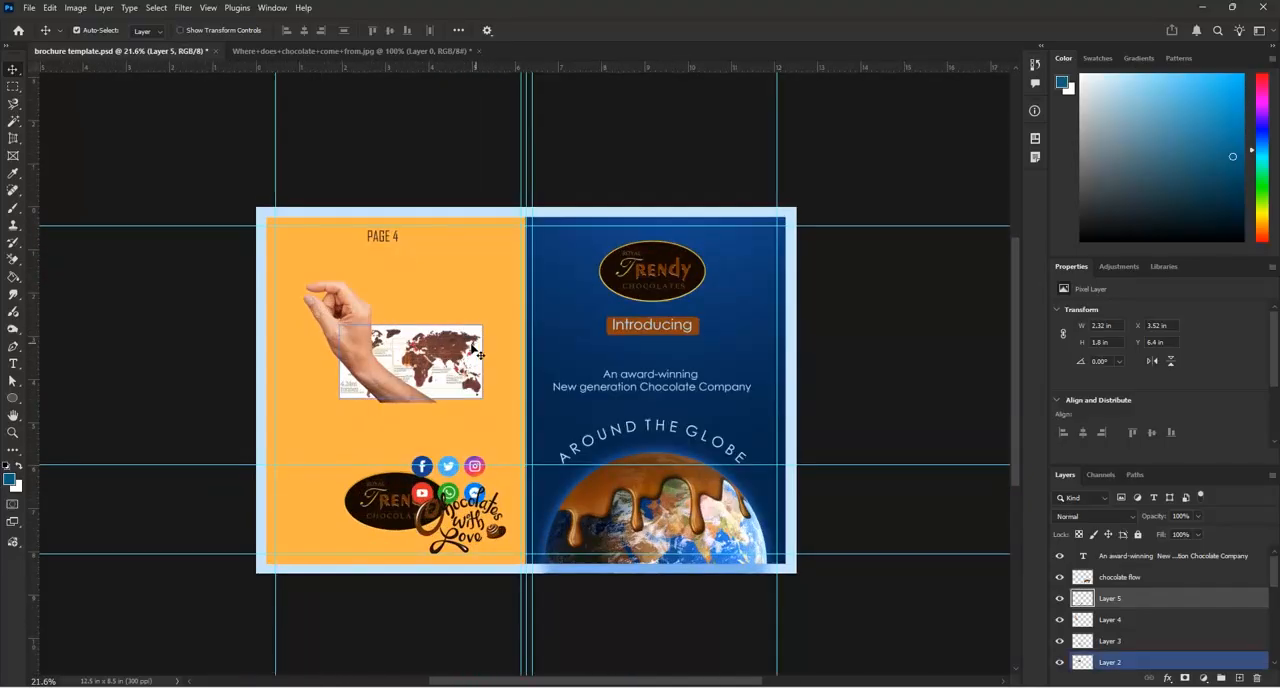
{"action": "left_click_drag", "start_coordinate": [458, 358], "coordinate": [444, 291]}
{"action": "left_click_drag", "start_coordinate": [360, 362], "coordinate": [325, 372]}
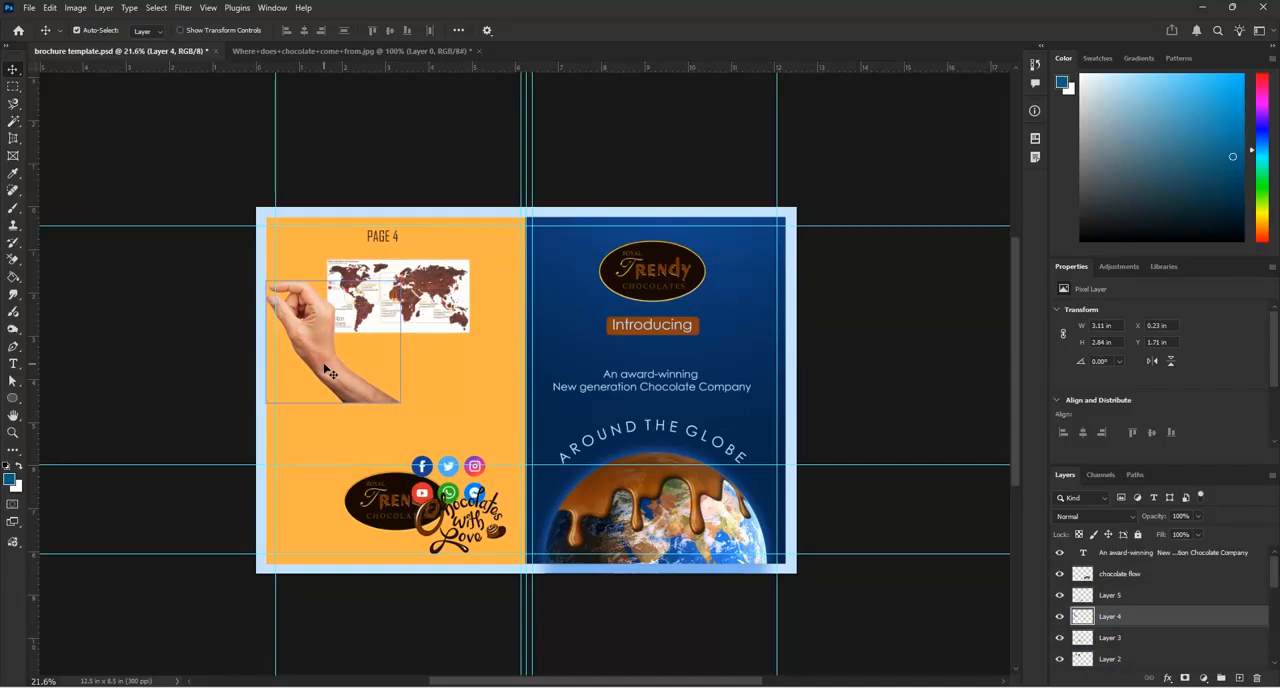
Flip the hand horizontally and shift it left so only the hand reaches in from page 4's outer edge
{"action": "key", "text": "ctrl+t"}
{"action": "right_click", "coordinate": [325, 368]}
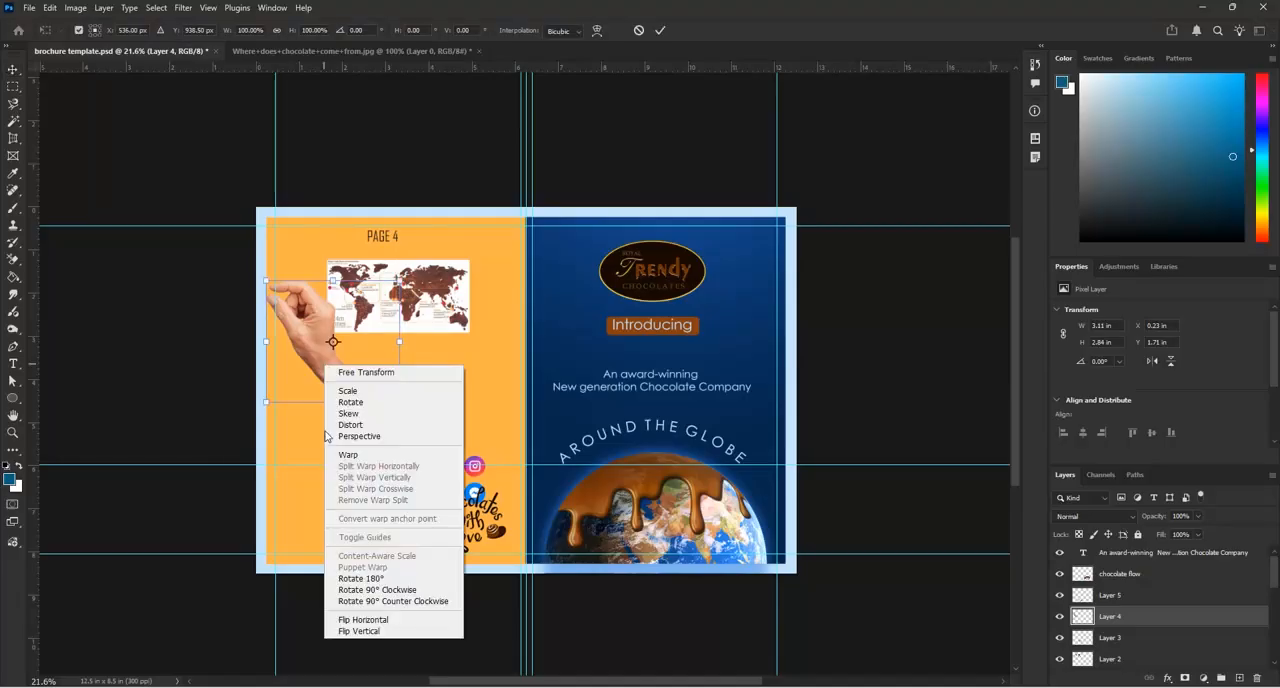
{"action": "left_click", "coordinate": [343, 620]}
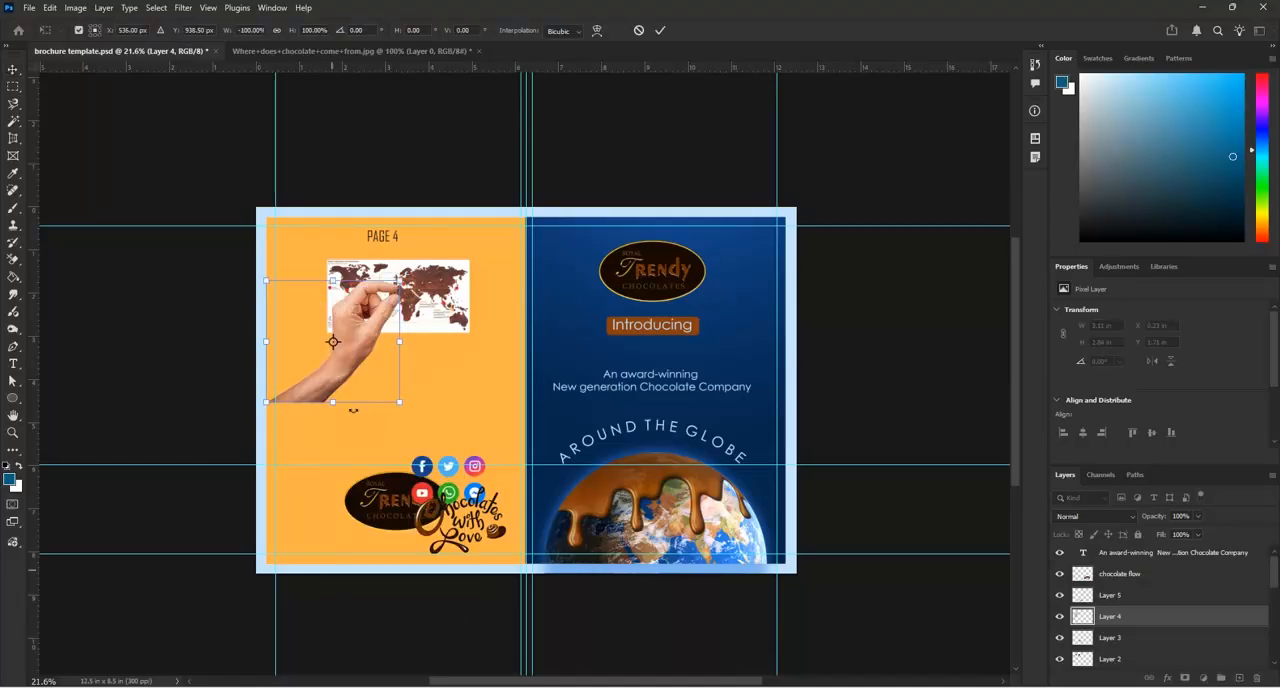
{"action": "left_click_drag", "start_coordinate": [343, 372], "coordinate": [250, 359]}
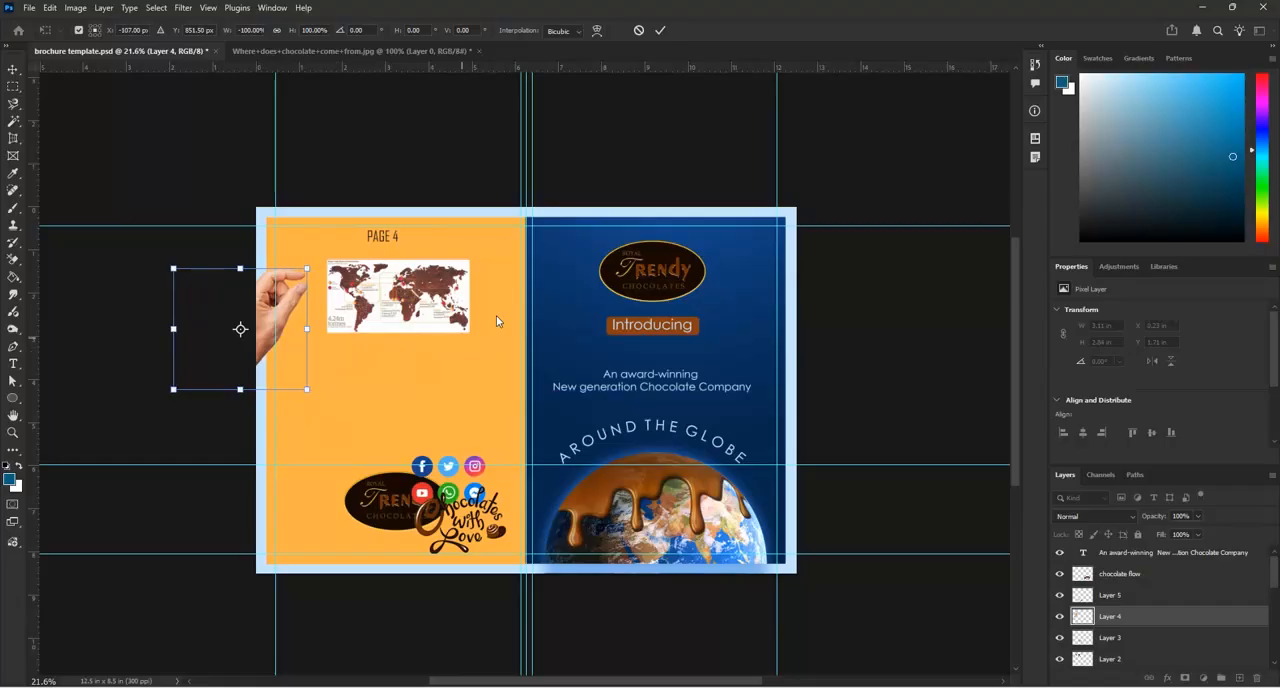
{"action": "left_click", "coordinate": [660, 31]}
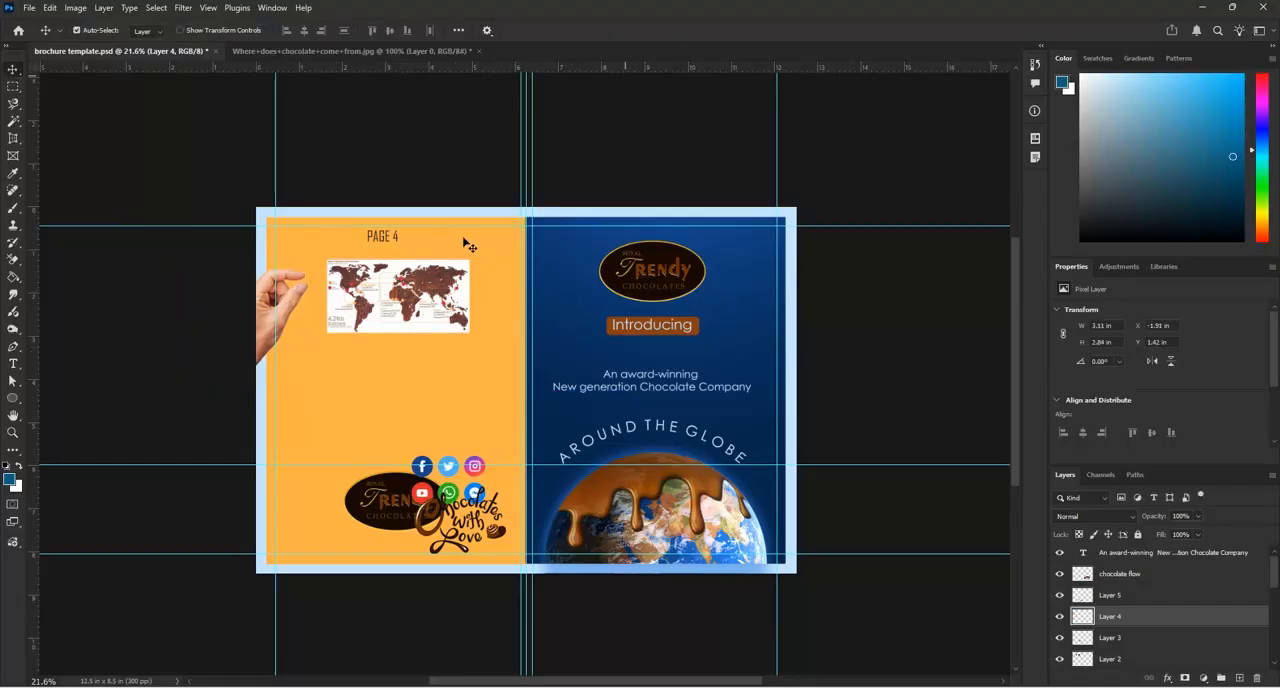
Scale the world map to about 125%, rotate it about -20.6°, and place its left corner at the hand's fingertips
{"action": "left_click", "coordinate": [441, 312]}
{"action": "right_click", "coordinate": [443, 311]}
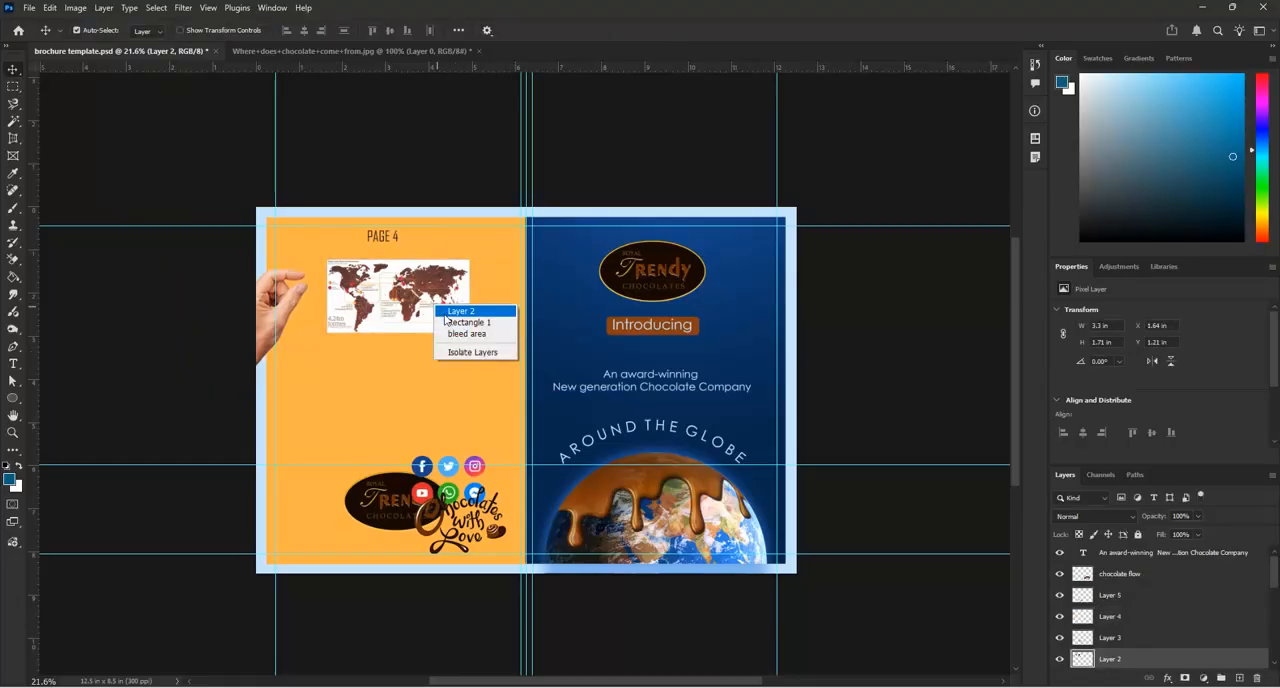
{"action": "left_click", "coordinate": [450, 316]}
{"action": "key", "text": "ctrl+t"}
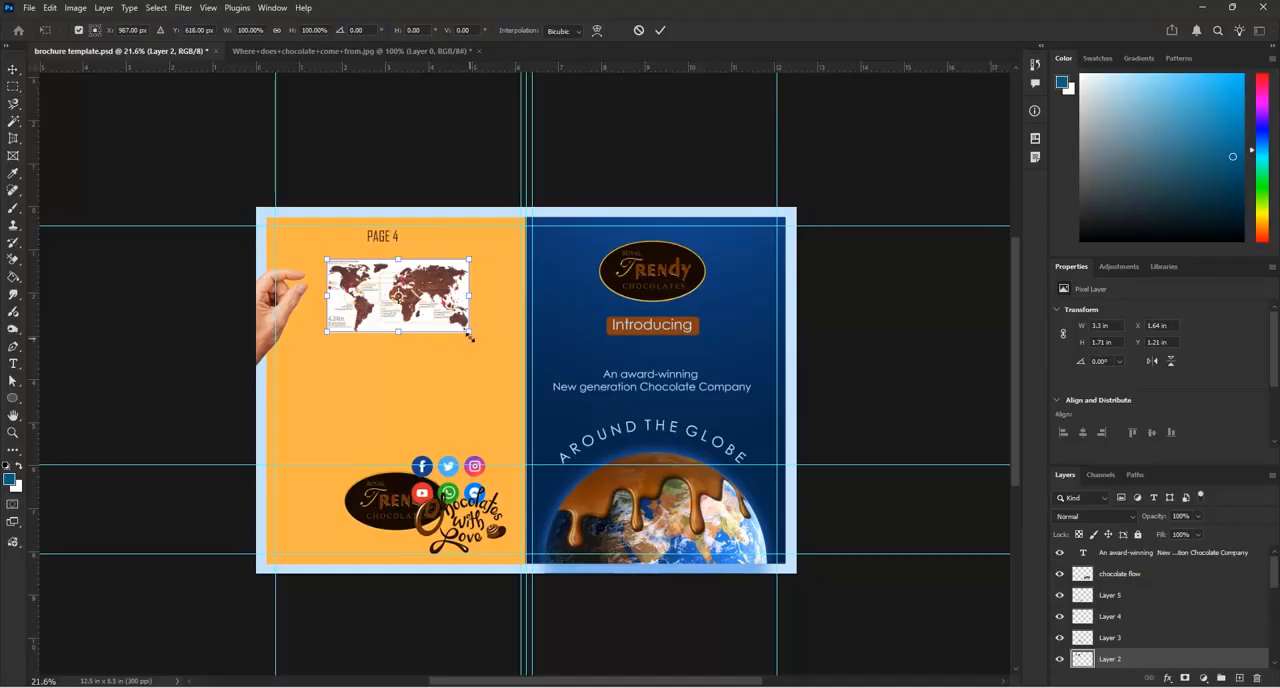
{"action": "left_click_drag", "start_coordinate": [470, 337], "coordinate": [449, 301]}
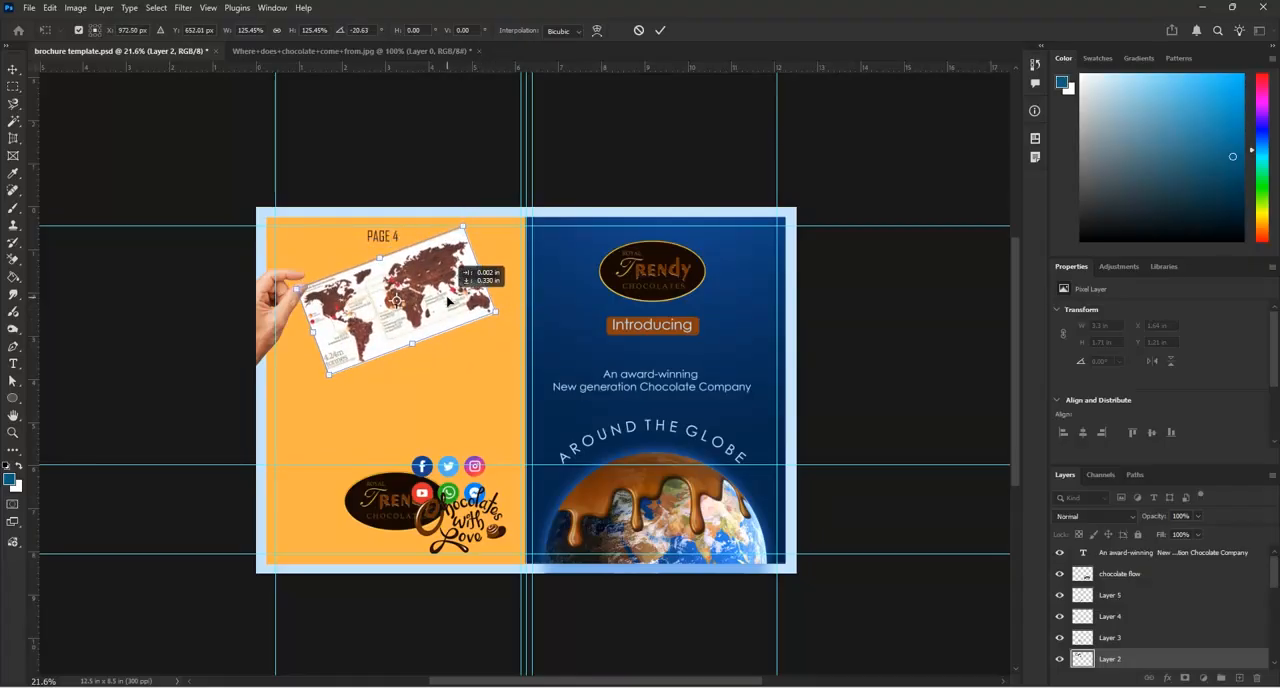
{"action": "left_click_drag", "start_coordinate": [449, 301], "coordinate": [443, 301]}
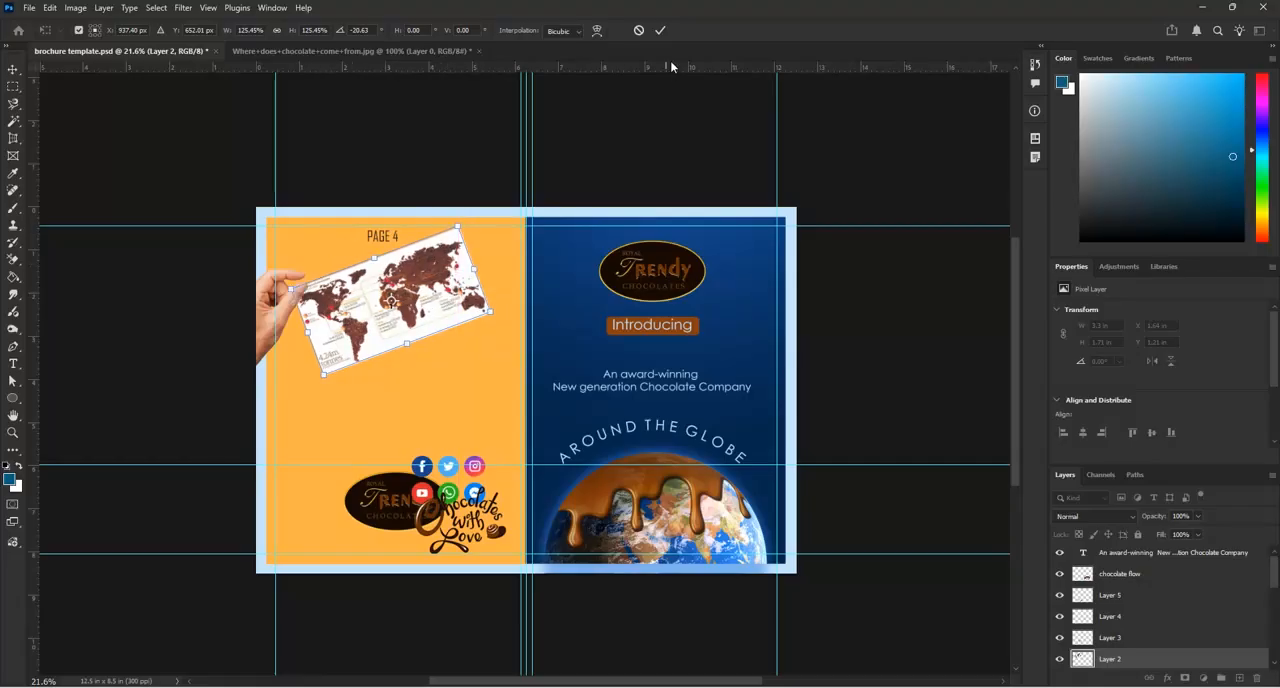
{"action": "left_click", "coordinate": [659, 31]}
Apply the map transform, move the hand down along page 4's outer edge, and scale it to about 58.6%
{"action": "scroll", "coordinate": [268, 340], "scroll_direction": "up", "scroll_amount": 2}
{"action": "left_click", "coordinate": [268, 343]}
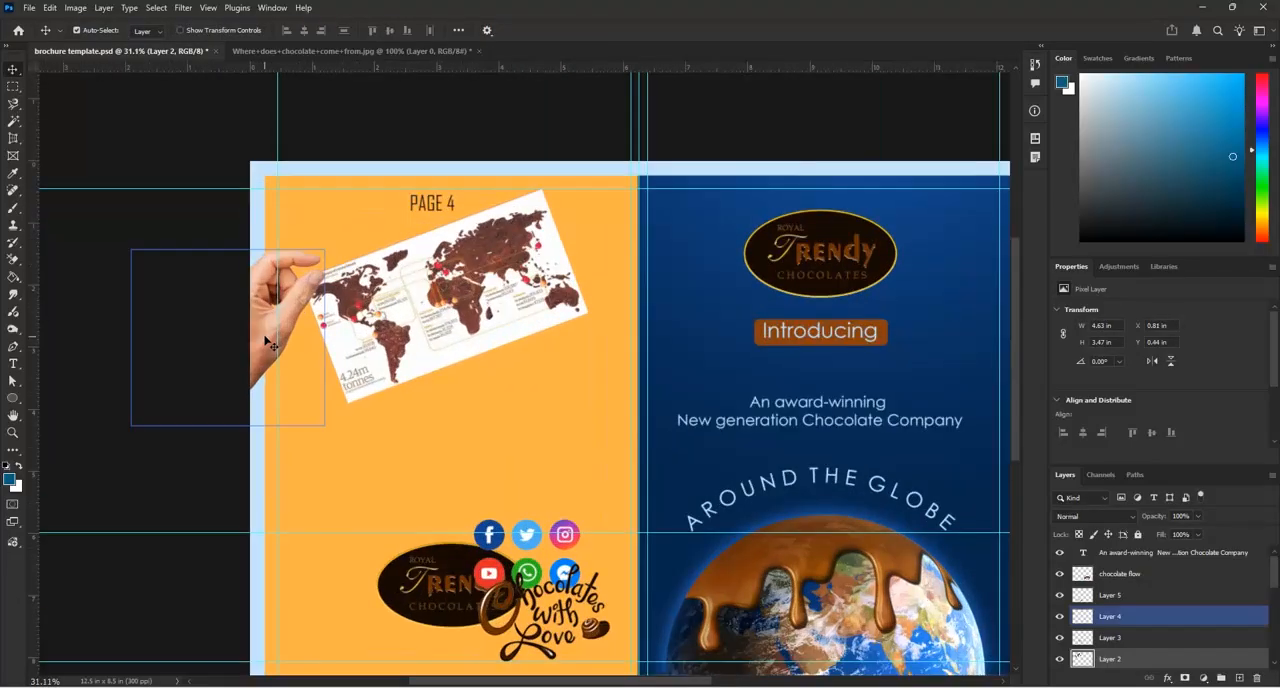
{"action": "left_click_drag", "start_coordinate": [268, 343], "coordinate": [268, 395]}
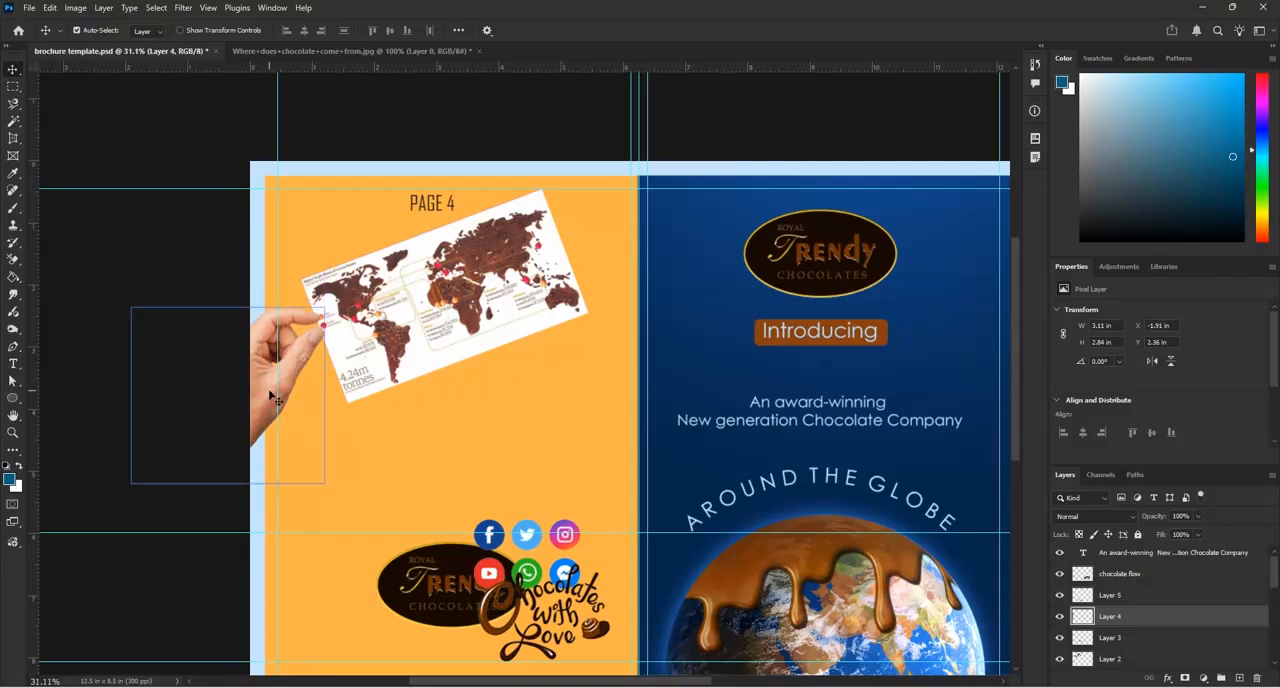
{"action": "key", "text": "ctrl+t"}
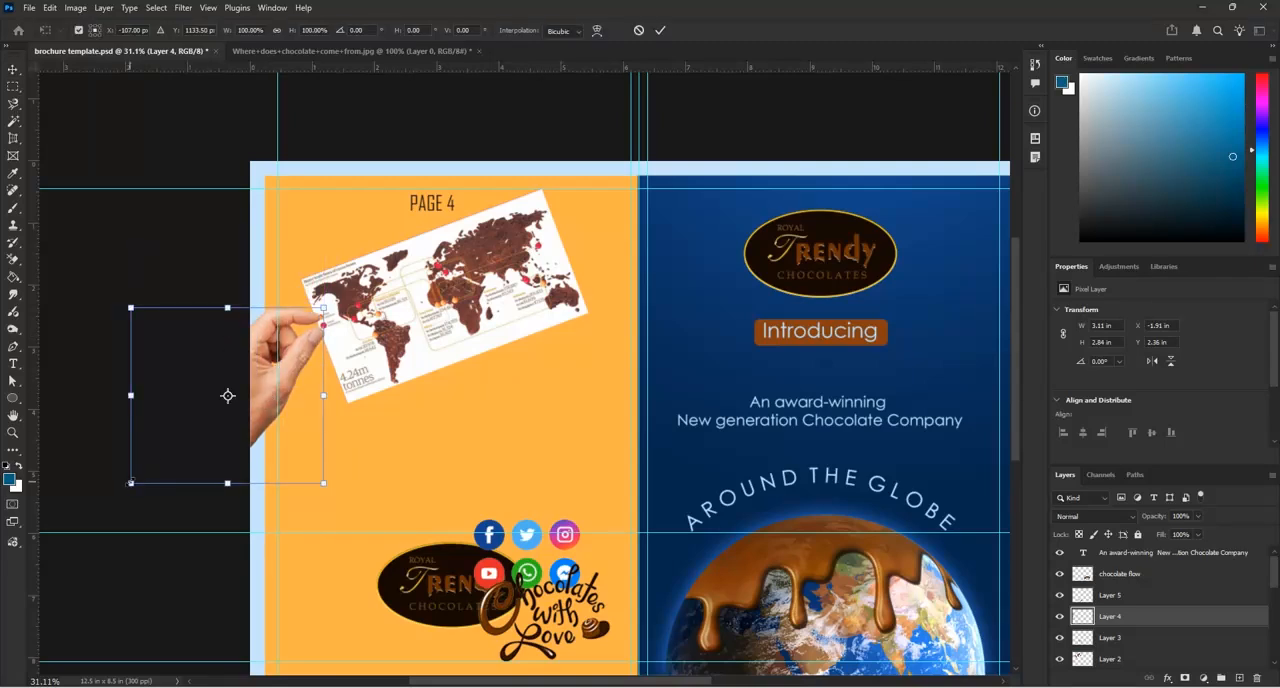
{"action": "left_click_drag", "start_coordinate": [131, 483], "coordinate": [211, 409]}
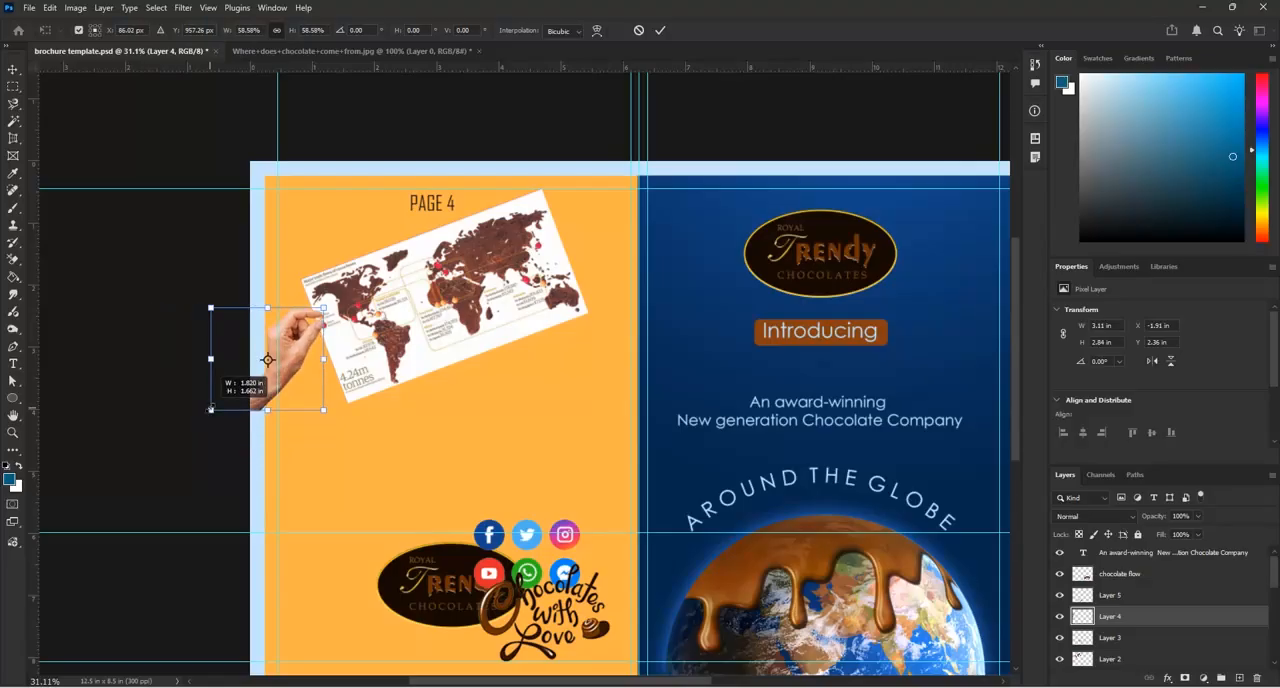
{"action": "left_click_drag", "start_coordinate": [211, 409], "coordinate": [211, 409]}
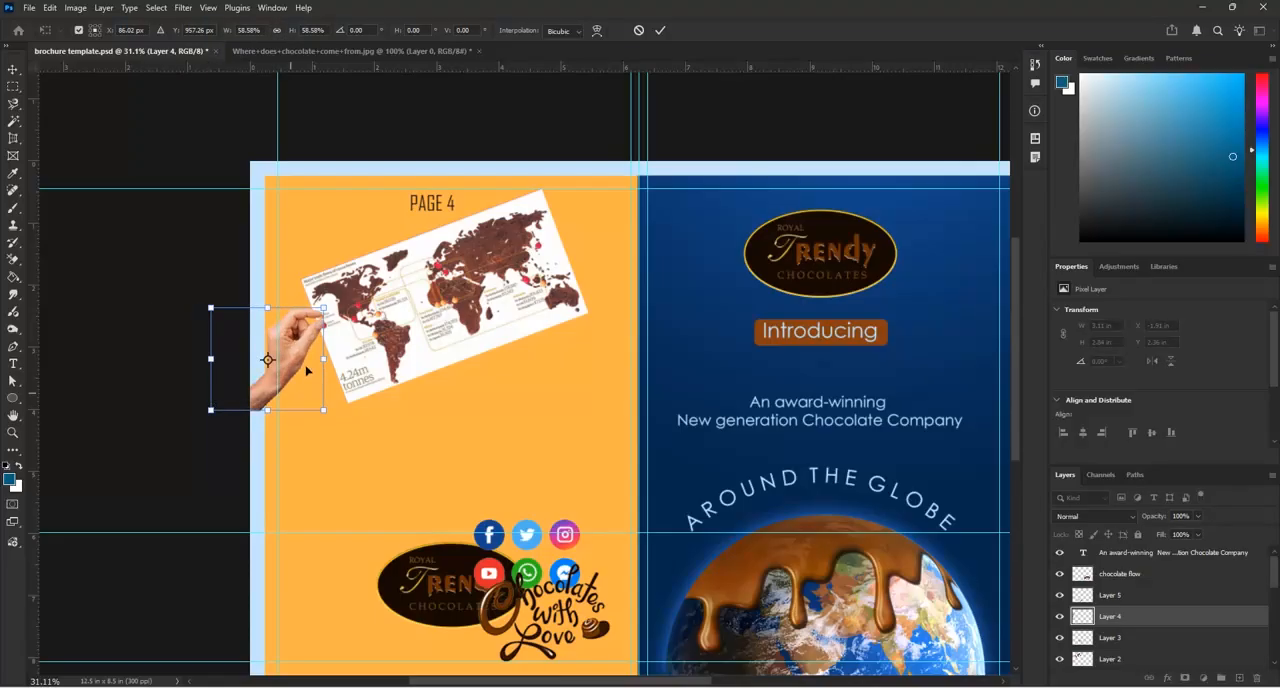
Move the hand right and down so its fingertips overlap the map's left edge, and rotate it slightly clockwise
{"action": "scroll", "coordinate": [307, 371], "scroll_direction": "up", "scroll_amount": 2}
{"action": "left_click_drag", "start_coordinate": [299, 351], "coordinate": [323, 348]}
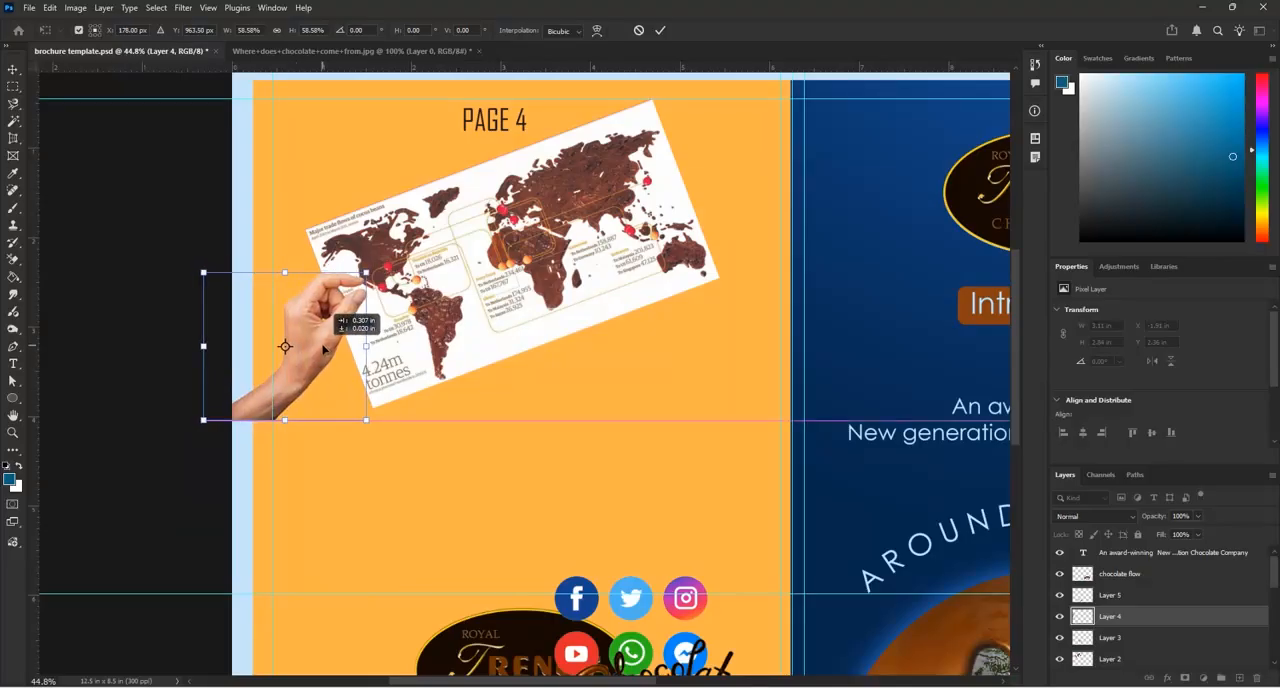
{"action": "left_click_drag", "start_coordinate": [323, 348], "coordinate": [320, 362]}
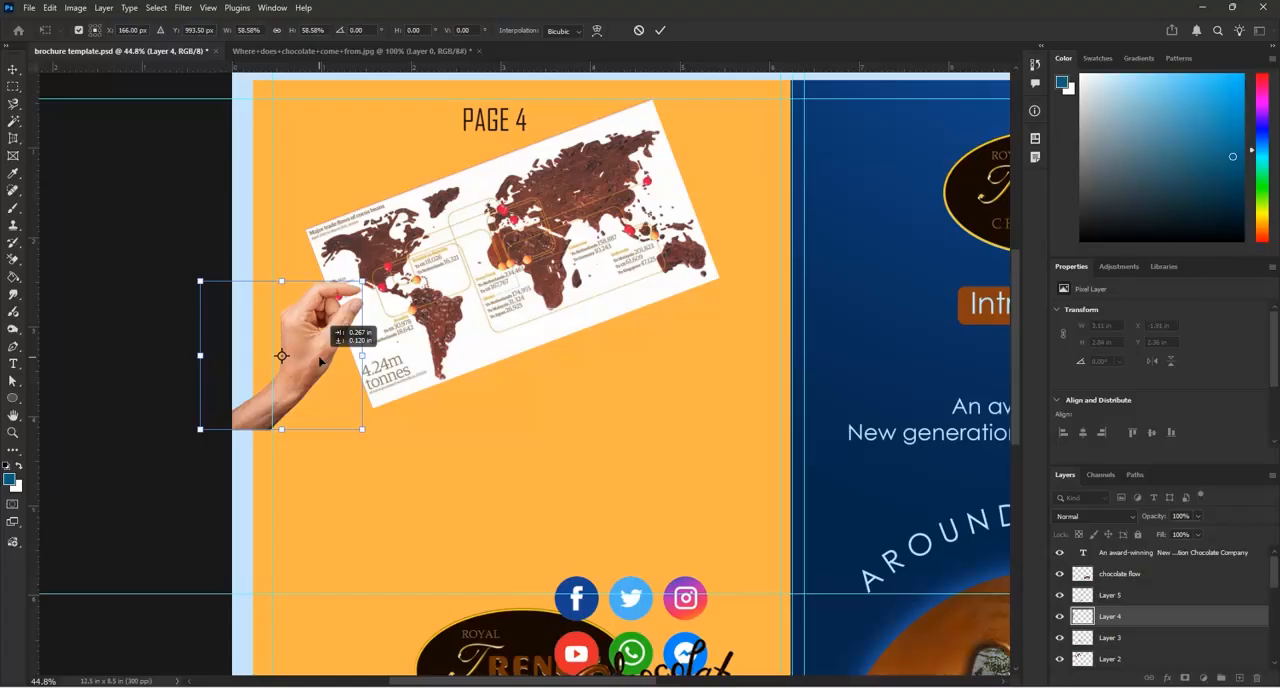
{"action": "left_click_drag", "start_coordinate": [320, 361], "coordinate": [320, 361]}
{"action": "mouse_move", "coordinate": [365, 446]}
{"action": "left_mouse_down"}
{"action": "mouse_move", "coordinate": [283, 428]}
{"action": "mouse_move", "coordinate": [353, 444]}
{"action": "left_mouse_up"}
{"action": "left_click_drag", "start_coordinate": [305, 380], "coordinate": [304, 388]}
{"action": "left_click", "coordinate": [660, 32]}
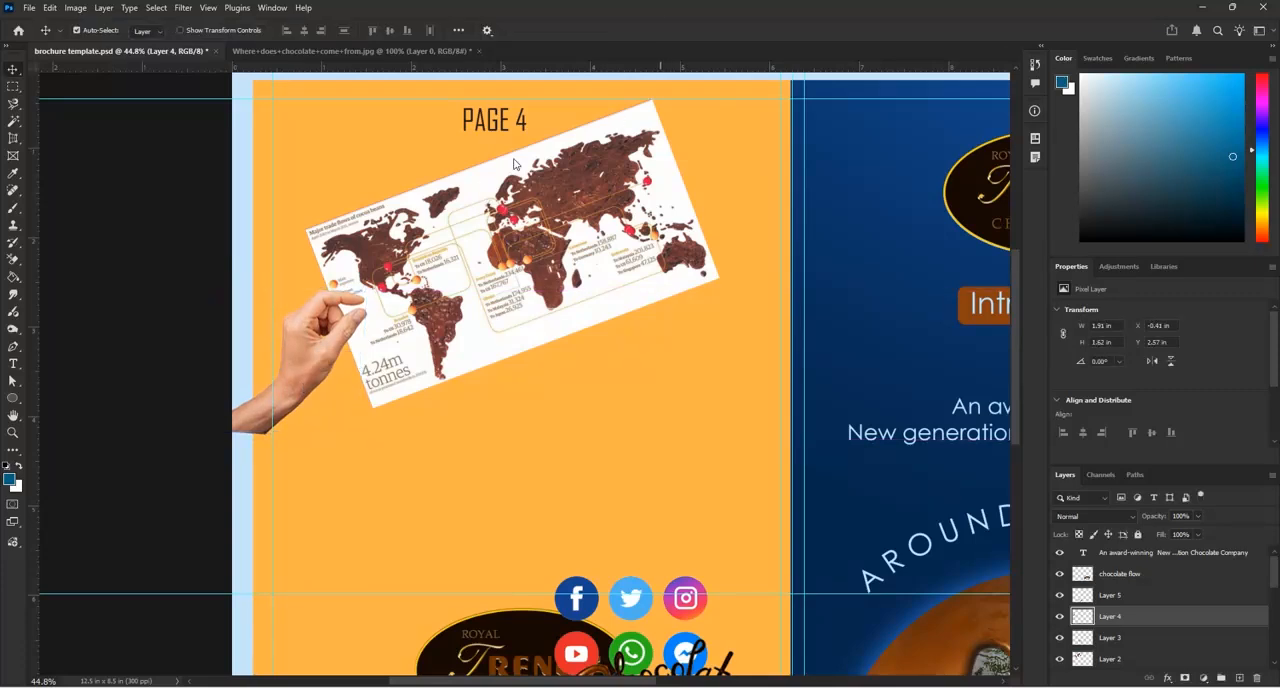
Enlarge the hand to about 106.6%, keeping its fingertips on the map's left edge
{"action": "scroll", "coordinate": [270, 410], "scroll_direction": "down", "scroll_amount": 1}
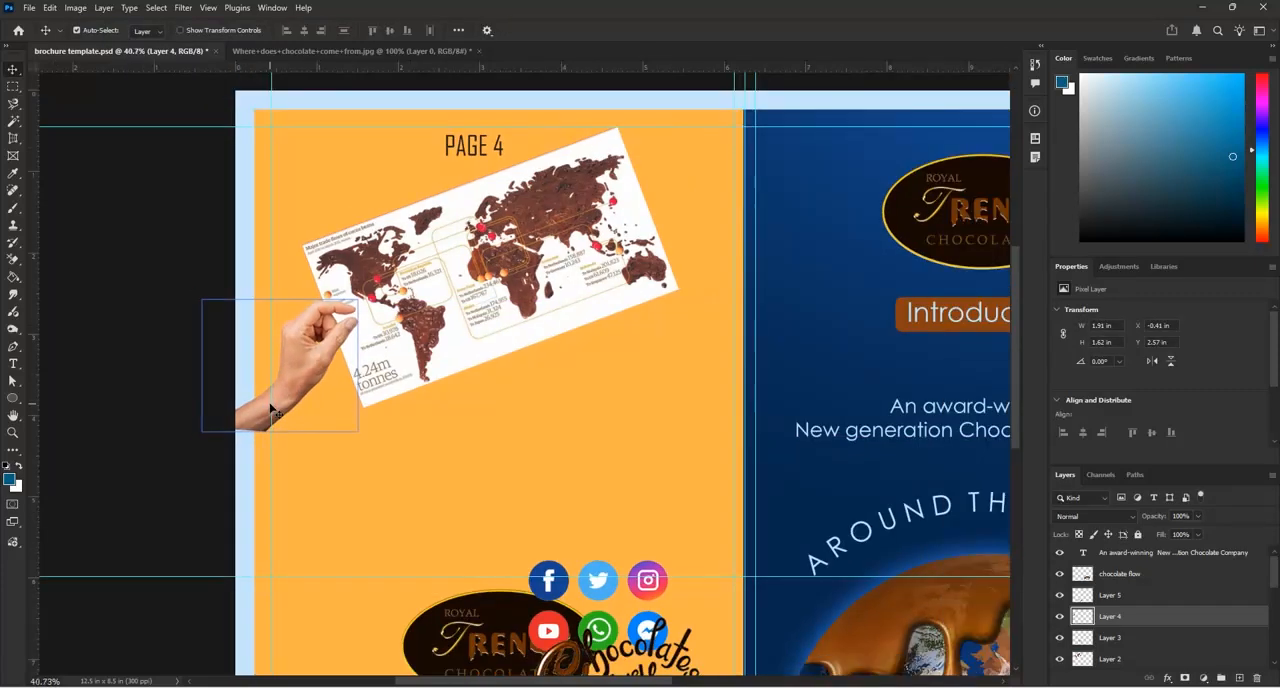
{"action": "scroll", "coordinate": [300, 390], "scroll_direction": "down", "scroll_amount": 1}
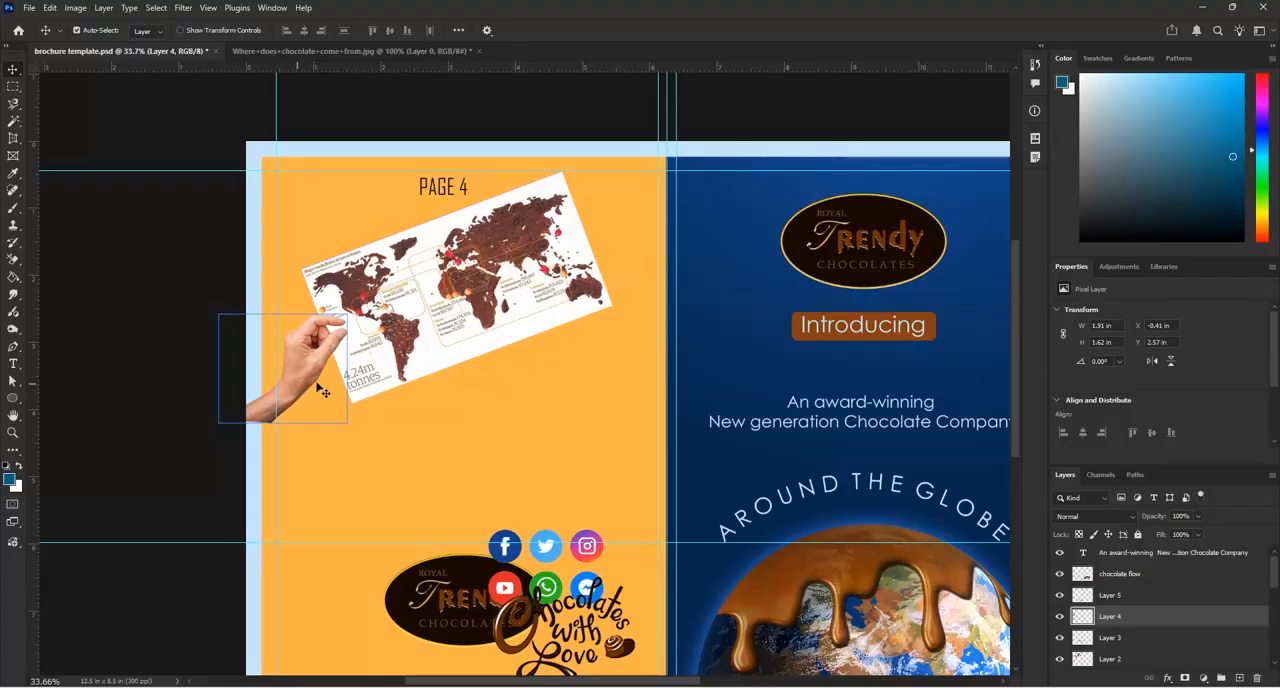
{"action": "key", "text": "ctrl+t"}
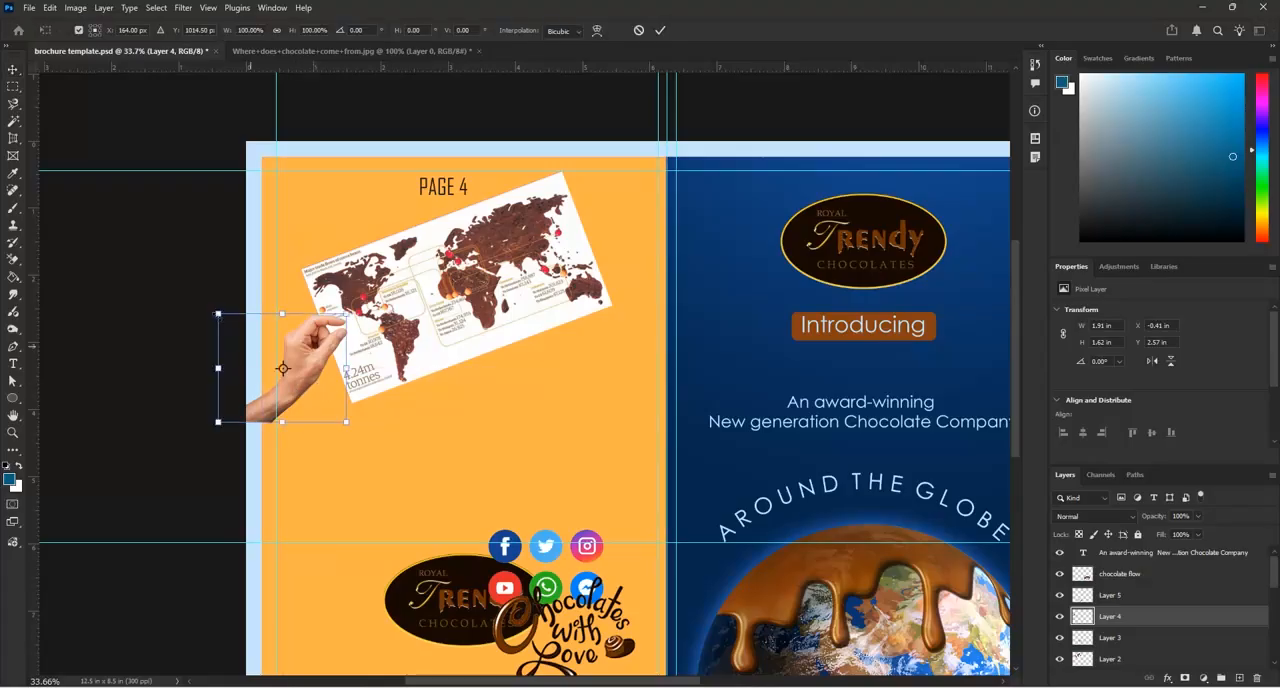
{"action": "left_click_drag", "start_coordinate": [217, 313], "coordinate": [209, 306]}
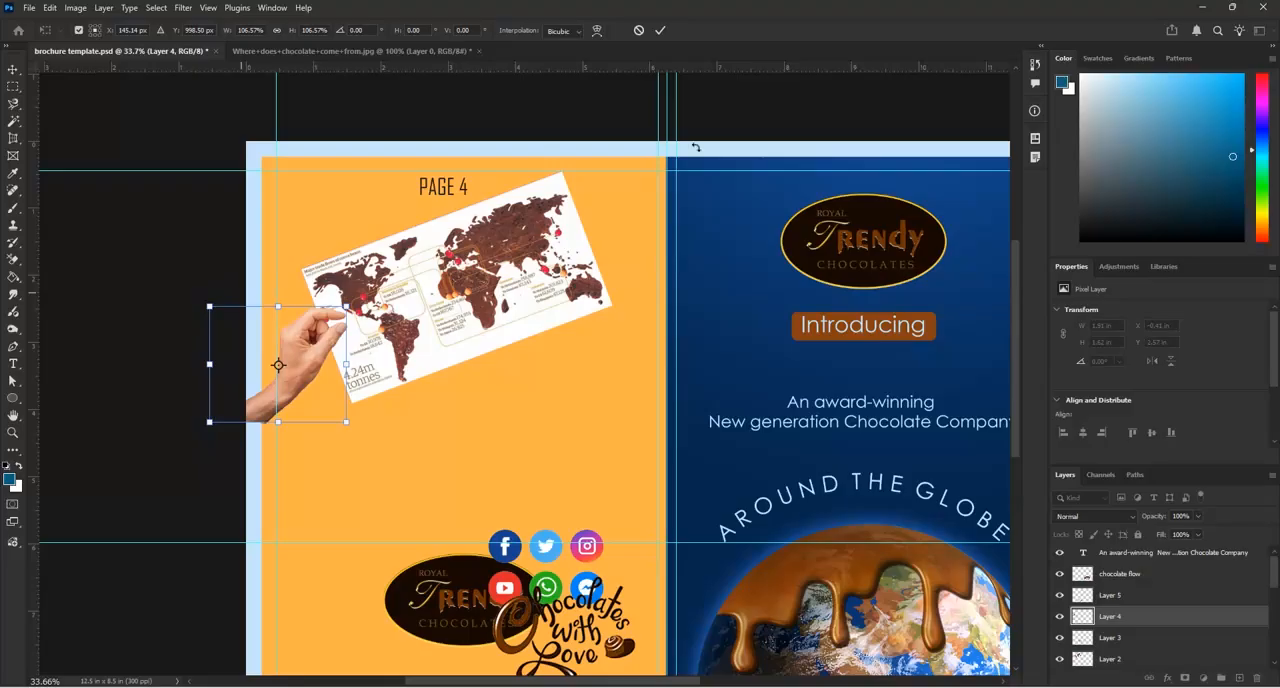
{"action": "left_click", "coordinate": [660, 33]}
{"action": "scroll", "coordinate": [355, 288], "scroll_direction": "up", "scroll_amount": 3}
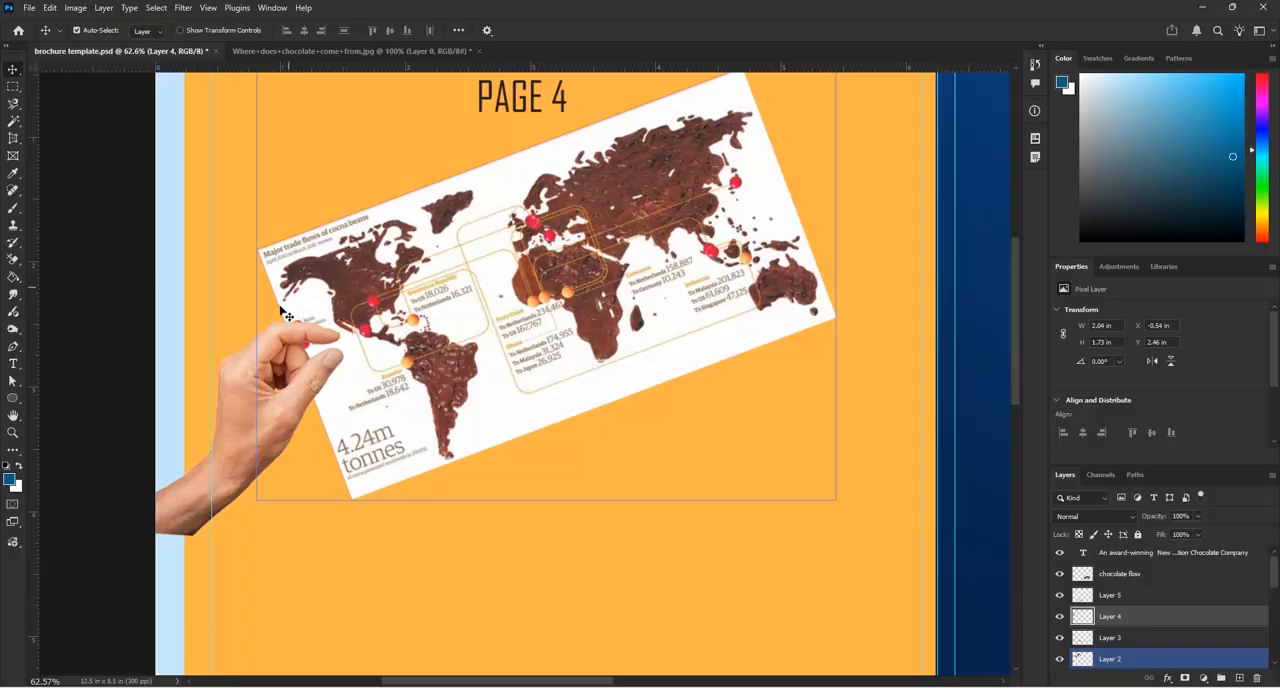
{"action": "scroll", "coordinate": [309, 352], "scroll_direction": "up", "scroll_amount": 3}
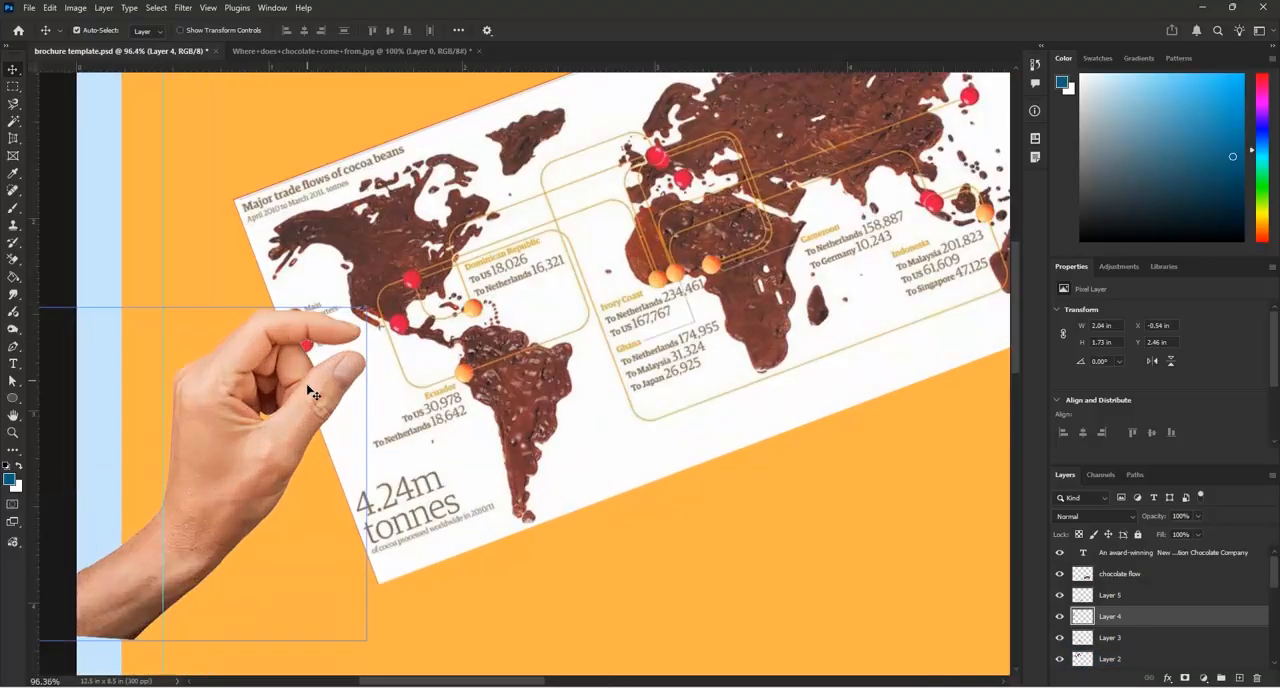
{"action": "left_click", "coordinate": [21, 122]}
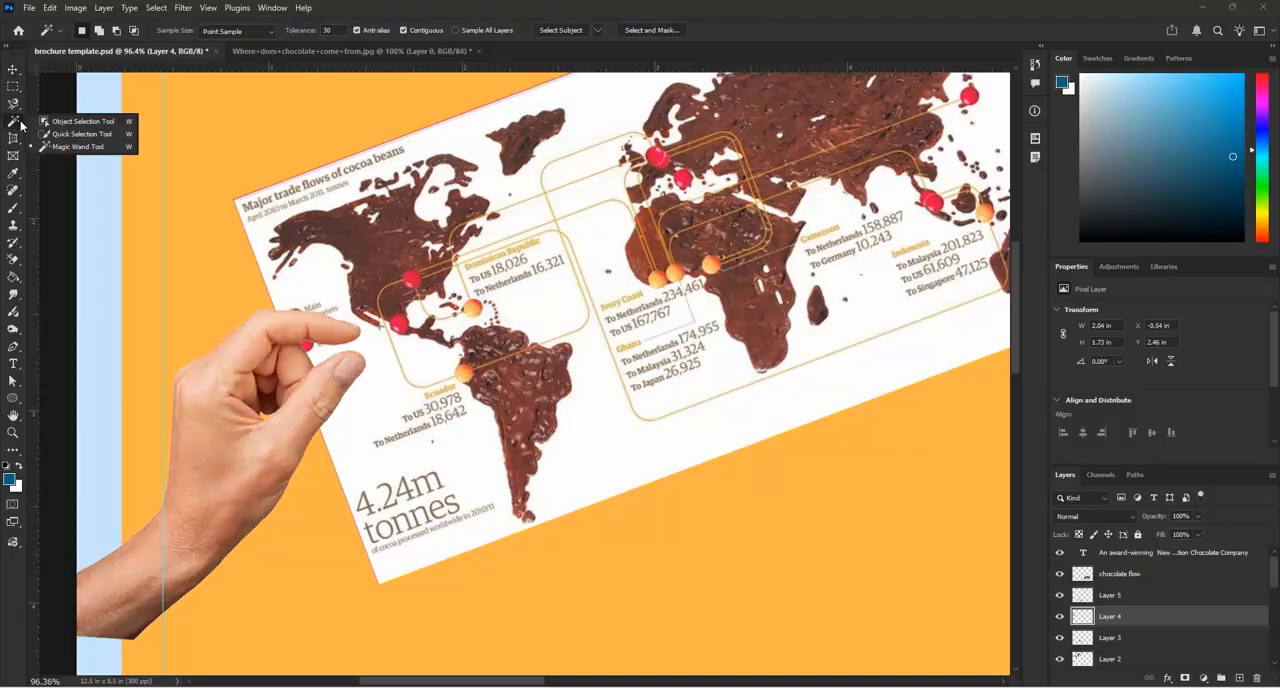
{"action": "left_click", "coordinate": [17, 108]}
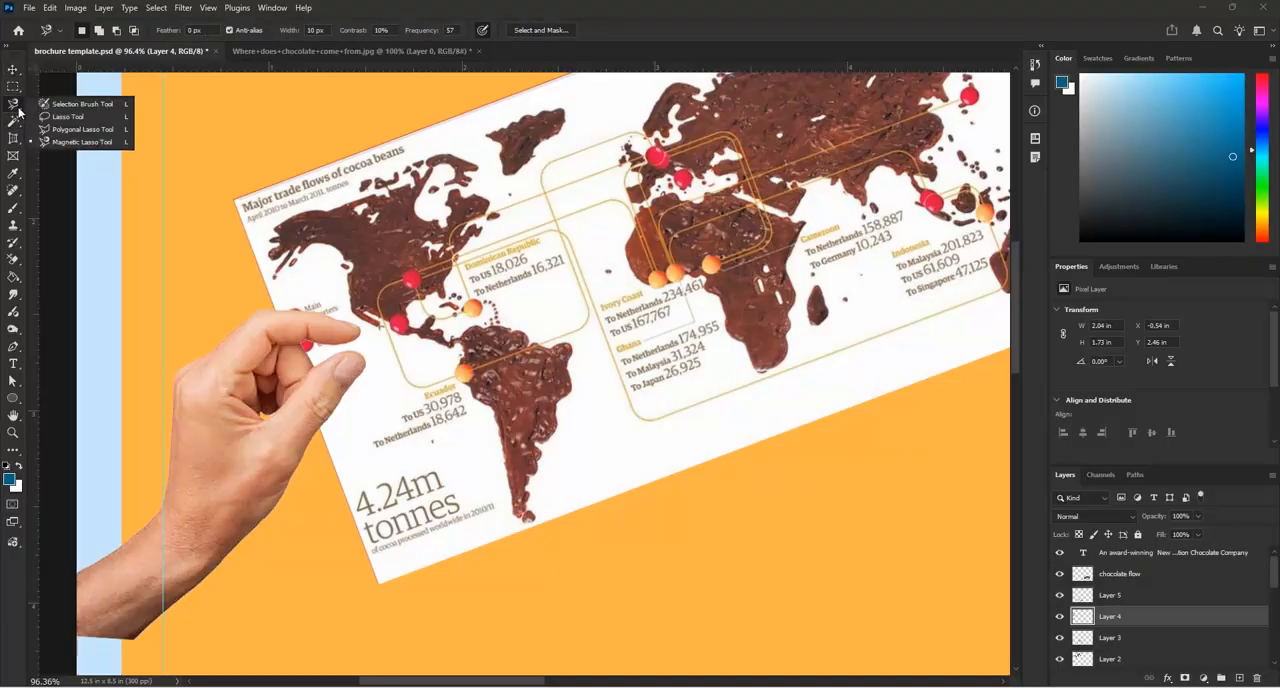
{"action": "left_click", "coordinate": [62, 117]}
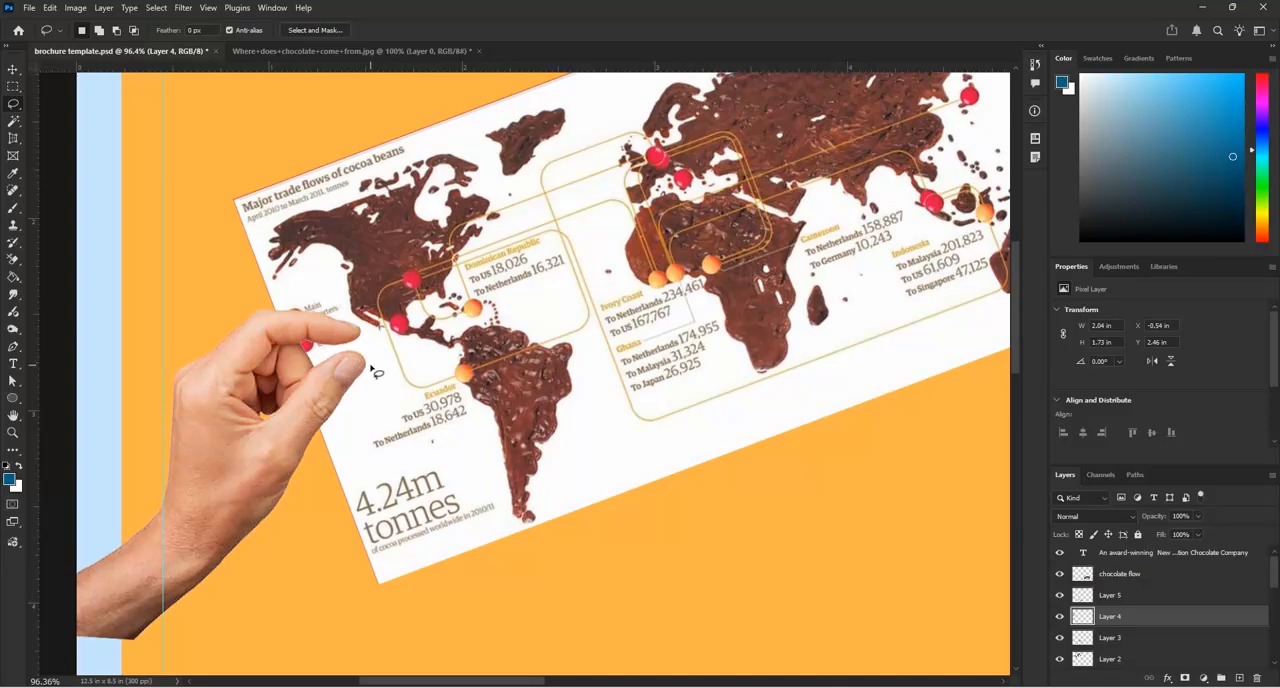
{"action": "left_click", "coordinate": [14, 70]}
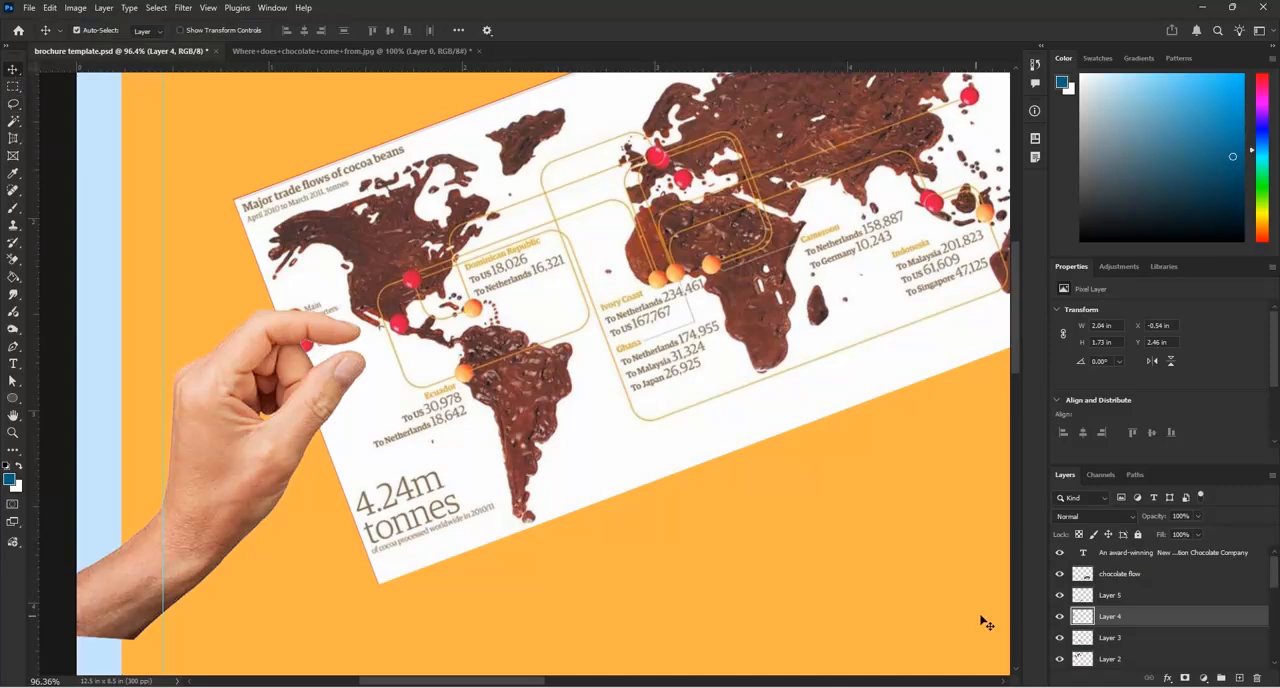
Check which layer holds the hand by toggling its visibility, and rename that layer "hand"
{"action": "left_click", "coordinate": [1060, 621]}
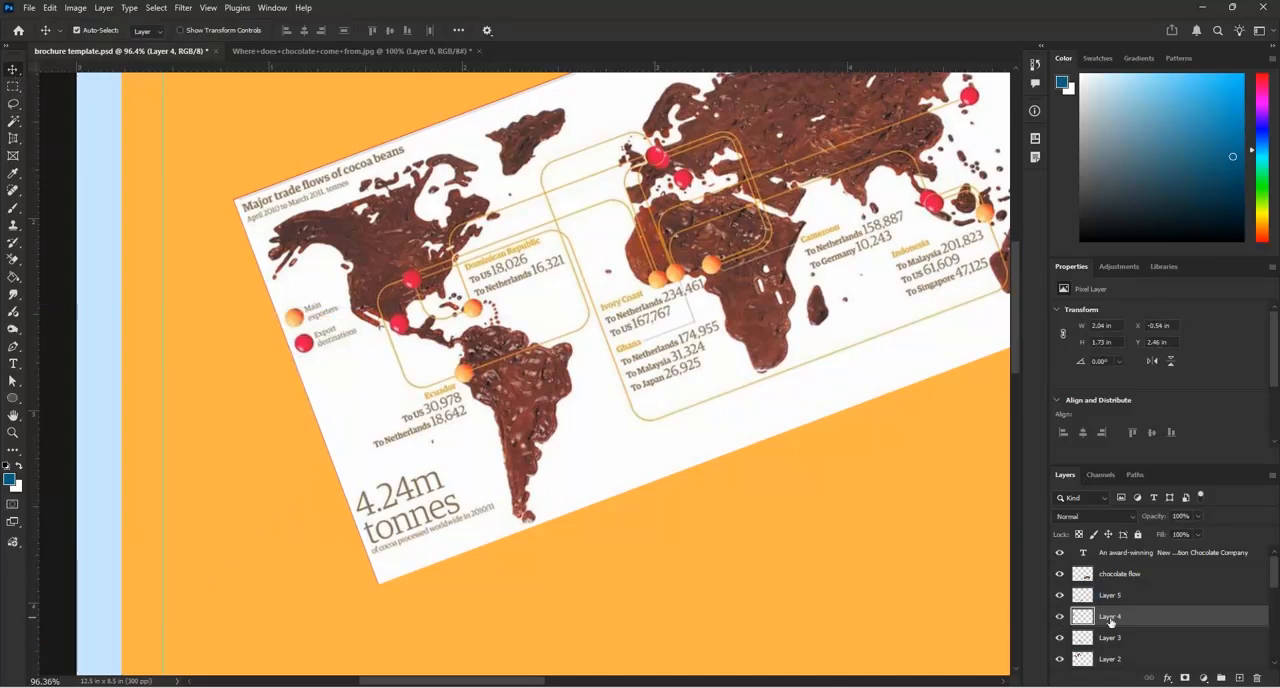
{"action": "double_click", "coordinate": [1110, 616]}
{"action": "type", "text": "ha"}
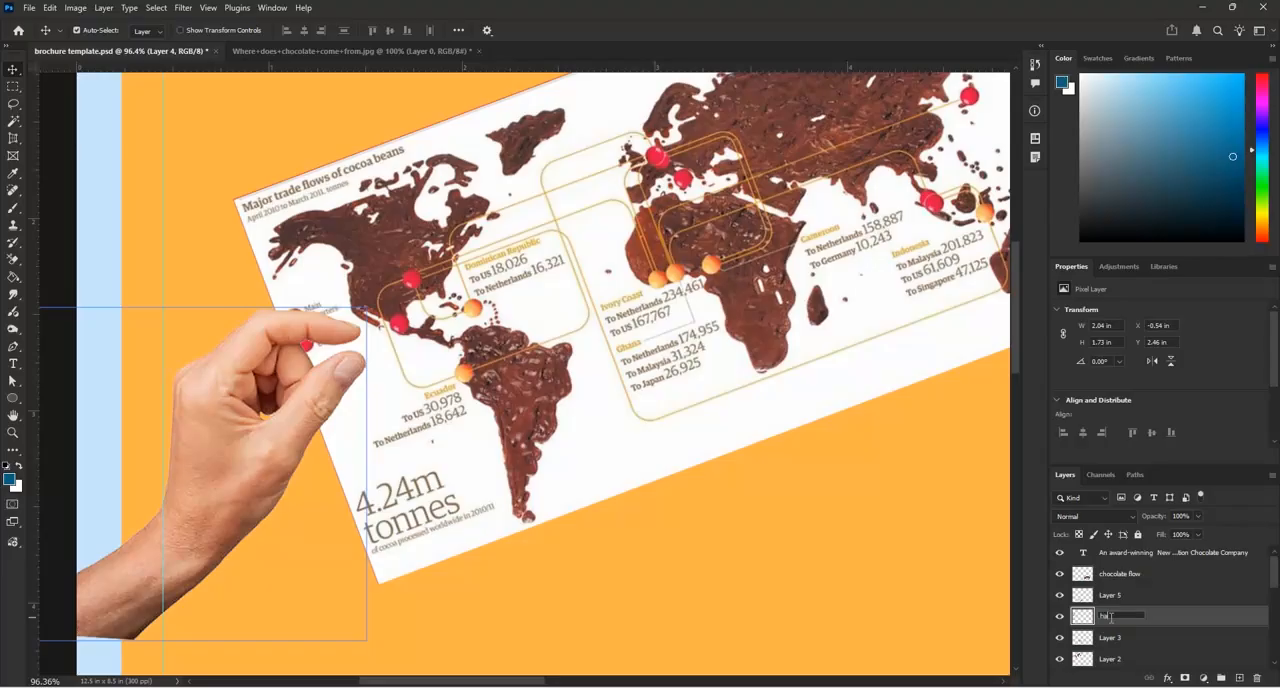
{"action": "type", "text": "nd"}
{"action": "key", "text": "Return"}
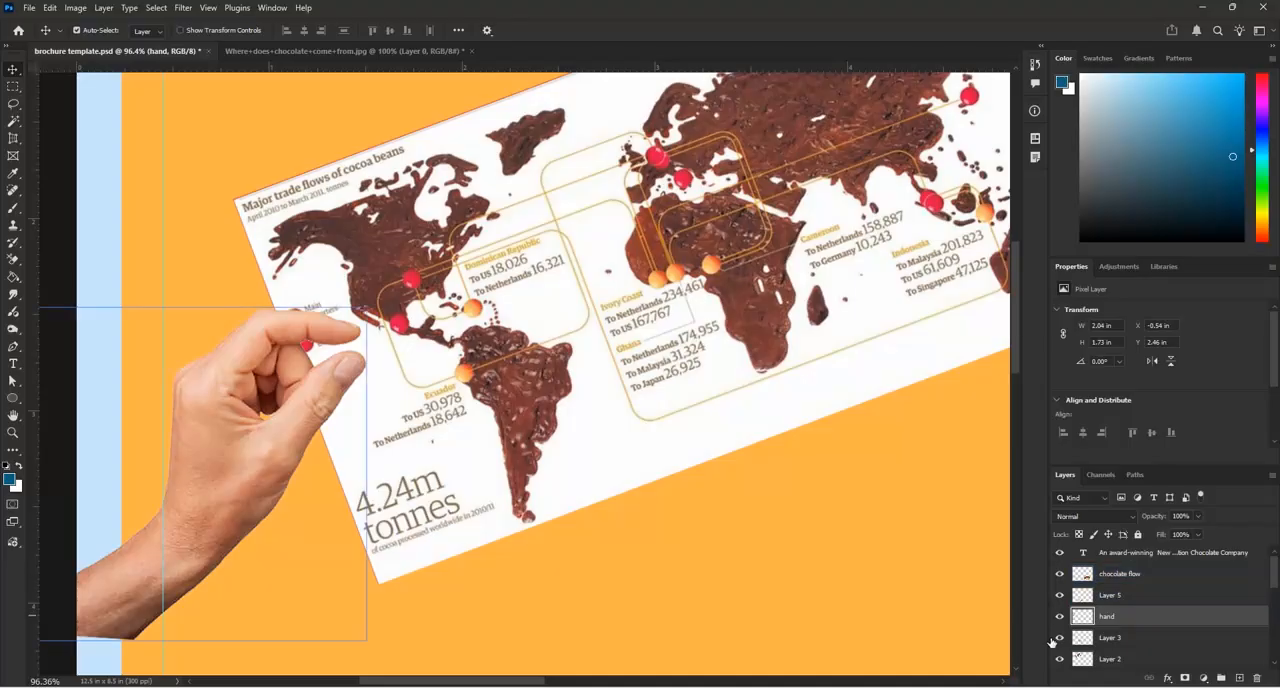
Move the world map's layer directly below the "hand" layer and rename it "map"
{"action": "right_click", "coordinate": [667, 443]}
{"action": "left_click", "coordinate": [681, 451]}
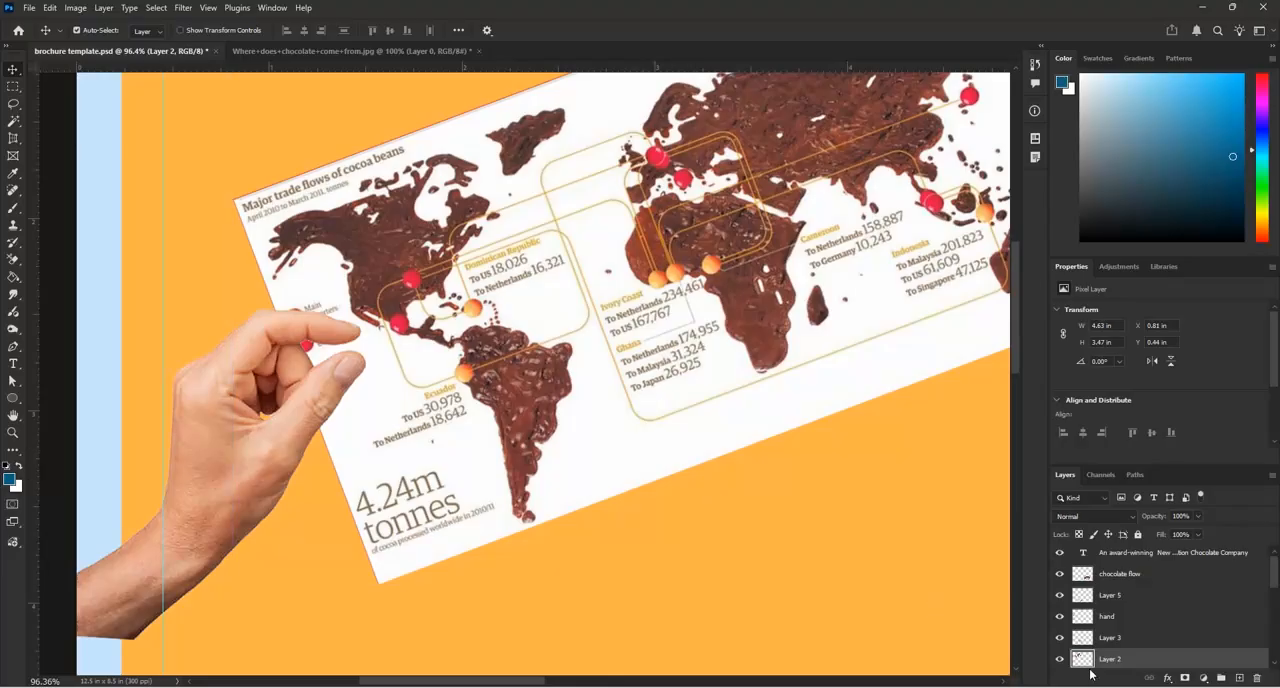
{"action": "left_click_drag", "start_coordinate": [1126, 661], "coordinate": [1134, 632]}
{"action": "left_click", "coordinate": [1060, 641]}
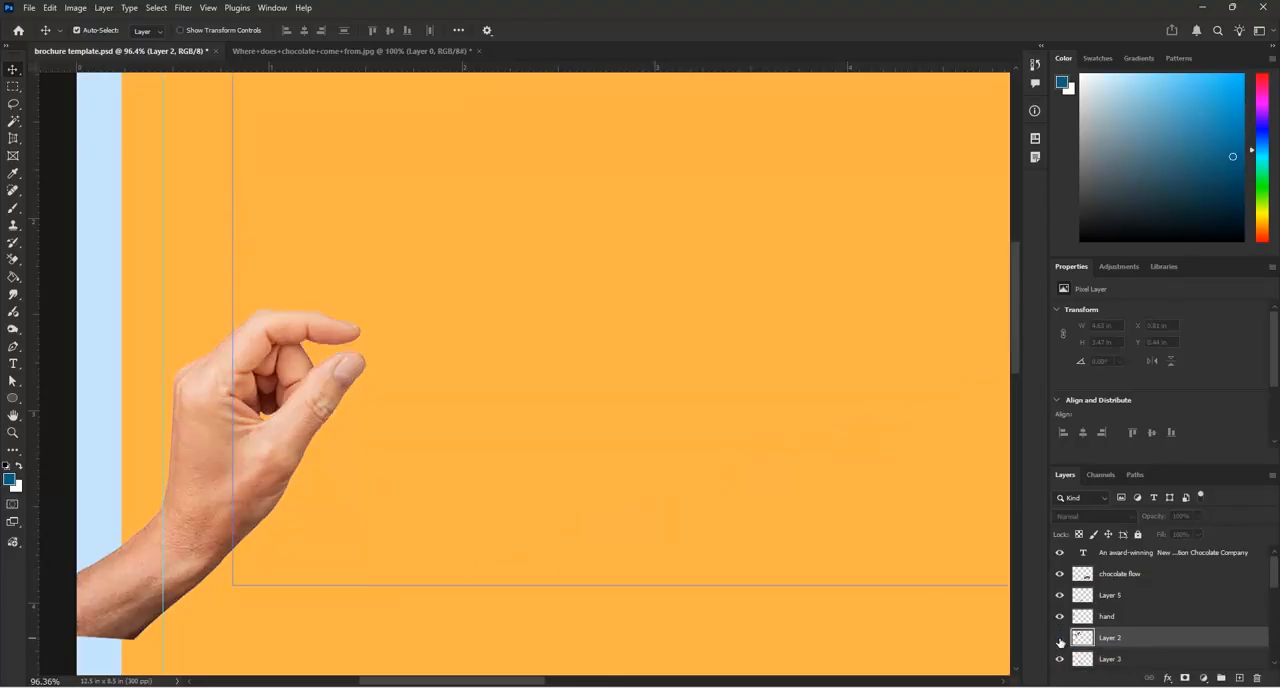
{"action": "left_click", "coordinate": [1060, 641]}
{"action": "double_click", "coordinate": [1112, 637]}
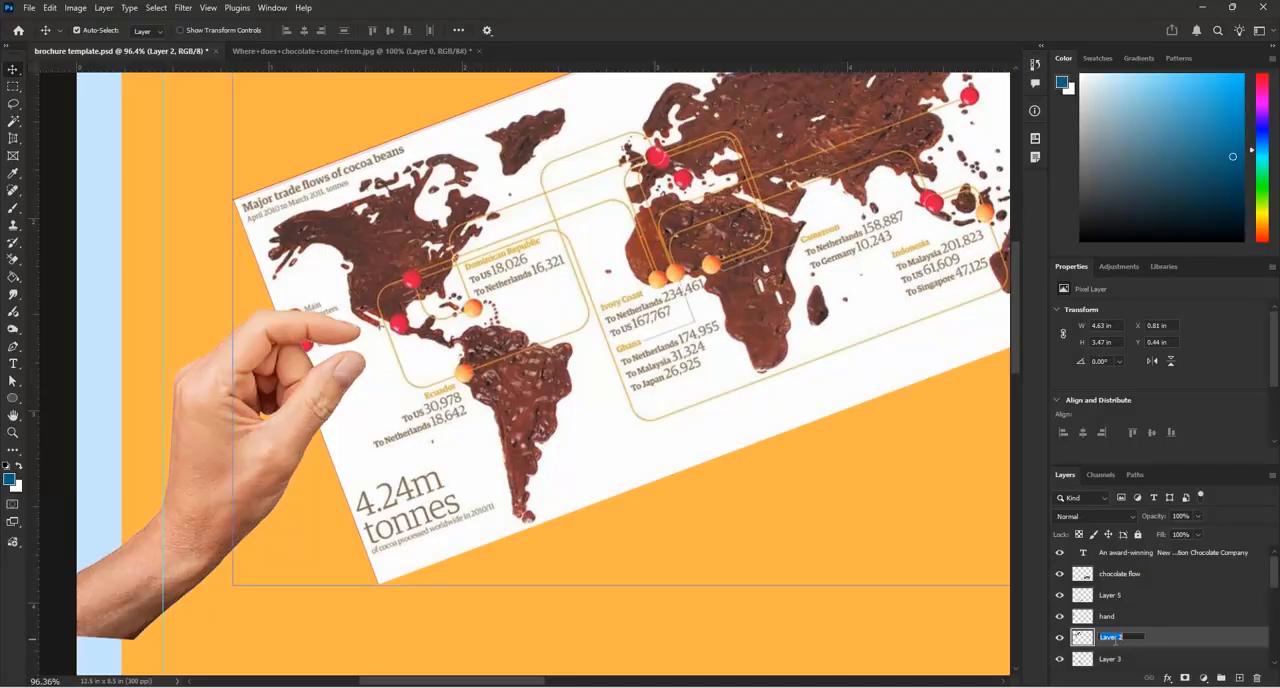
{"action": "type", "text": "map"}
{"action": "key", "text": "Return"}
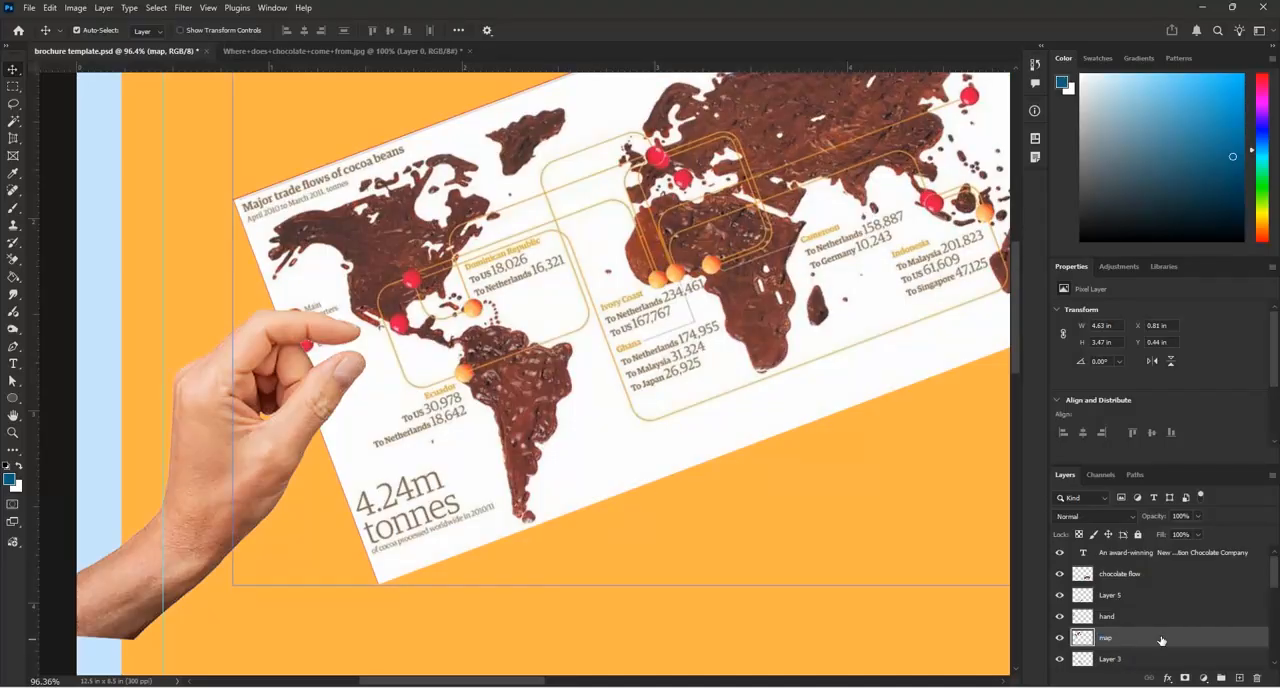
{"action": "left_click", "coordinate": [1076, 598]}
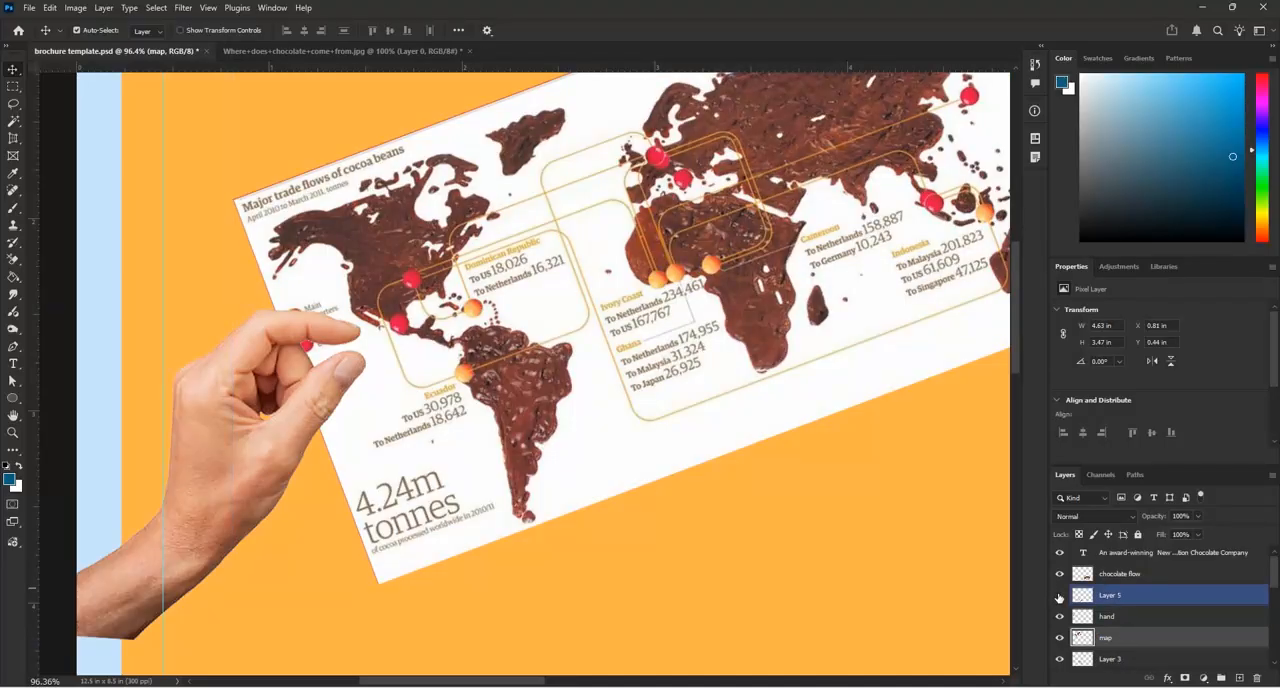
{"action": "left_click", "coordinate": [1124, 620]}
{"action": "left_click", "coordinate": [1126, 632]}
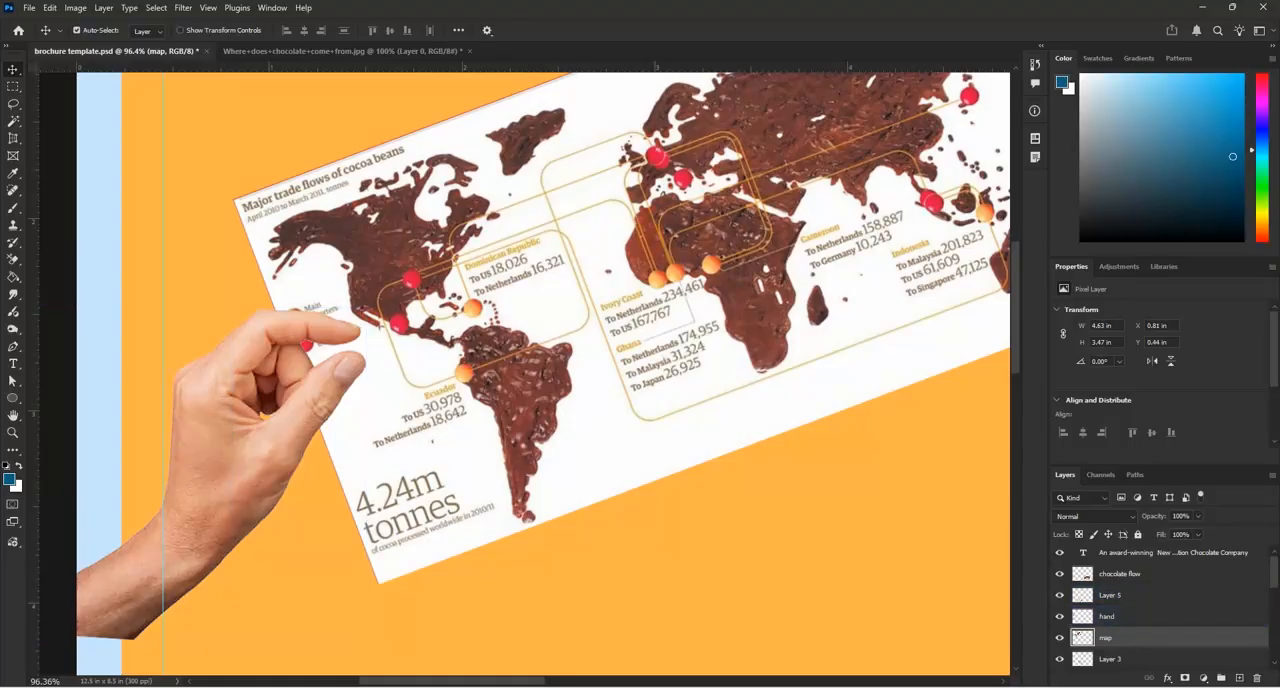
{"action": "left_click", "coordinate": [14, 106]}
{"action": "scroll", "coordinate": [351, 387], "scroll_direction": "up", "scroll_amount": 1}
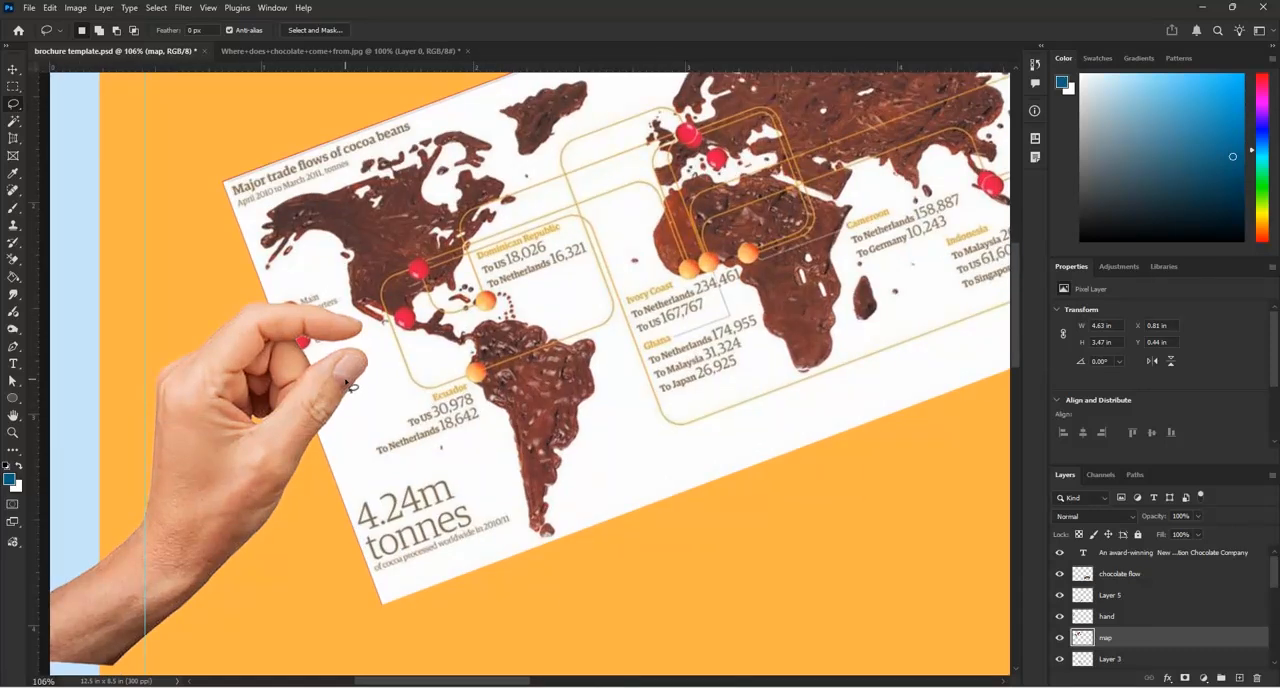
{"action": "scroll", "coordinate": [351, 387], "scroll_direction": "up", "scroll_amount": 2}
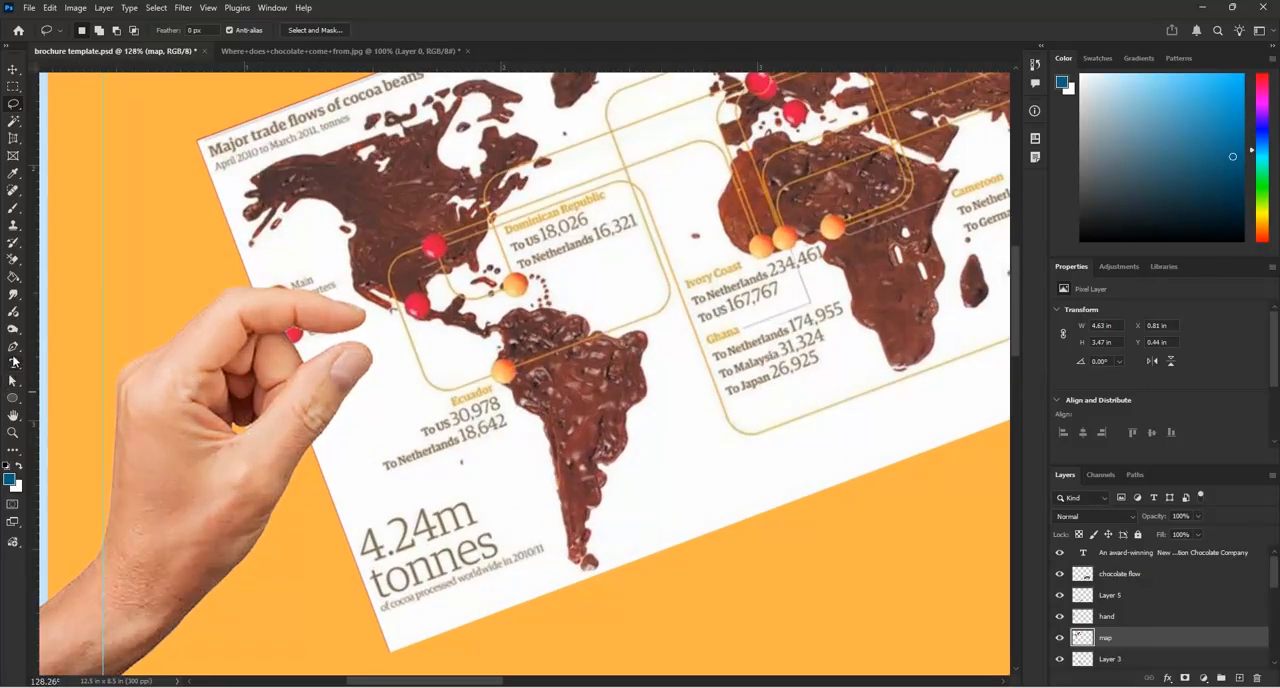
{"action": "left_click", "coordinate": [14, 348]}
{"action": "scroll", "coordinate": [367, 349], "scroll_direction": "up", "scroll_amount": 3}
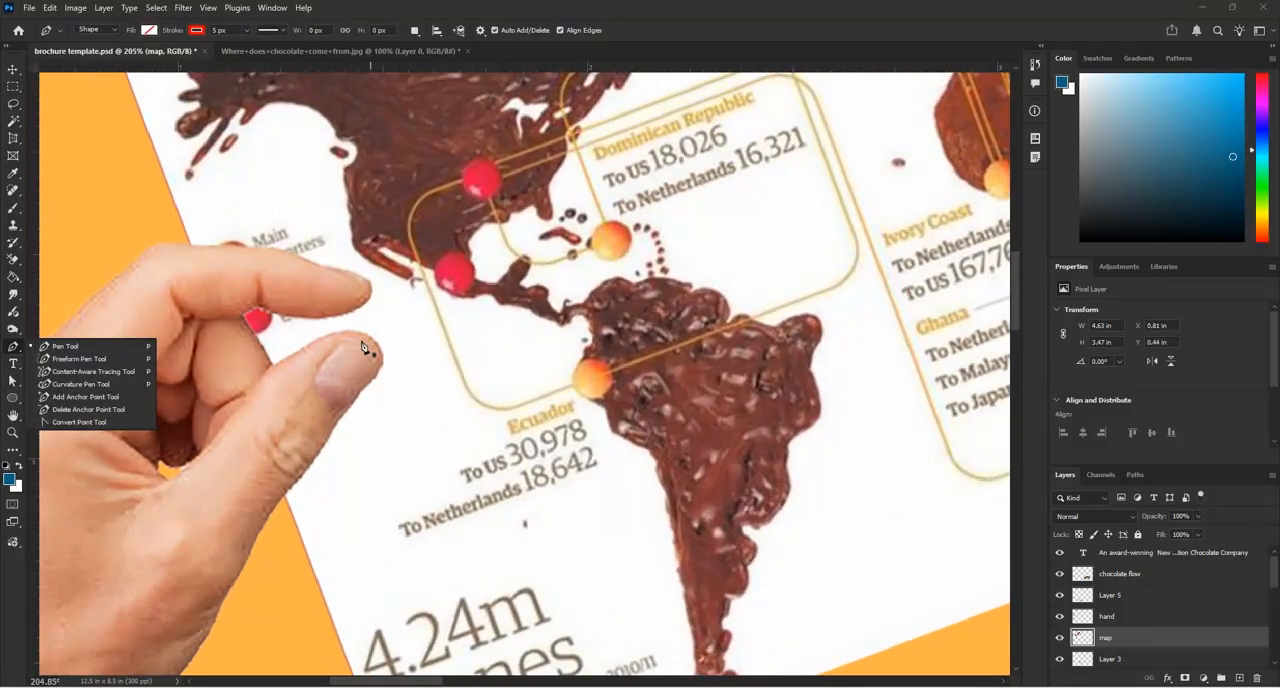
{"action": "scroll", "coordinate": [305, 362], "scroll_direction": "down", "scroll_amount": 3}
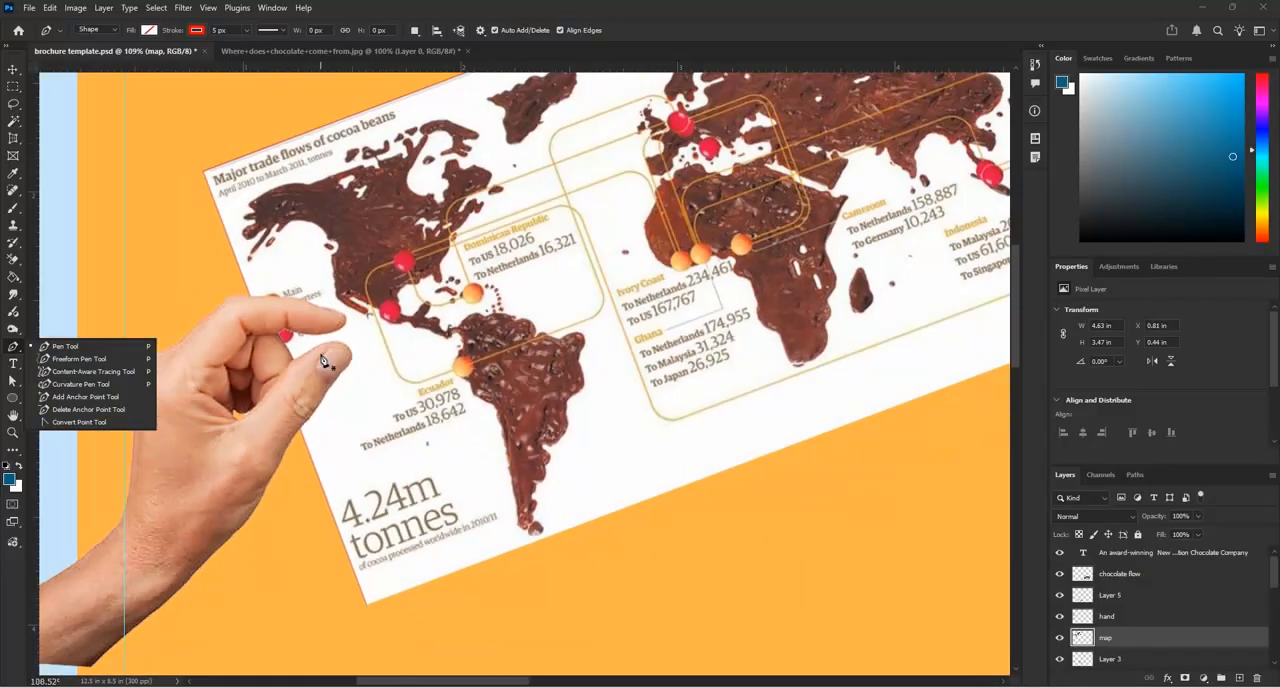
Shift the map about 0.07 in left and 0.03 in down so it sits deeper behind the hand's fingers
{"action": "scroll", "coordinate": [293, 390], "scroll_direction": "up", "scroll_amount": 2}
{"action": "left_click", "coordinate": [14, 69]}
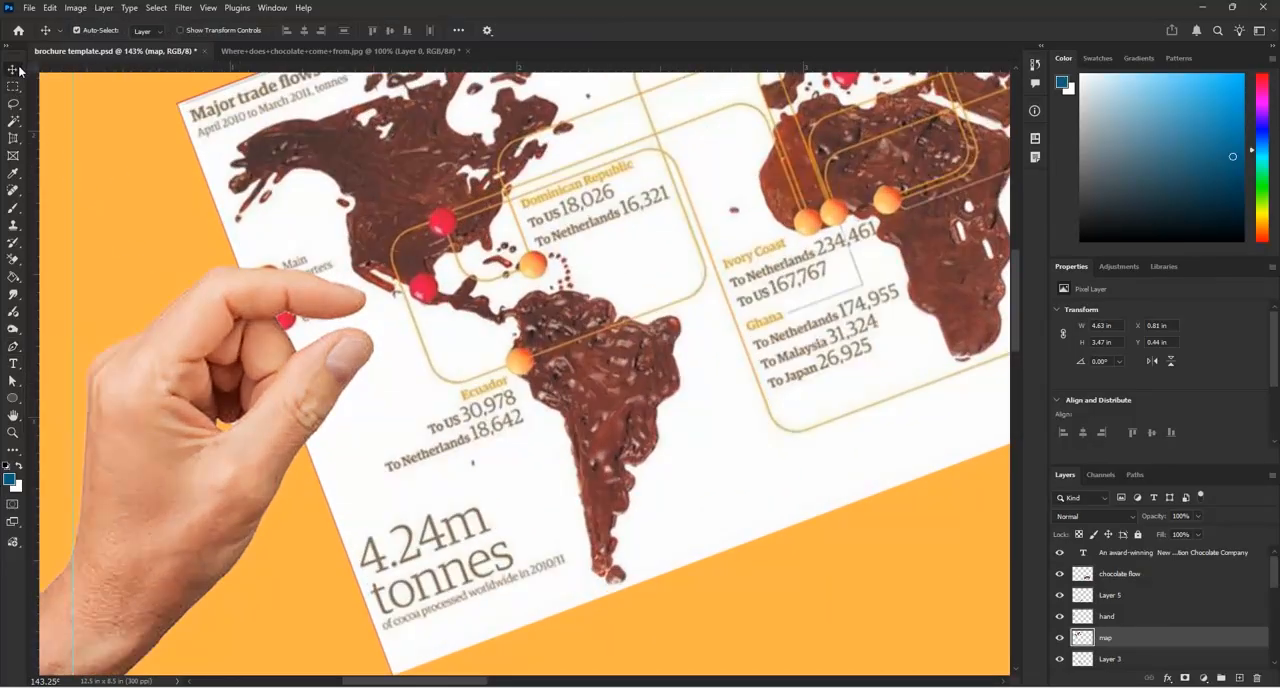
{"action": "left_click_drag", "start_coordinate": [599, 388], "coordinate": [595, 388]}
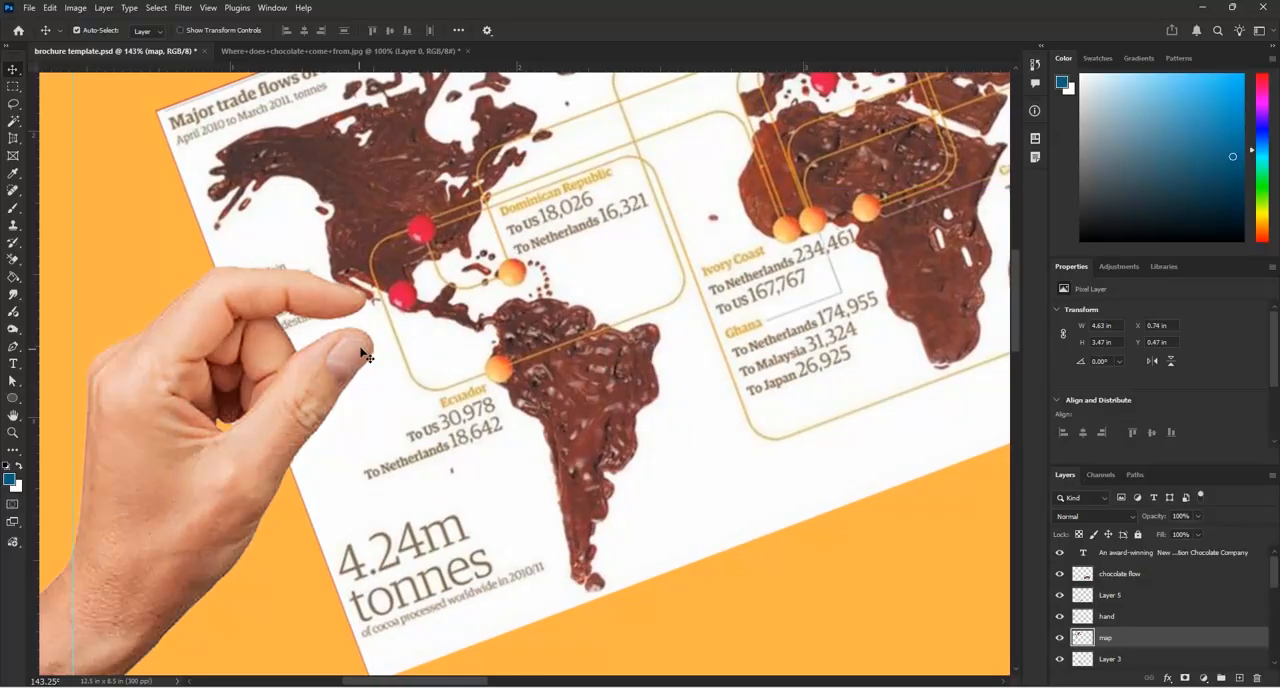
Start a Pen tool outline at the thumb's tip and curve it along the thumb's upper edge towards its base
{"action": "scroll", "coordinate": [363, 354], "scroll_direction": "up", "scroll_amount": 2}
{"action": "key", "text": "p"}
{"action": "left_click", "coordinate": [365, 328]}
{"action": "scroll", "coordinate": [365, 330], "scroll_direction": "up", "scroll_amount": 2}
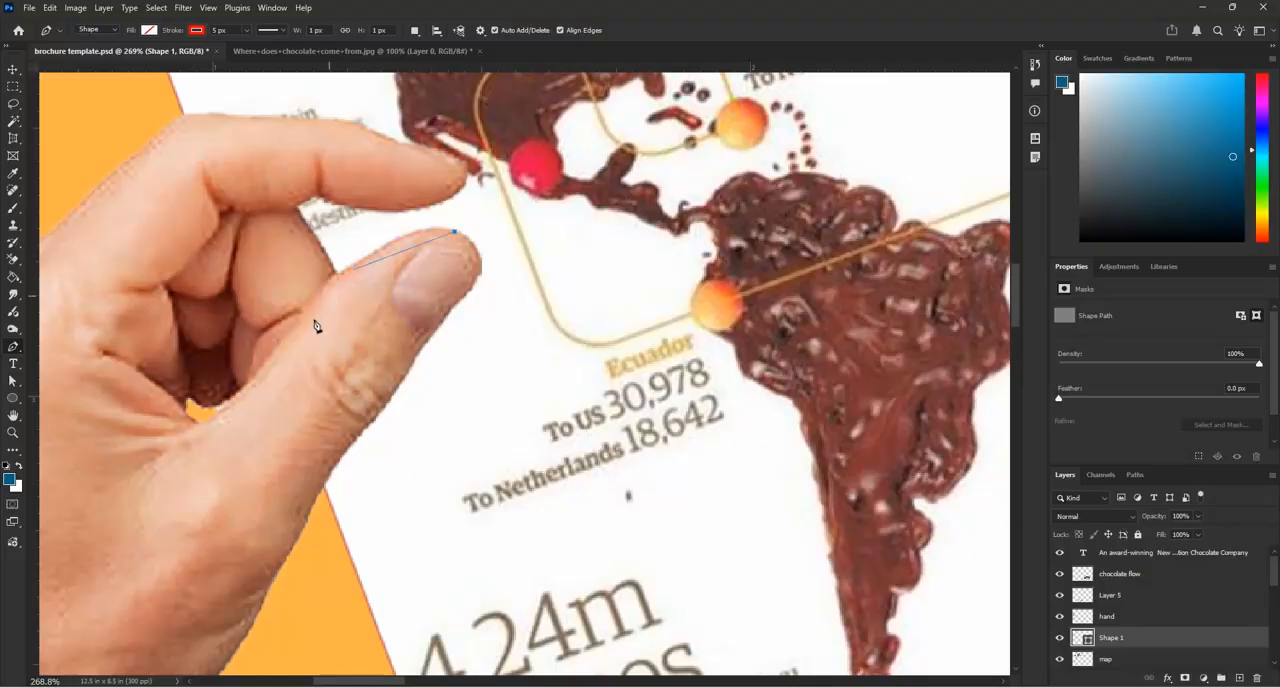
{"action": "left_click", "coordinate": [273, 347]}
{"action": "left_click_drag", "start_coordinate": [268, 370], "coordinate": [165, 495]}
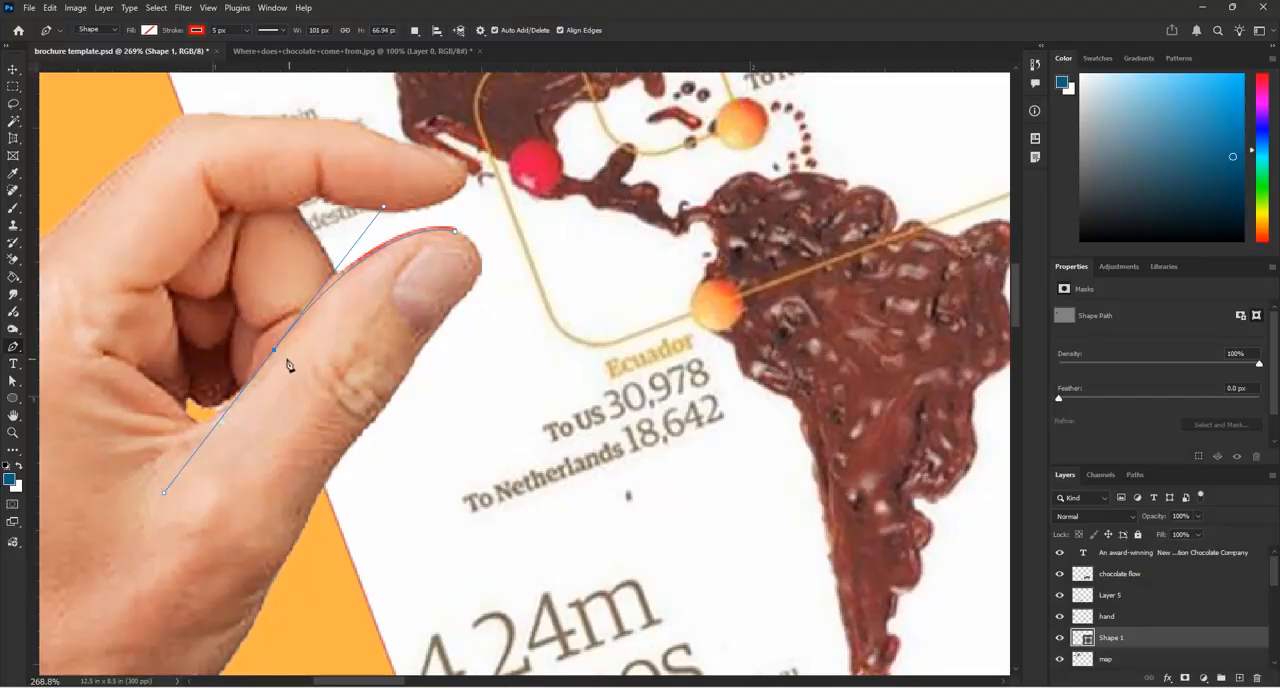
Carry the outline across the thumb's base and trace its lower edge back up to the area below the thumbnail
{"action": "left_click_drag", "start_coordinate": [276, 355], "coordinate": [327, 490]}
{"action": "scroll", "coordinate": [366, 440], "scroll_direction": "up", "scroll_amount": 1}
{"action": "left_click", "coordinate": [364, 433]}
{"action": "left_click_drag", "start_coordinate": [375, 421], "coordinate": [375, 422]}
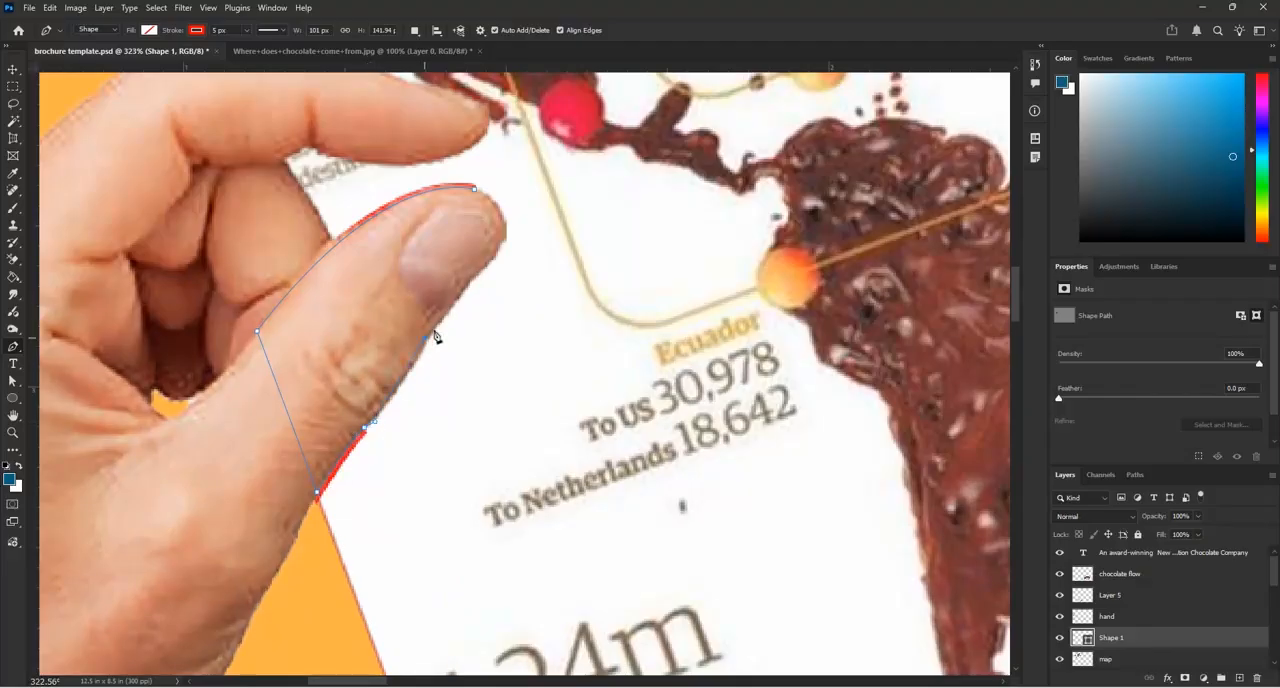
{"action": "scroll", "coordinate": [474, 283], "scroll_direction": "up", "scroll_amount": 1}
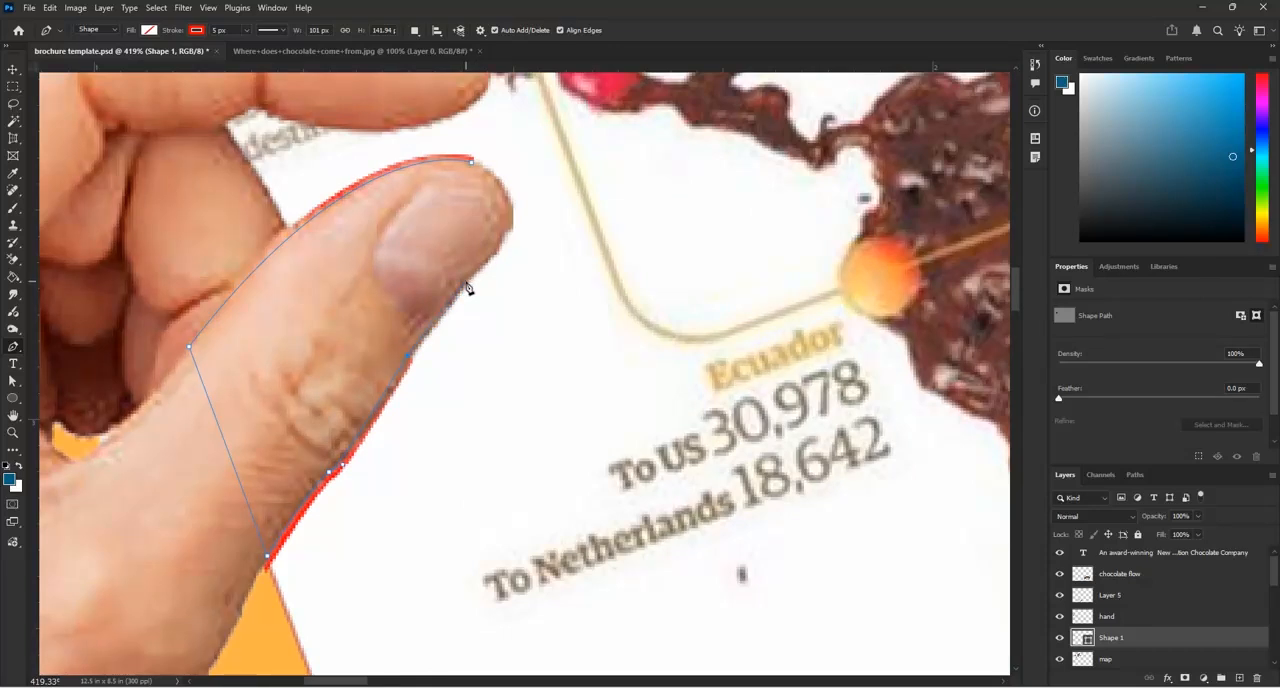
{"action": "left_click", "coordinate": [468, 284]}
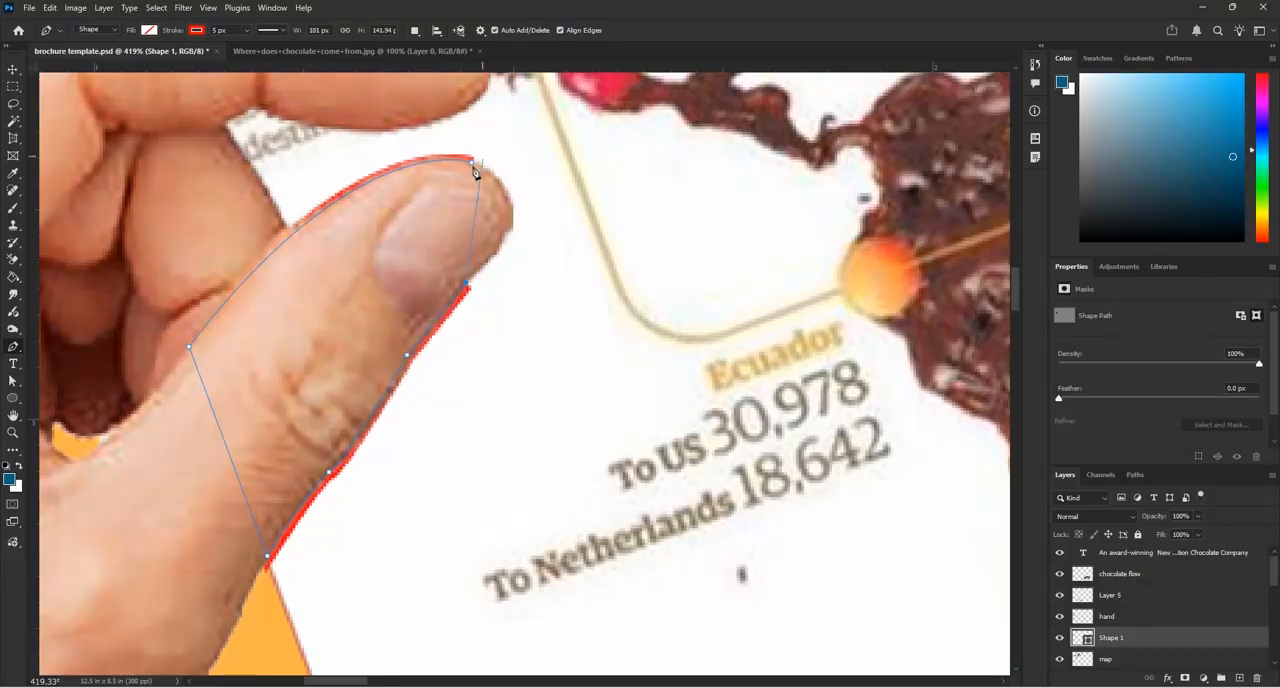
{"action": "mouse_move", "coordinate": [472, 161]}
{"action": "left_mouse_down"}
{"action": "mouse_move", "coordinate": [428, 157]}
{"action": "mouse_move", "coordinate": [383, 124]}
{"action": "left_mouse_up"}
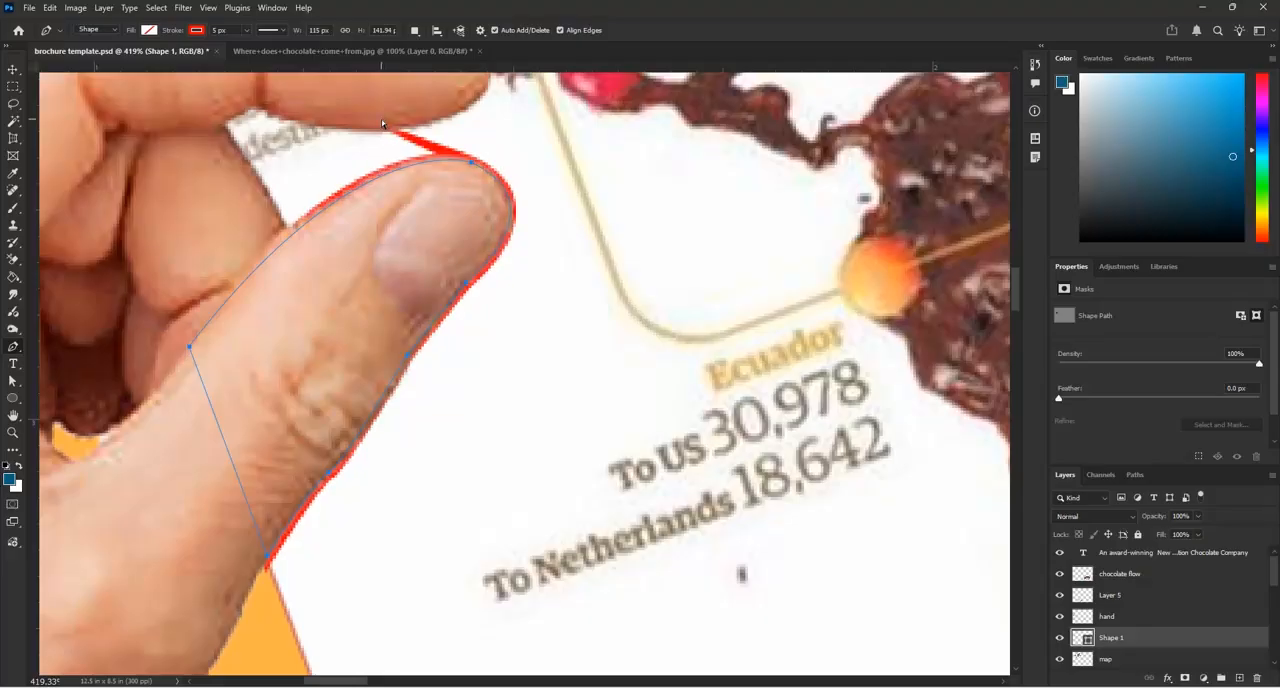
{"action": "key", "text": "ctrl+z"}
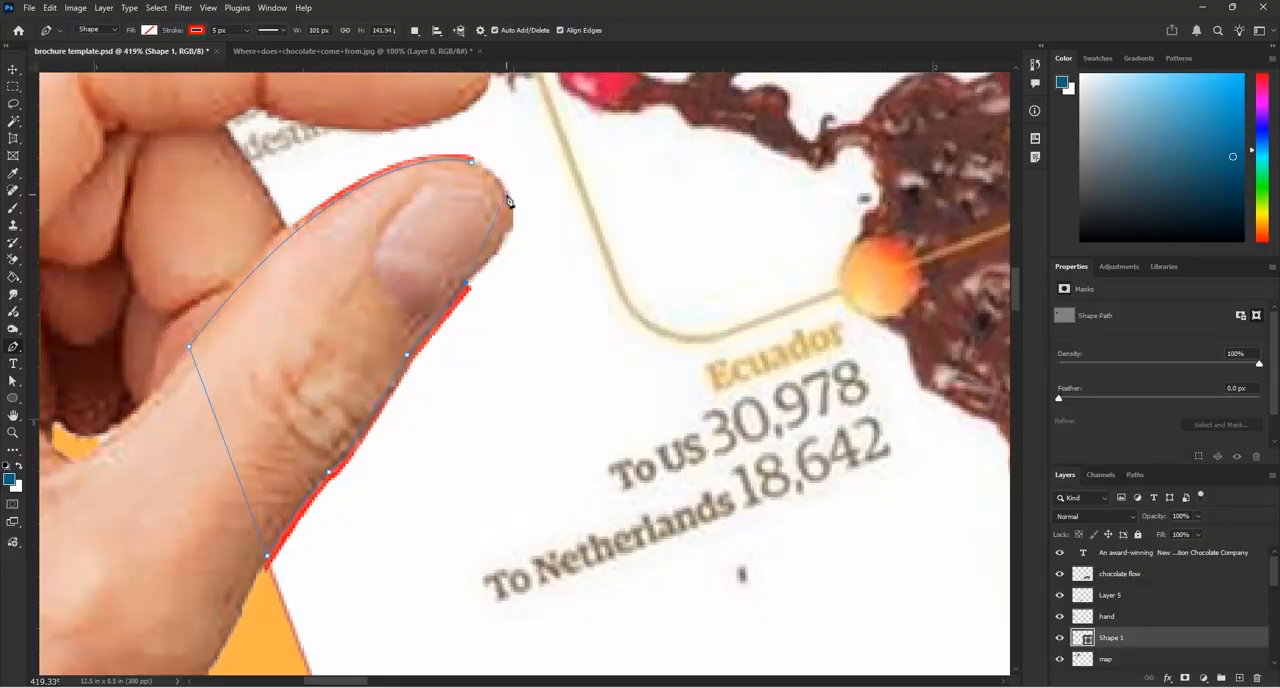
{"action": "left_click_drag", "start_coordinate": [490, 170], "coordinate": [481, 164]}
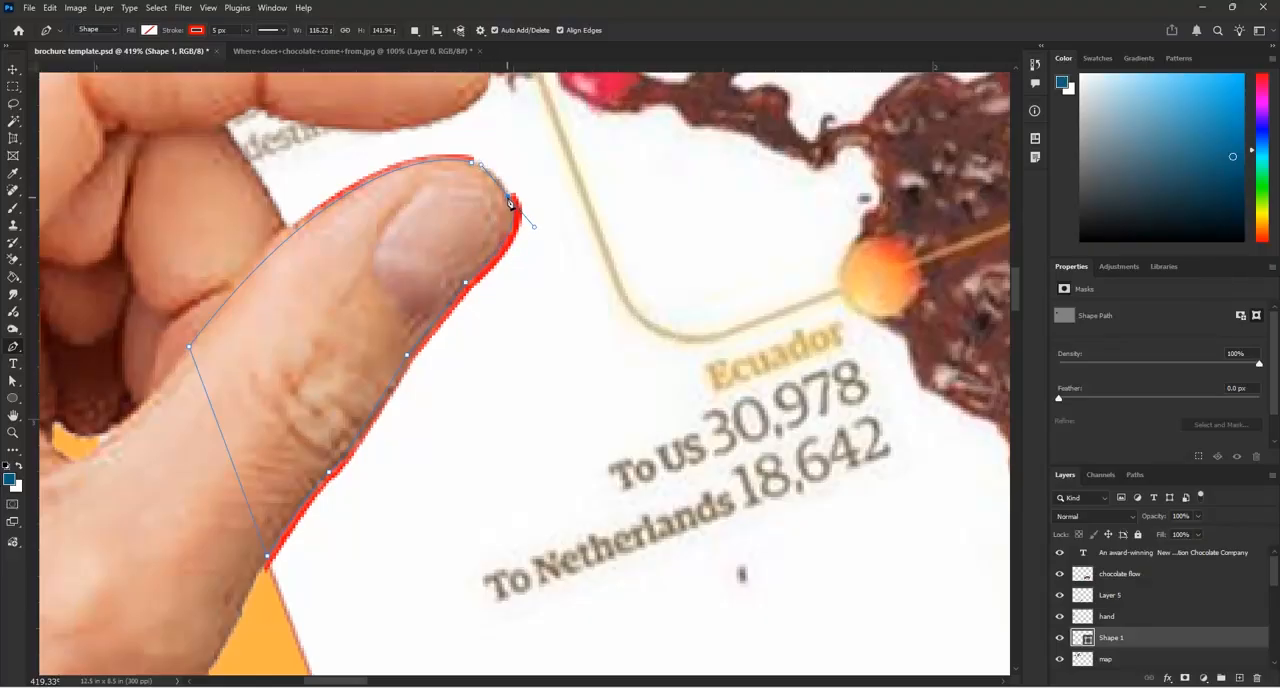
{"action": "left_click_drag", "start_coordinate": [471, 162], "coordinate": [439, 160]}
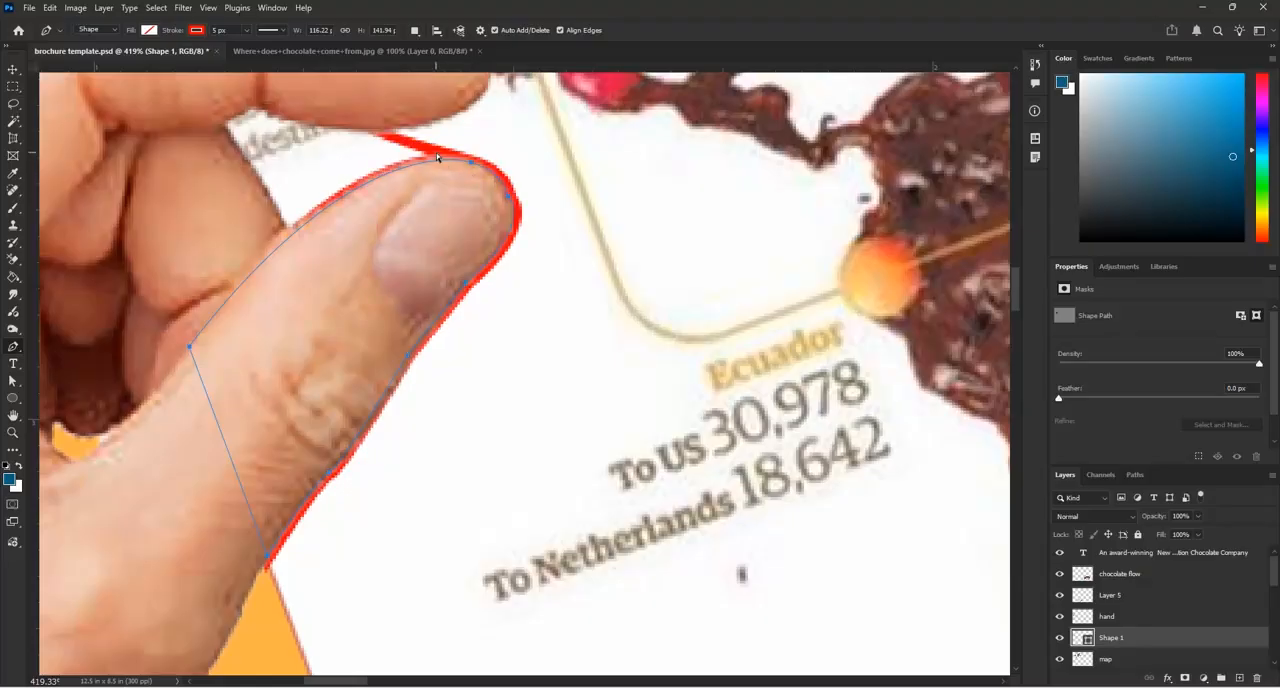
{"action": "key", "text": "ctrl+z"}
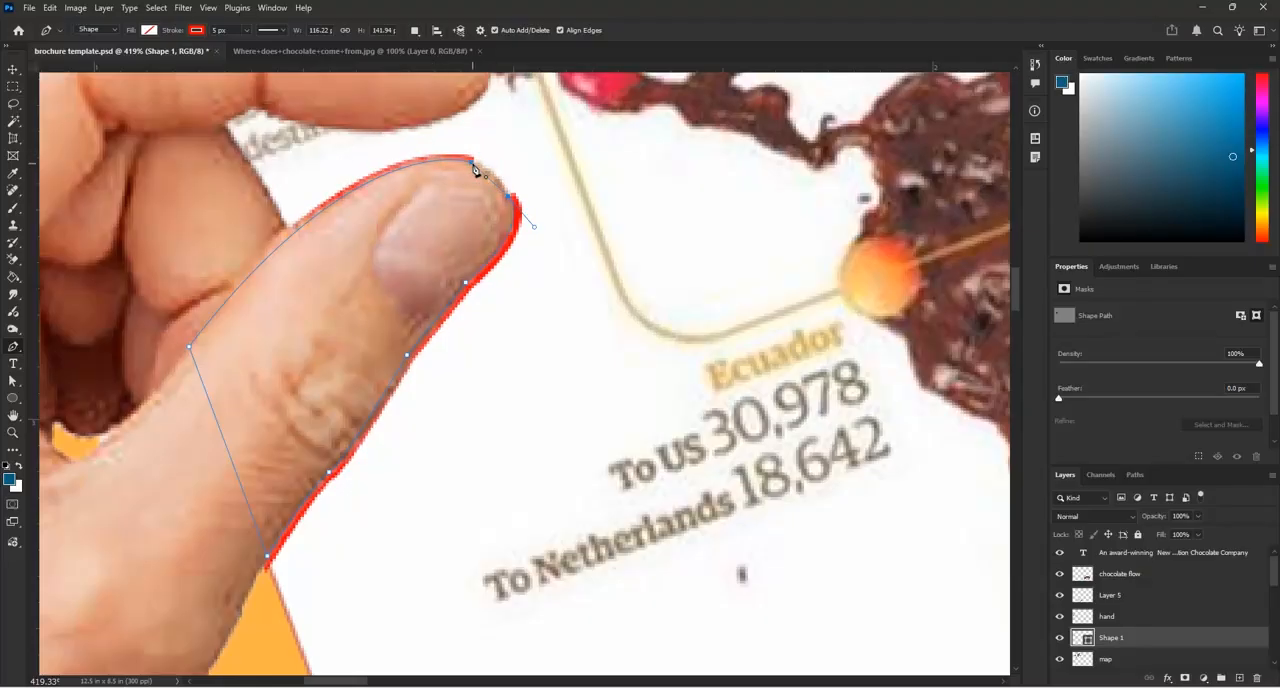
{"action": "left_click_drag", "start_coordinate": [474, 168], "coordinate": [445, 157]}
{"action": "key", "text": "ctrl+z"}
{"action": "key", "text": "ctrl+z"}
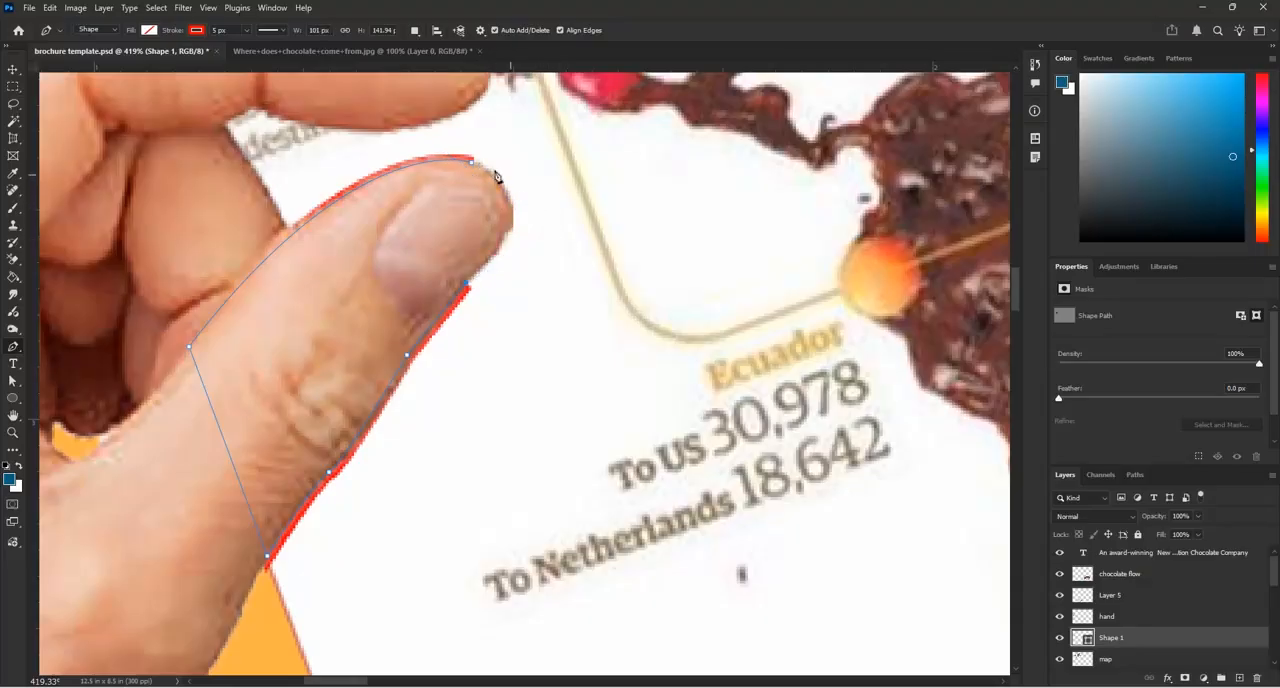
{"action": "left_click_drag", "start_coordinate": [460, 161], "coordinate": [386, 126]}
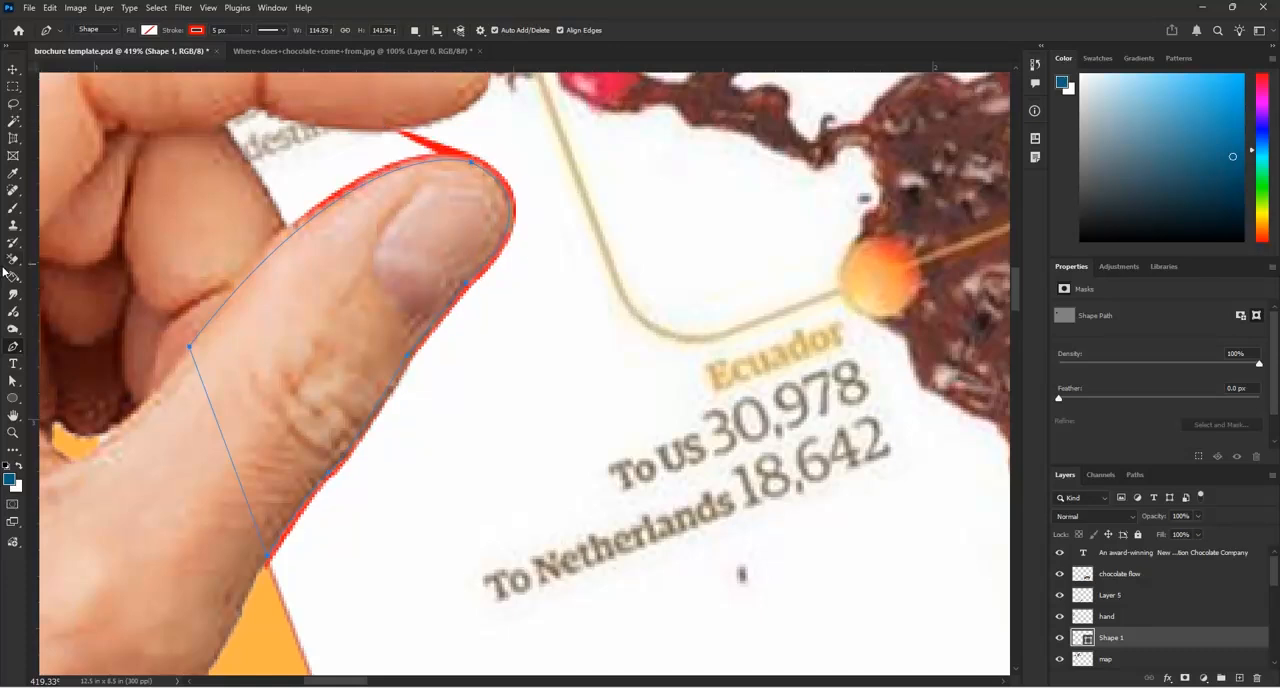
{"action": "key", "text": "ctrl+z"}
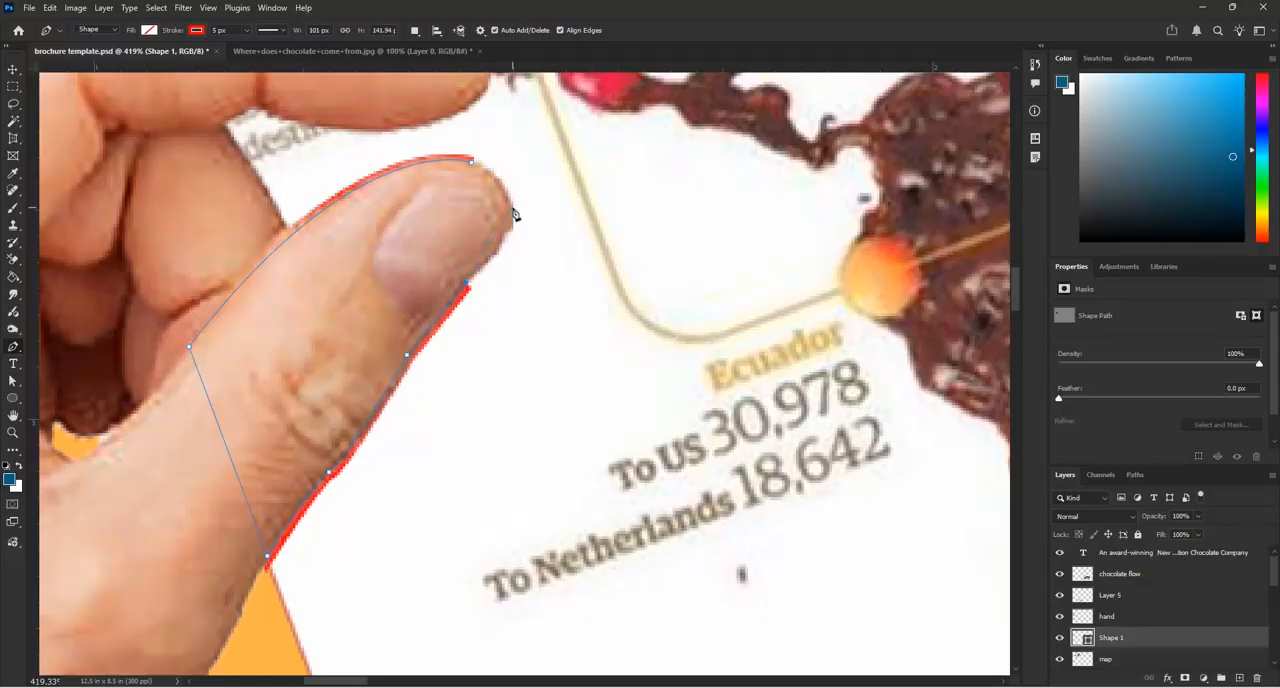
Close the outline with curves around the thumb's tip and nudge its closing anchor point to fit the edge
{"action": "scroll", "coordinate": [513, 213], "scroll_direction": "up", "scroll_amount": 1}
{"action": "left_click_drag", "start_coordinate": [510, 211], "coordinate": [500, 180]}
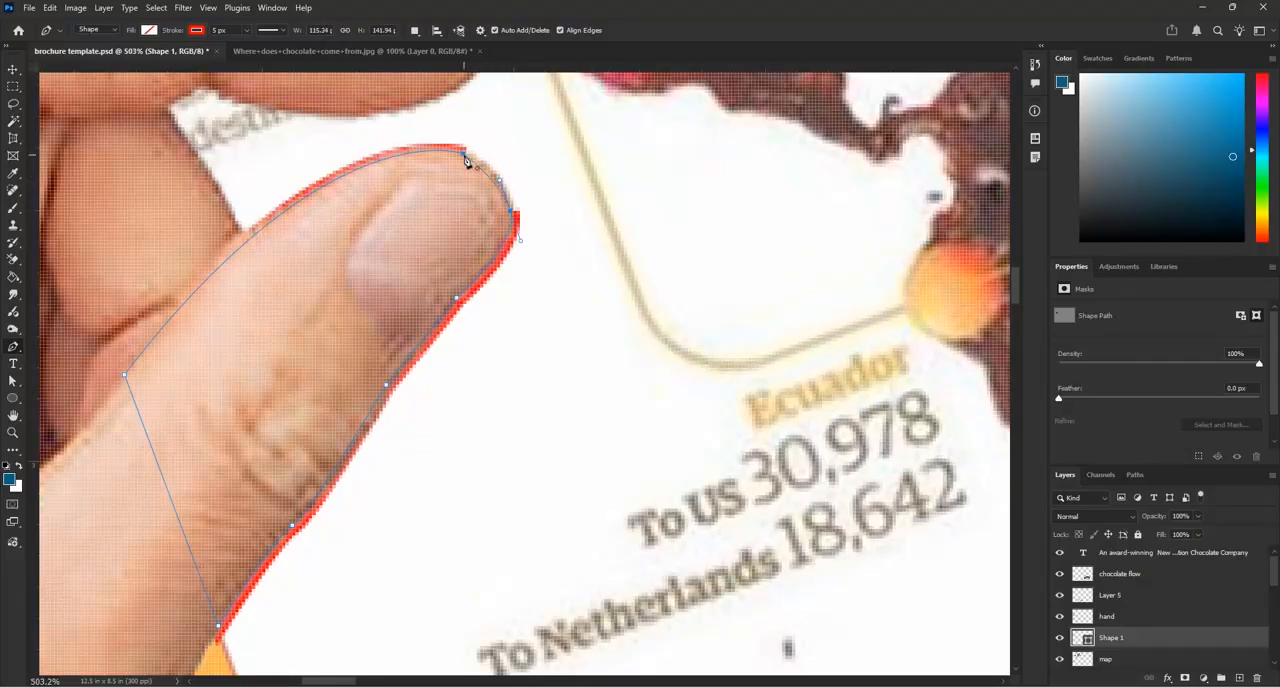
{"action": "left_click_drag", "start_coordinate": [464, 156], "coordinate": [435, 153]}
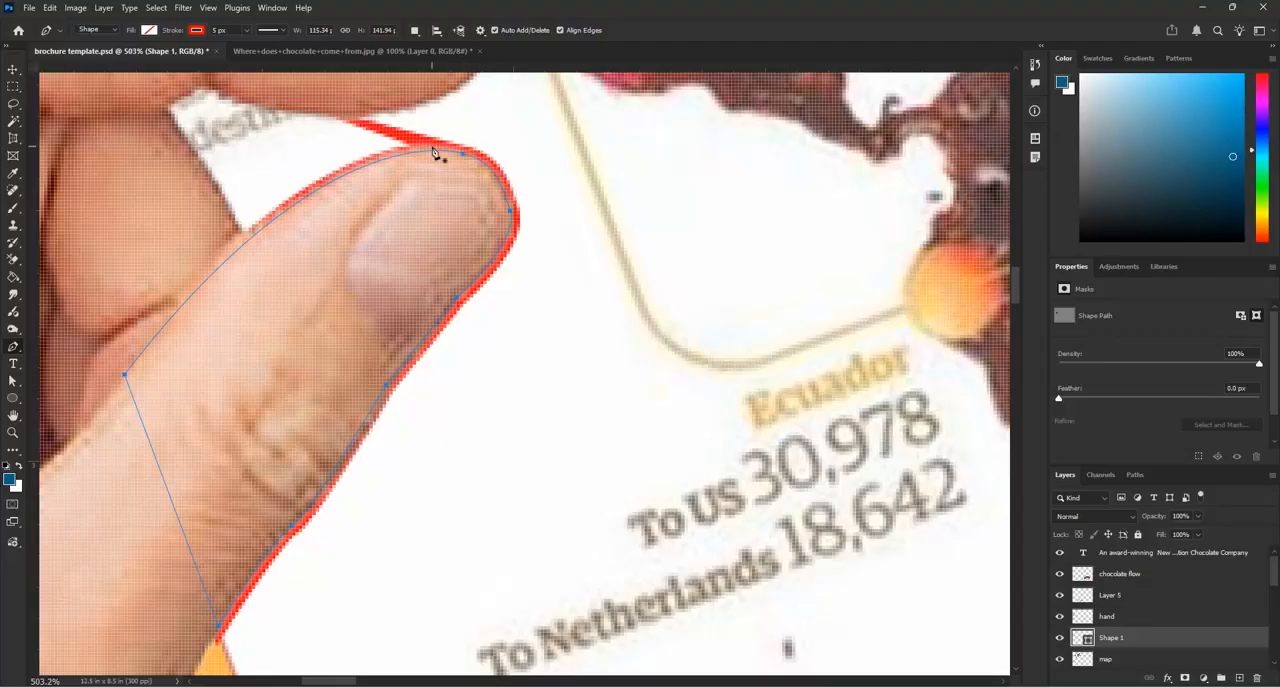
{"action": "left_click", "coordinate": [13, 381]}
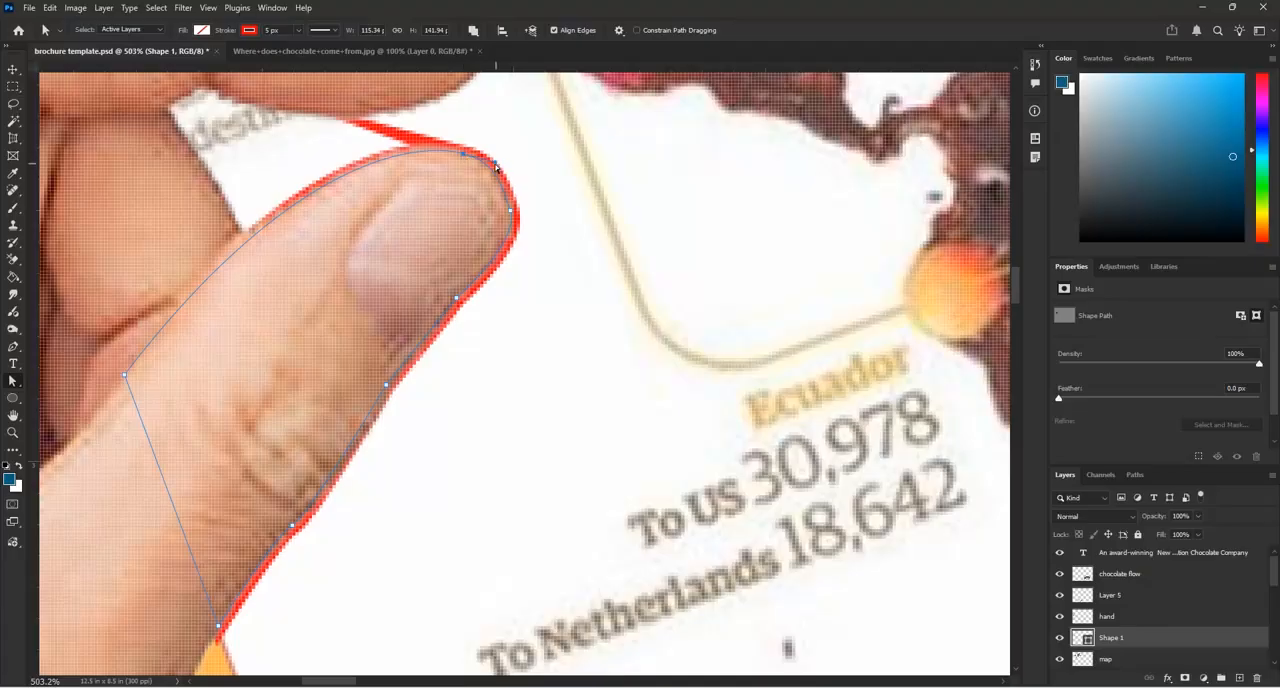
{"action": "left_click_drag", "start_coordinate": [503, 171], "coordinate": [473, 156]}
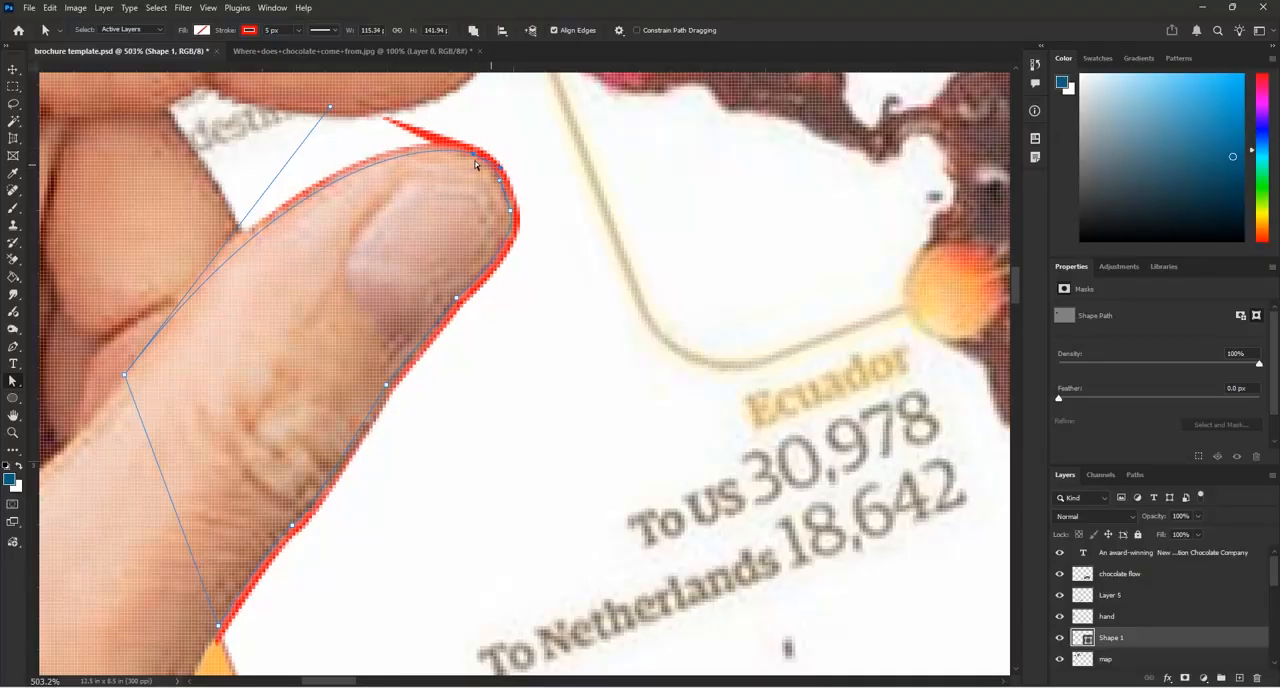
{"action": "left_click", "coordinate": [513, 215]}
{"action": "scroll", "coordinate": [487, 177], "scroll_direction": "down", "scroll_amount": 2}
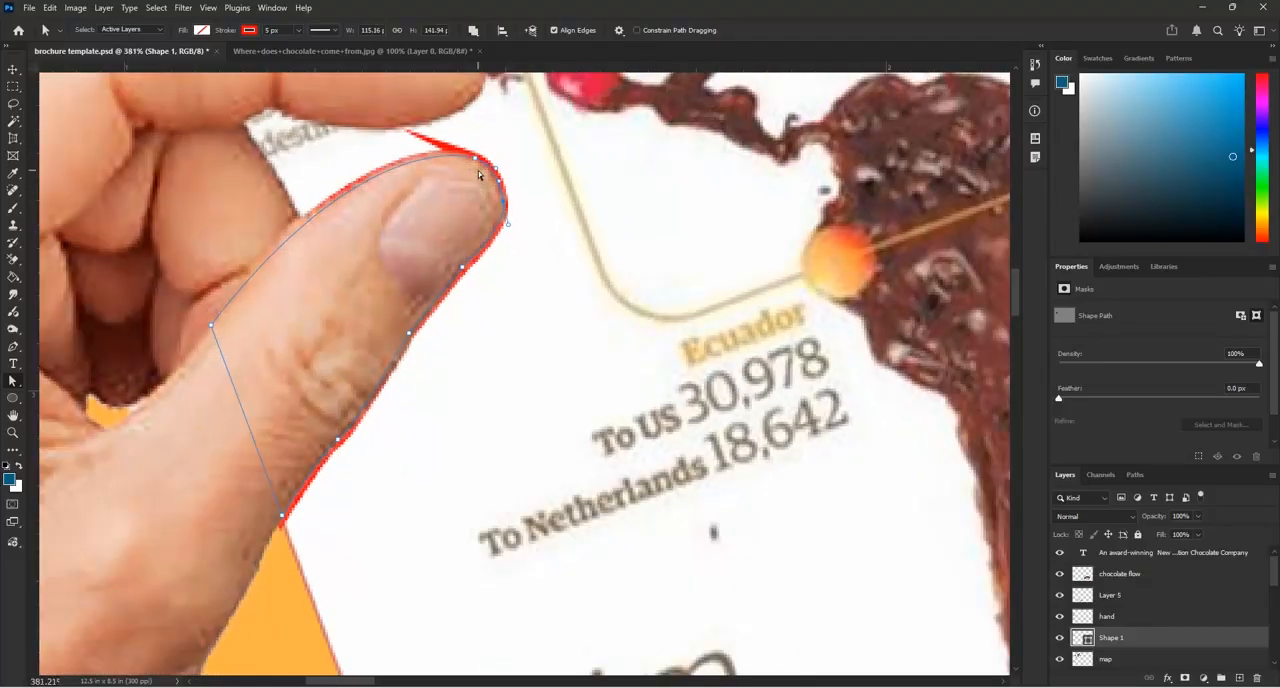
{"action": "scroll", "coordinate": [478, 175], "scroll_direction": "down", "scroll_amount": 2}
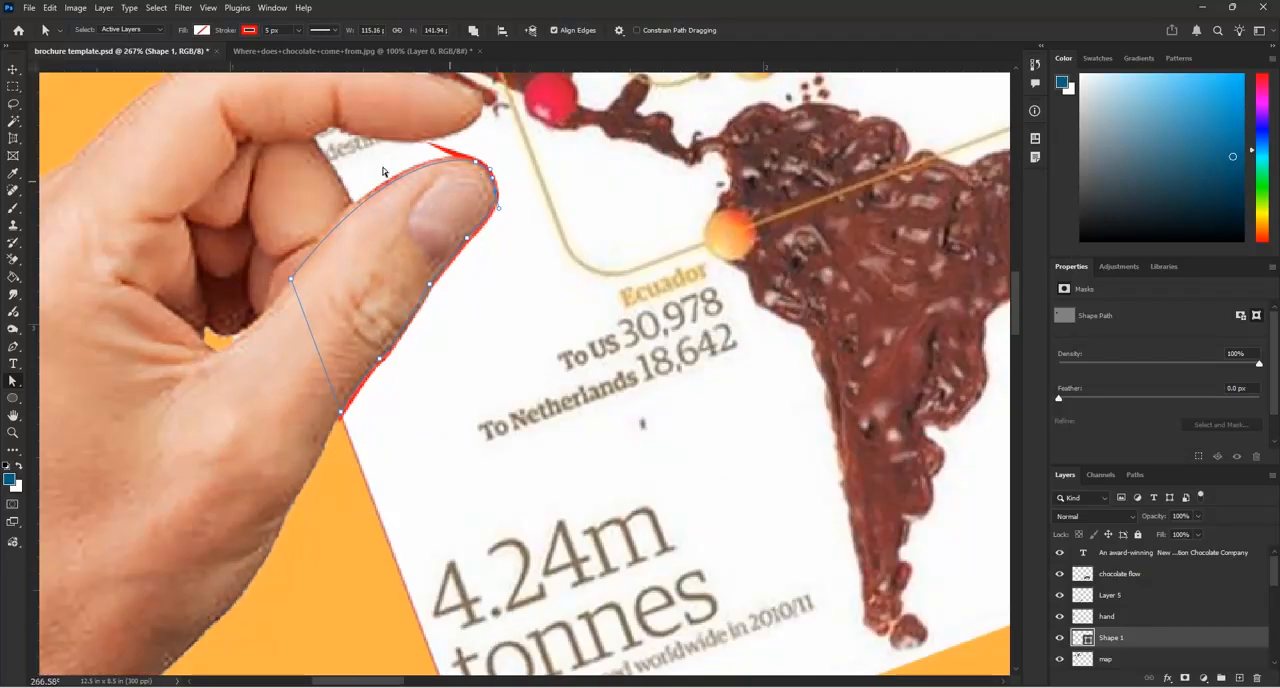
Convert the thumb outline path into a new anti-aliased selection with a 0.2-pixel feather
{"action": "left_click", "coordinate": [15, 72]}
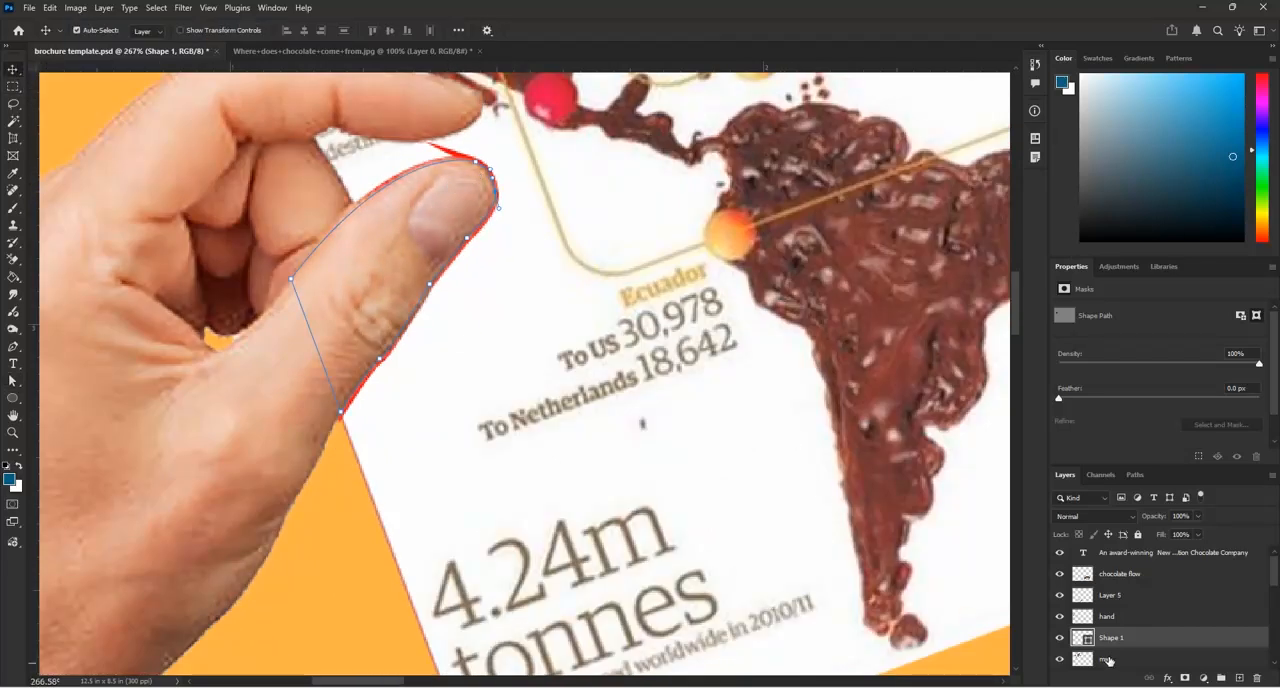
{"action": "left_click", "coordinate": [505, 248]}
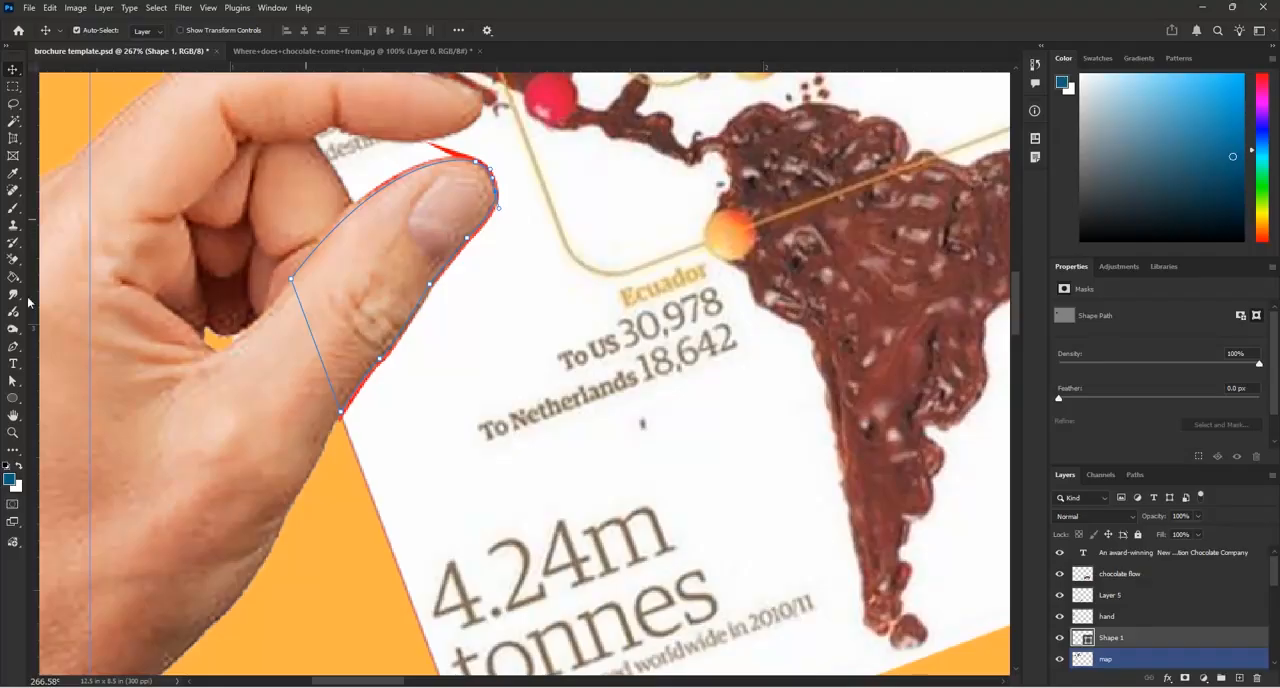
{"action": "left_click", "coordinate": [13, 346]}
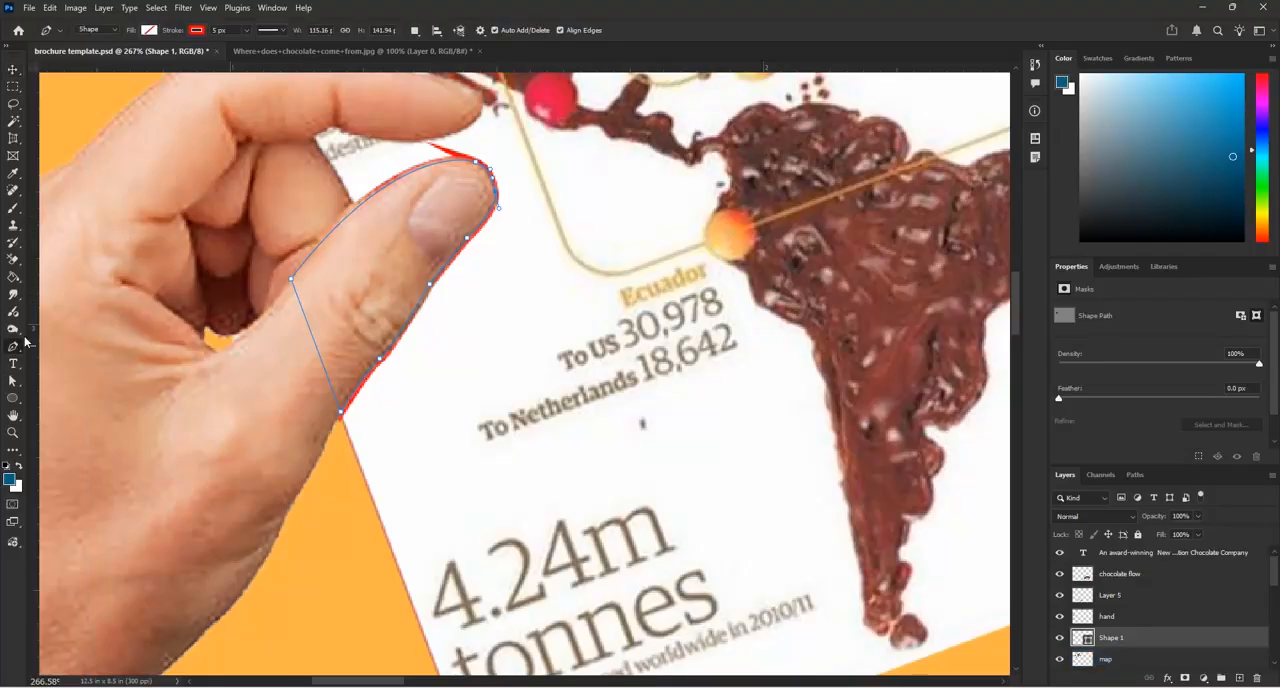
{"action": "right_click", "coordinate": [460, 250]}
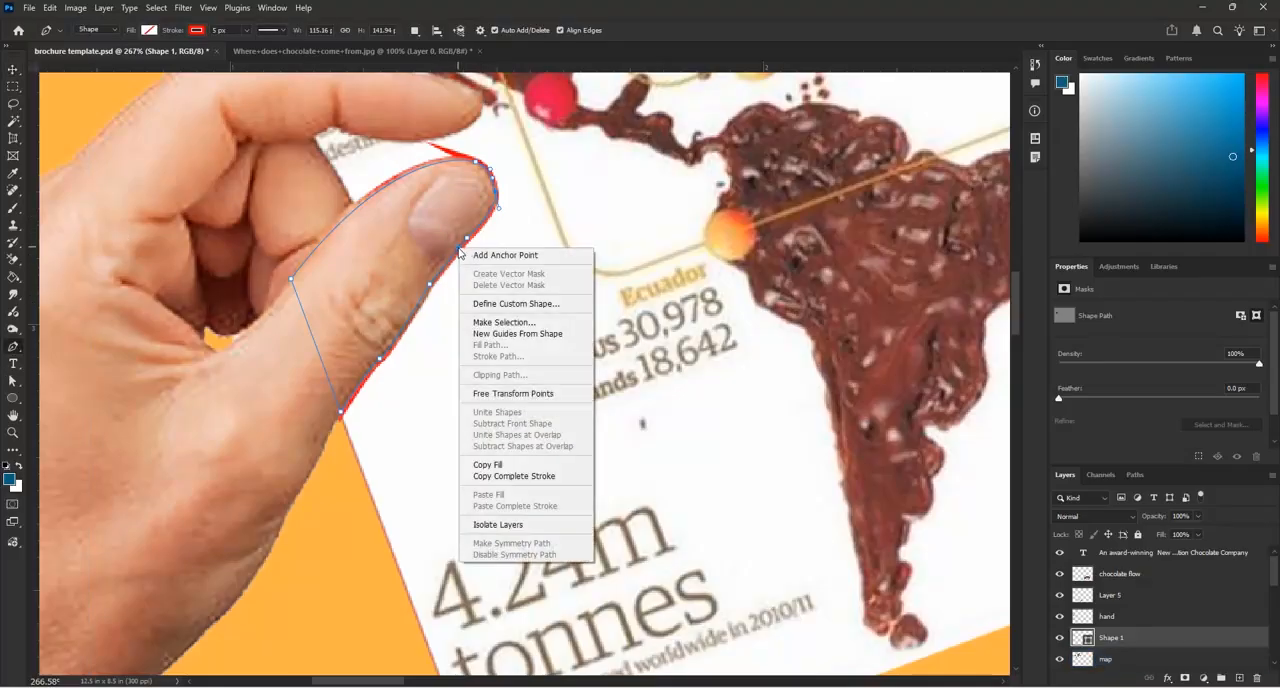
{"action": "left_click", "coordinate": [480, 322]}
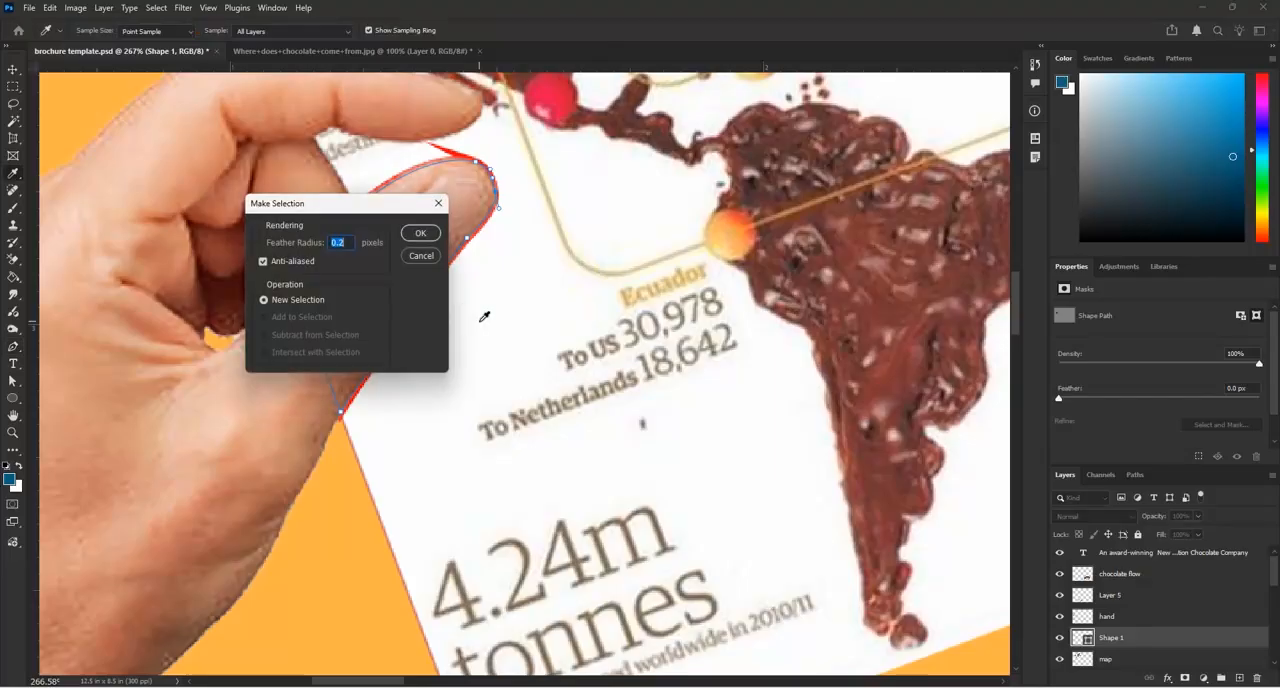
{"action": "left_click", "coordinate": [420, 233]}
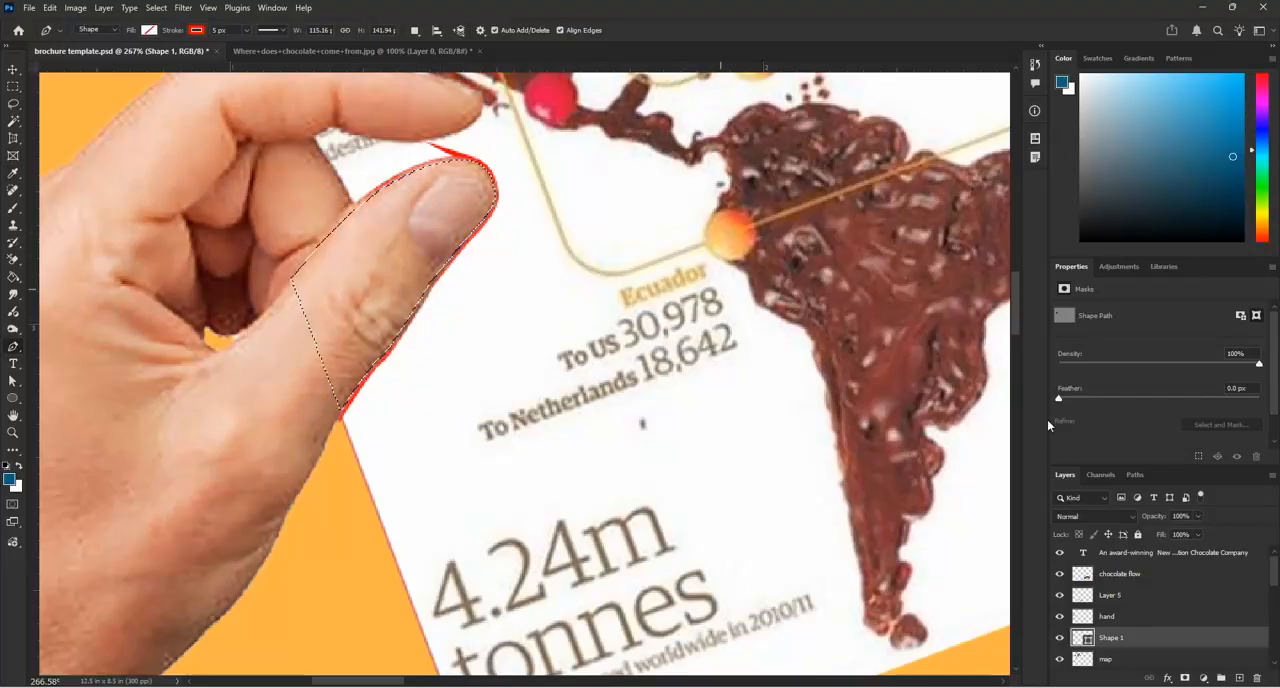
Cut the selected thumb out of the "hand" layer and hide the Shape 1 outline layer
{"action": "left_click", "coordinate": [1059, 616]}
{"action": "left_click", "coordinate": [1059, 616]}
{"action": "left_click", "coordinate": [1118, 616]}
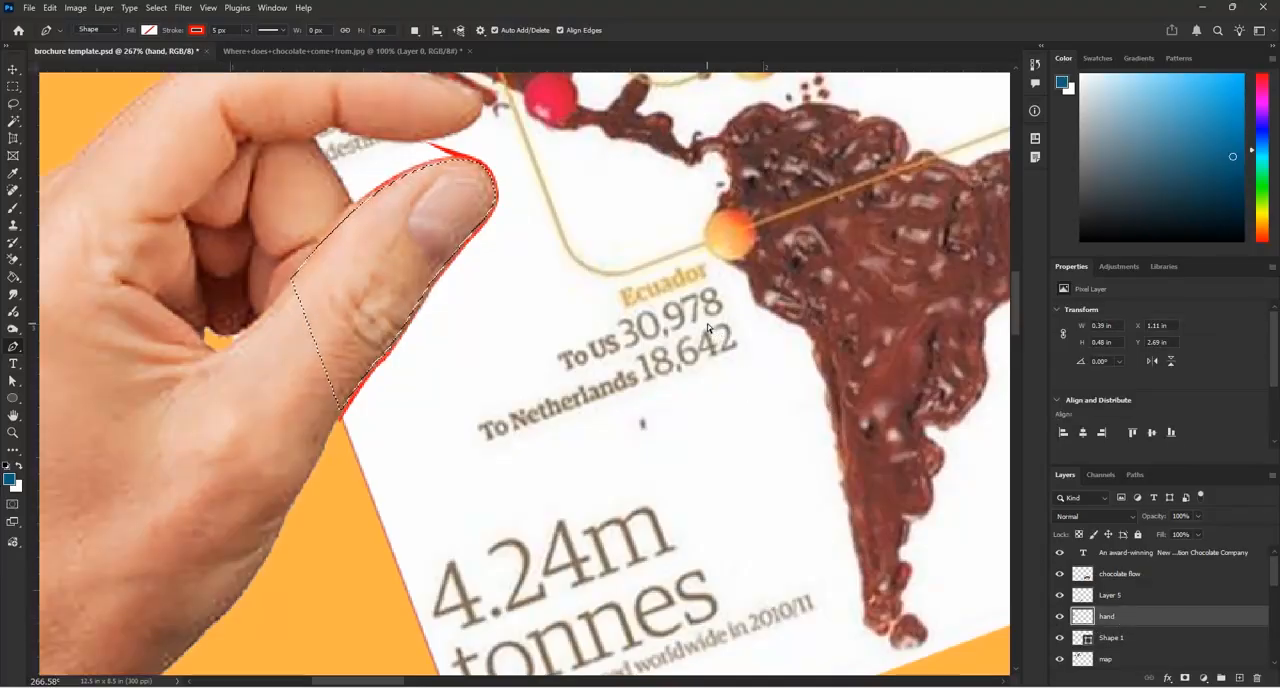
{"action": "key", "text": "Delete"}
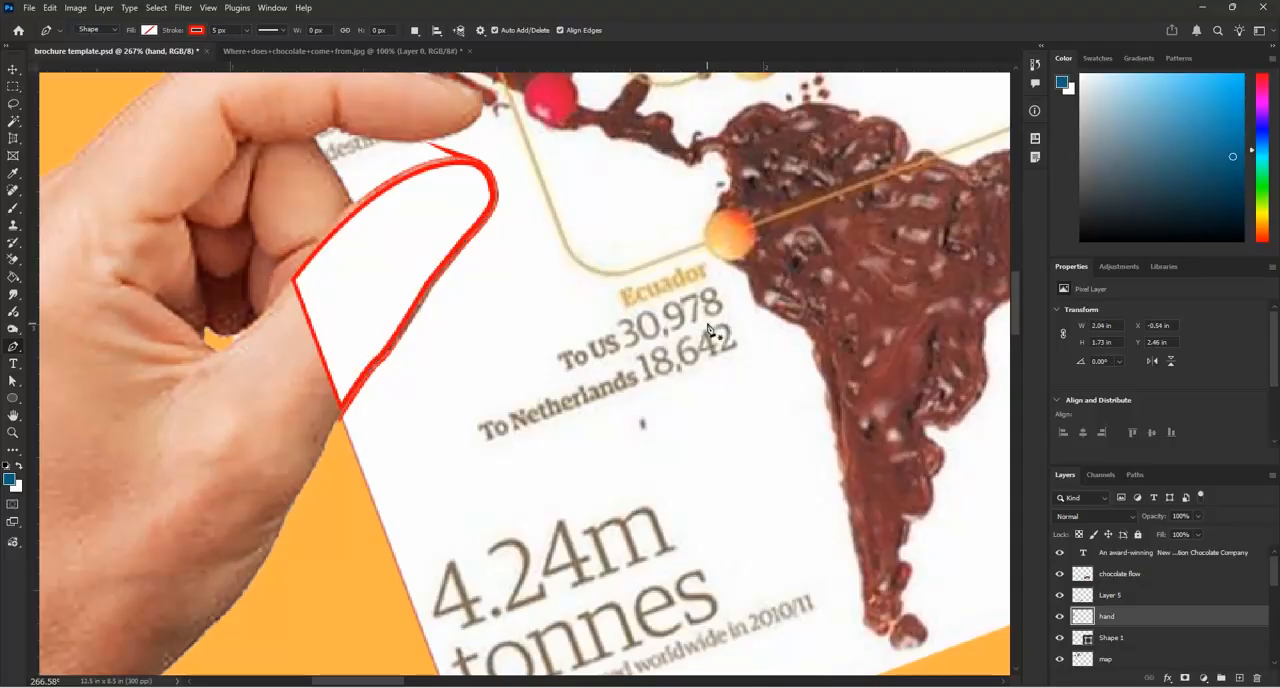
{"action": "left_click", "coordinate": [1059, 637]}
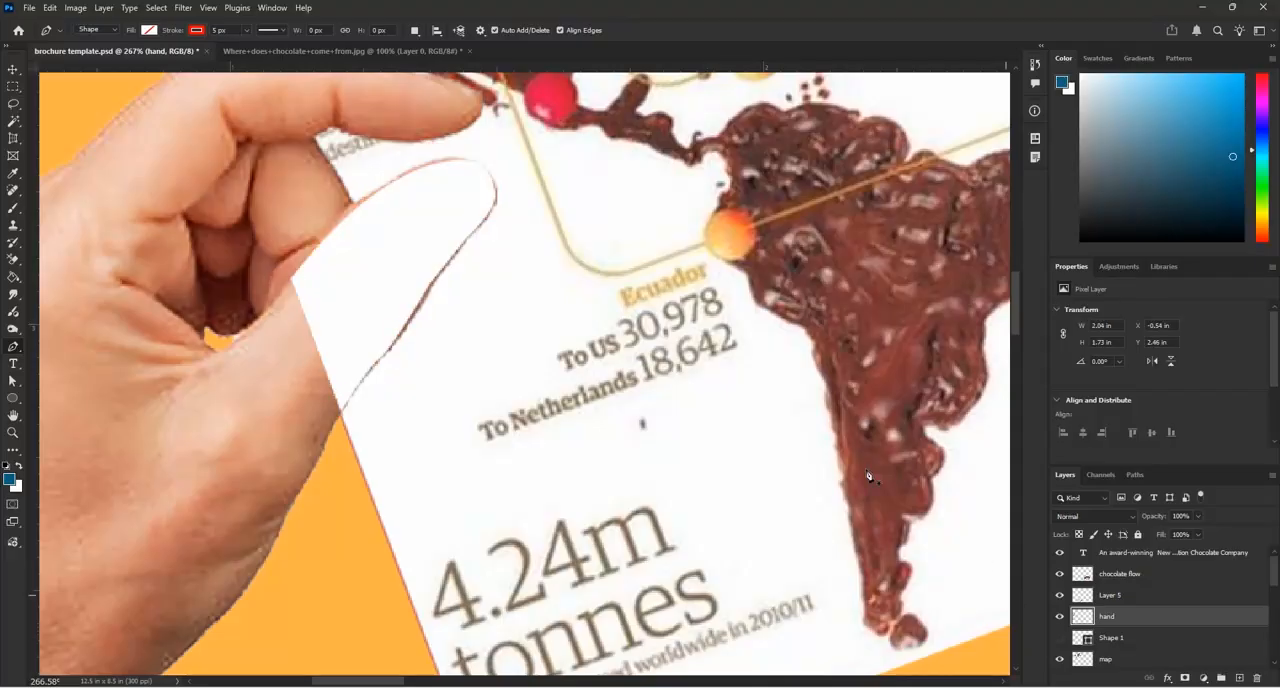
{"action": "scroll", "coordinate": [826, 425], "scroll_direction": "down", "scroll_amount": 1}
{"action": "scroll", "coordinate": [826, 425], "scroll_direction": "down", "scroll_amount": 1}
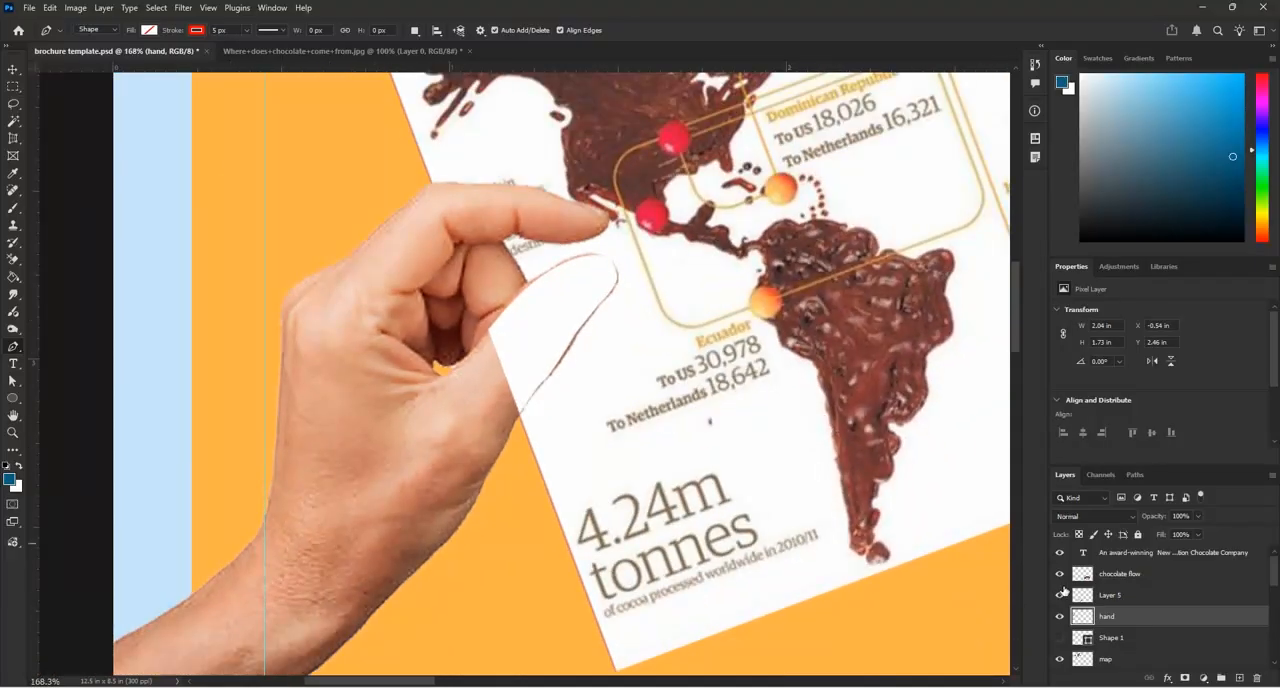
{"action": "scroll", "coordinate": [707, 377], "scroll_direction": "down", "scroll_amount": 1}
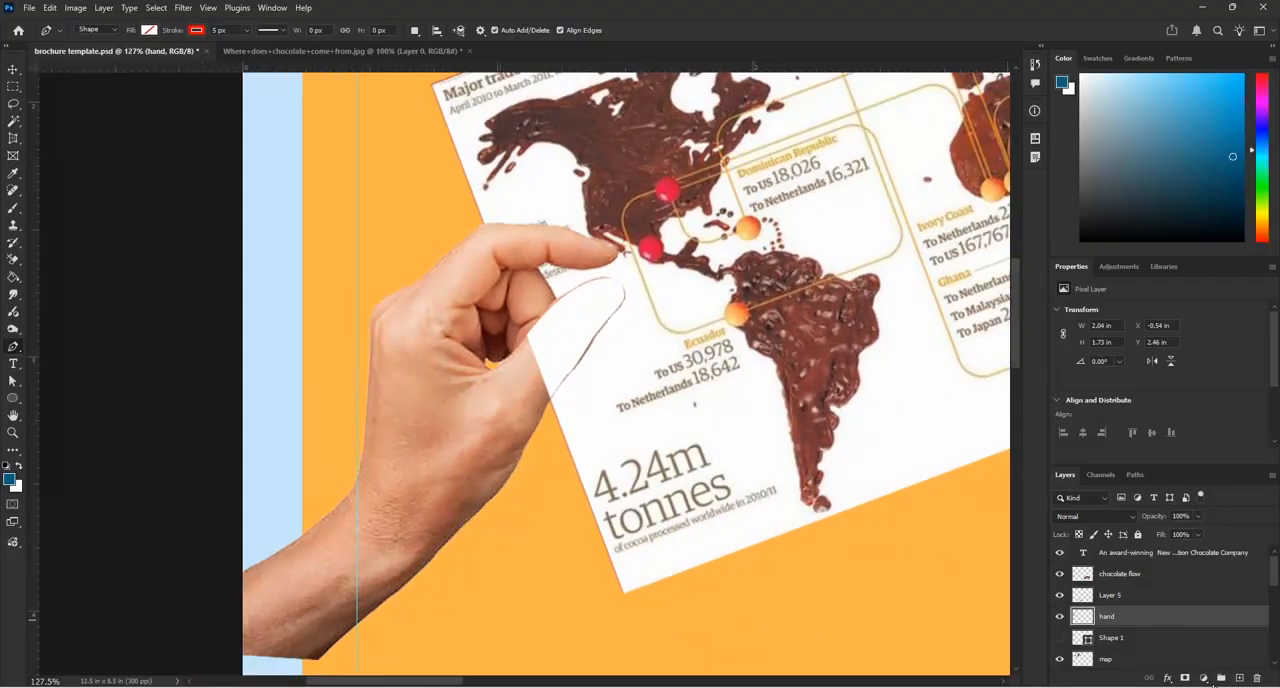
Paste the thumb onto a new layer above "hand", rename that layer "finger" and check both layers by toggling their visibility
{"action": "left_click", "coordinate": [1240, 678]}
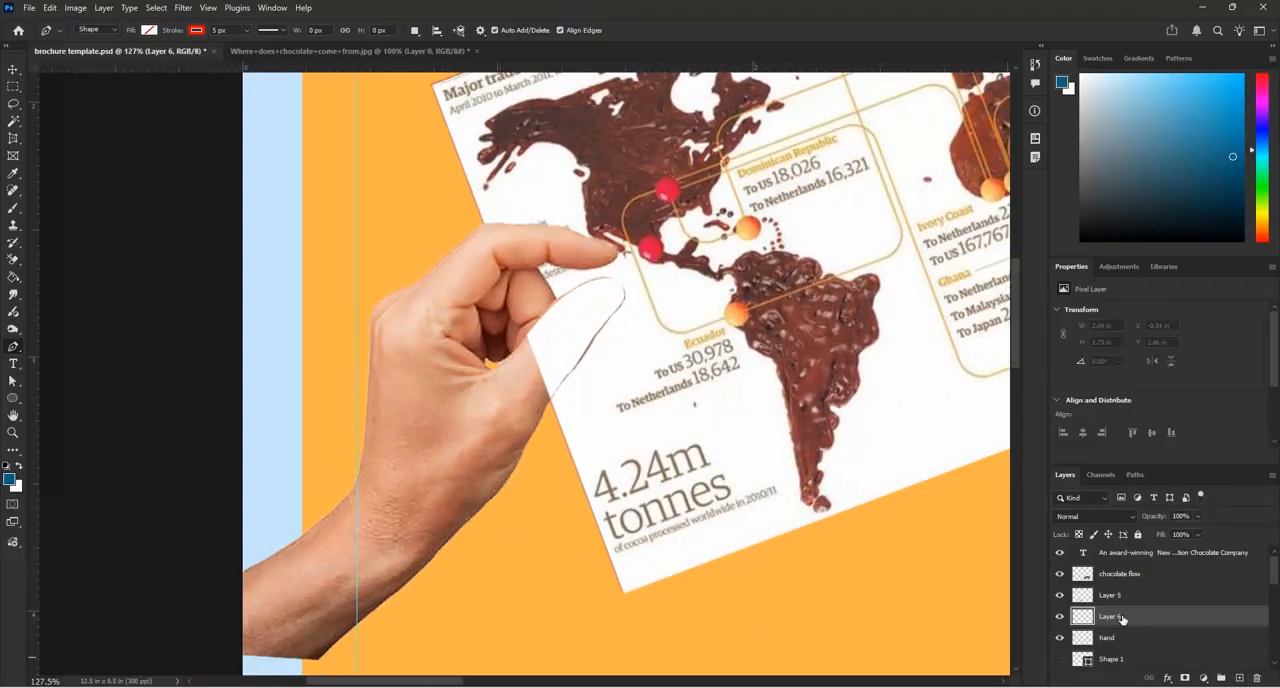
{"action": "key", "text": "ctrl+v"}
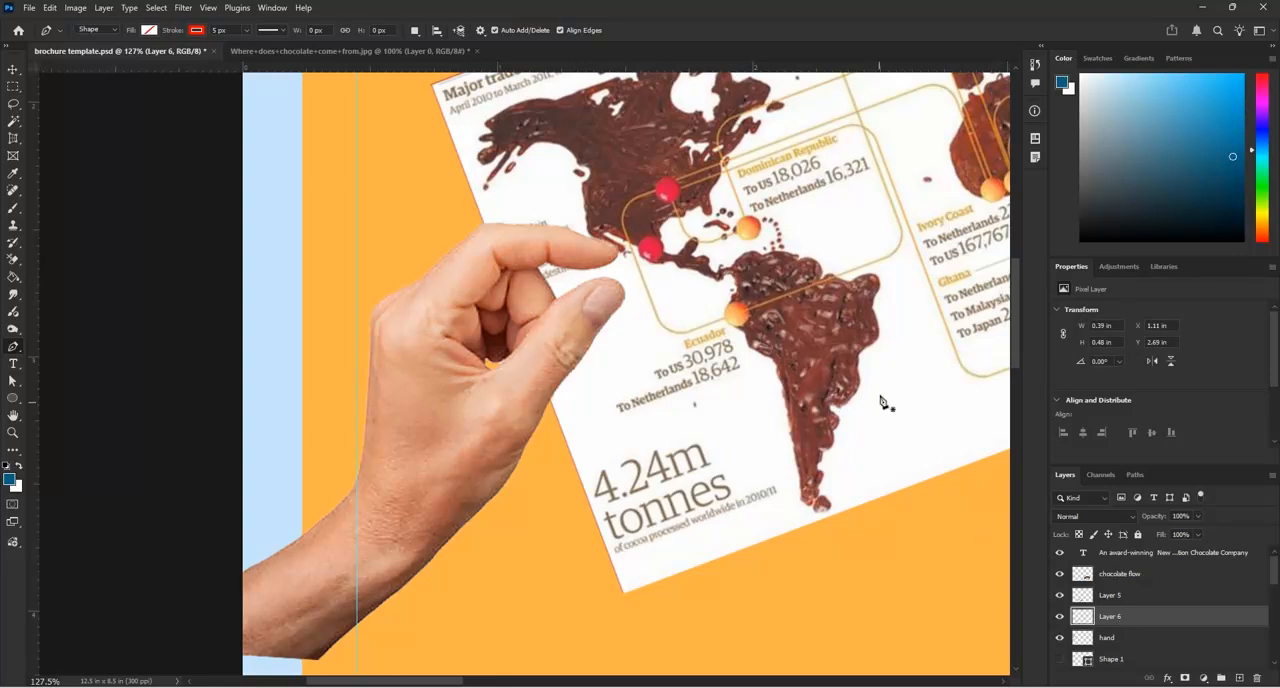
{"action": "double_click", "coordinate": [1109, 617]}
{"action": "type", "text": "t"}
{"action": "key", "text": "Return"}
{"action": "left_click", "coordinate": [1059, 617]}
{"action": "left_click", "coordinate": [1059, 617]}
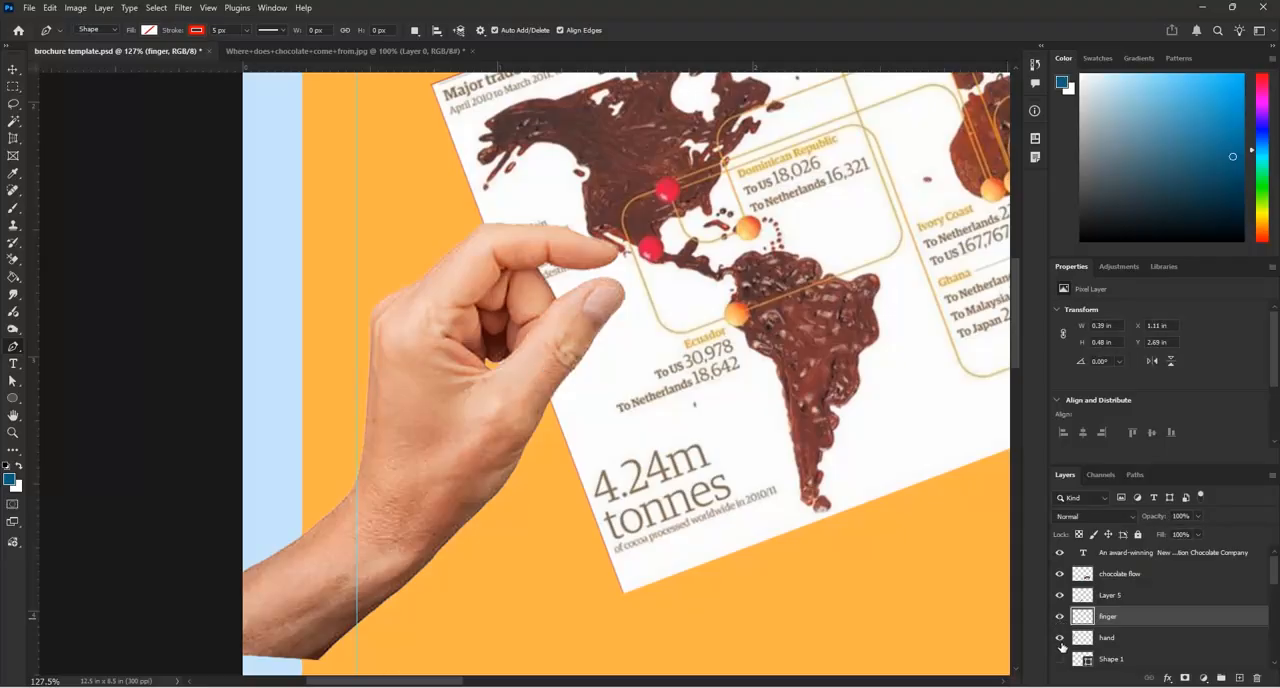
{"action": "left_click", "coordinate": [1060, 638]}
Move the "map" layer between the "finger" and "hand" layers and check the overlap by toggling the hand's and map's visibility
{"action": "scroll", "coordinate": [1093, 587], "scroll_direction": "down", "scroll_amount": 2}
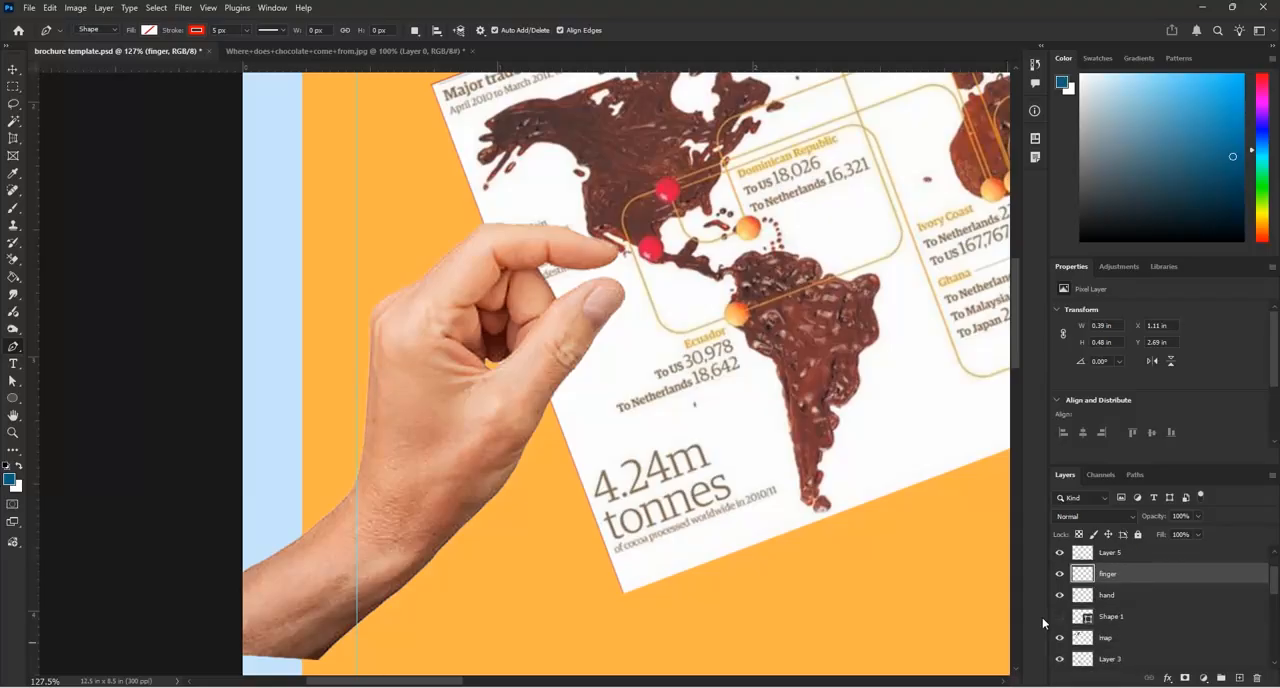
{"action": "left_click", "coordinate": [1120, 644]}
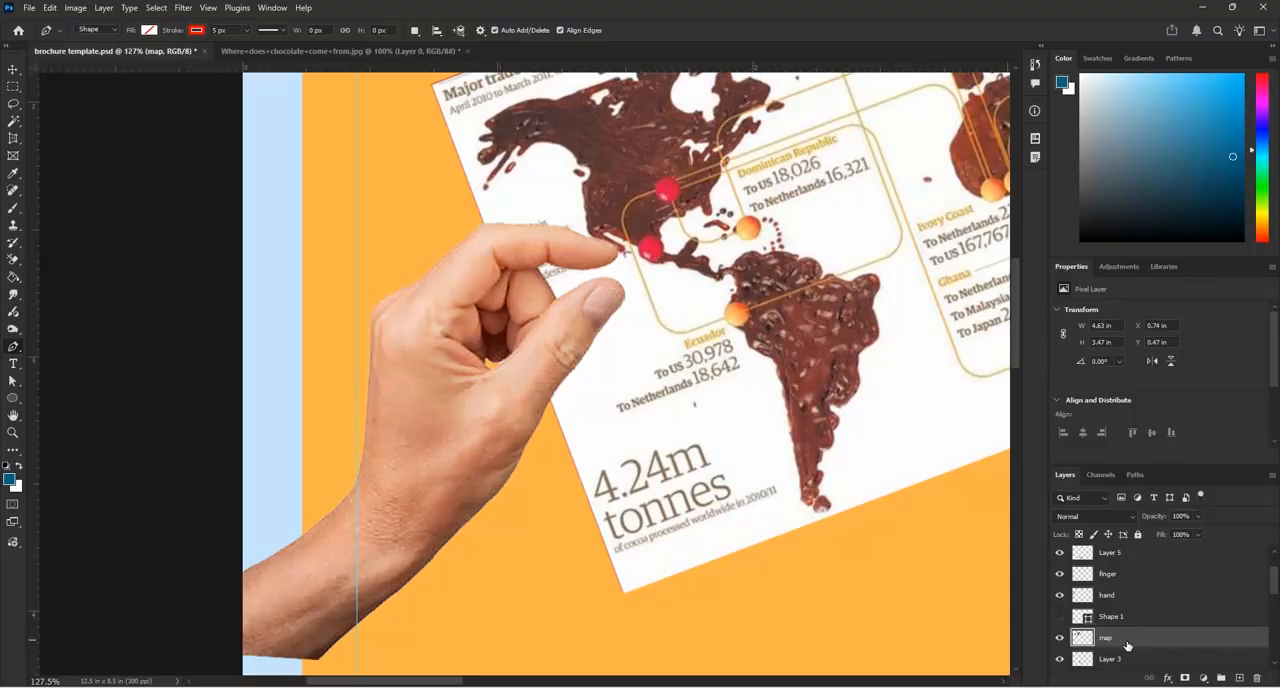
{"action": "left_click_drag", "start_coordinate": [1128, 645], "coordinate": [1146, 594]}
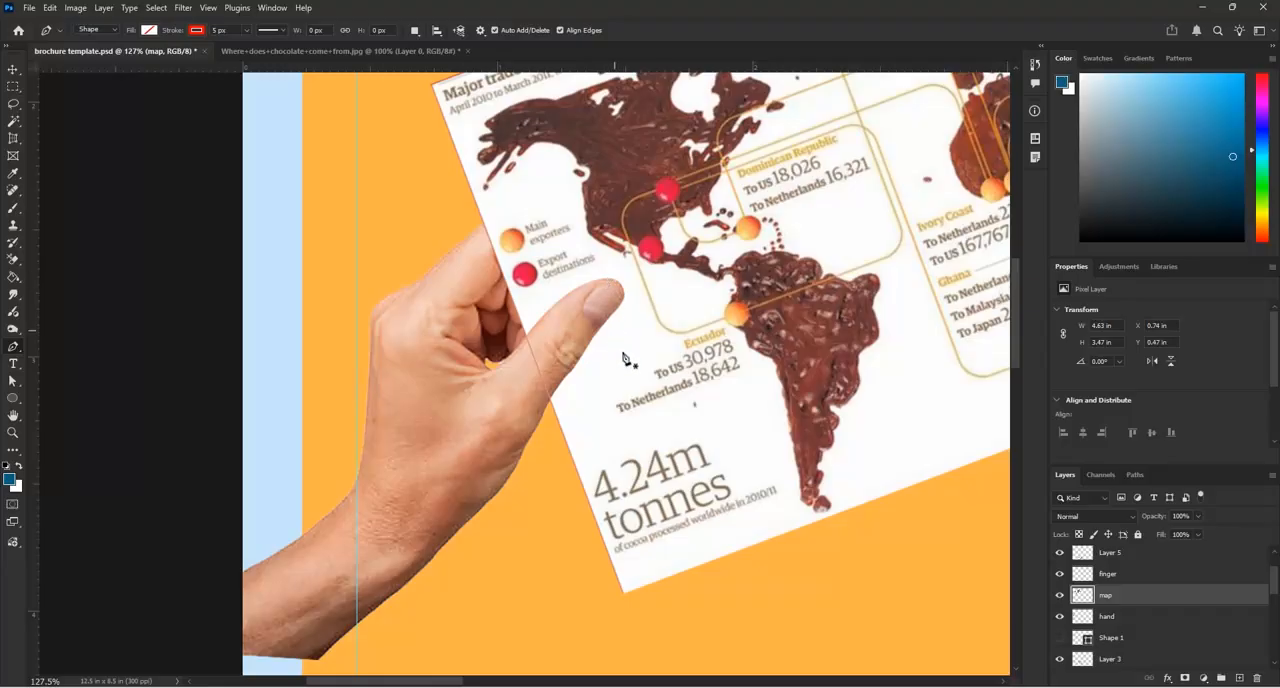
{"action": "left_click", "coordinate": [1060, 618]}
{"action": "left_click", "coordinate": [1060, 618]}
{"action": "scroll", "coordinate": [797, 400], "scroll_direction": "up", "scroll_amount": 2}
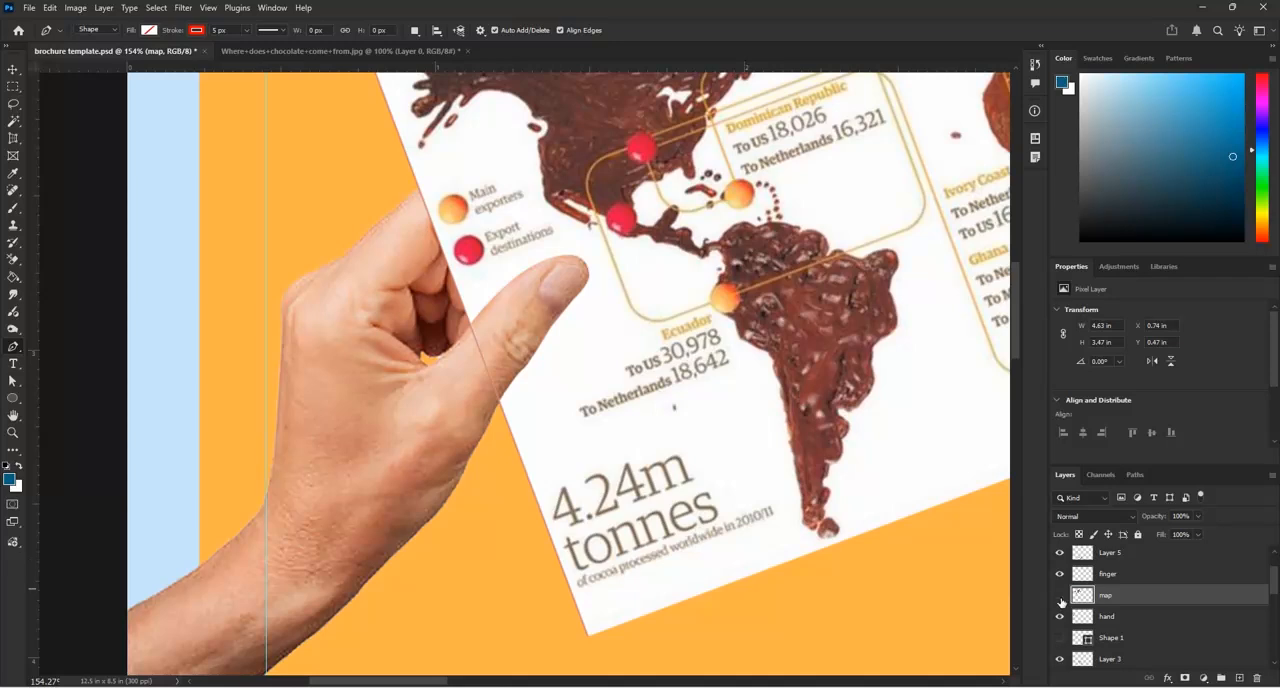
{"action": "left_click", "coordinate": [1060, 597]}
{"action": "left_click", "coordinate": [1060, 597]}
{"action": "scroll", "coordinate": [482, 330], "scroll_direction": "up", "scroll_amount": 2}
Erase the part of the map's border line that crosses the base of the thumb, using a small Eraser brush
{"action": "left_click", "coordinate": [16, 262]}
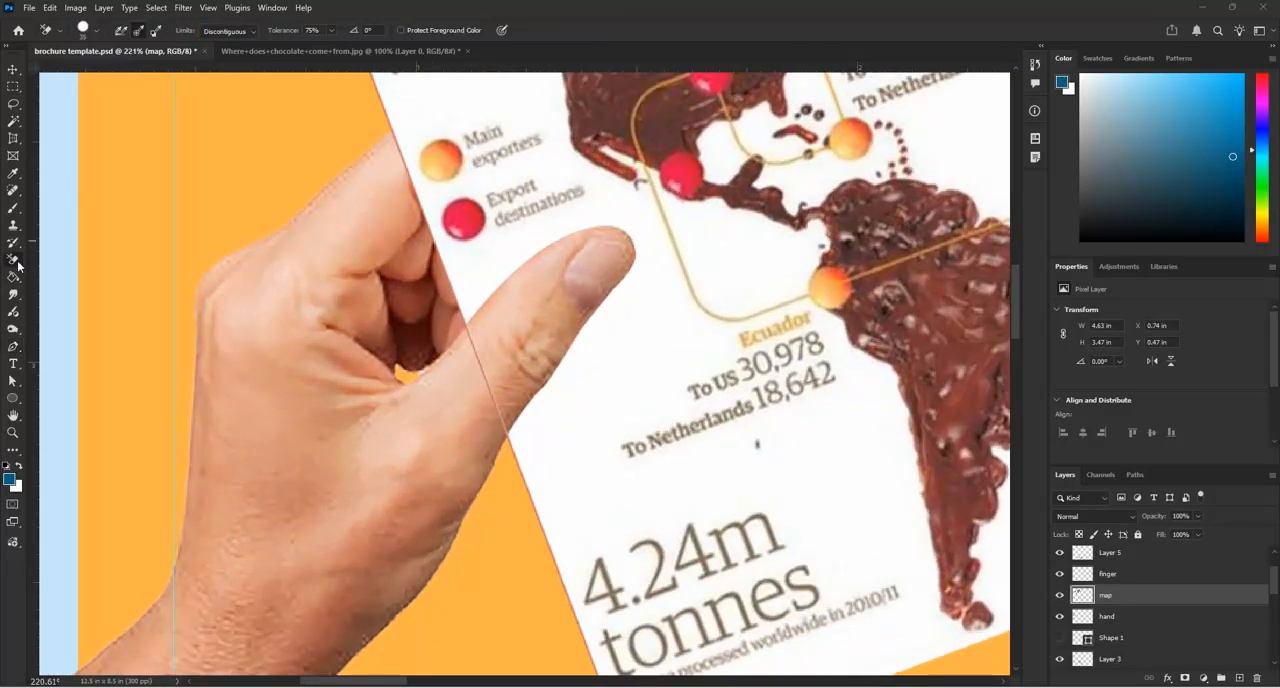
{"action": "left_click", "coordinate": [48, 262]}
{"action": "key", "text": "bracketleft"}
{"action": "key", "text": "bracketleft"}
{"action": "key", "text": "bracketleft"}
{"action": "key", "text": "bracketleft"}
{"action": "key", "text": "bracketleft"}
{"action": "key", "text": "bracketleft"}
{"action": "key", "text": "bracketleft"}
{"action": "key", "text": "bracketleft"}
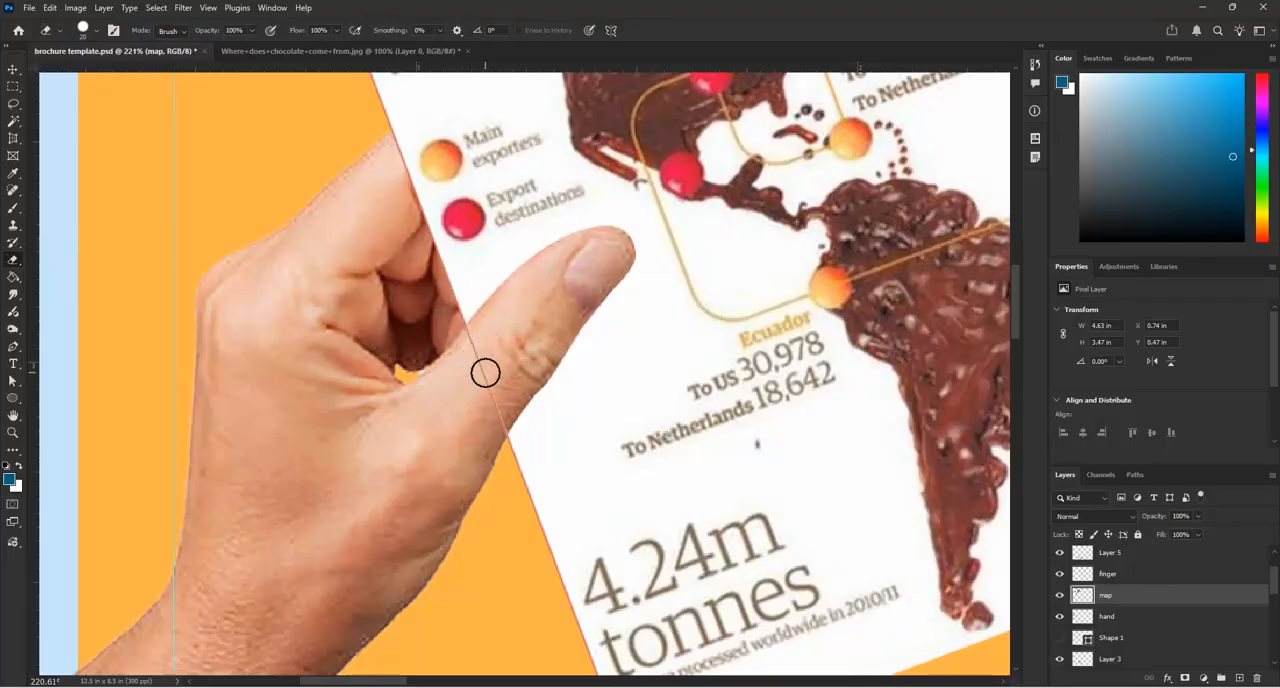
{"action": "mouse_move", "coordinate": [486, 383]}
{"action": "left_mouse_down"}
{"action": "mouse_move", "coordinate": [474, 333]}
{"action": "mouse_move", "coordinate": [492, 432]}
{"action": "left_mouse_up"}
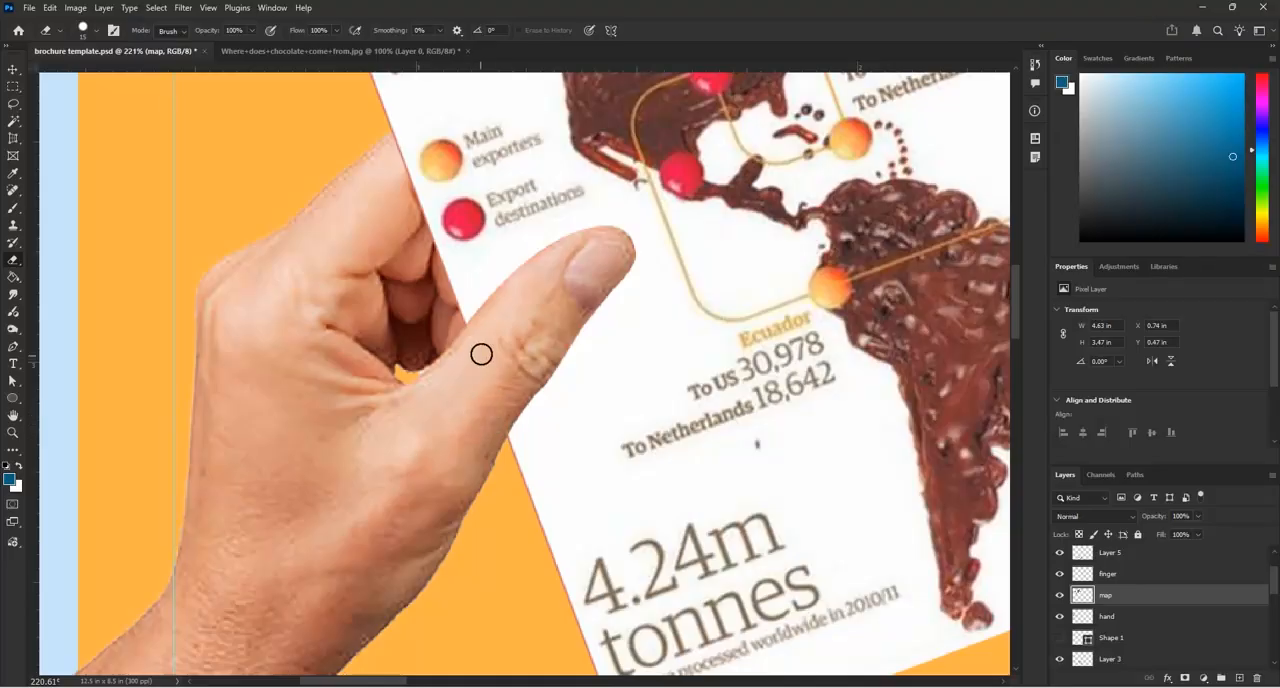
Link the "finger", "map" and "hand" layers together
{"action": "scroll", "coordinate": [470, 350], "scroll_direction": "down", "scroll_amount": 5}
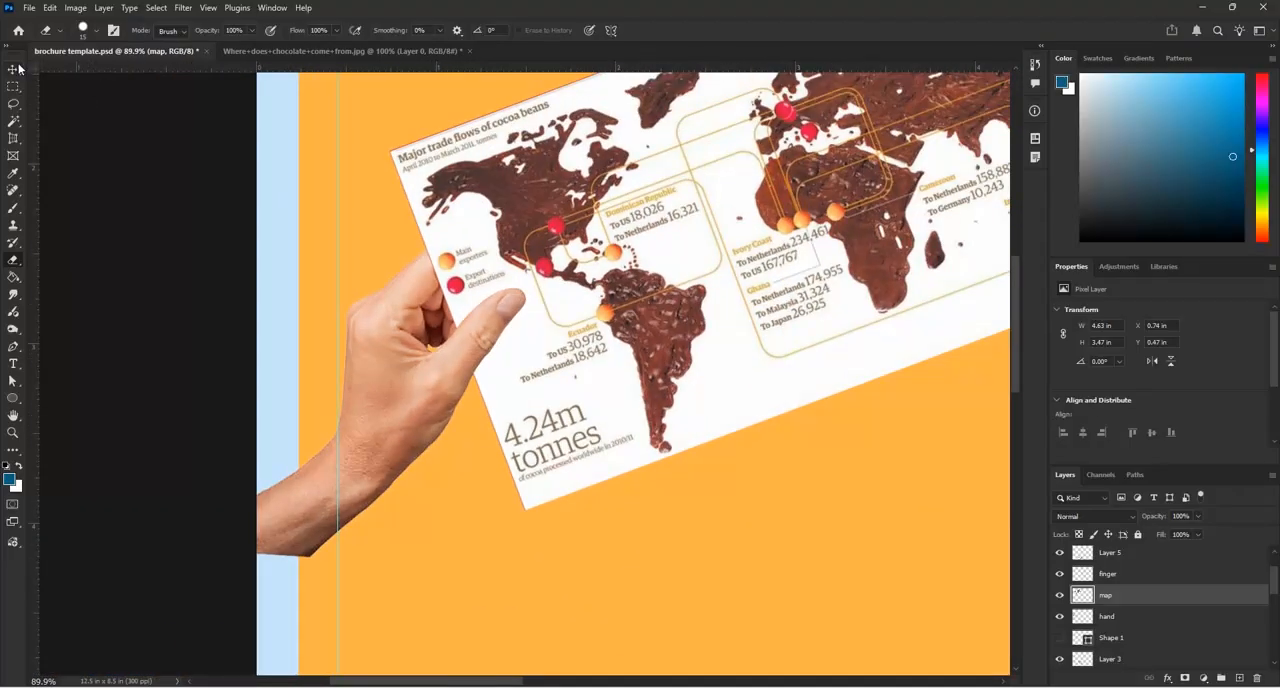
{"action": "left_click", "coordinate": [13, 70]}
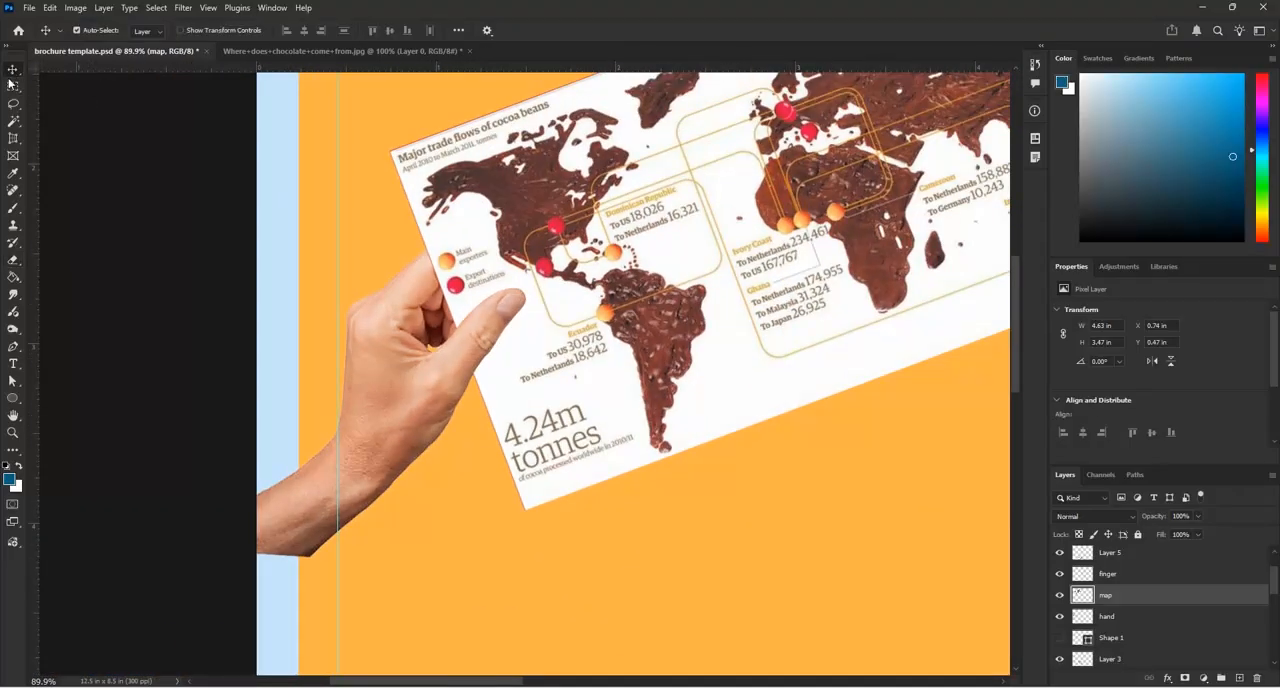
{"action": "left_click", "coordinate": [1130, 617], "text": "shift"}
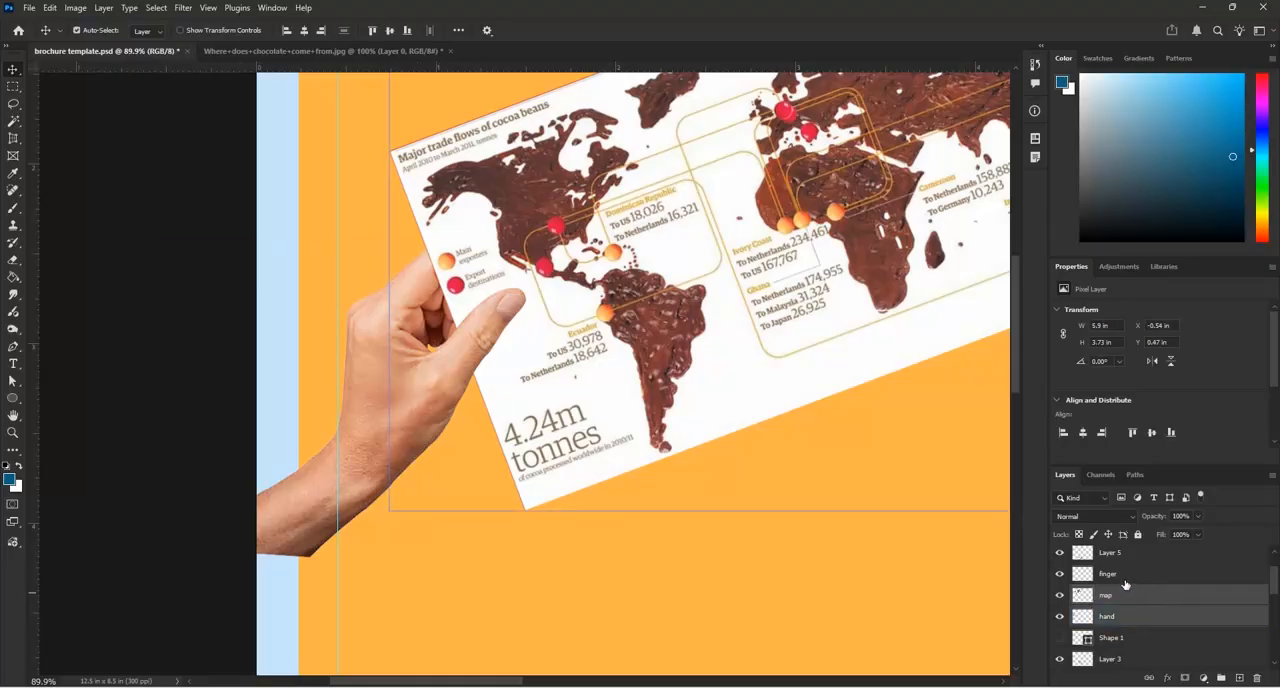
{"action": "left_click", "coordinate": [1125, 578], "text": "shift"}
{"action": "left_click", "coordinate": [1148, 678]}
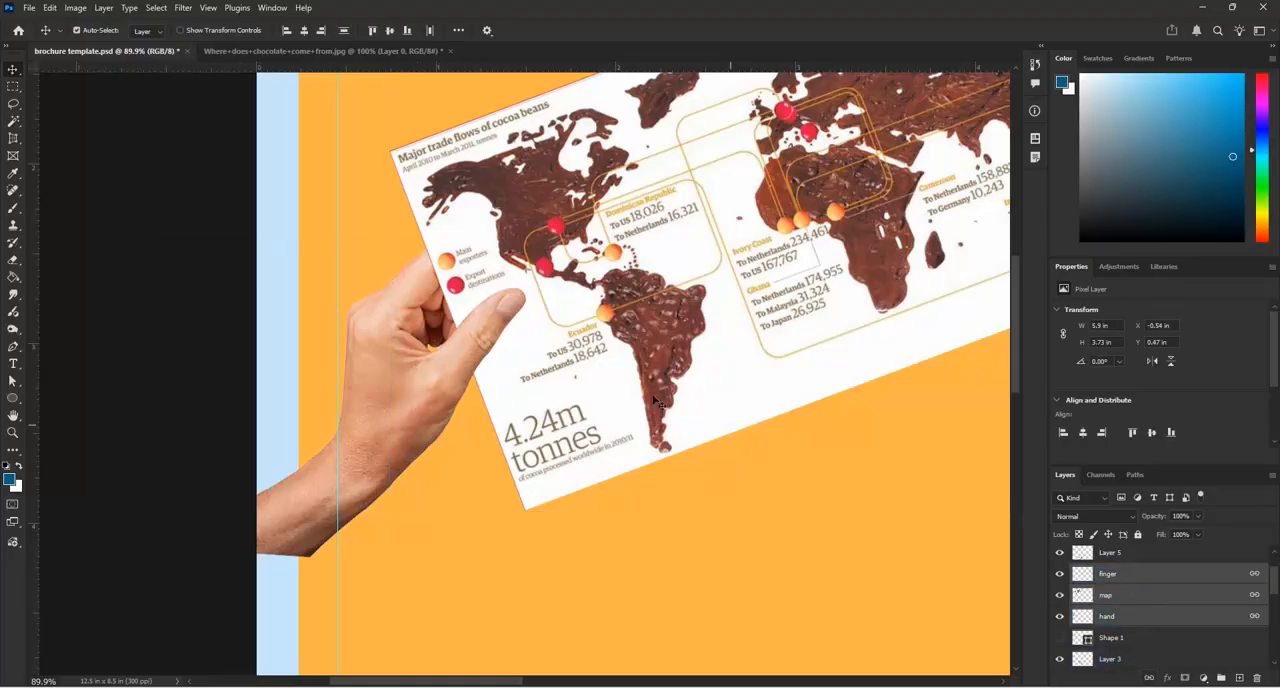
Rotate the linked hand and map about 9° clockwise and shift them about 0.15 in right and 0.15 in up
{"action": "scroll", "coordinate": [540, 370], "scroll_direction": "down", "scroll_amount": 5}
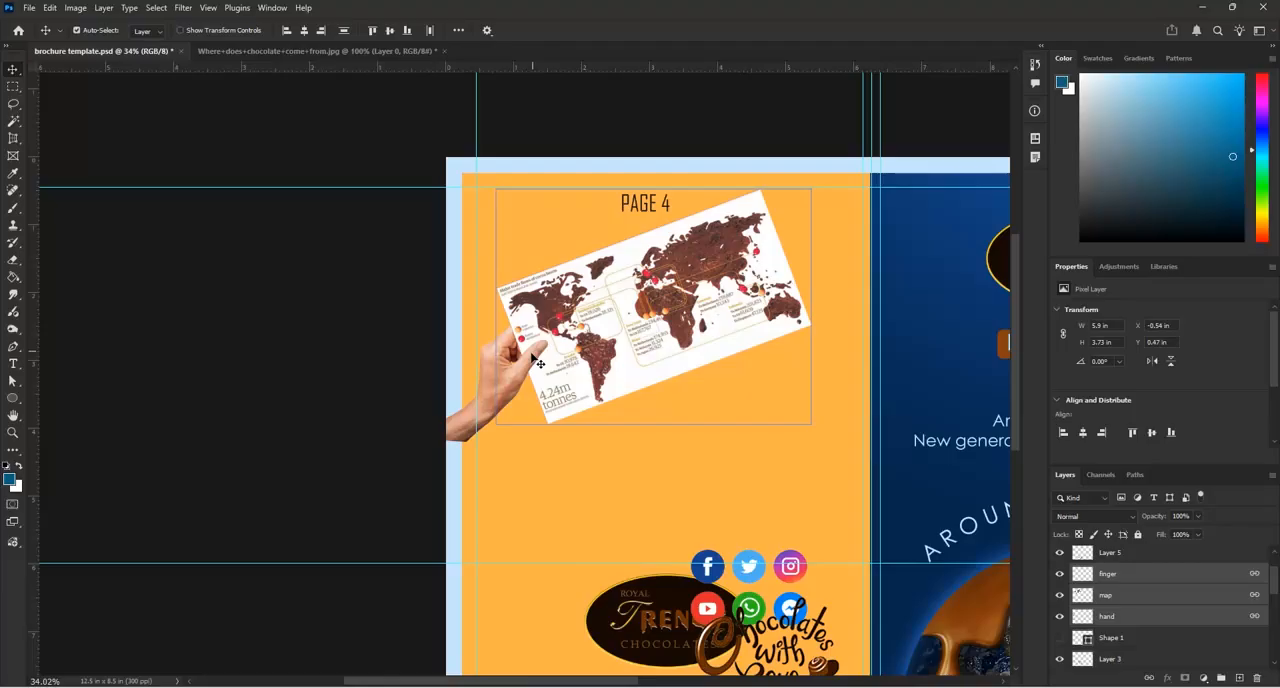
{"action": "scroll", "coordinate": [535, 358], "scroll_direction": "up", "scroll_amount": 2}
{"action": "key", "text": "ctrl+t"}
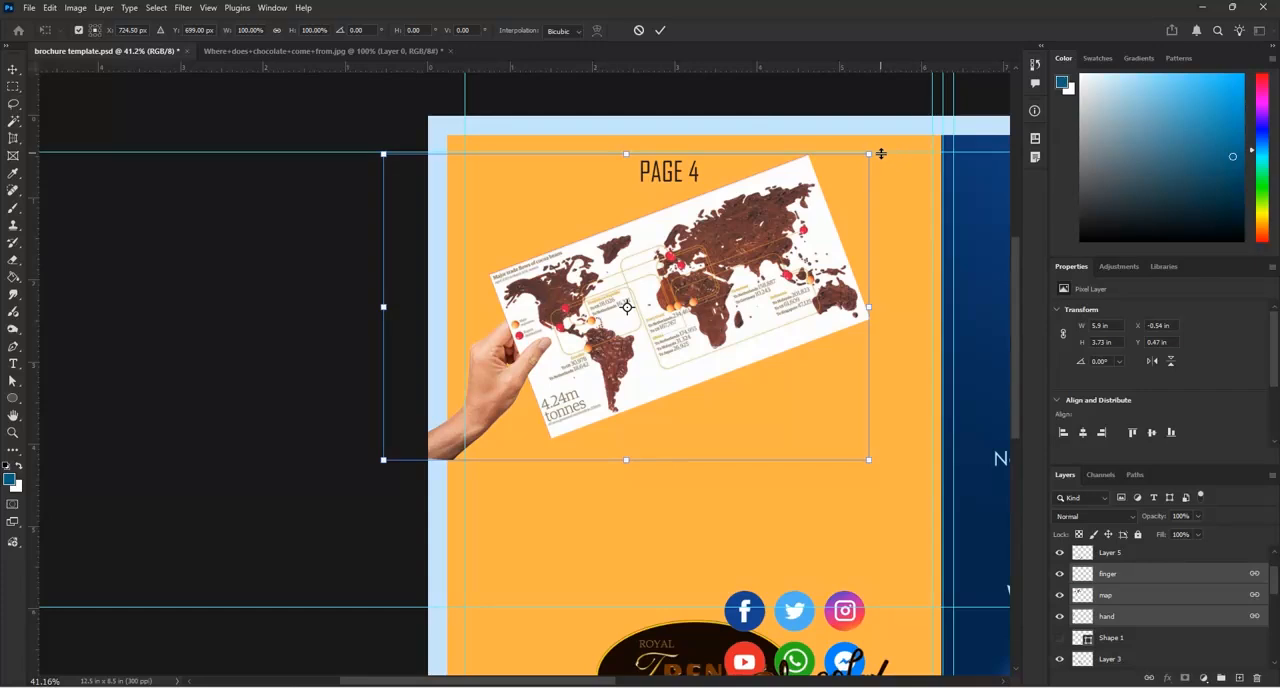
{"action": "left_click_drag", "start_coordinate": [893, 181], "coordinate": [900, 197]}
{"action": "scroll", "coordinate": [560, 340], "scroll_direction": "down", "scroll_amount": 2}
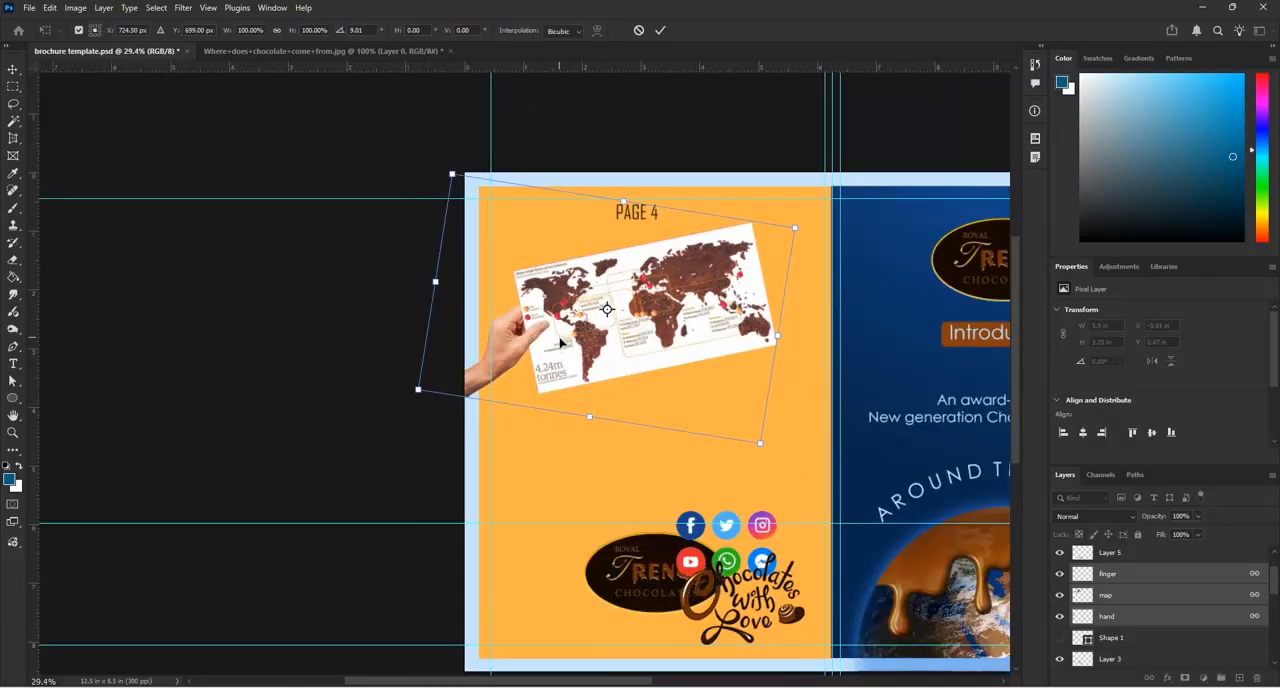
{"action": "left_click_drag", "start_coordinate": [633, 340], "coordinate": [645, 332]}
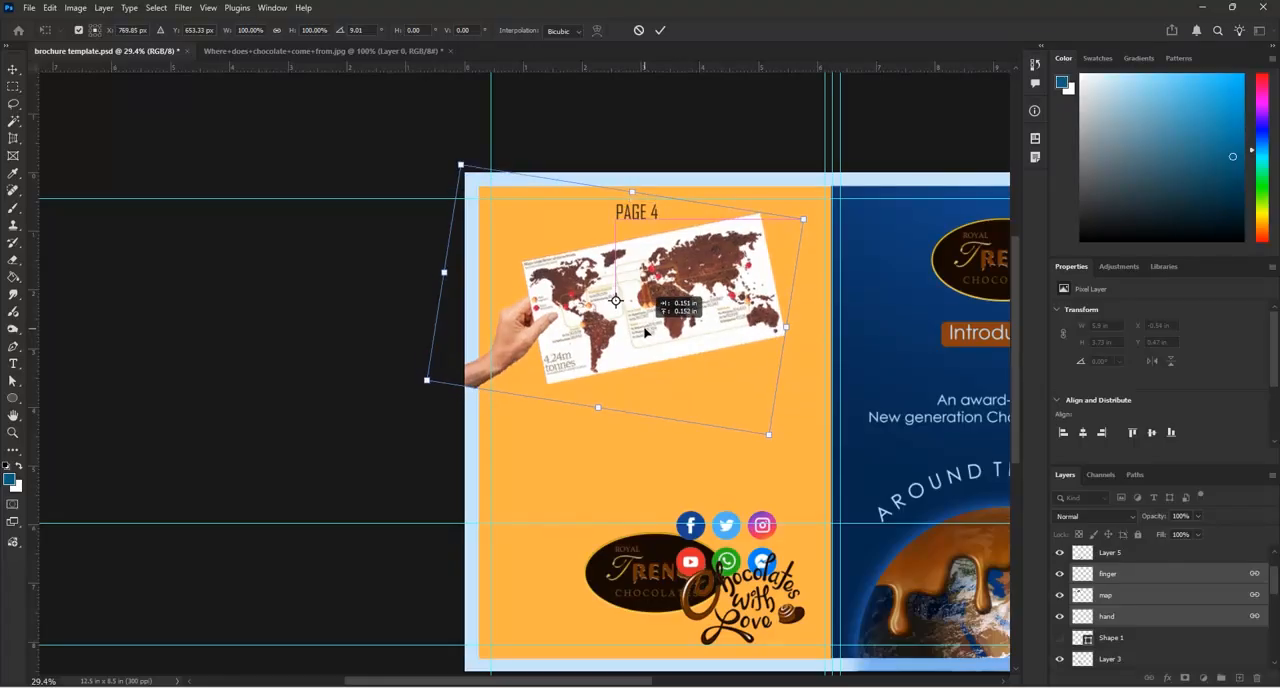
{"action": "left_click_drag", "start_coordinate": [645, 332], "coordinate": [646, 331]}
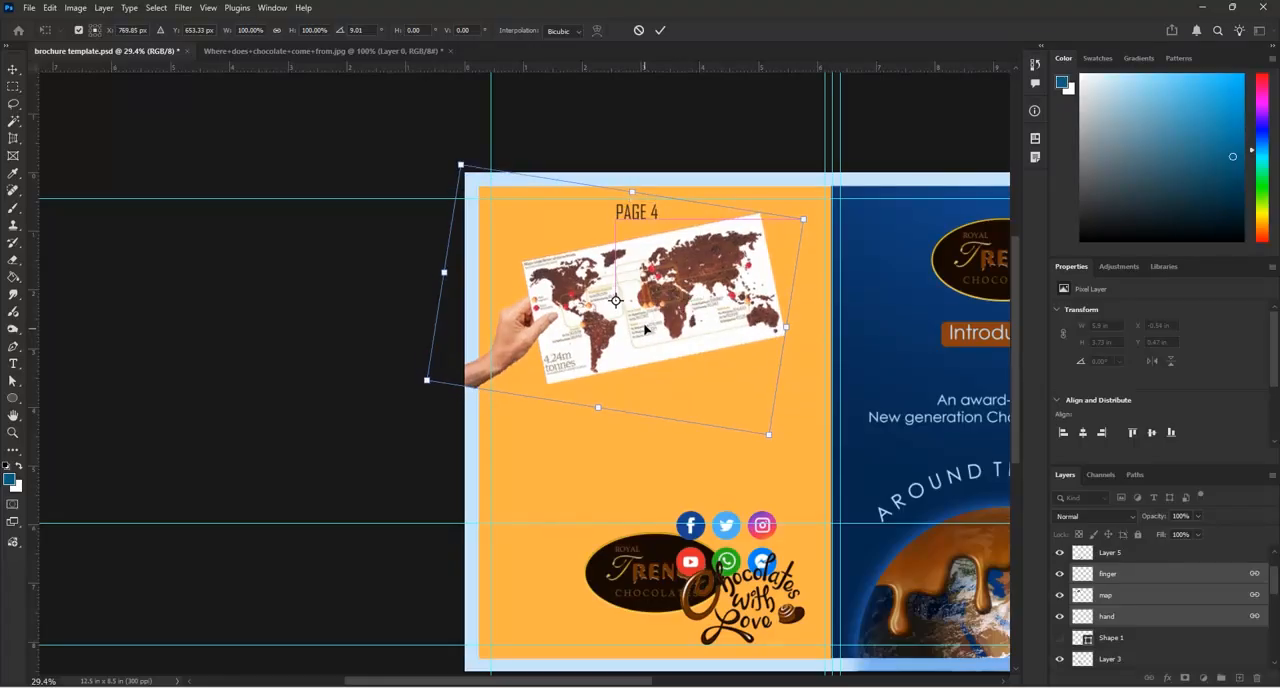
{"action": "left_click", "coordinate": [661, 32]}
{"action": "scroll", "coordinate": [480, 380], "scroll_direction": "up", "scroll_amount": 2}
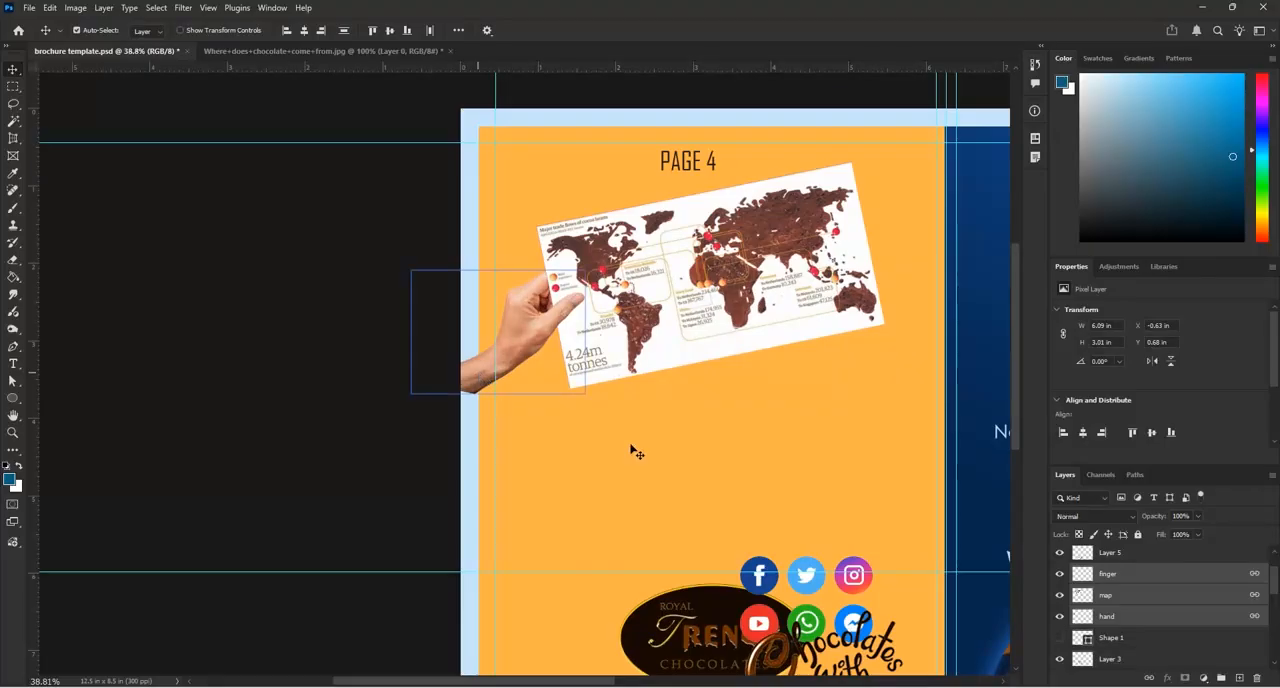
Delete the part of the wrist on the "hand" layer that extends into the light blue bleed area, and clear the selection
{"action": "left_click", "coordinate": [1106, 595]}
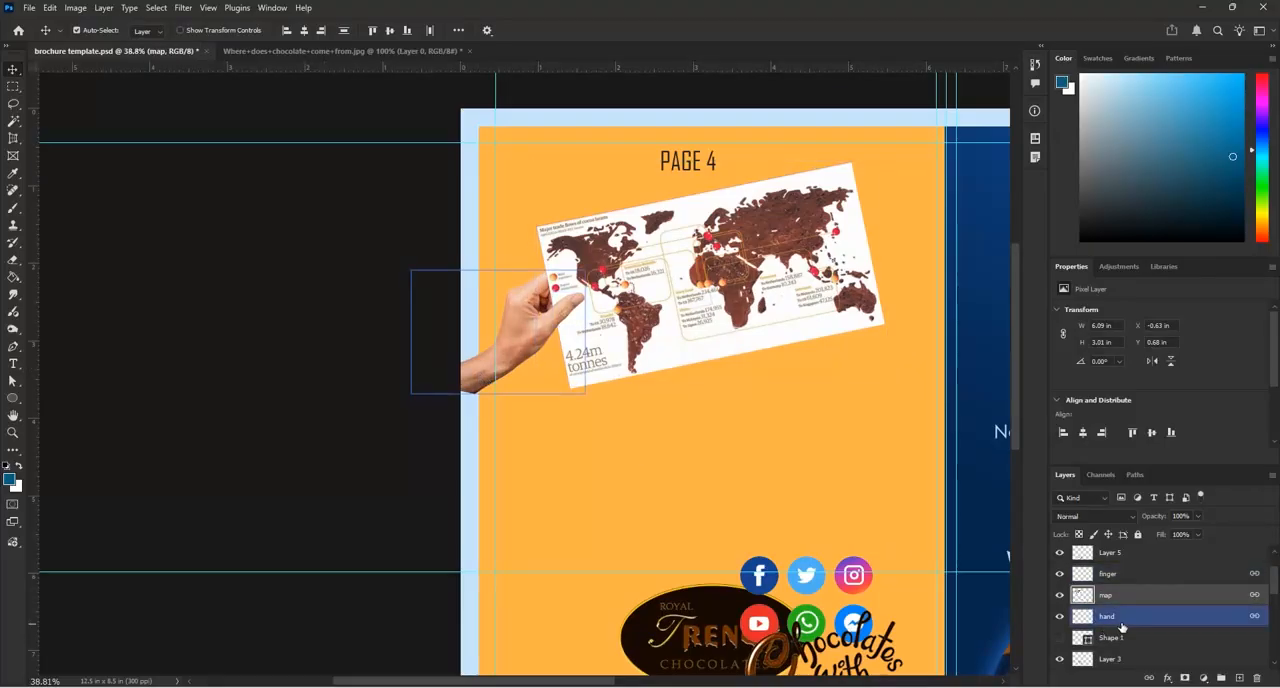
{"action": "left_click", "coordinate": [1121, 620]}
{"action": "scroll", "coordinate": [521, 368], "scroll_direction": "up", "scroll_amount": 2}
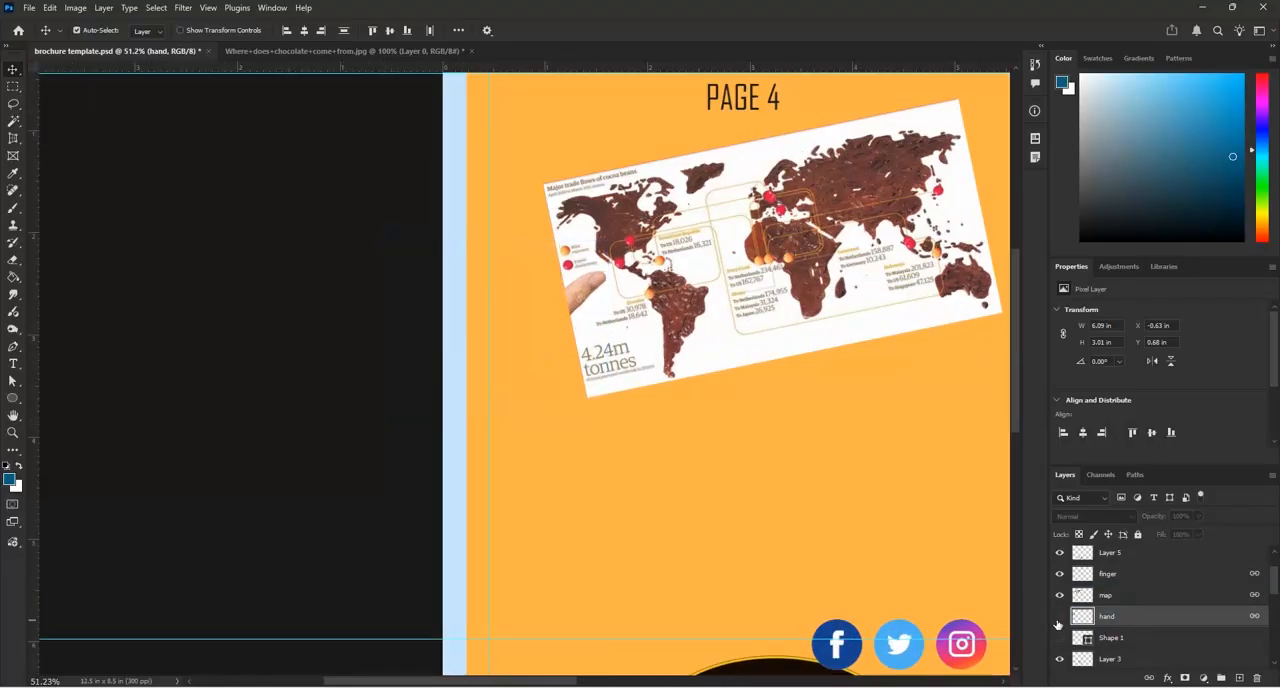
{"action": "left_click", "coordinate": [13, 88]}
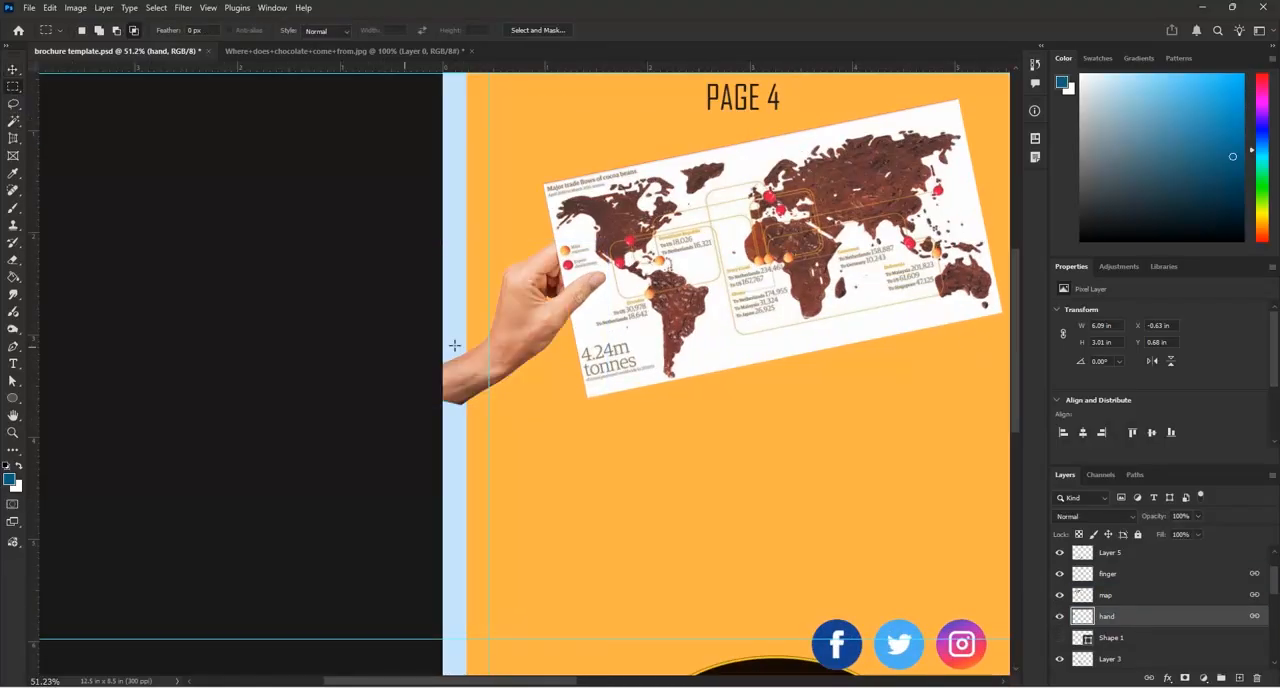
{"action": "scroll", "coordinate": [454, 345], "scroll_direction": "up", "scroll_amount": 2}
{"action": "left_click_drag", "start_coordinate": [438, 276], "coordinate": [470, 464]}
{"action": "key", "text": "Delete"}
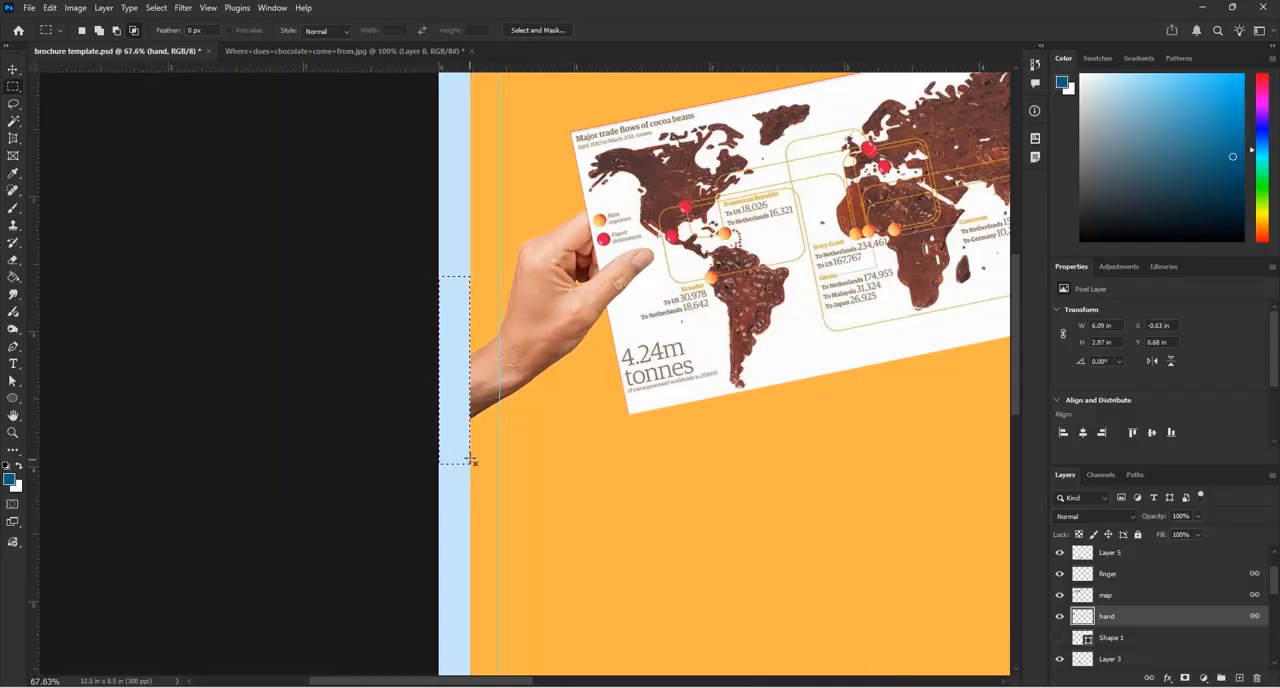
{"action": "key", "text": "ctrl+d"}
{"action": "key", "text": "v"}
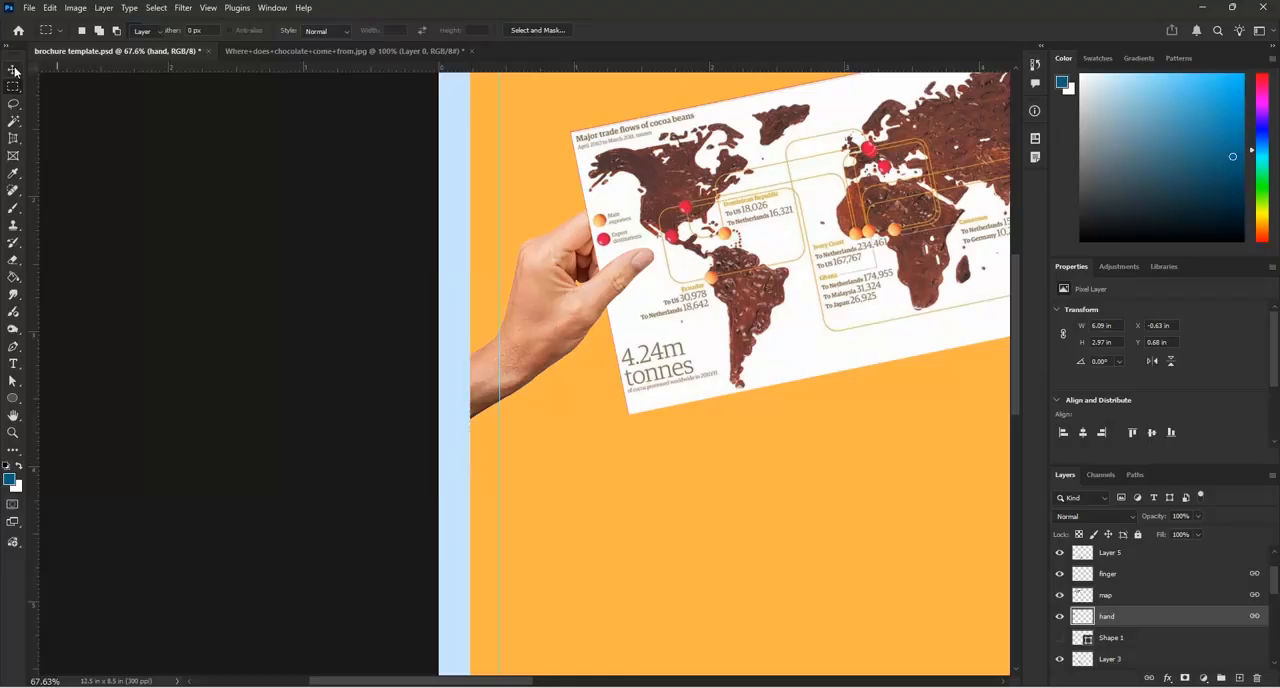
Save the brochure template and check the heading of the source chocolate map image before returning to the brochure
{"action": "scroll", "coordinate": [350, 348], "scroll_direction": "down", "scroll_amount": 3}
{"action": "scroll", "coordinate": [363, 355], "scroll_direction": "down", "scroll_amount": 3}
{"action": "key", "text": "ctrl+s"}
{"action": "scroll", "coordinate": [500, 225], "scroll_direction": "down", "scroll_amount": 2}
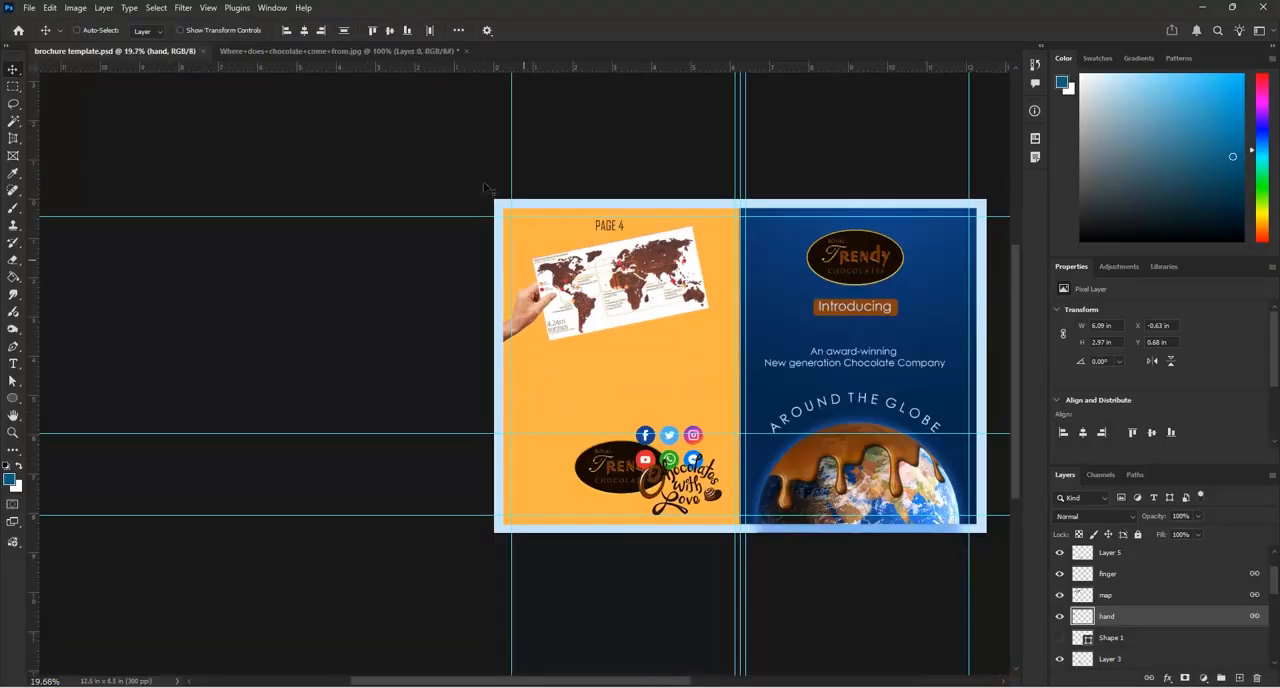
{"action": "left_click", "coordinate": [409, 52]}
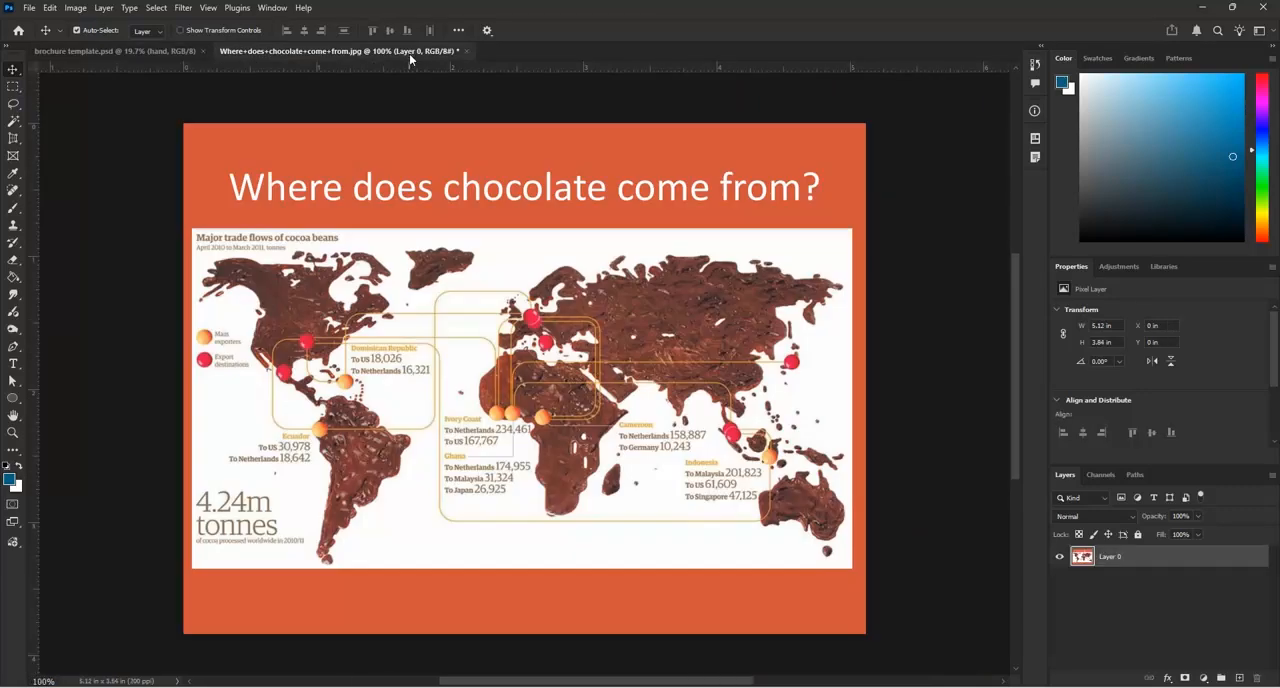
{"action": "left_click", "coordinate": [129, 52]}
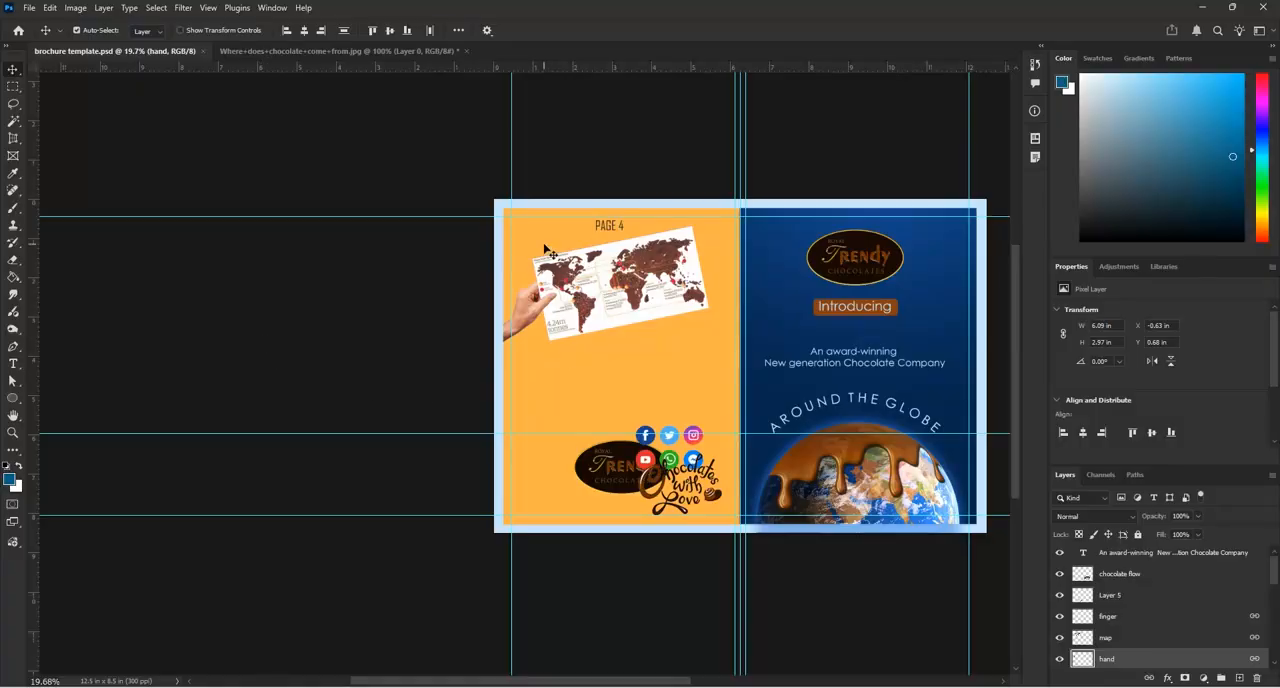
Locate the "PAGE 4" text layer, unlink it and delete it
{"action": "scroll", "coordinate": [1151, 615], "scroll_direction": "down", "scroll_amount": 5}
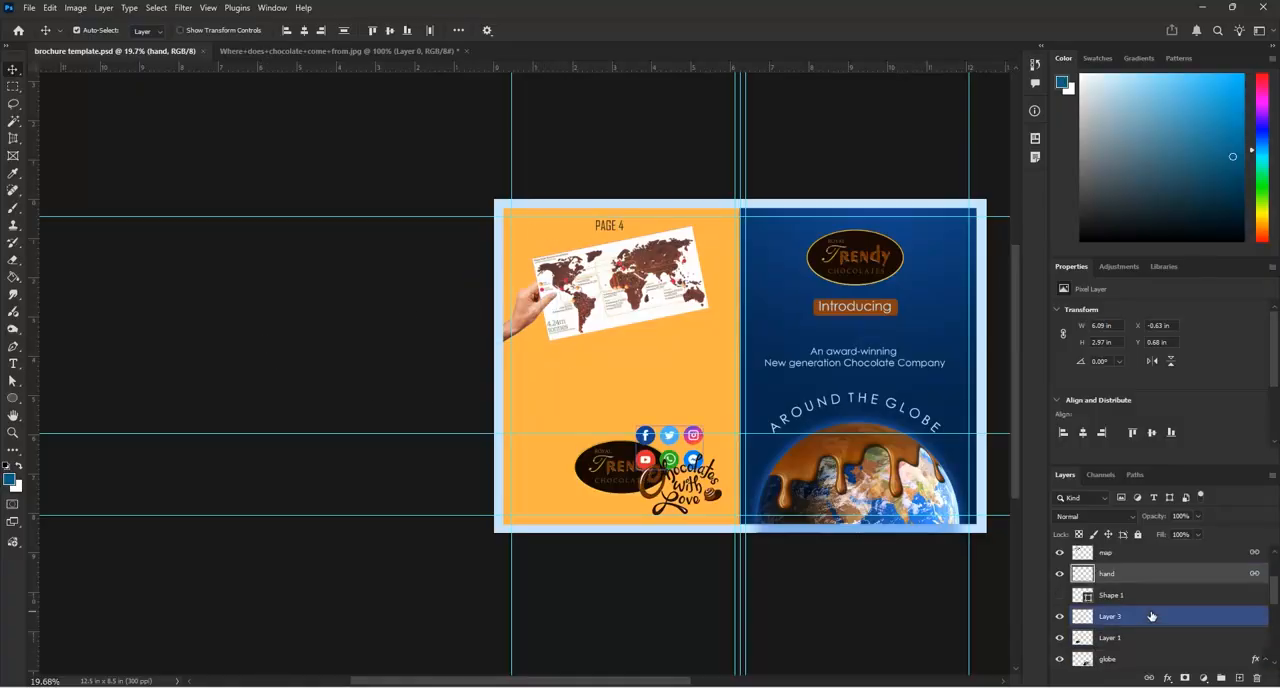
{"action": "scroll", "coordinate": [1151, 615], "scroll_direction": "down", "scroll_amount": 3}
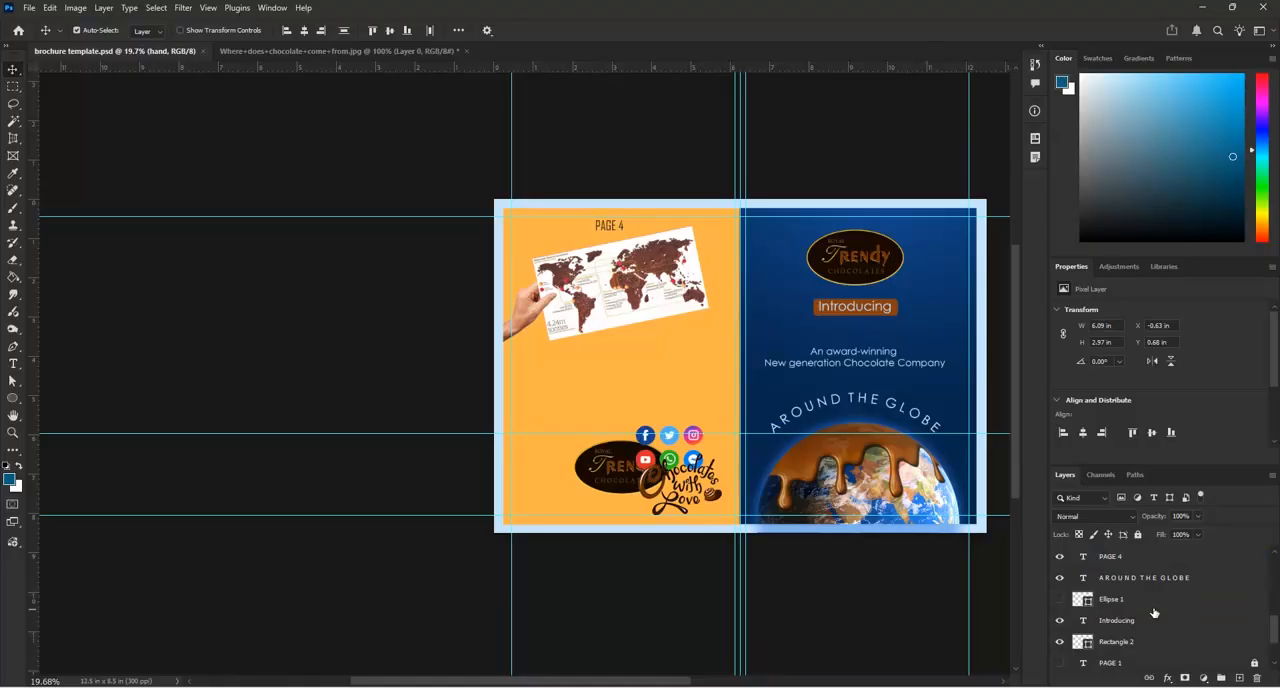
{"action": "scroll", "coordinate": [1153, 612], "scroll_direction": "down", "scroll_amount": 2}
{"action": "left_click", "coordinate": [1153, 612]}
{"action": "left_click", "coordinate": [1141, 575]}
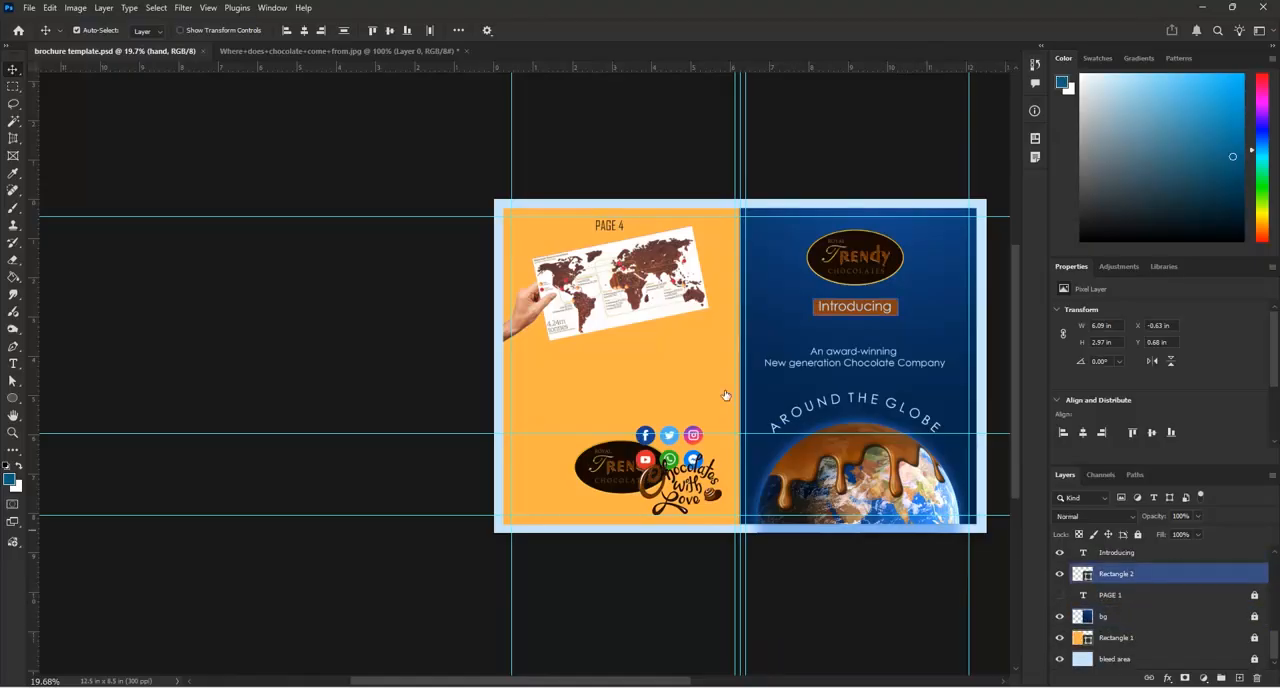
{"action": "scroll", "coordinate": [640, 315], "scroll_direction": "up", "scroll_amount": 2}
{"action": "right_click", "coordinate": [590, 201]}
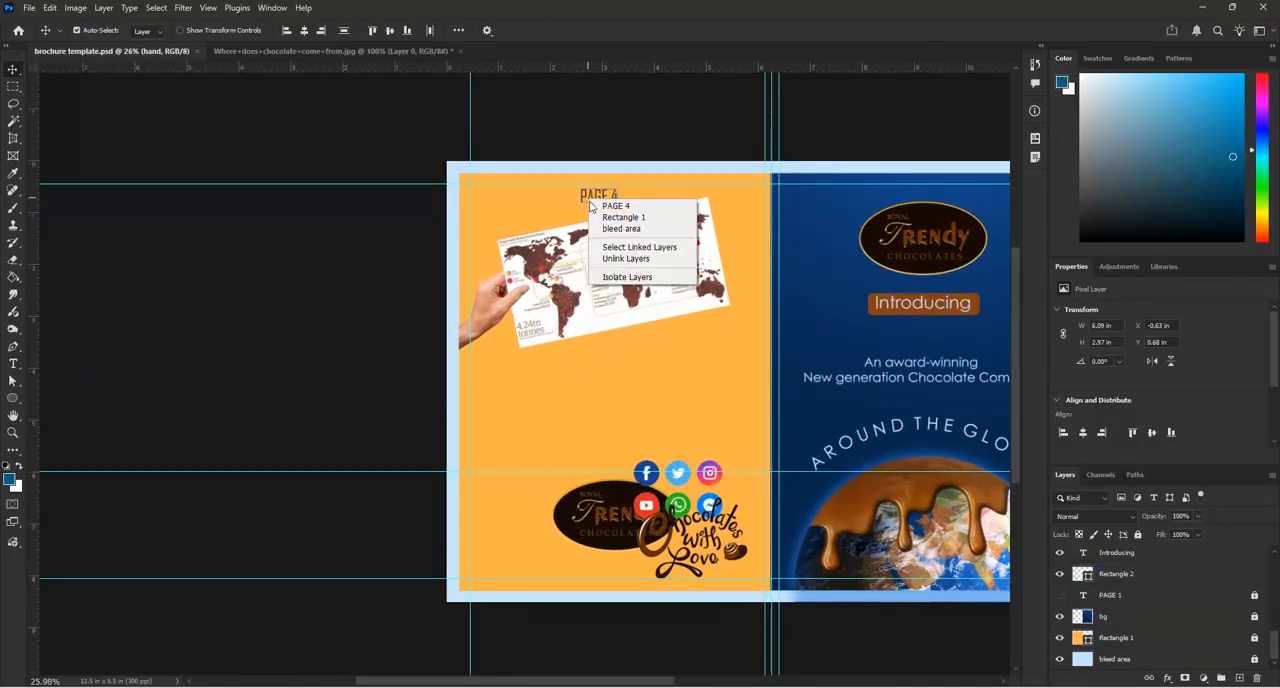
{"action": "left_click", "coordinate": [599, 207]}
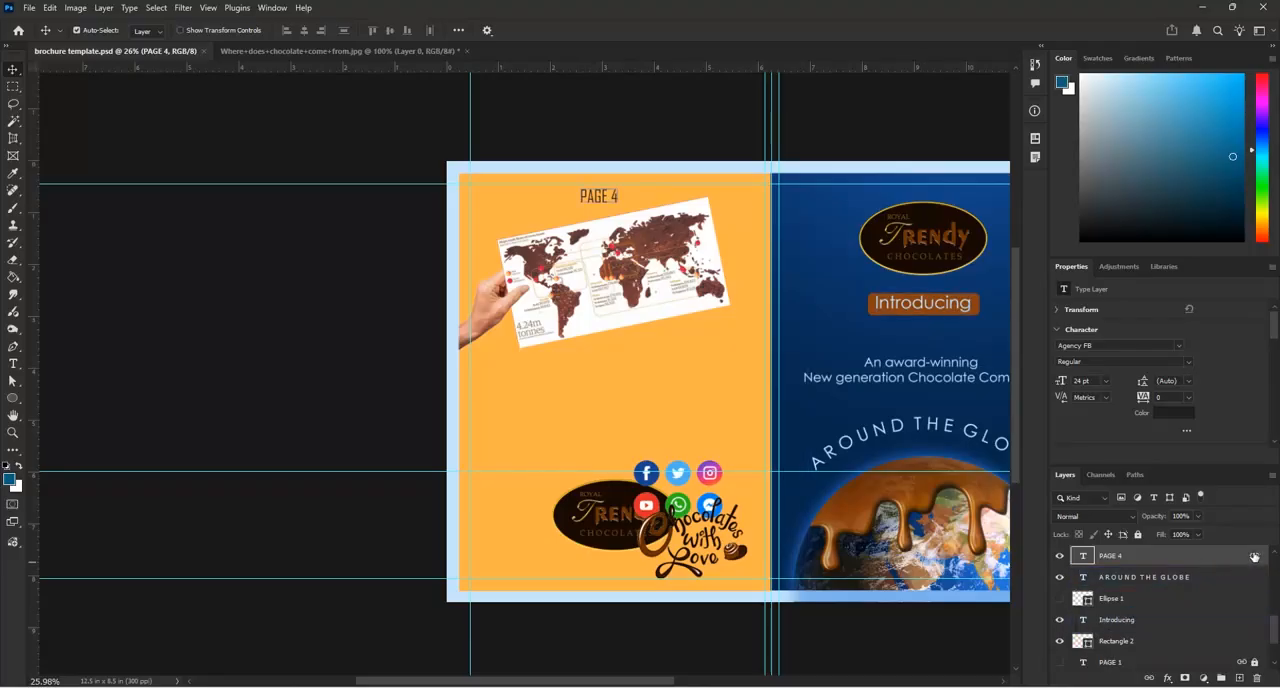
{"action": "left_click", "coordinate": [1149, 679]}
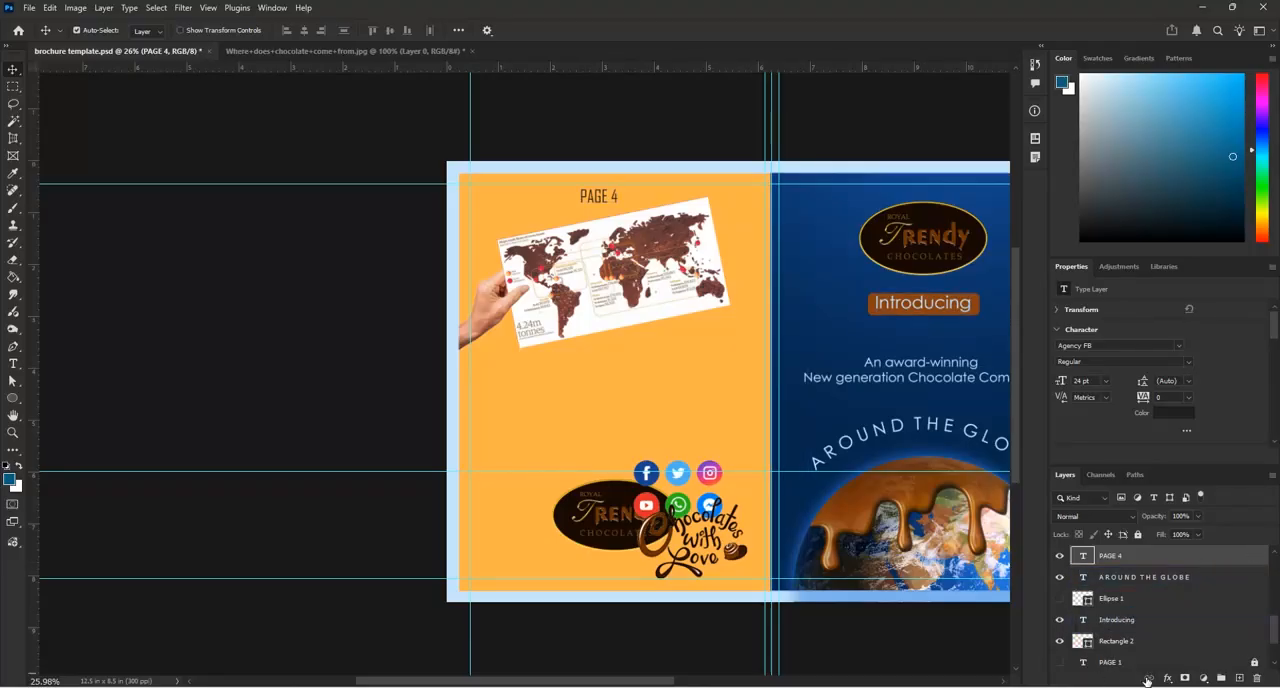
{"action": "left_click", "coordinate": [1255, 679]}
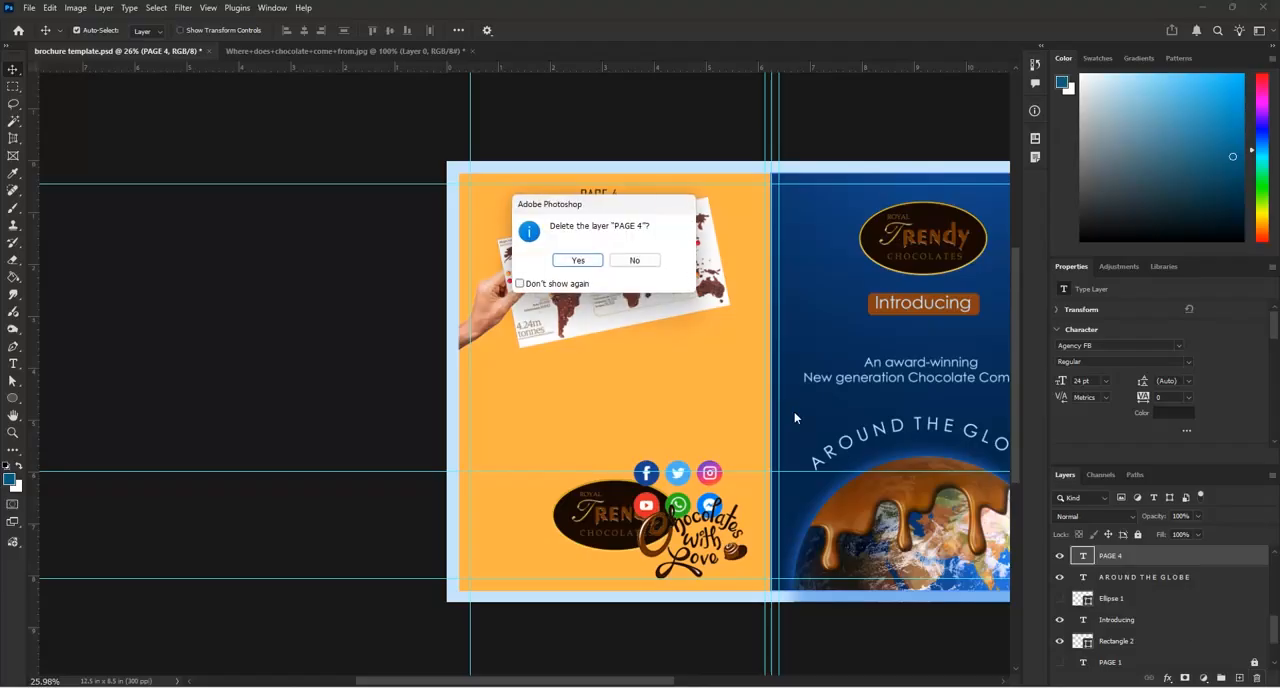
{"action": "left_click", "coordinate": [585, 260]}
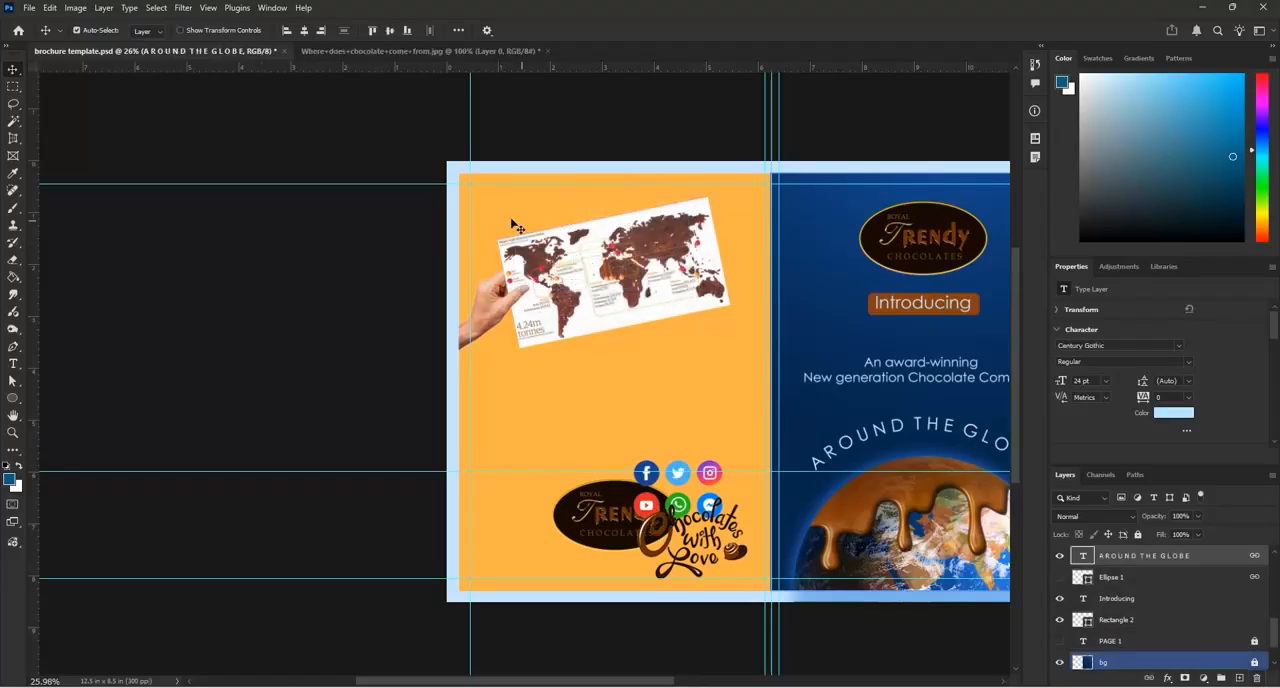
Add the 24 pt Century Gothic heading "where does chocolate come from?" near the top of page 4
{"action": "left_click", "coordinate": [13, 363]}
{"action": "left_click", "coordinate": [520, 217]}
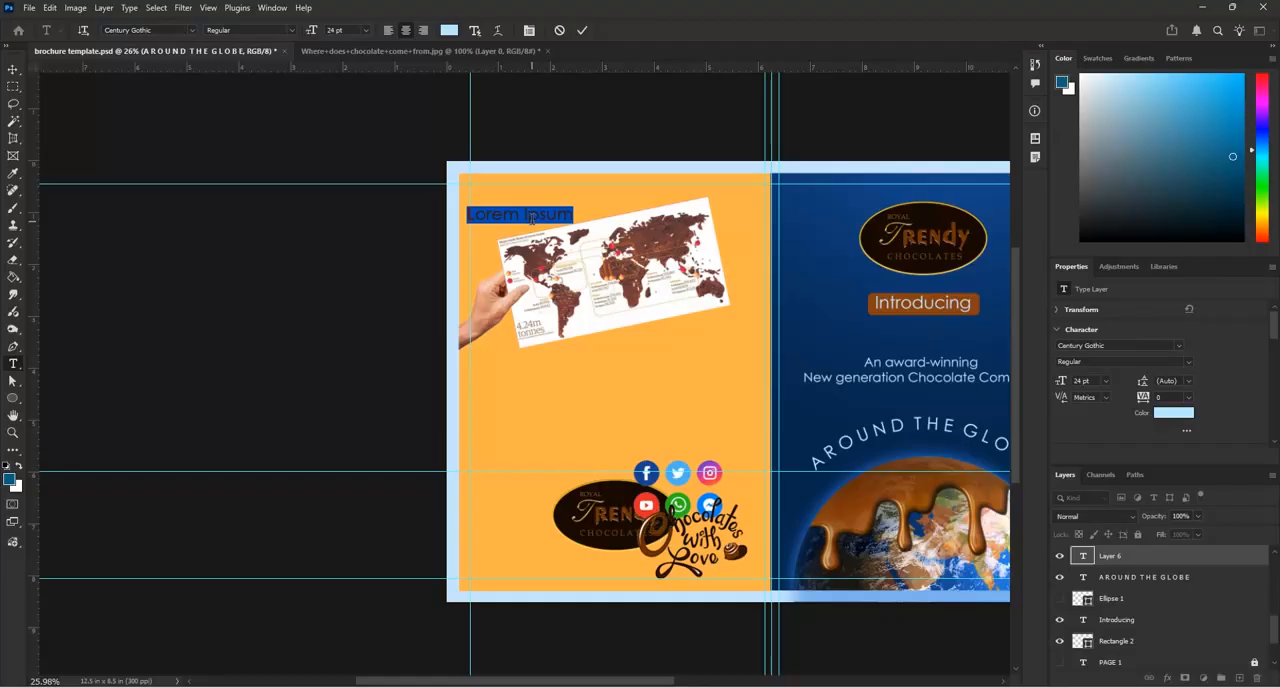
{"action": "key", "text": "BackSpace"}
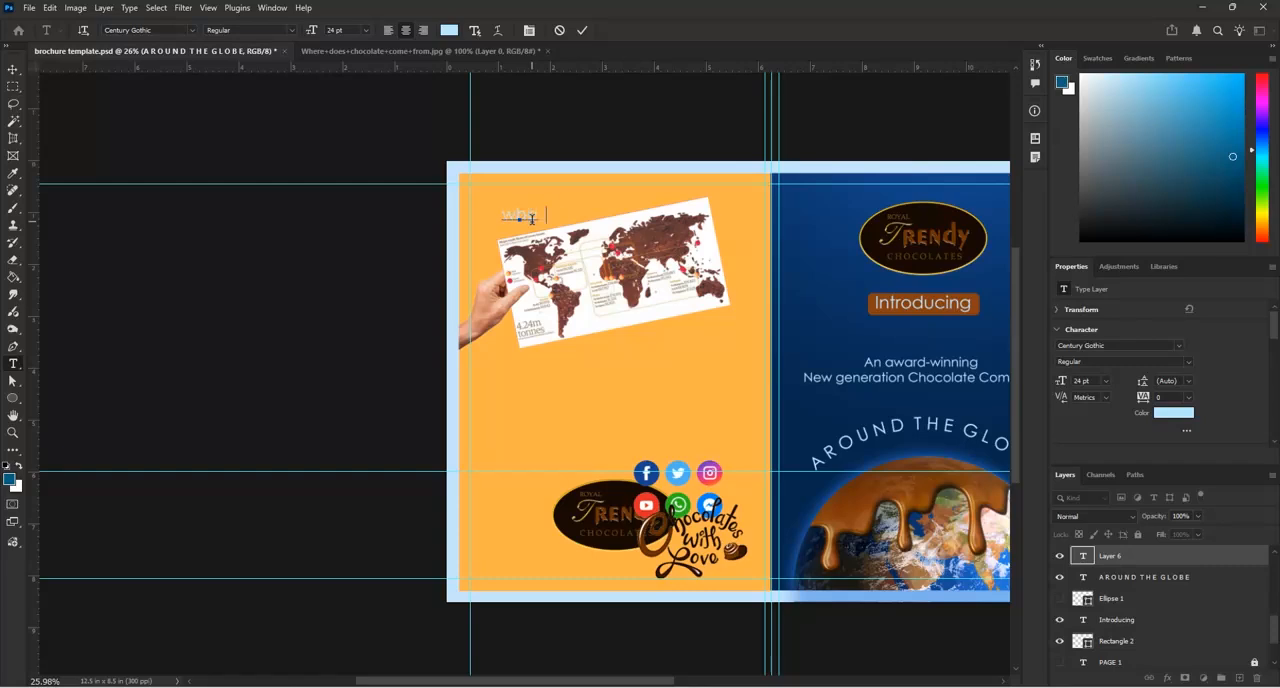
{"action": "type", "text": "where does chocolate co"}
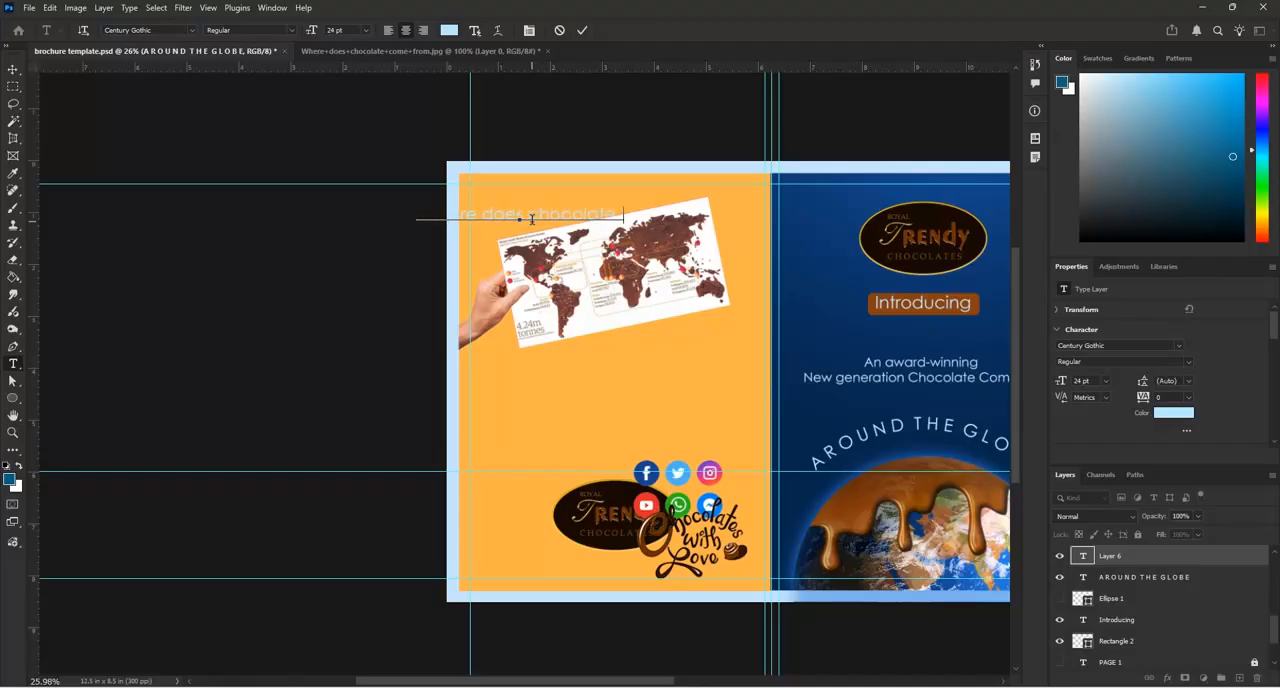
{"action": "type", "text": "me from?"}
{"action": "left_click", "coordinate": [584, 31]}
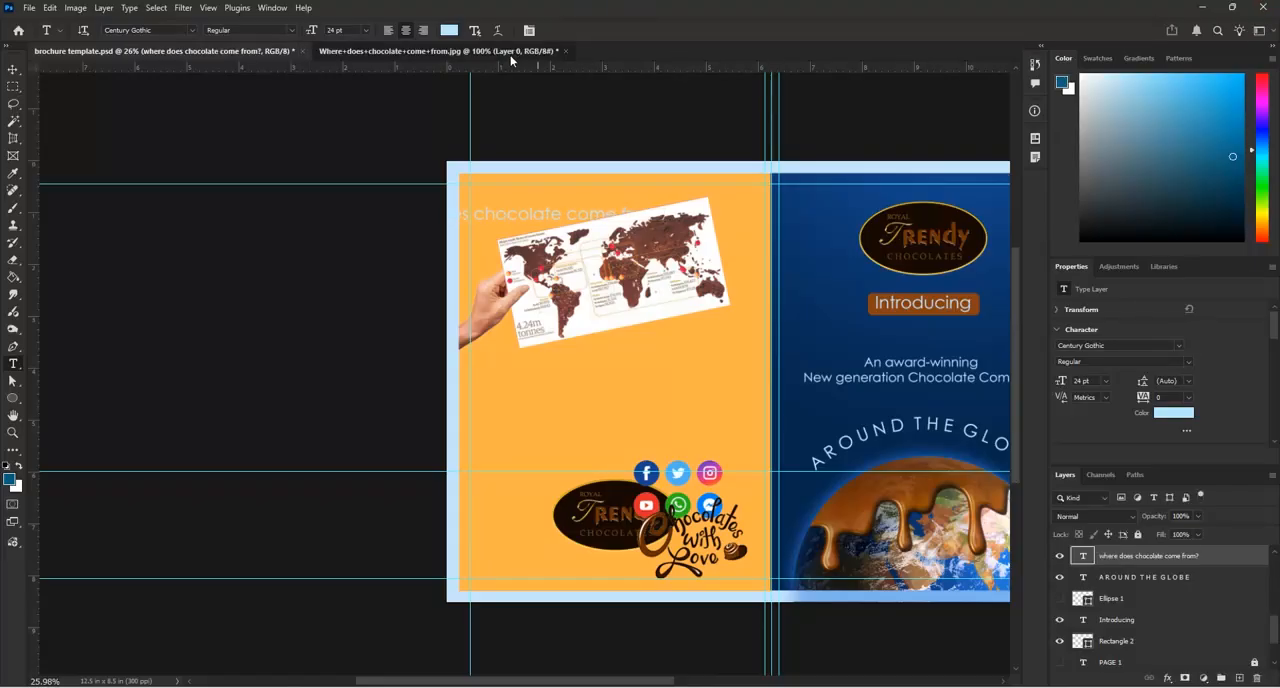
Check the source chocolate map image, then place the heading below the map and its layer directly above "Layer 1"
{"action": "left_click", "coordinate": [520, 50]}
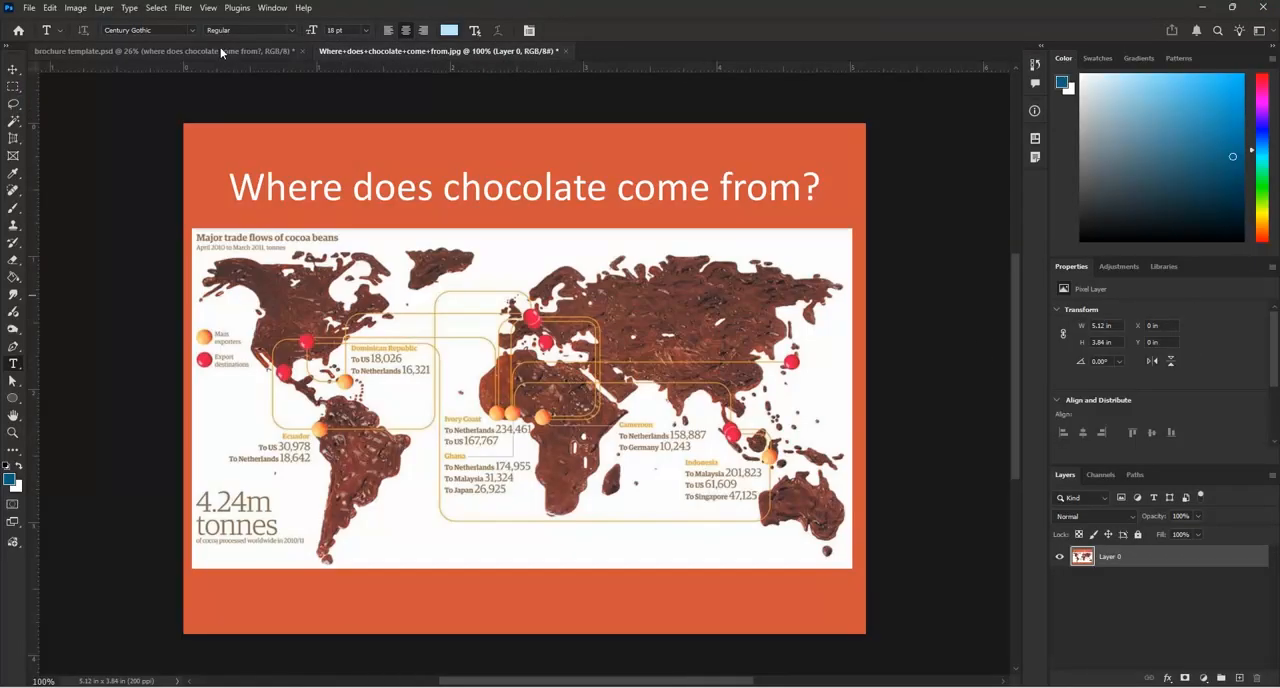
{"action": "left_click", "coordinate": [221, 52]}
{"action": "scroll", "coordinate": [508, 227], "scroll_direction": "up", "scroll_amount": 3}
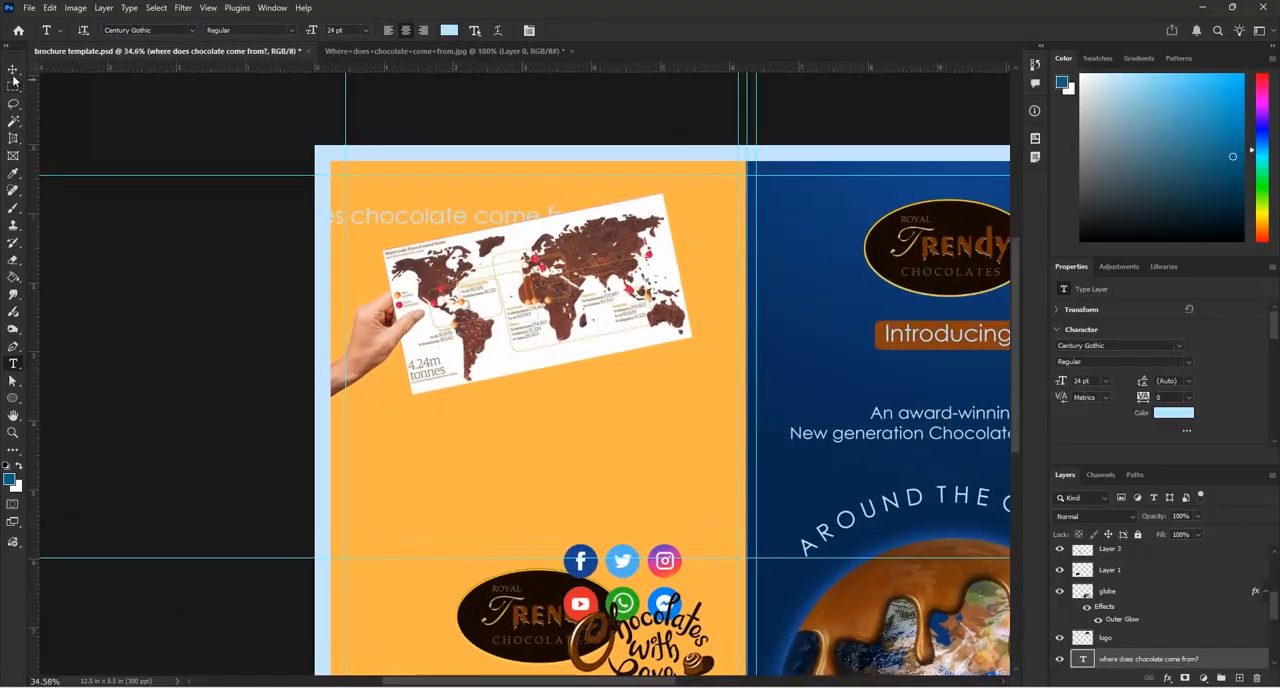
{"action": "left_click", "coordinate": [13, 70]}
{"action": "left_click_drag", "start_coordinate": [424, 214], "coordinate": [560, 399]}
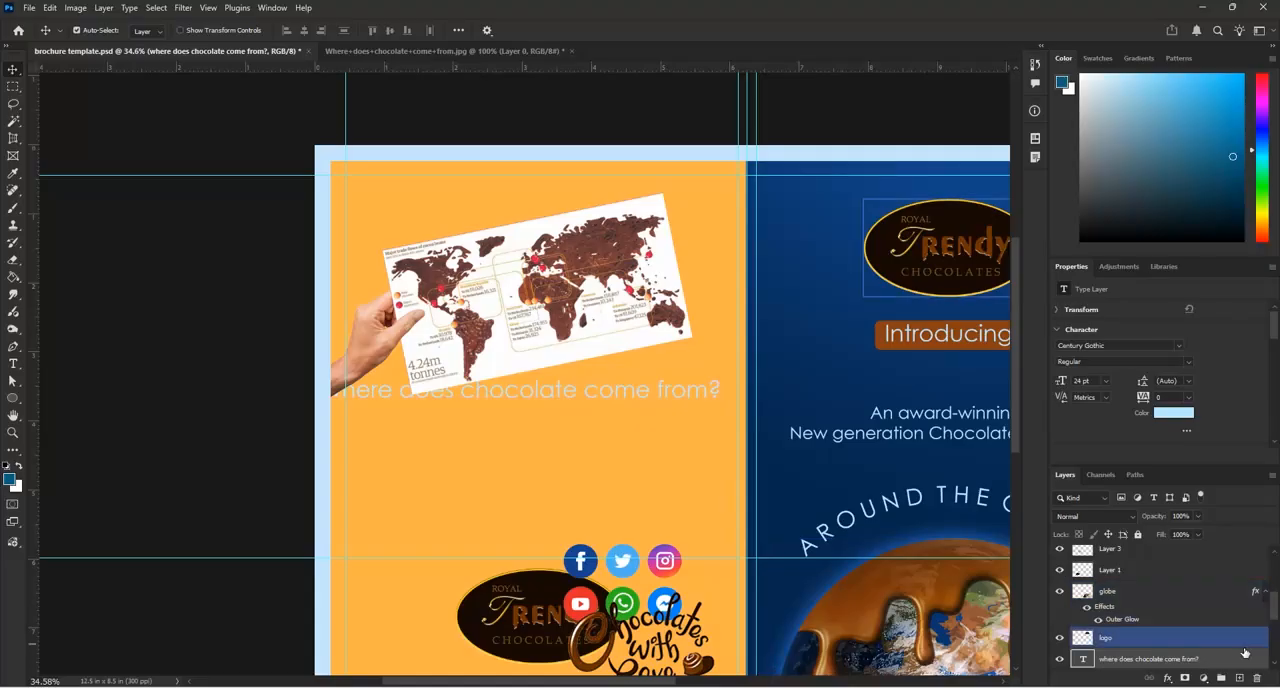
{"action": "left_click_drag", "start_coordinate": [1243, 660], "coordinate": [1236, 562]}
{"action": "left_click_drag", "start_coordinate": [645, 360], "coordinate": [671, 386]}
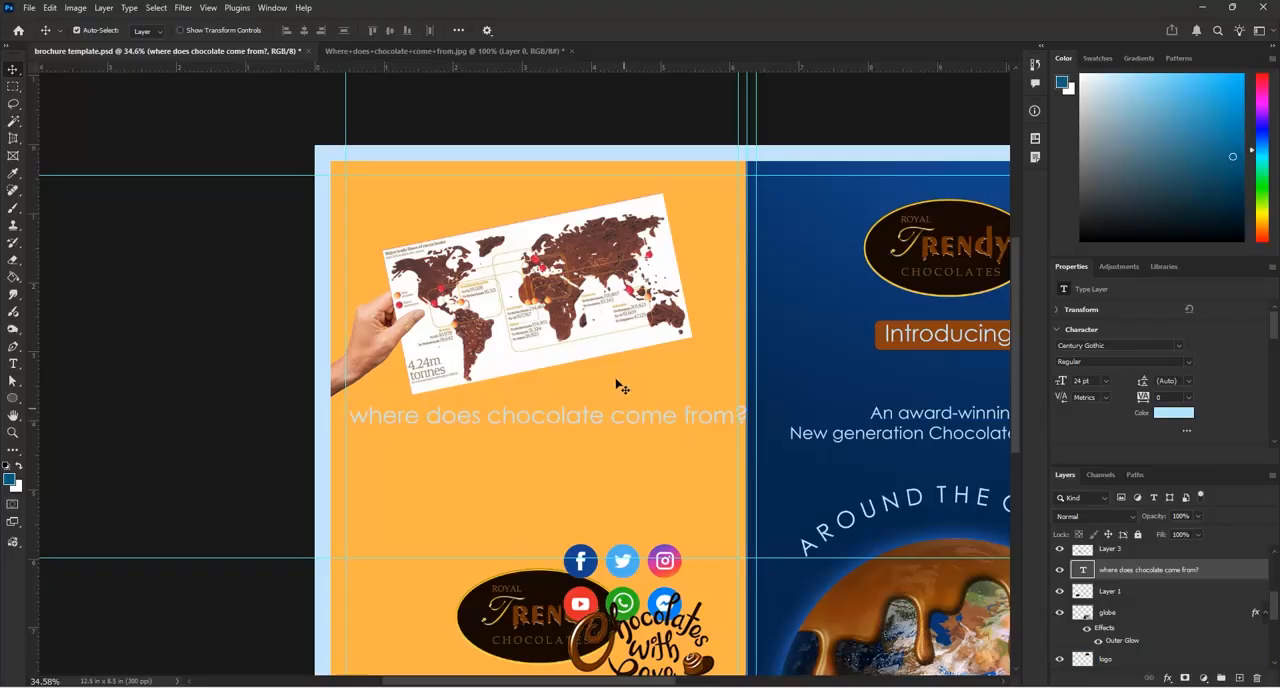
Load the outline of "Rectangle 1" as a selection covering page 4 and create a new empty layer
{"action": "left_click", "coordinate": [634, 381]}
{"action": "scroll", "coordinate": [618, 310], "scroll_direction": "down", "scroll_amount": 3}
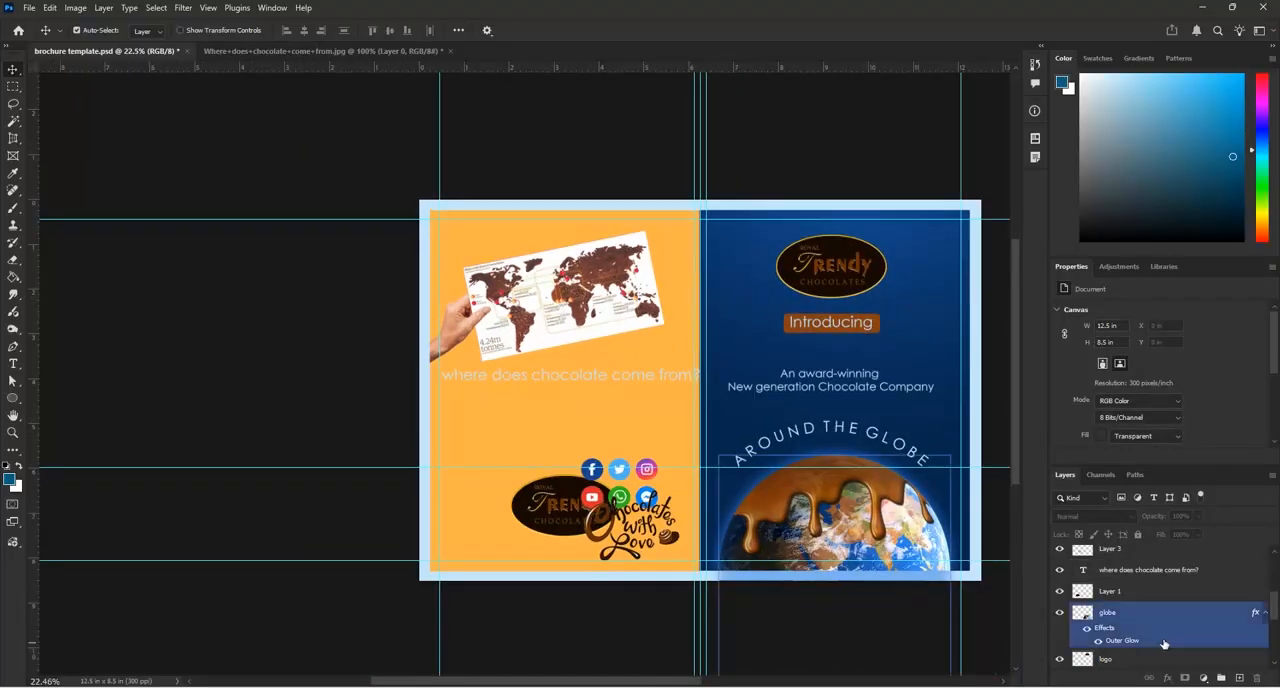
{"action": "scroll", "coordinate": [1168, 638], "scroll_direction": "down", "scroll_amount": 3}
{"action": "scroll", "coordinate": [1170, 633], "scroll_direction": "down", "scroll_amount": 2}
{"action": "left_click", "coordinate": [1095, 662]}
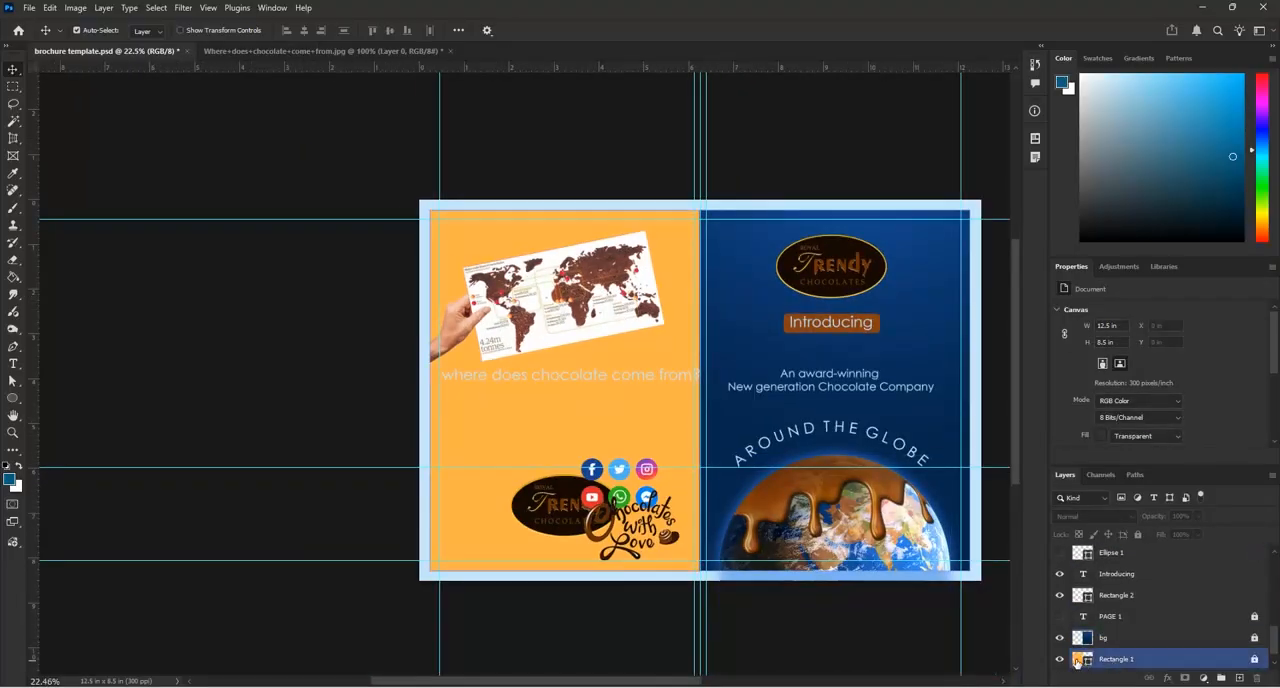
{"action": "left_click", "coordinate": [1077, 662], "text": "ctrl"}
{"action": "left_click", "coordinate": [1239, 679]}
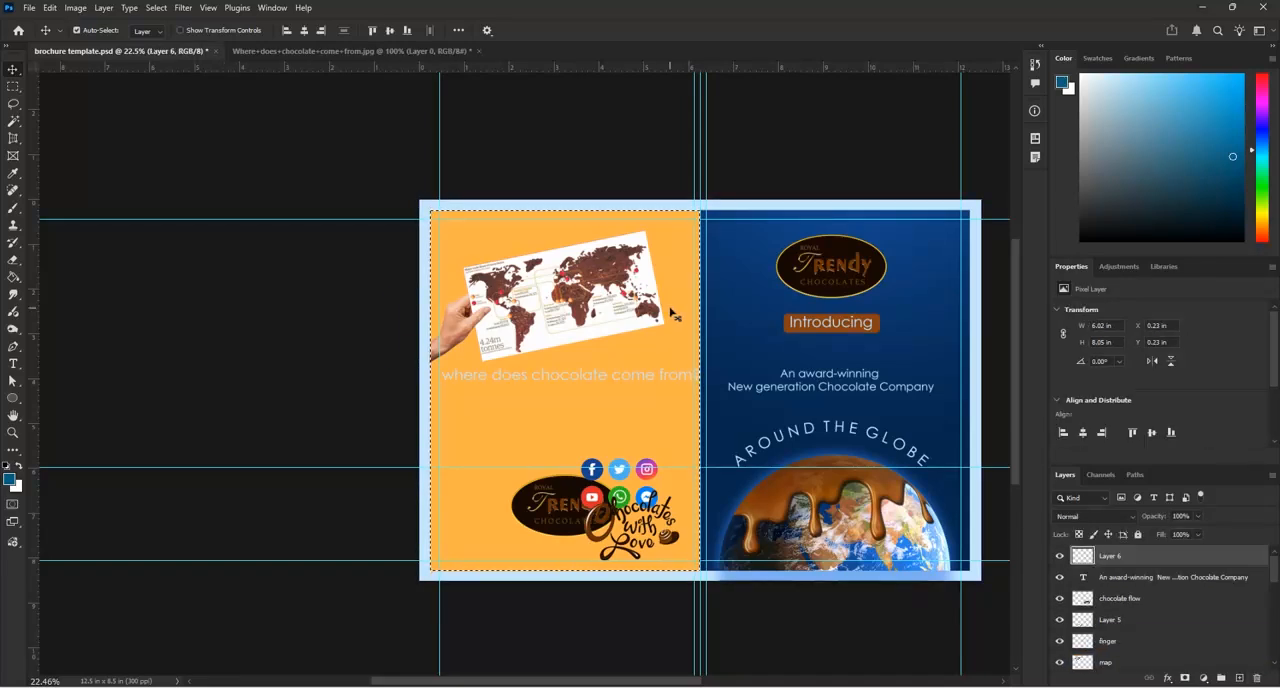
Fill the page 4 selection with dark blue sampled from the front cover background, and clear the selection
{"action": "key", "text": "i"}
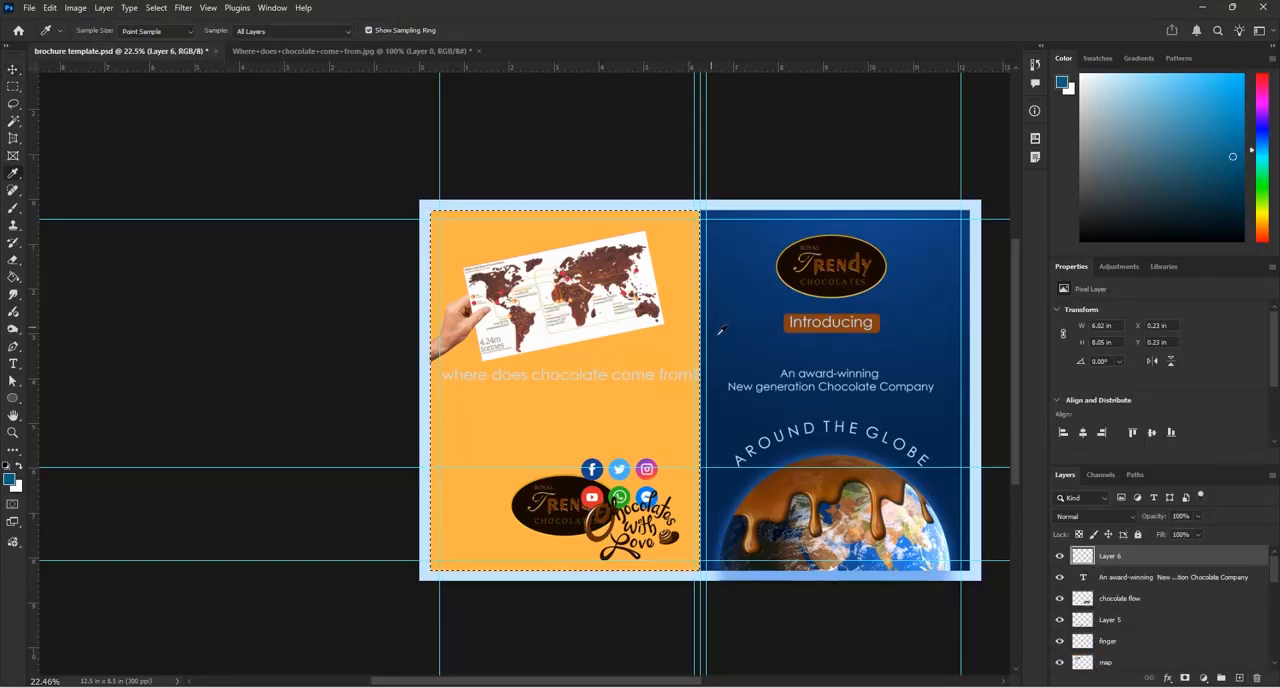
{"action": "left_click", "coordinate": [909, 356]}
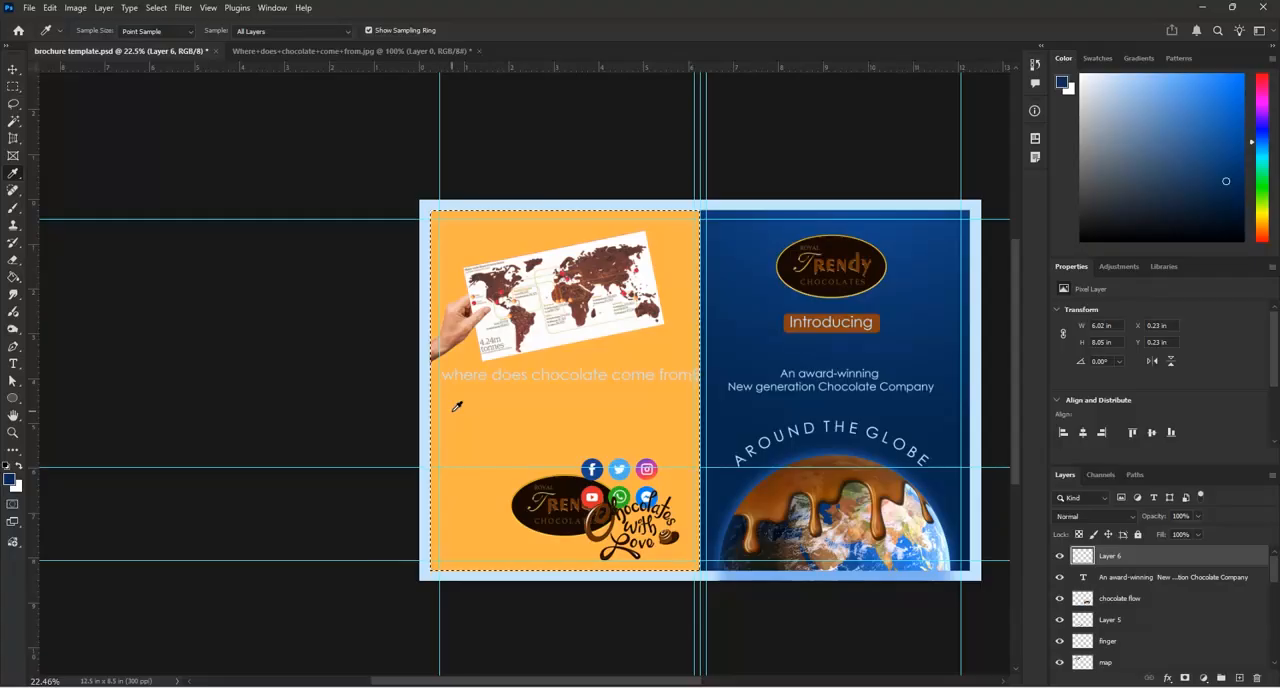
{"action": "key", "text": "alt+BackSpace"}
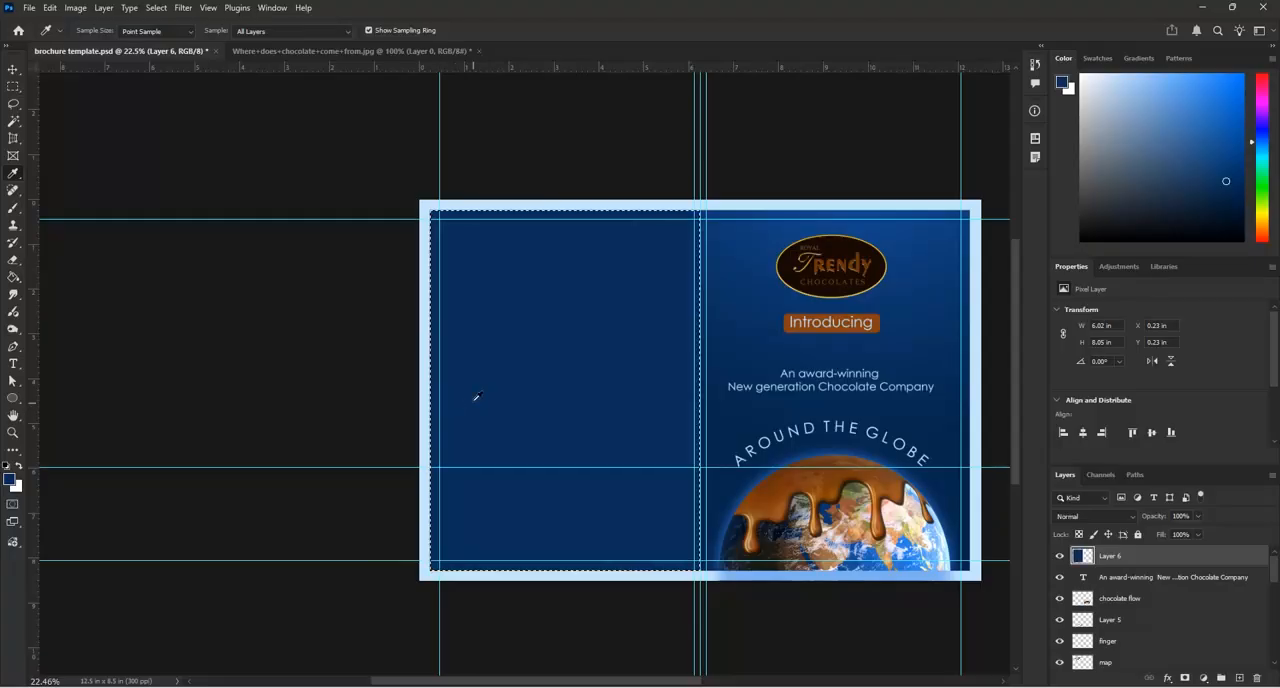
{"action": "key", "text": "ctrl+d"}
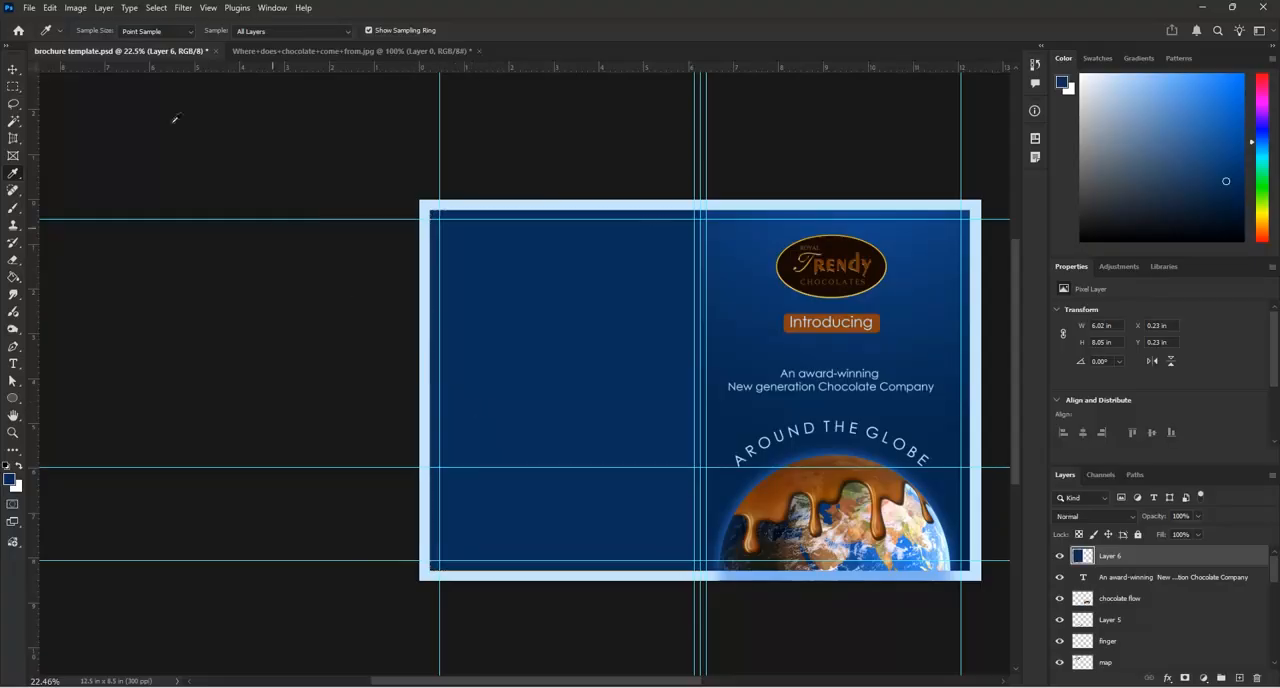
Move the dark blue "Layer 6" down the layer stack to between "Rectangle 2" and "PAGE 1"
{"action": "left_click", "coordinate": [14, 70]}
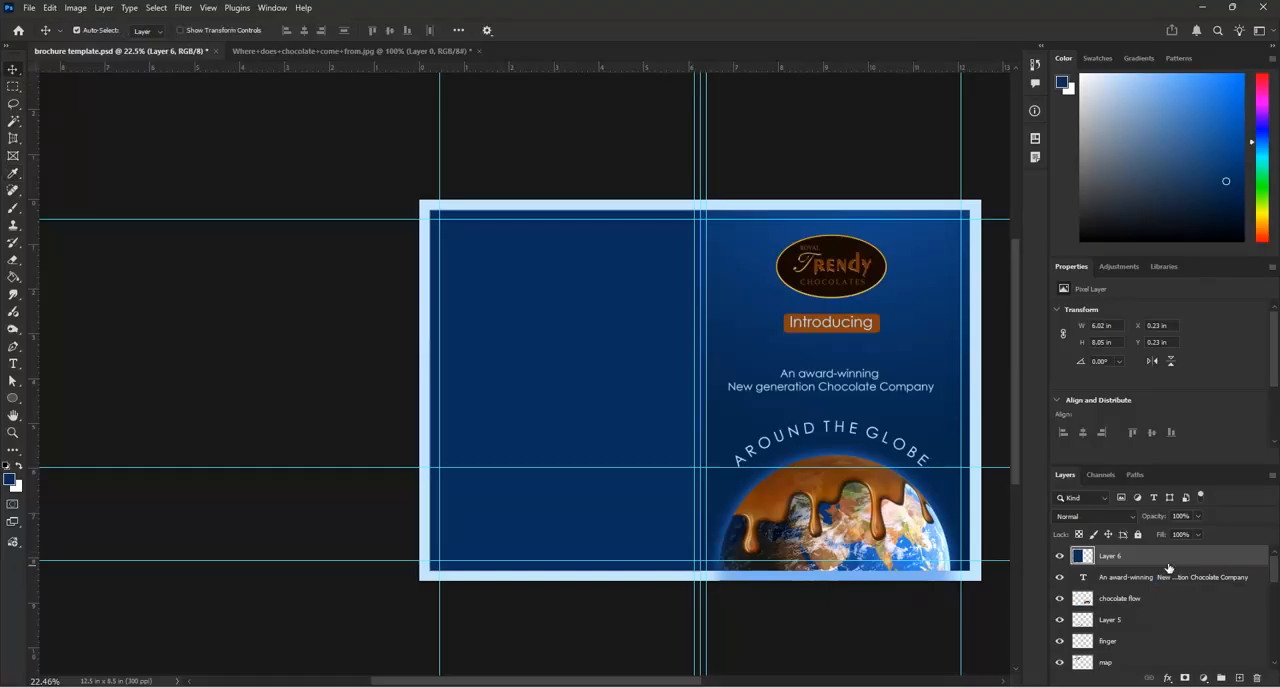
{"action": "left_click_drag", "start_coordinate": [1170, 566], "coordinate": [1166, 635]}
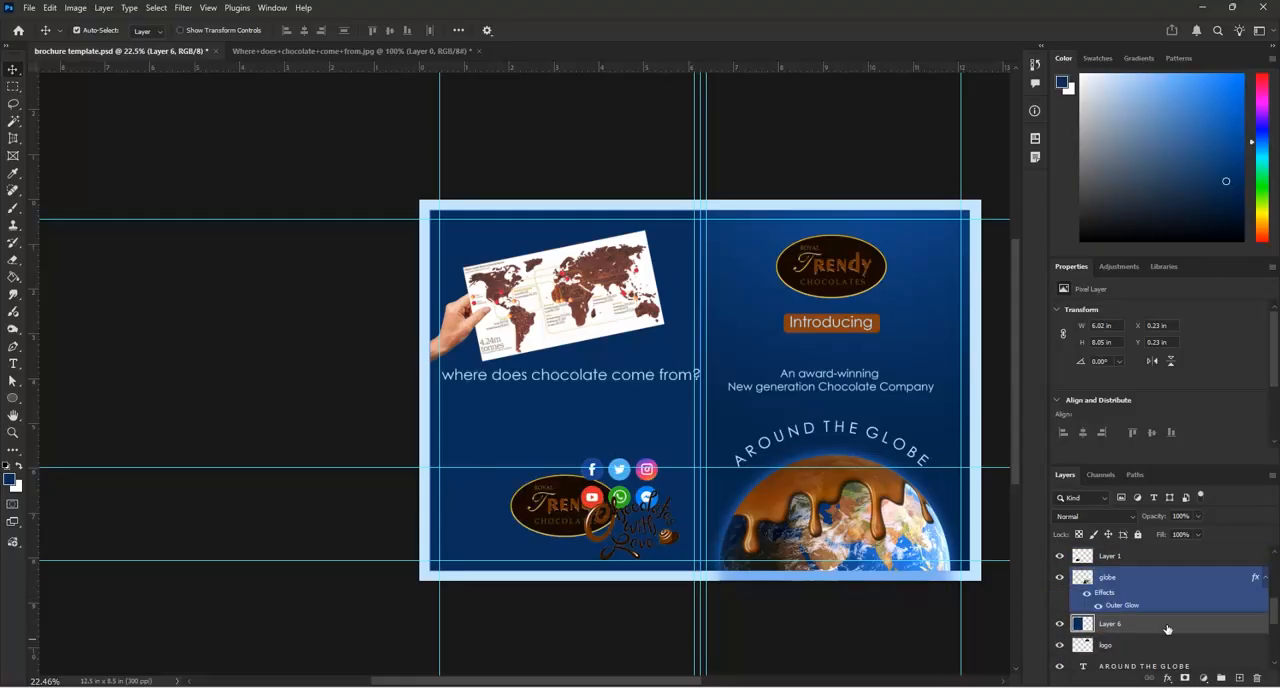
{"action": "scroll", "coordinate": [1166, 625], "scroll_direction": "down", "scroll_amount": 2}
{"action": "left_click_drag", "start_coordinate": [1178, 566], "coordinate": [1190, 632]}
{"action": "scroll", "coordinate": [1184, 620], "scroll_direction": "down", "scroll_amount": 1}
{"action": "left_click_drag", "start_coordinate": [1180, 563], "coordinate": [1190, 622]}
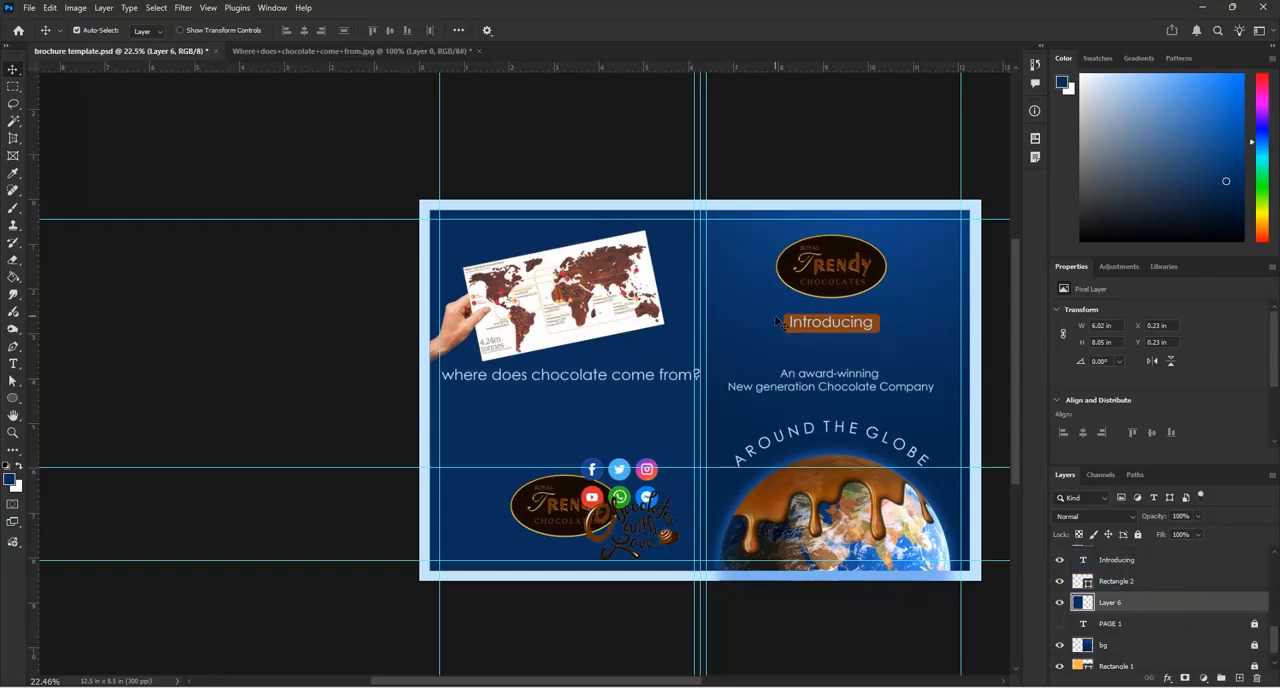
Rename the dark blue background layer "Layer 6" as "4rth bg"
{"action": "scroll", "coordinate": [780, 320], "scroll_direction": "up", "scroll_amount": 1}
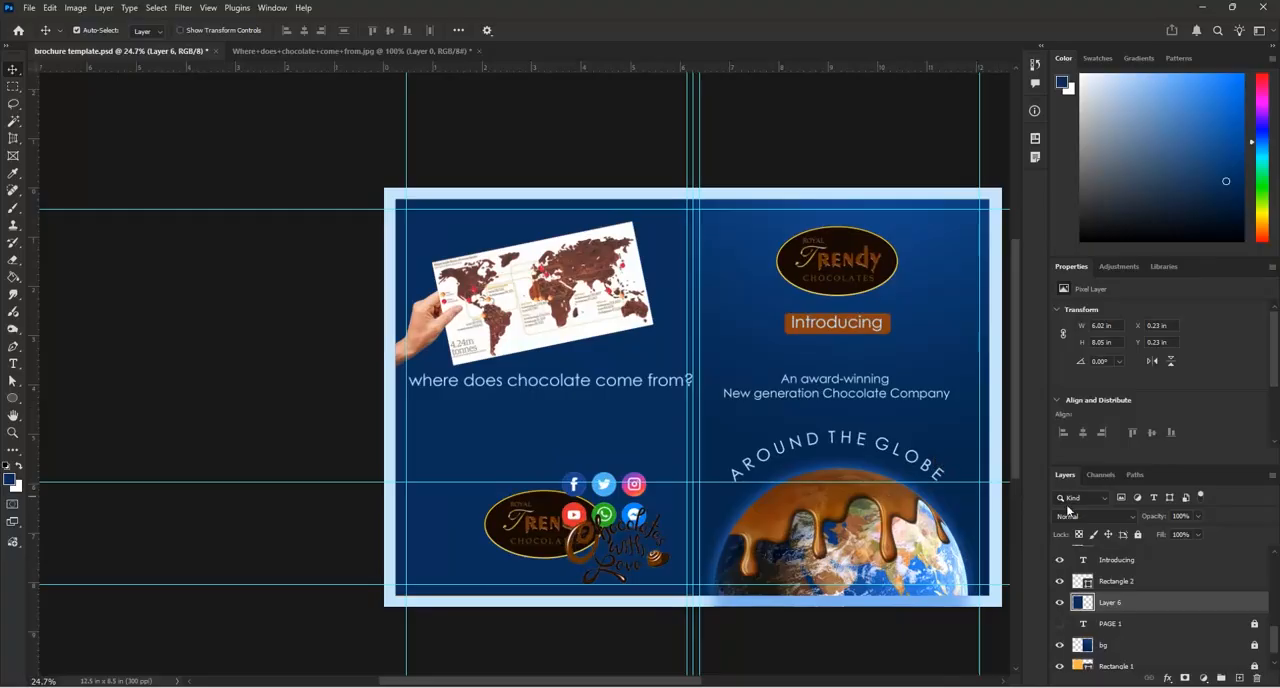
{"action": "double_click", "coordinate": [1111, 602]}
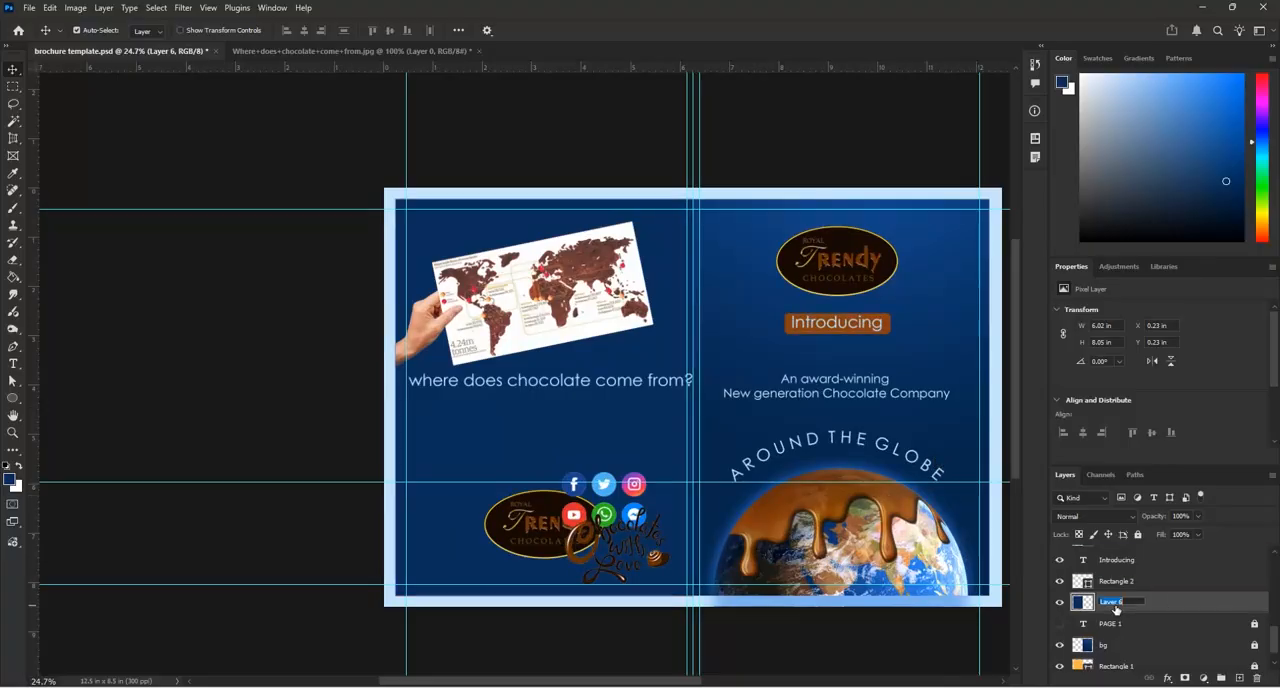
{"action": "type", "text": "4rth bg"}
{"action": "key", "text": "Return"}
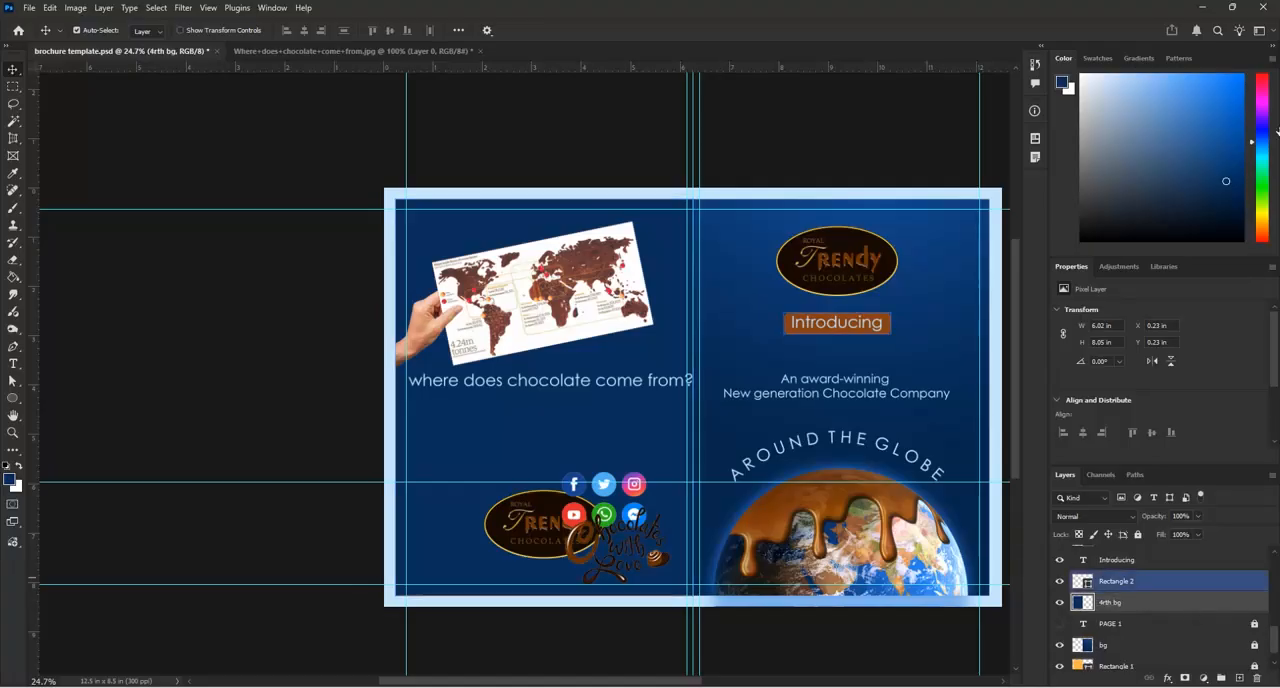
Break the page 4 heading into two lines after "does" and reposition it closer beneath the map
{"action": "left_click_drag", "start_coordinate": [612, 388], "coordinate": [669, 400]}
{"action": "scroll", "coordinate": [570, 403], "scroll_direction": "up", "scroll_amount": 3}
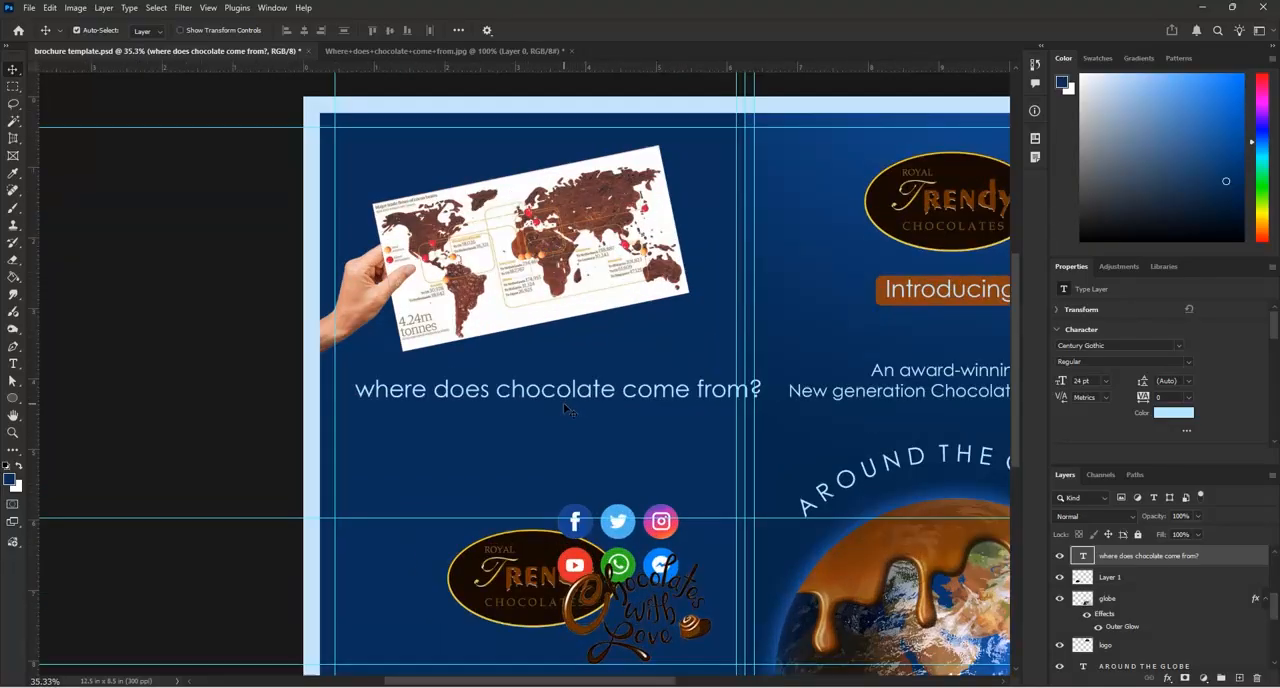
{"action": "double_click", "coordinate": [483, 388]}
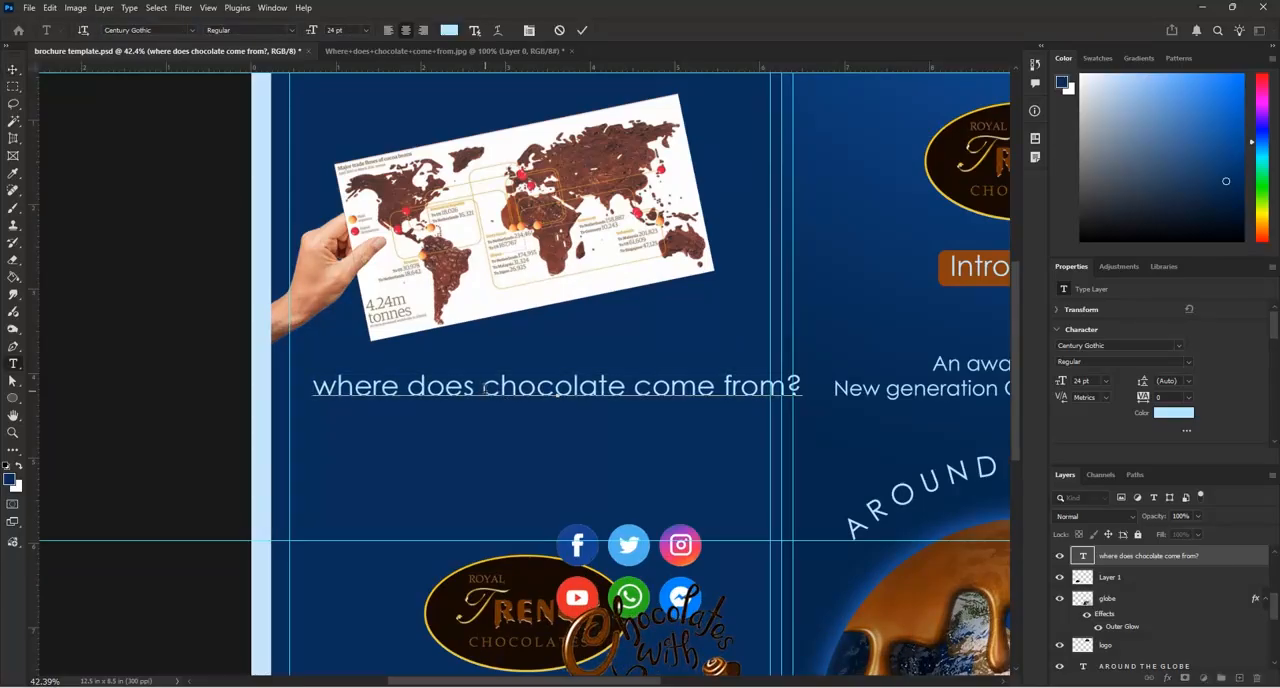
{"action": "key", "text": "Return"}
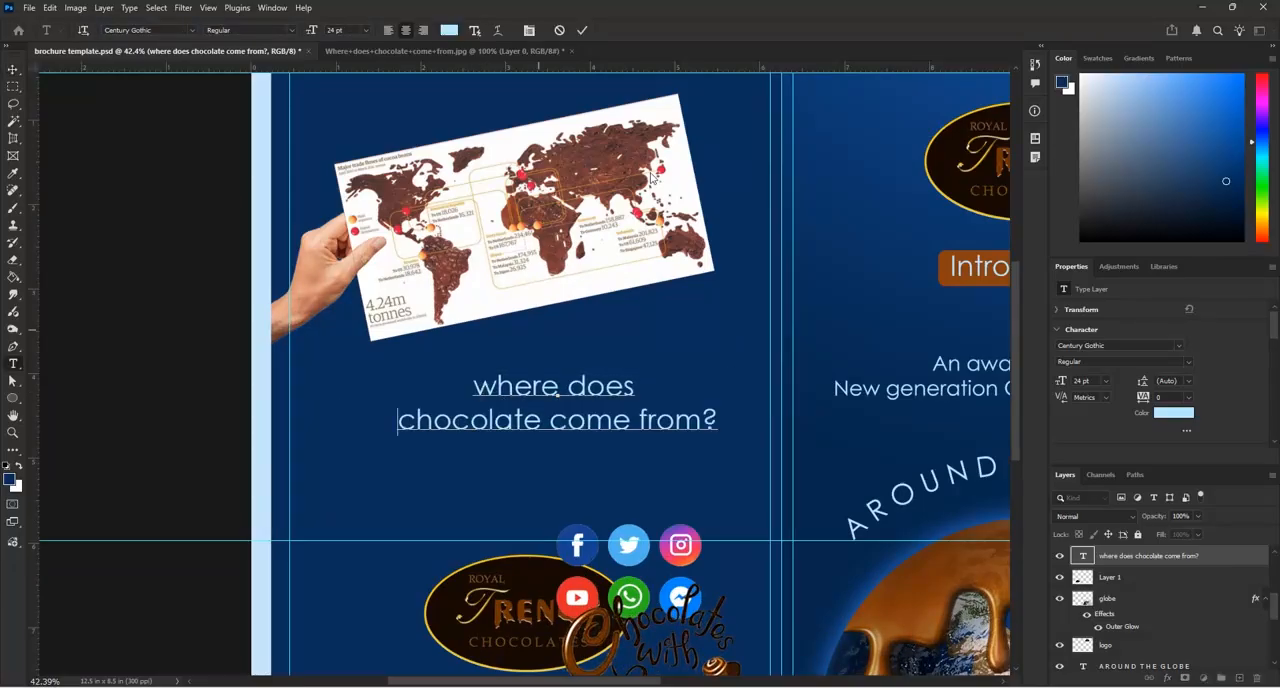
{"action": "left_click", "coordinate": [582, 30]}
{"action": "key", "text": "v"}
{"action": "scroll", "coordinate": [628, 404], "scroll_direction": "down", "scroll_amount": 2}
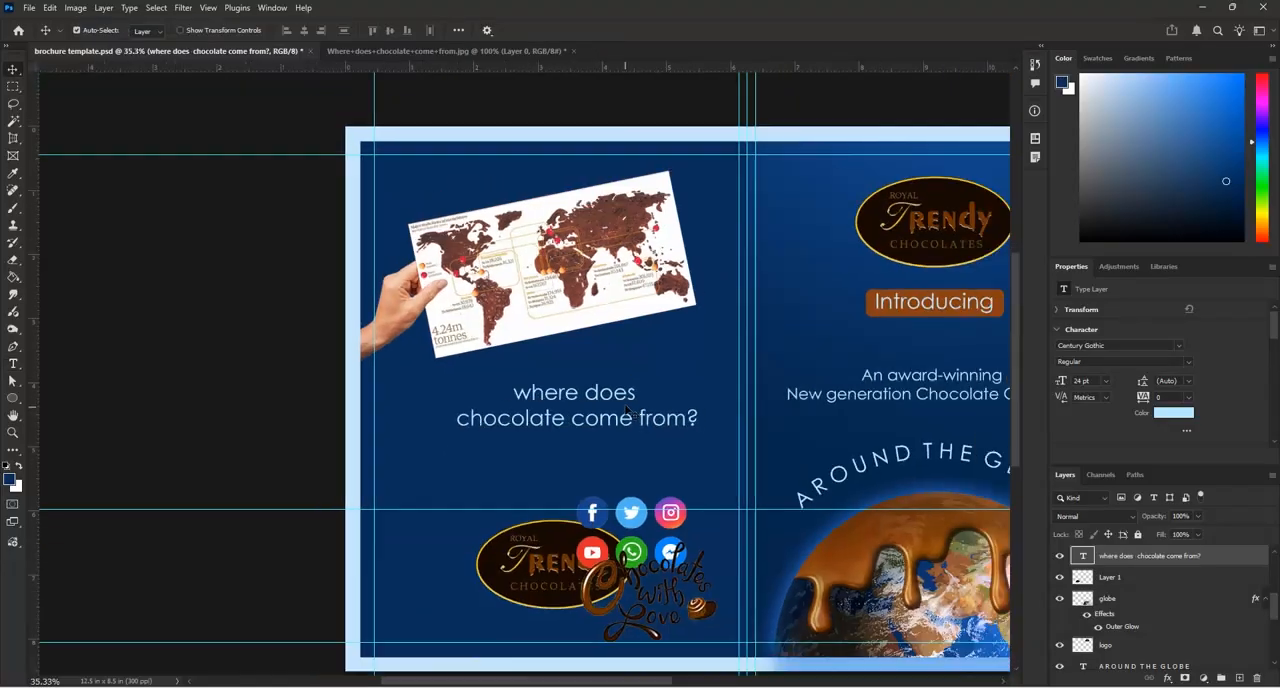
{"action": "left_click_drag", "start_coordinate": [628, 404], "coordinate": [642, 372]}
Raise the linked hand and map with the wrist meeting the page's left edge, and move the heading up just beneath the map
{"action": "left_click_drag", "start_coordinate": [630, 296], "coordinate": [584, 273]}
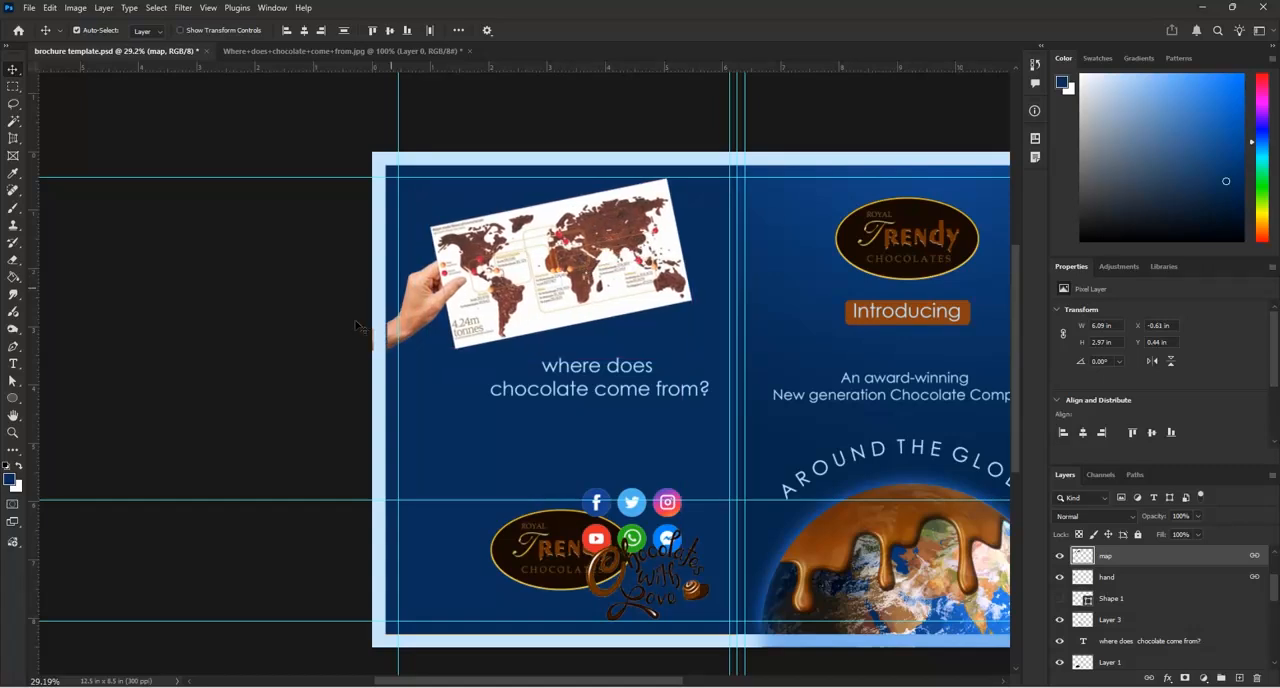
{"action": "scroll", "coordinate": [395, 332], "scroll_direction": "up", "scroll_amount": 2}
{"action": "scroll", "coordinate": [395, 336], "scroll_direction": "up", "scroll_amount": 2}
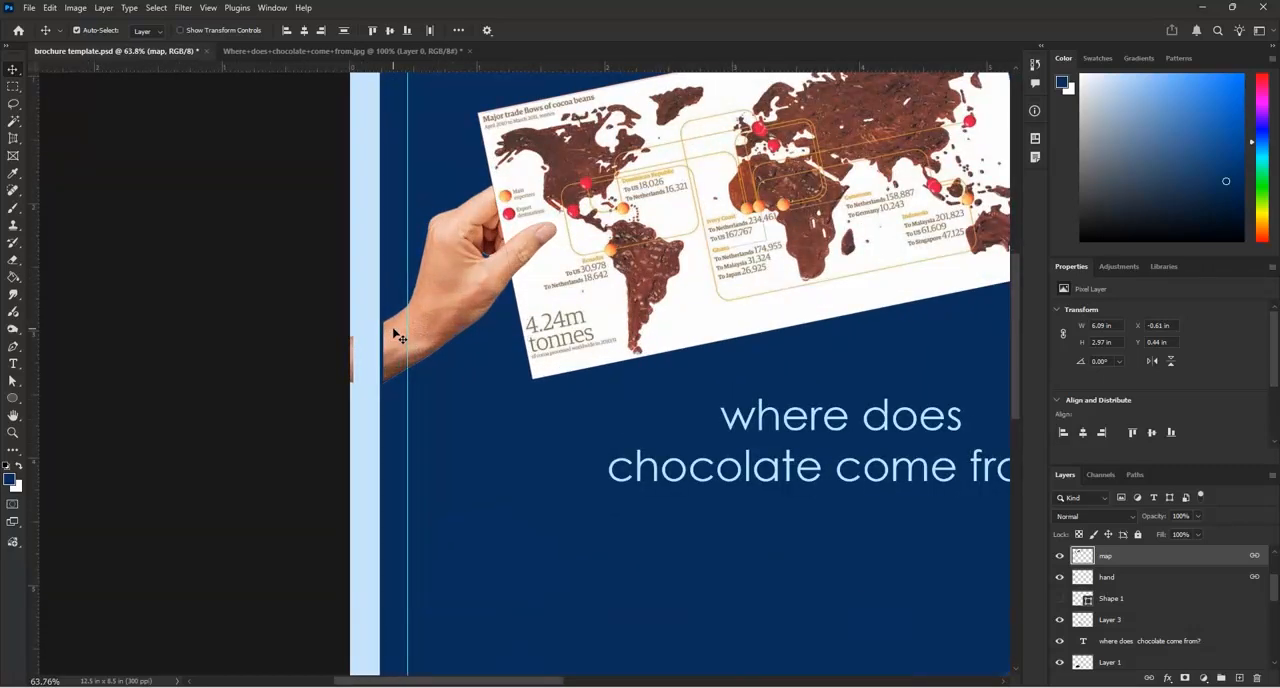
{"action": "left_click", "coordinate": [397, 336]}
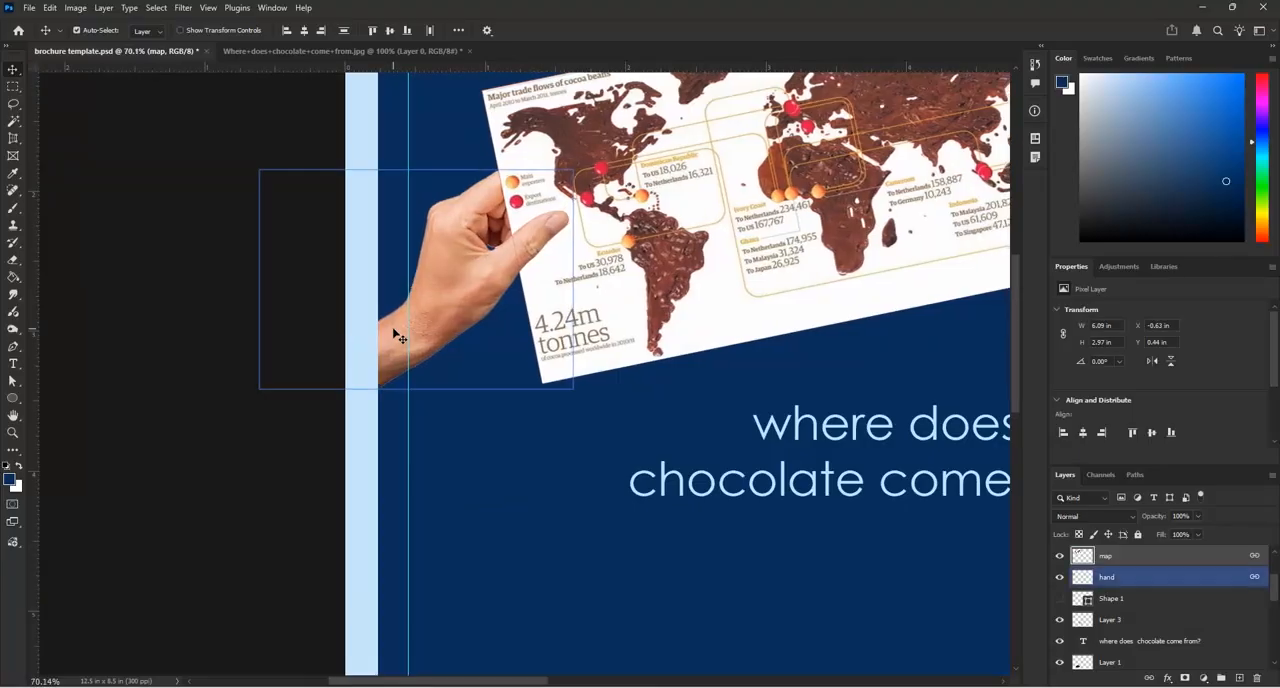
{"action": "scroll", "coordinate": [397, 337], "scroll_direction": "down", "scroll_amount": 4}
{"action": "scroll", "coordinate": [474, 364], "scroll_direction": "down", "scroll_amount": 1}
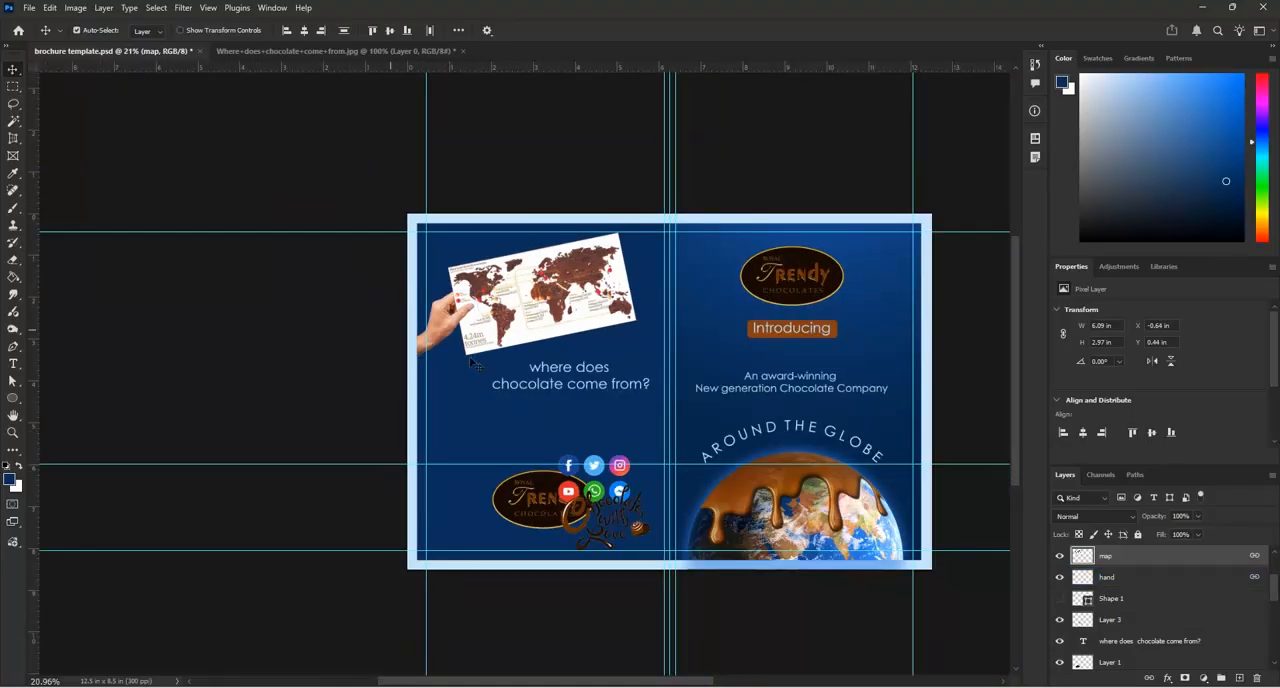
{"action": "scroll", "coordinate": [583, 388], "scroll_direction": "up", "scroll_amount": 3}
{"action": "left_click", "coordinate": [603, 356]}
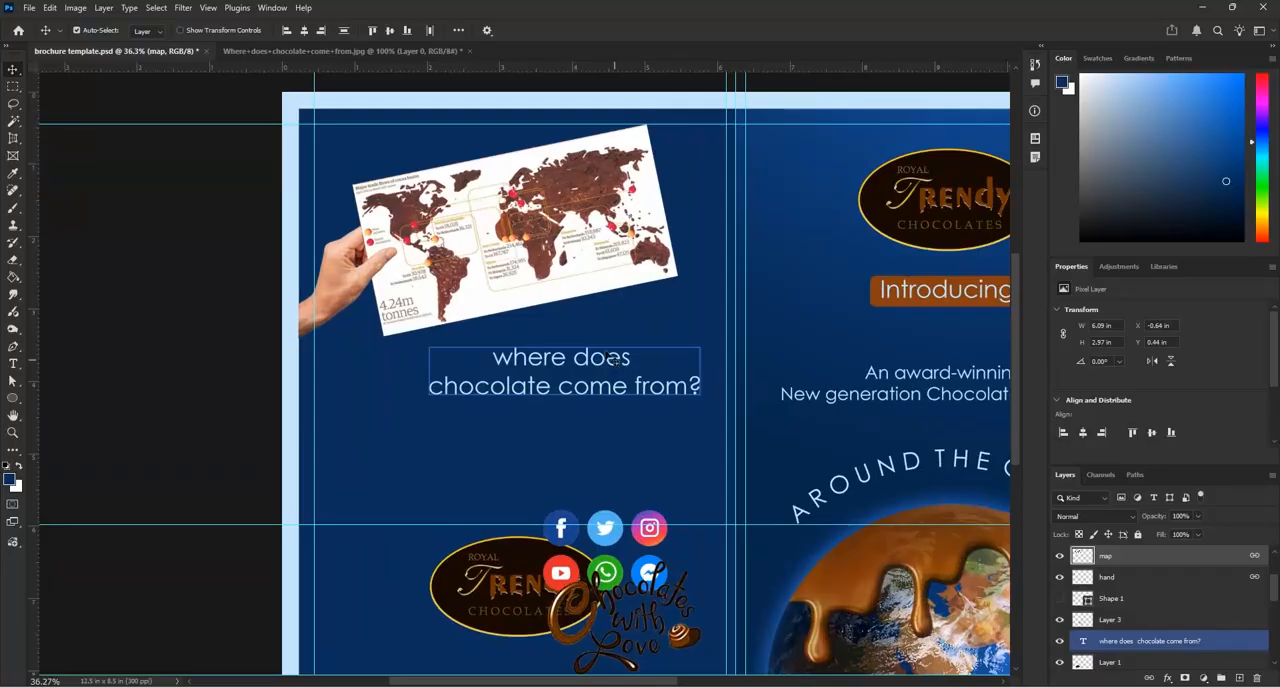
{"action": "left_click_drag", "start_coordinate": [603, 356], "coordinate": [603, 342]}
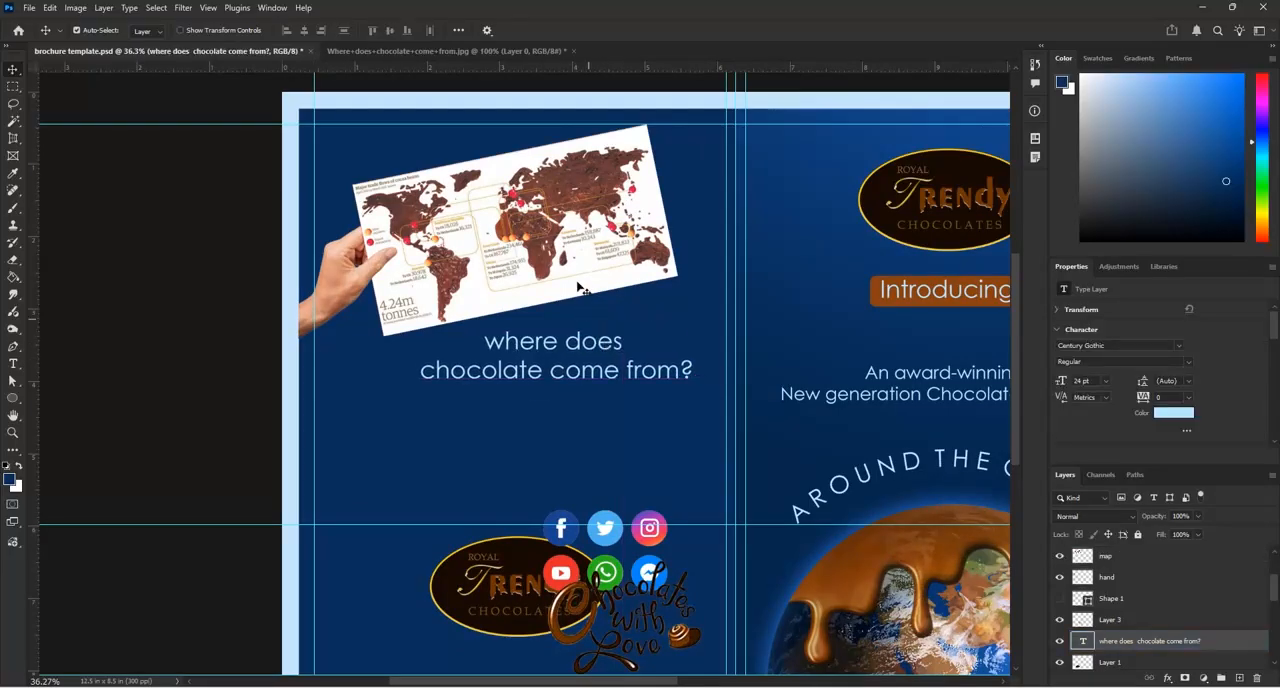
Separate the overlapping lower items, moving the social icons toward the fold, the oval logo down-left and the "Chocolates with Love" lettering below the heading
{"action": "scroll", "coordinate": [580, 290], "scroll_direction": "down", "scroll_amount": 3}
{"action": "left_click", "coordinate": [552, 437]}
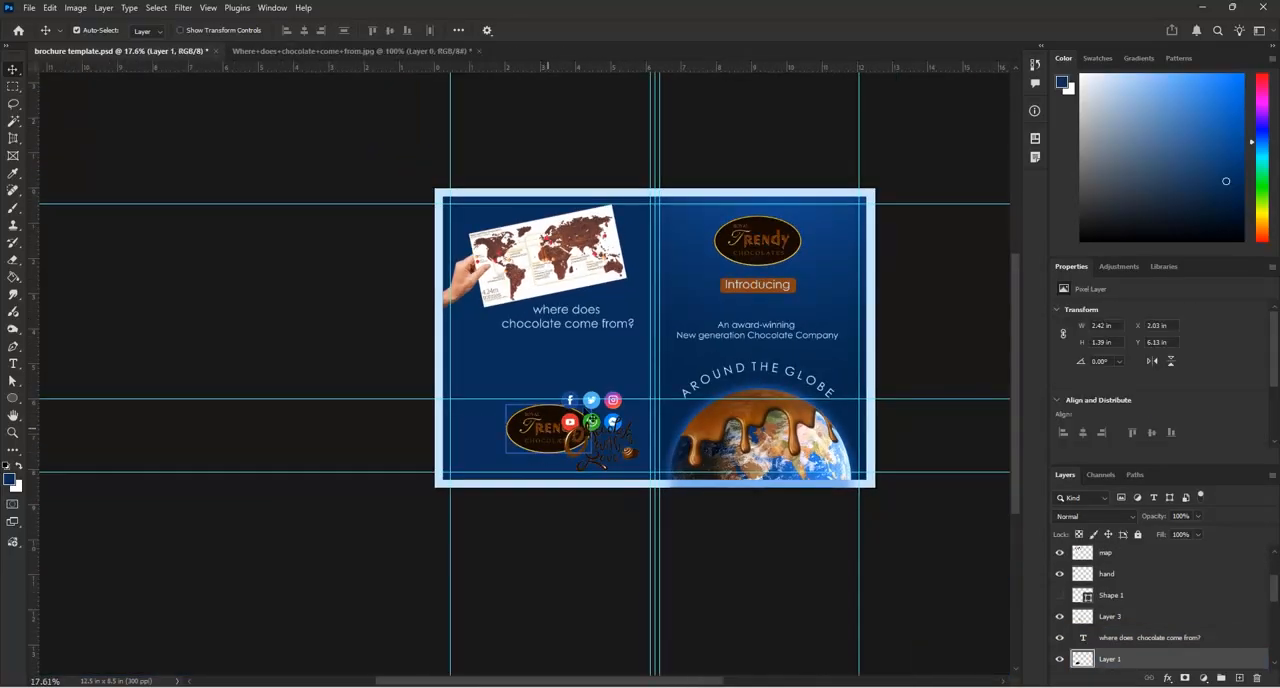
{"action": "left_click_drag", "start_coordinate": [613, 400], "coordinate": [675, 361]}
{"action": "left_click_drag", "start_coordinate": [552, 440], "coordinate": [518, 451]}
{"action": "left_click_drag", "start_coordinate": [590, 432], "coordinate": [548, 375]}
{"action": "scroll", "coordinate": [613, 346], "scroll_direction": "up", "scroll_amount": 6}
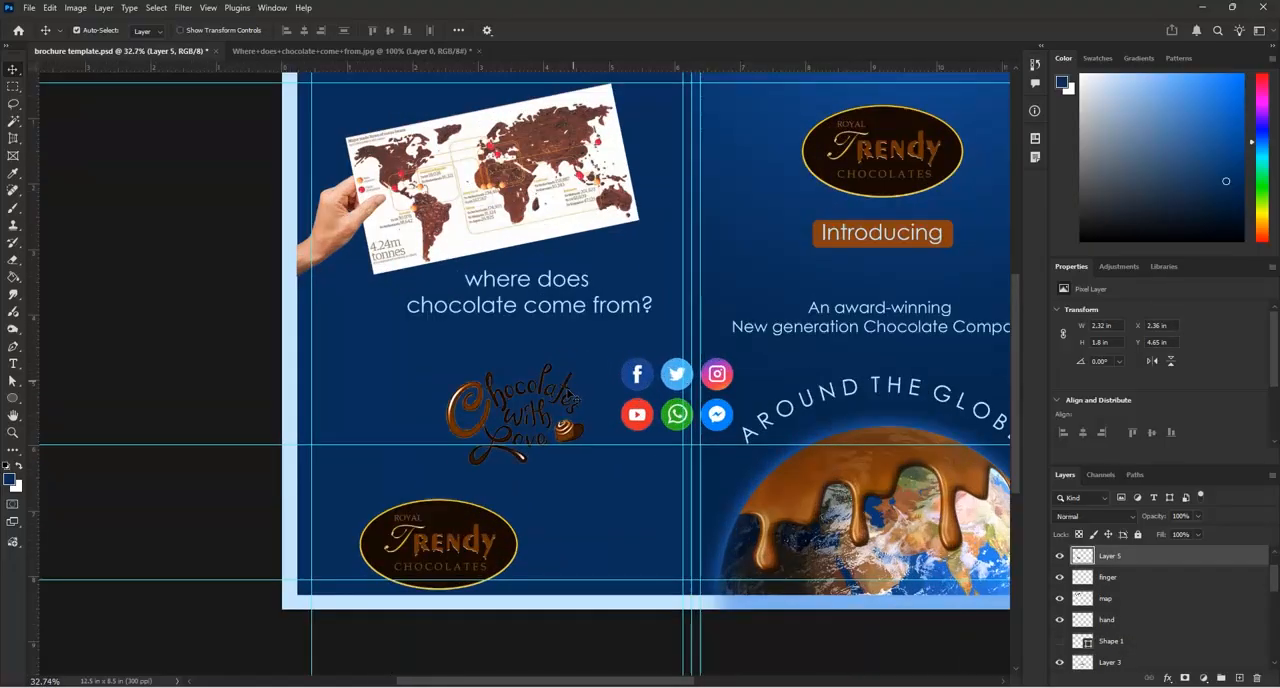
{"action": "left_click_drag", "start_coordinate": [579, 444], "coordinate": [569, 414]}
Place the oval Trendy logo directly below the "Chocolates with Love" lettering and scale it to about 83.8%
{"action": "left_click_drag", "start_coordinate": [468, 541], "coordinate": [536, 488]}
{"action": "key", "text": "ctrl+t"}
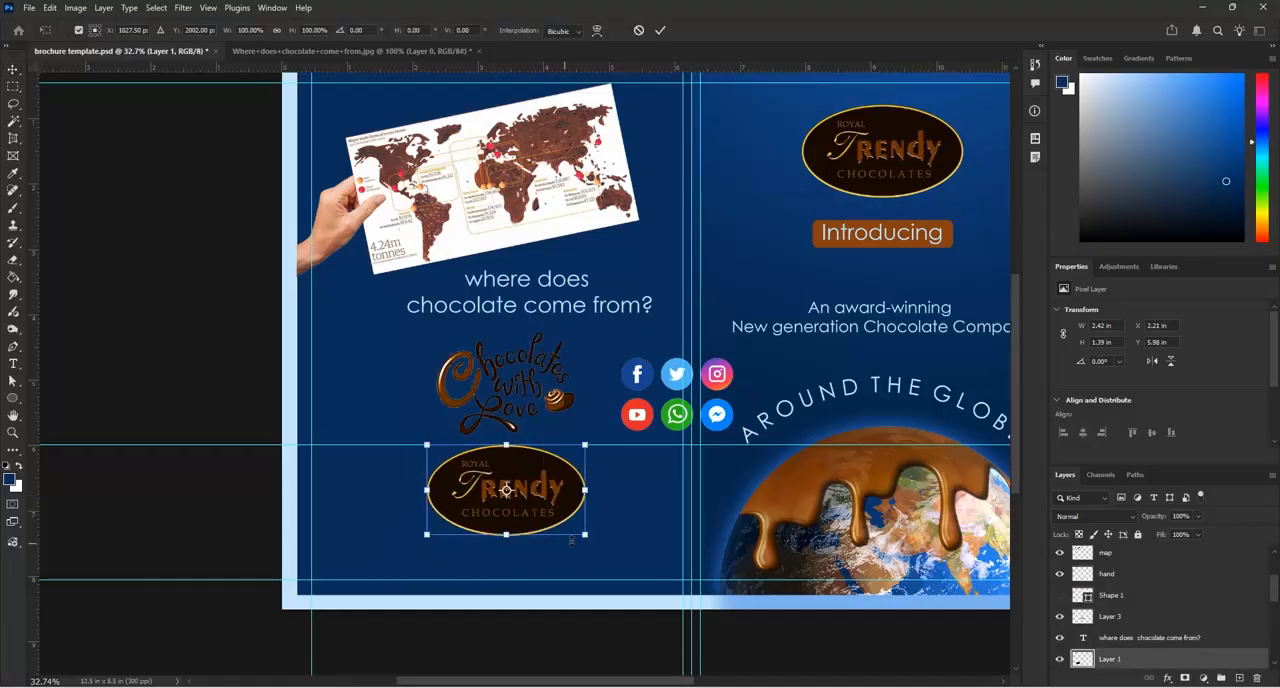
{"action": "left_click_drag", "start_coordinate": [585, 536], "coordinate": [560, 519]}
{"action": "left_click", "coordinate": [660, 30]}
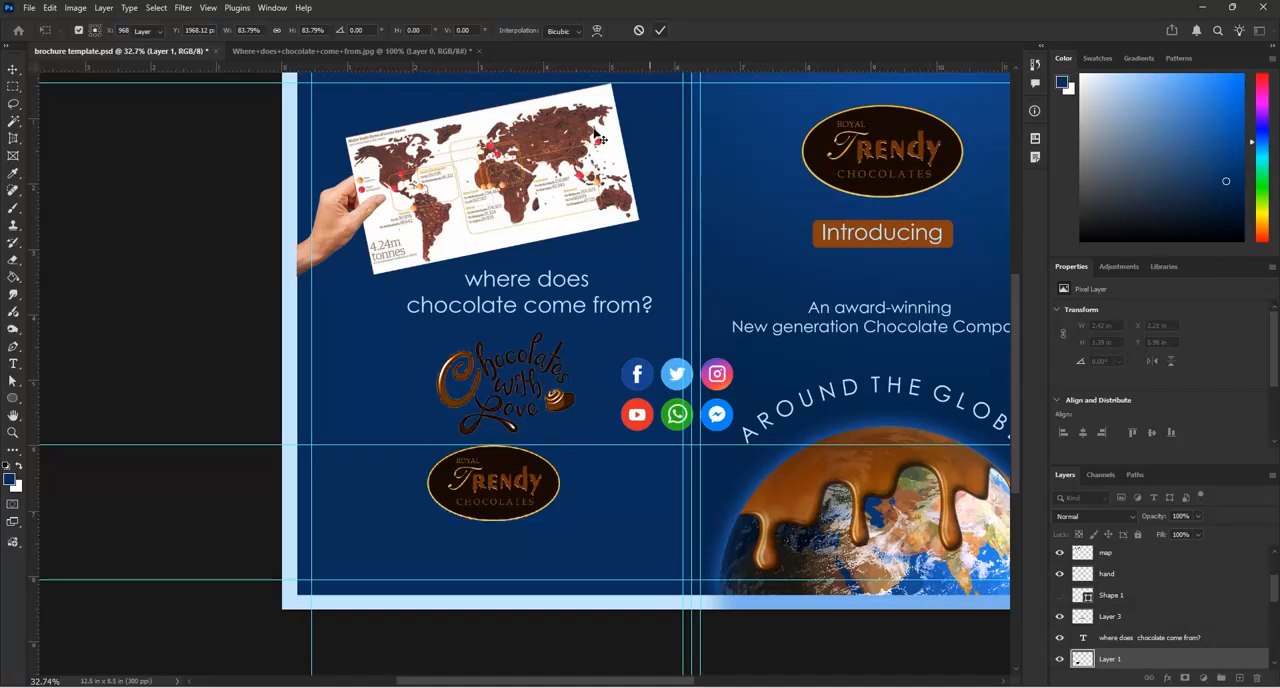
Commit the logo's scaling and rename the "Chocolates with Love" lettering layer as "text"
{"action": "scroll", "coordinate": [564, 440], "scroll_direction": "down", "scroll_amount": 1}
{"action": "scroll", "coordinate": [520, 430], "scroll_direction": "up", "scroll_amount": 3}
{"action": "left_click", "coordinate": [447, 432]}
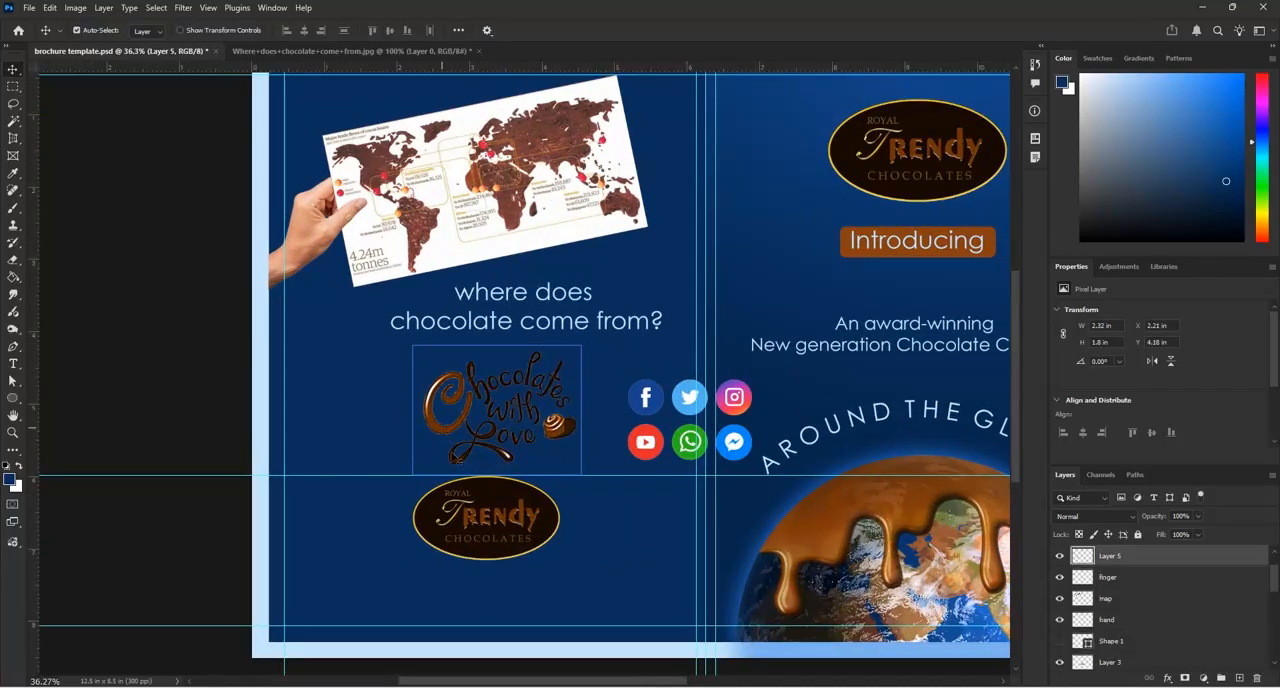
{"action": "left_click", "coordinate": [1059, 556]}
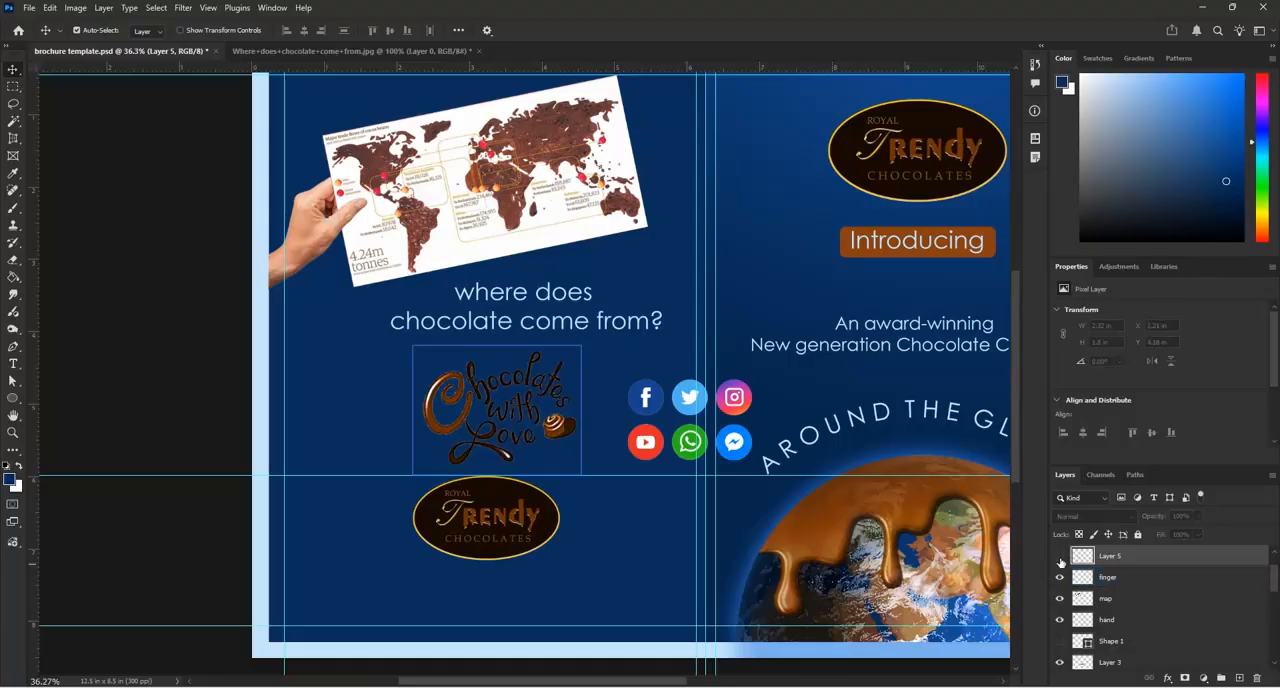
{"action": "left_click", "coordinate": [1059, 556]}
{"action": "double_click", "coordinate": [1110, 556]}
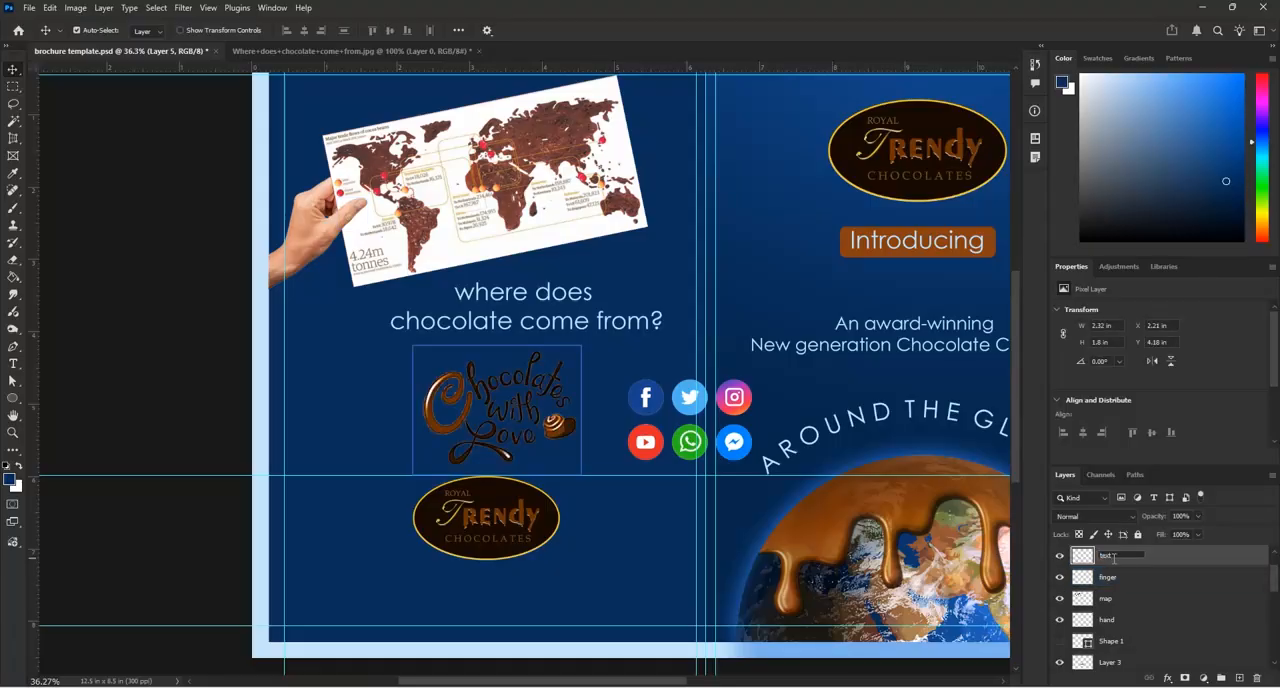
{"action": "key", "text": "Return"}
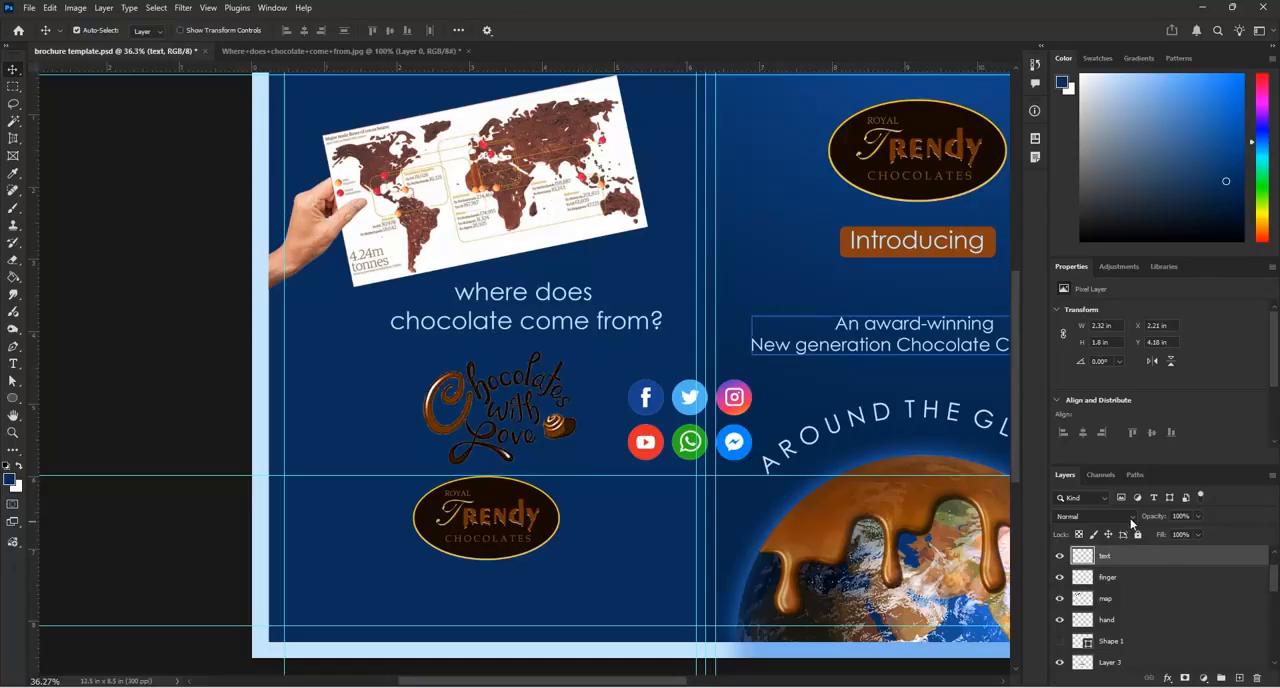
Try other blend modes and a reduced-size Bevel & Emboss effect on the "Chocolates with Love" lettering
{"action": "left_click", "coordinate": [1128, 518]}
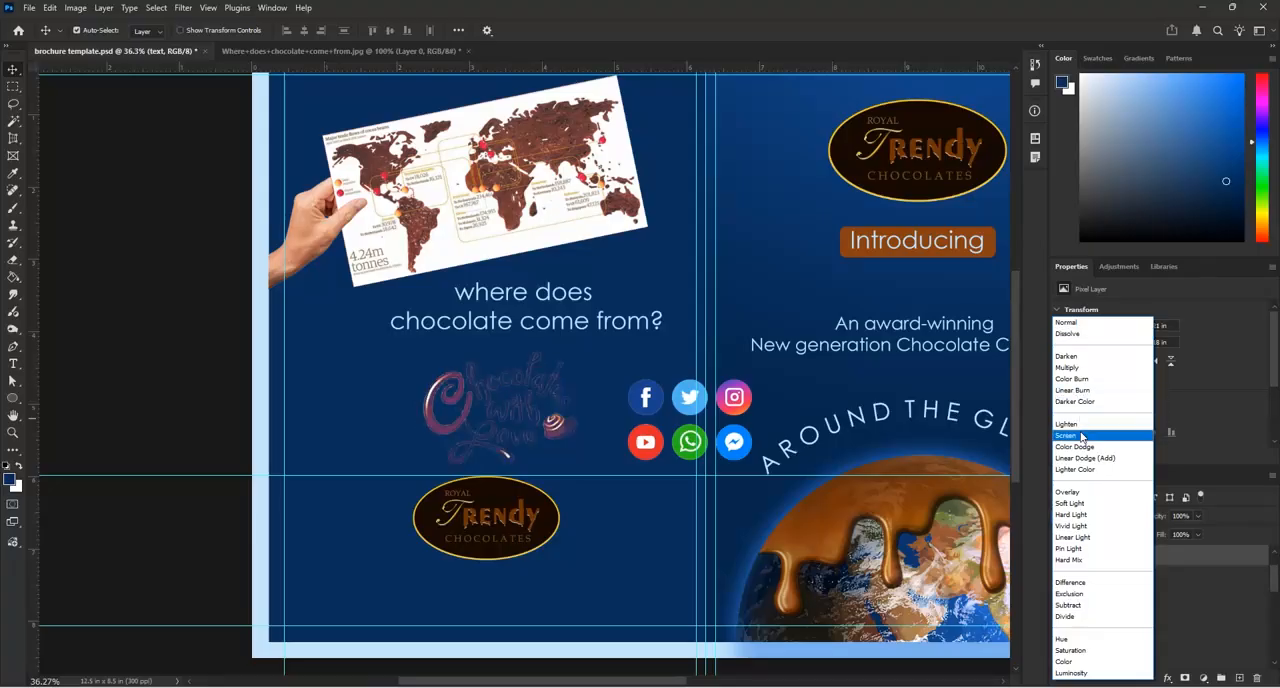
{"action": "left_click", "coordinate": [1068, 322]}
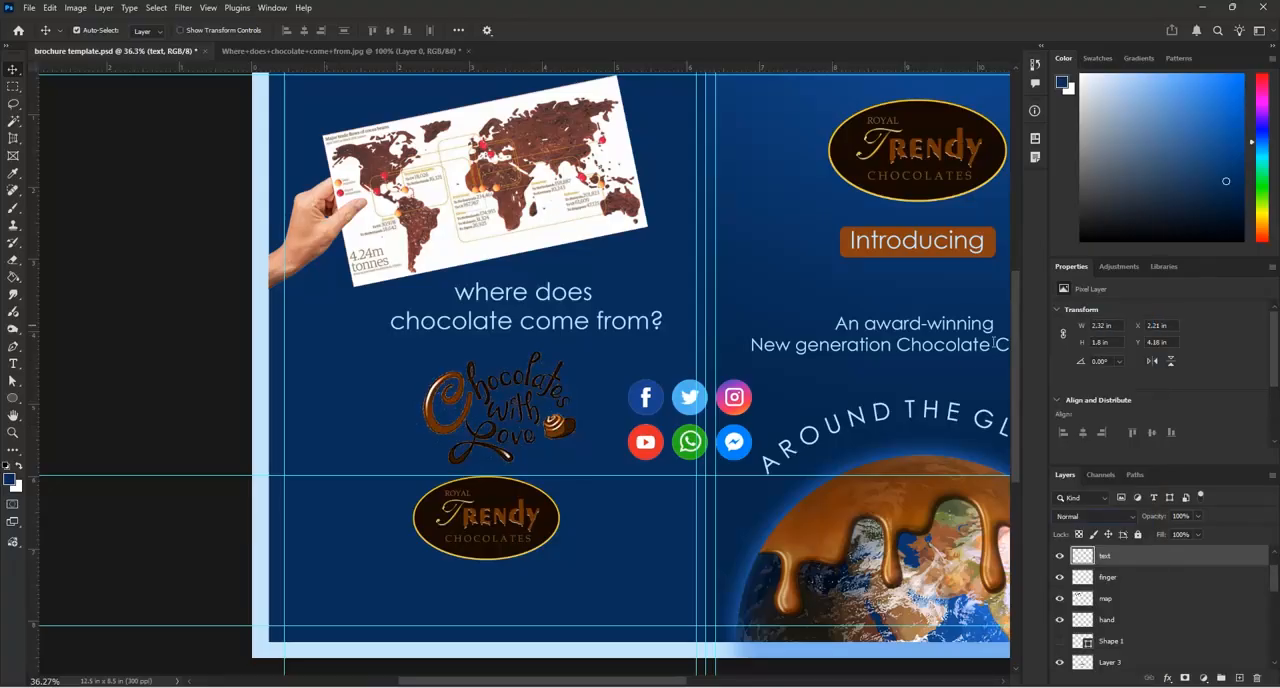
{"action": "double_click", "coordinate": [1236, 558]}
{"action": "left_click_drag", "start_coordinate": [1047, 178], "coordinate": [1082, 212]}
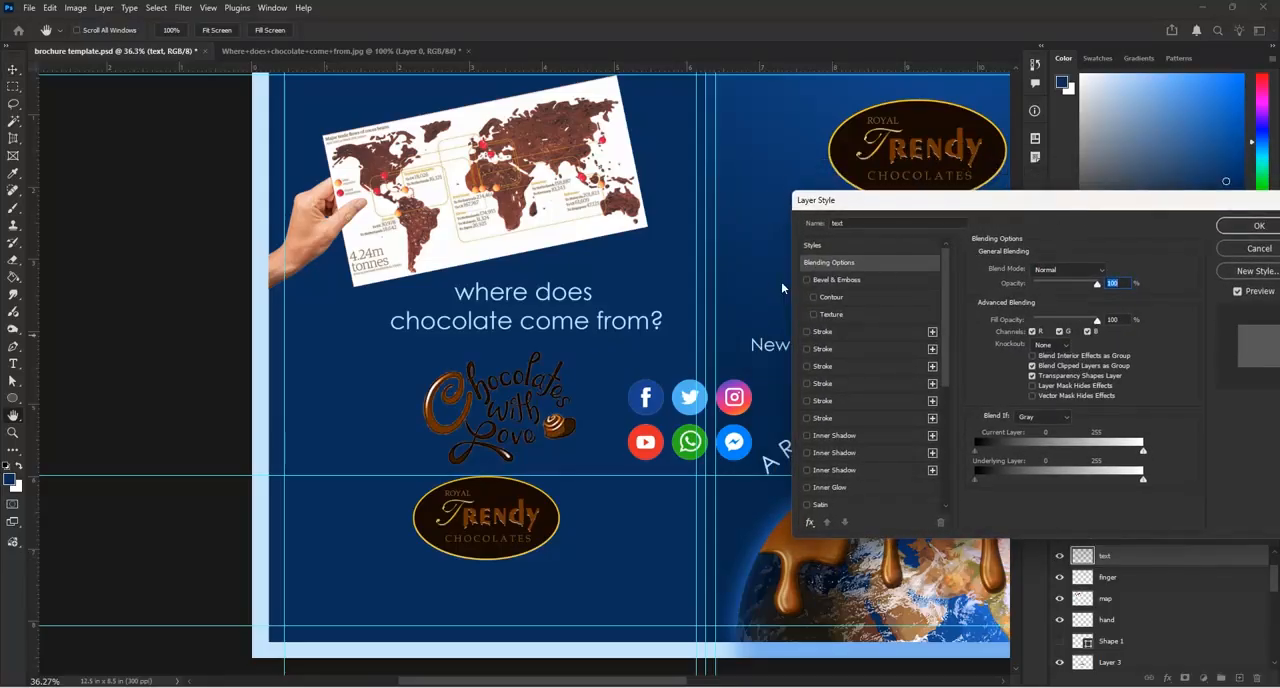
{"action": "left_click", "coordinate": [806, 281]}
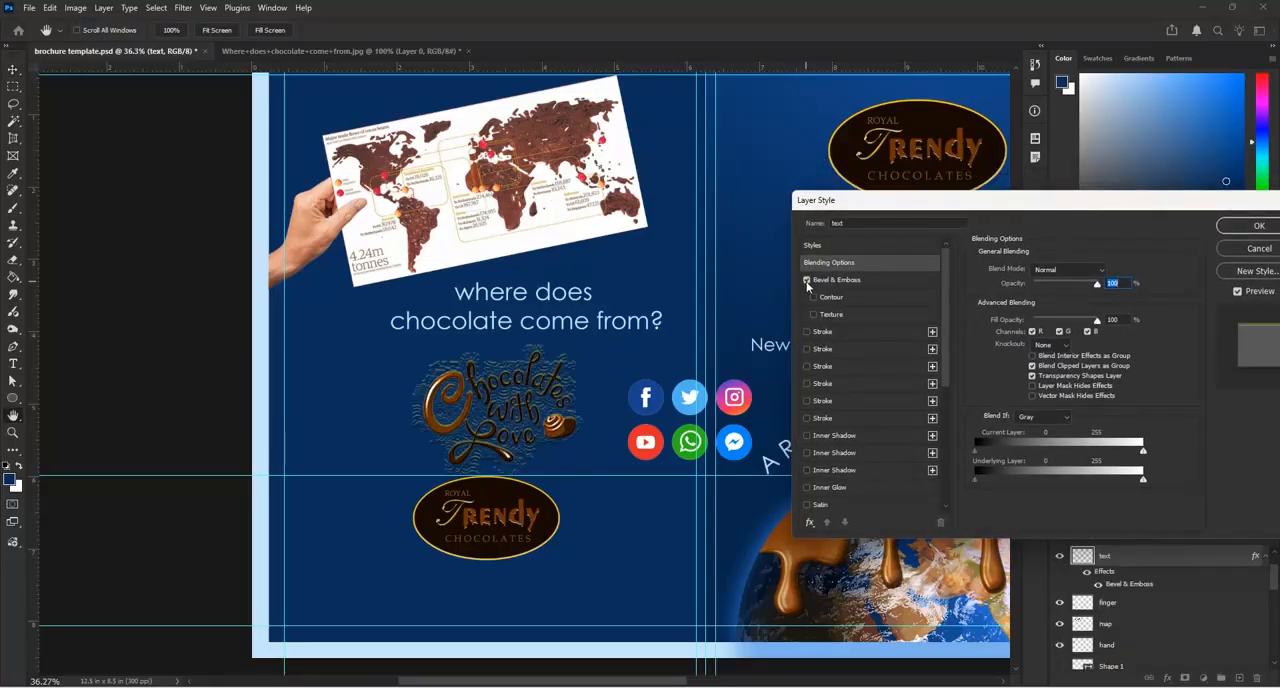
{"action": "left_click", "coordinate": [844, 281]}
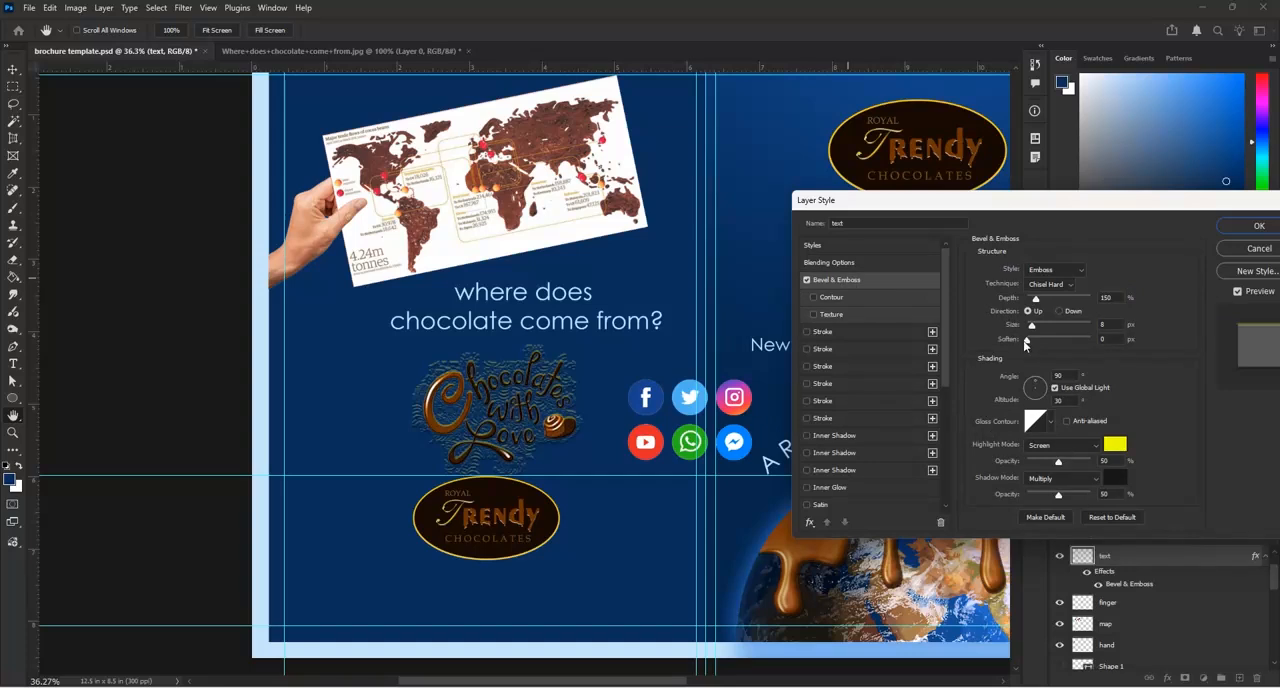
{"action": "left_click_drag", "start_coordinate": [1031, 328], "coordinate": [1016, 326]}
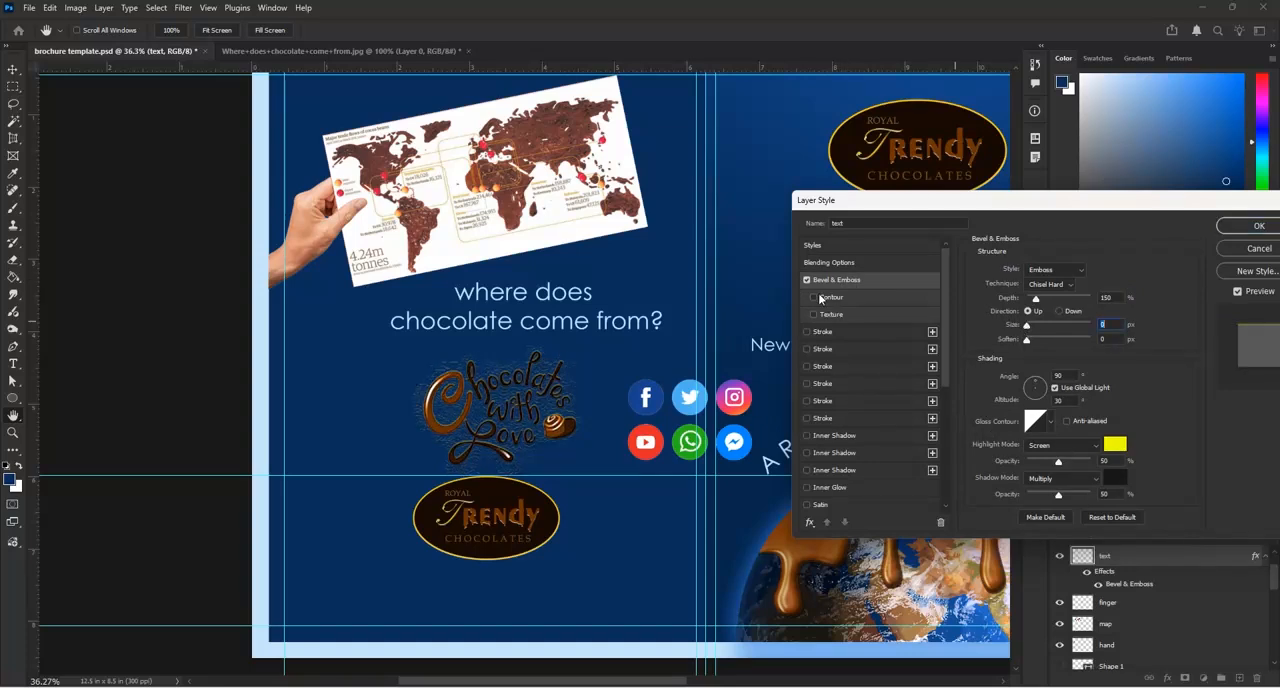
{"action": "left_click", "coordinate": [808, 281]}
Add a drop shadow to the "Chocolates with Love" lettering and set its color to white (ffffff)
{"action": "scroll", "coordinate": [851, 382], "scroll_direction": "down", "scroll_amount": 1}
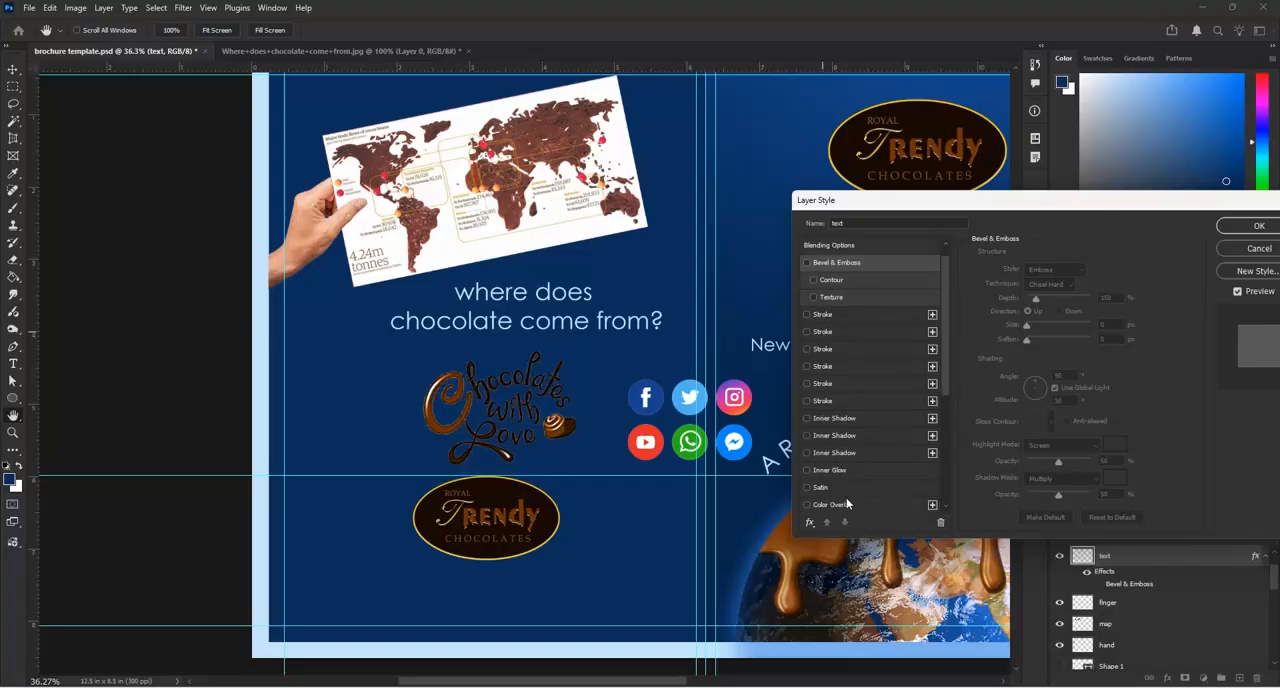
{"action": "scroll", "coordinate": [845, 502], "scroll_direction": "down", "scroll_amount": 4}
{"action": "scroll", "coordinate": [822, 516], "scroll_direction": "down", "scroll_amount": 3}
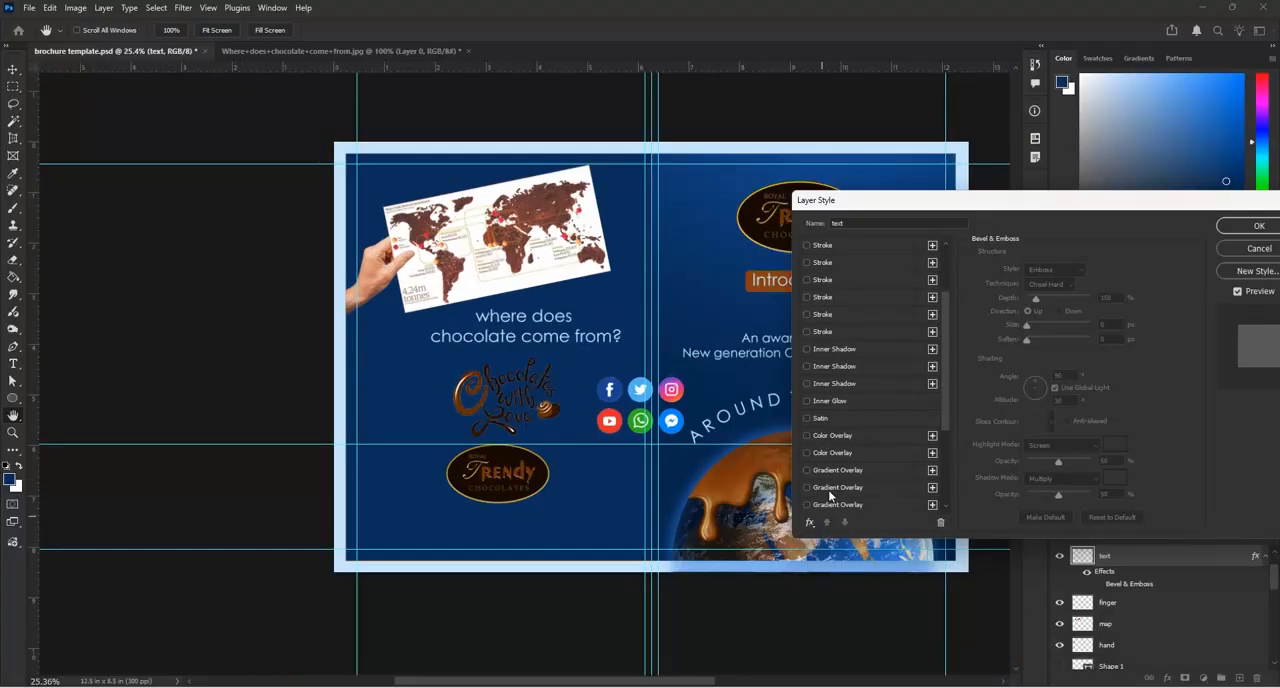
{"action": "left_click_drag", "start_coordinate": [946, 422], "coordinate": [946, 517]}
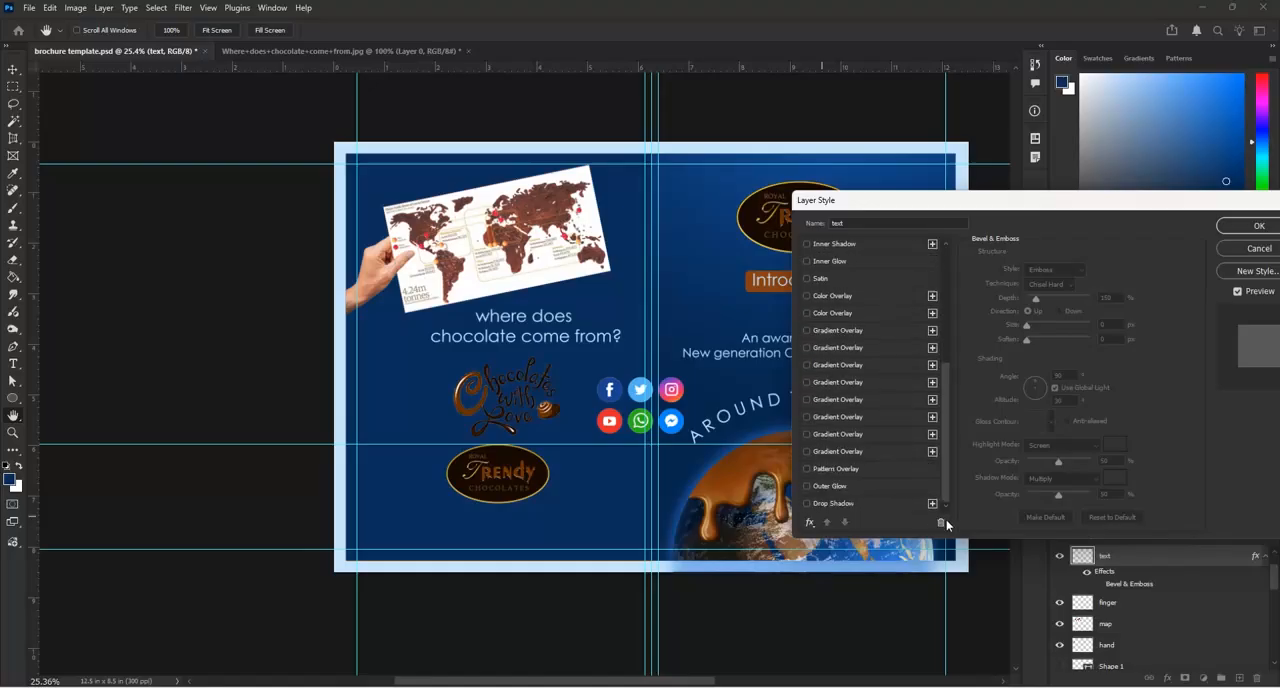
{"action": "left_click", "coordinate": [808, 503]}
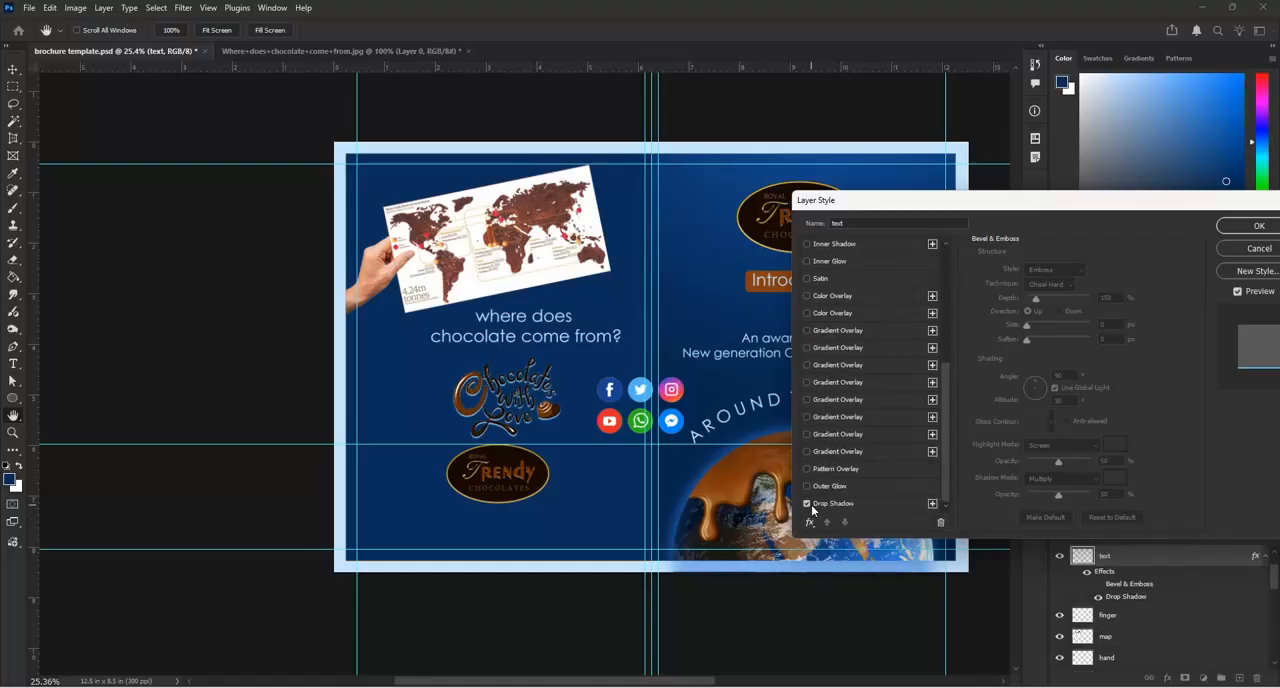
{"action": "left_click", "coordinate": [835, 502]}
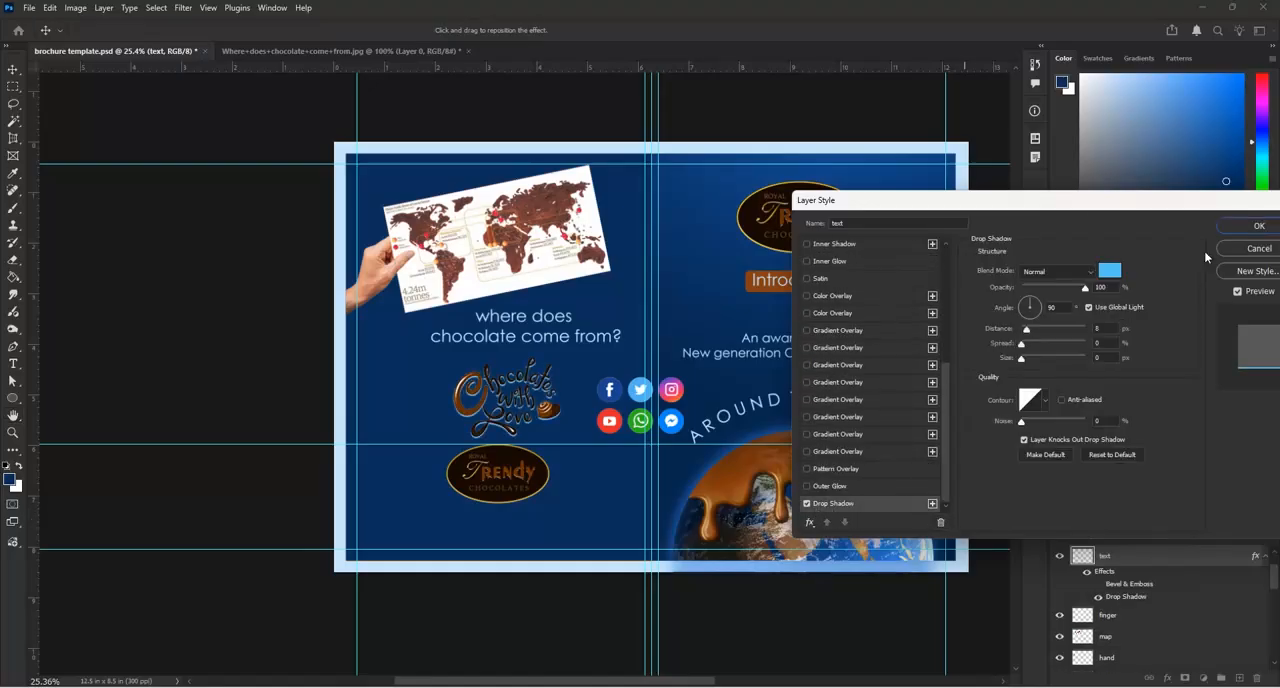
{"action": "left_click", "coordinate": [1110, 271]}
{"action": "left_click", "coordinate": [783, 357]}
{"action": "left_click", "coordinate": [785, 353]}
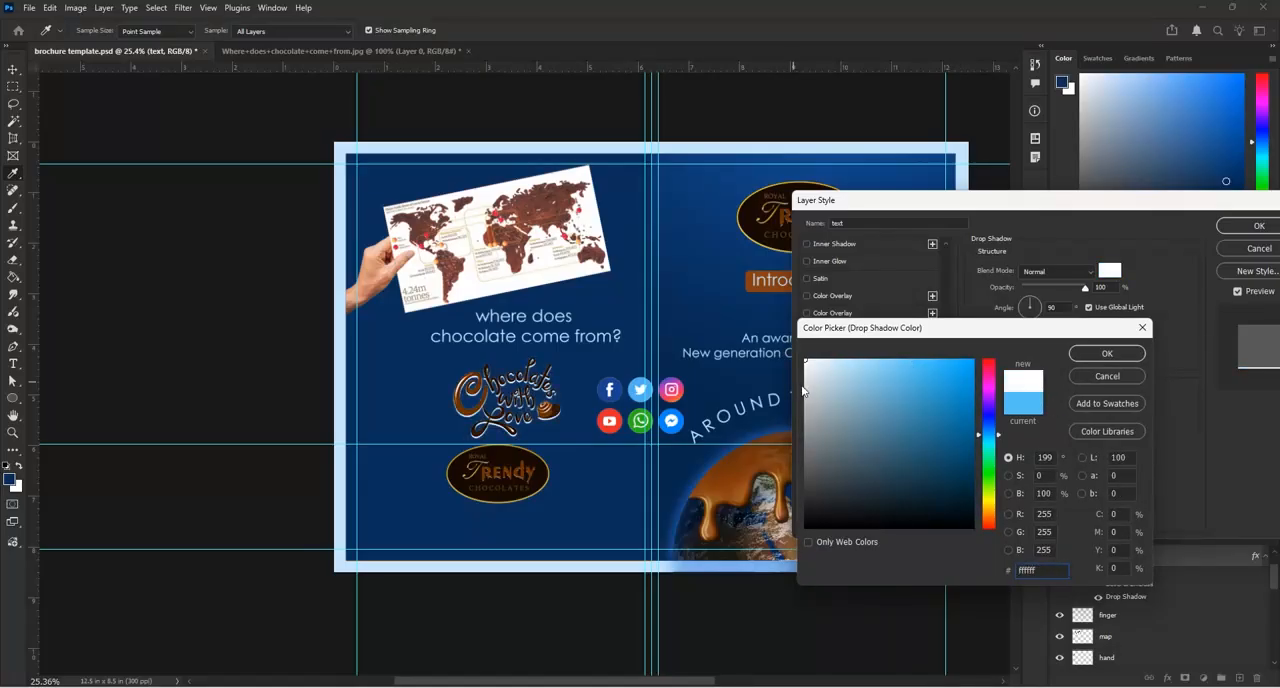
{"action": "left_click", "coordinate": [1106, 355]}
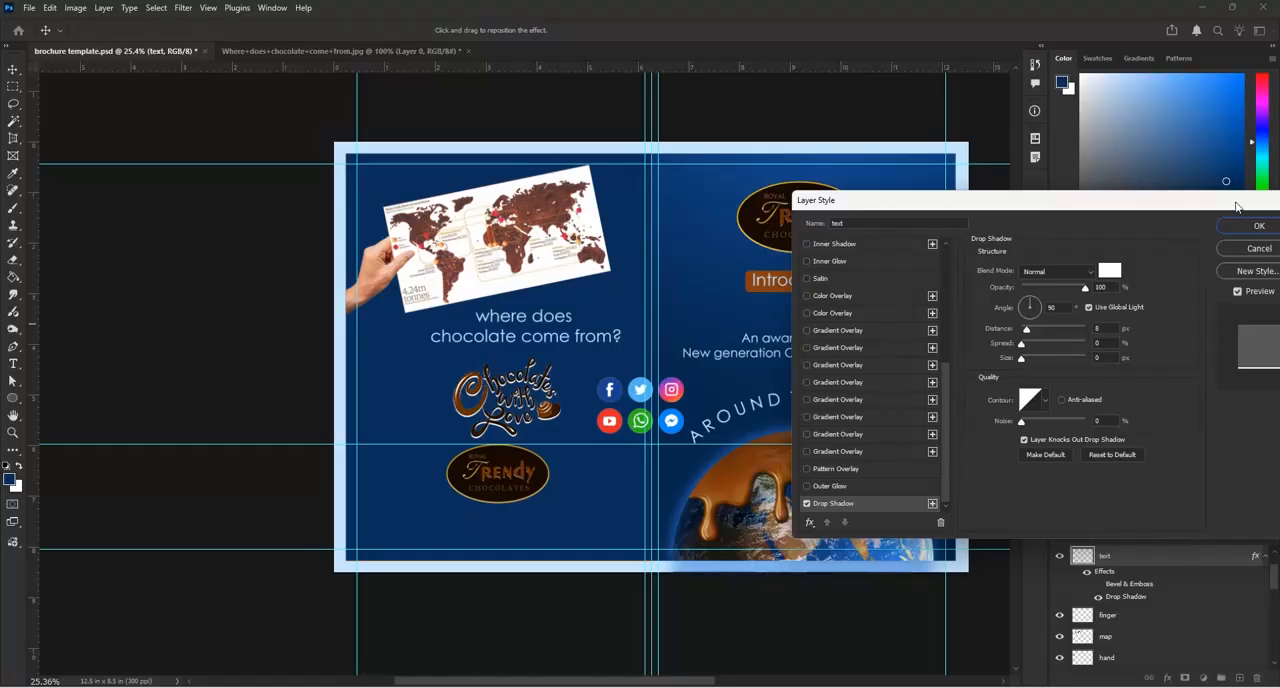
Reduce the lettering's drop shadow distance to 5 px and apply the layer style
{"action": "left_click_drag", "start_coordinate": [1236, 206], "coordinate": [1177, 210]}
{"action": "scroll", "coordinate": [944, 366], "scroll_direction": "up", "scroll_amount": 2}
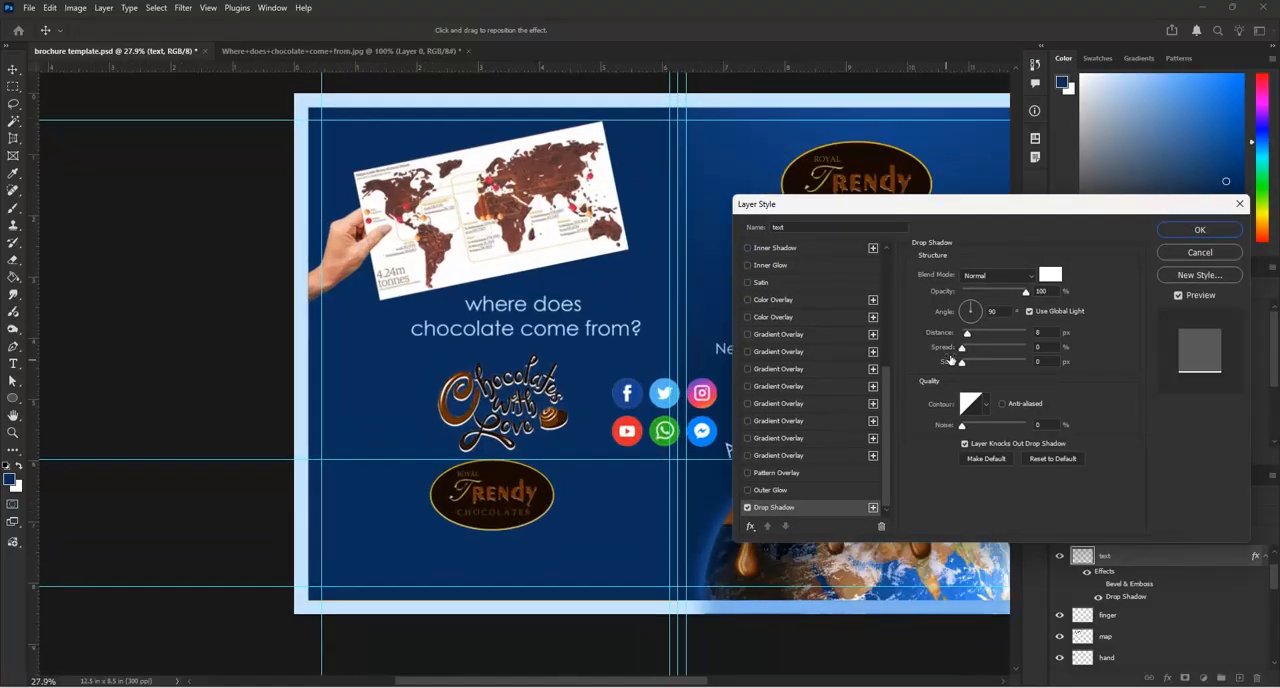
{"action": "left_click_drag", "start_coordinate": [969, 339], "coordinate": [966, 336]}
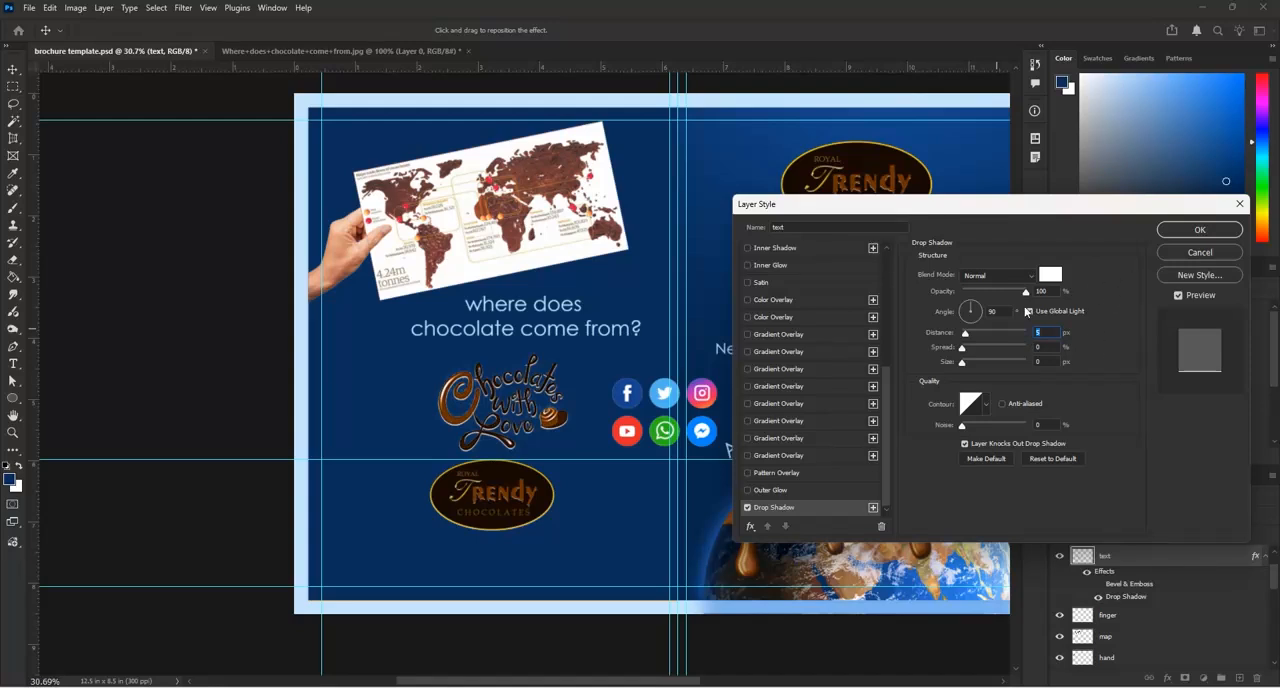
{"action": "mouse_move", "coordinate": [1022, 296]}
{"action": "left_mouse_down"}
{"action": "mouse_move", "coordinate": [1006, 298]}
{"action": "mouse_move", "coordinate": [1025, 301]}
{"action": "left_mouse_up"}
{"action": "left_click", "coordinate": [1199, 229]}
Nudge the "Chocolates with Love" lettering upward and move the oval Trendy logo toward page 4's lower-left corner
{"action": "scroll", "coordinate": [524, 407], "scroll_direction": "up", "scroll_amount": 3}
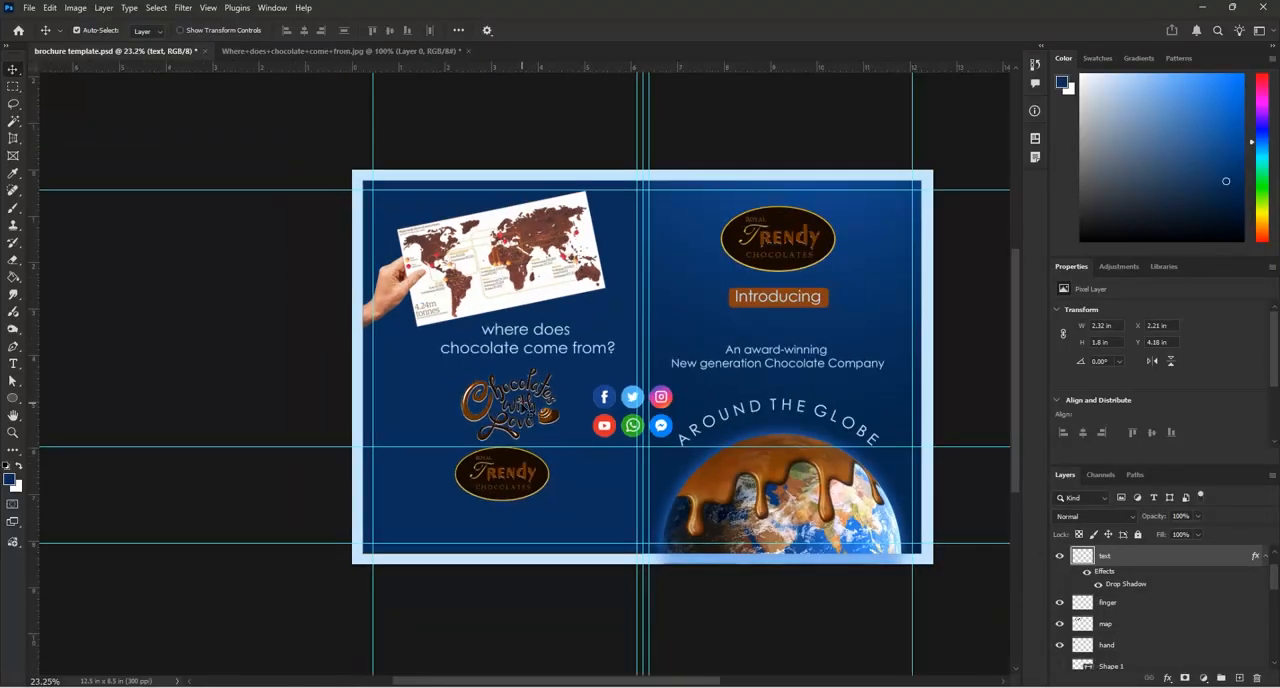
{"action": "scroll", "coordinate": [560, 410], "scroll_direction": "down", "scroll_amount": 4}
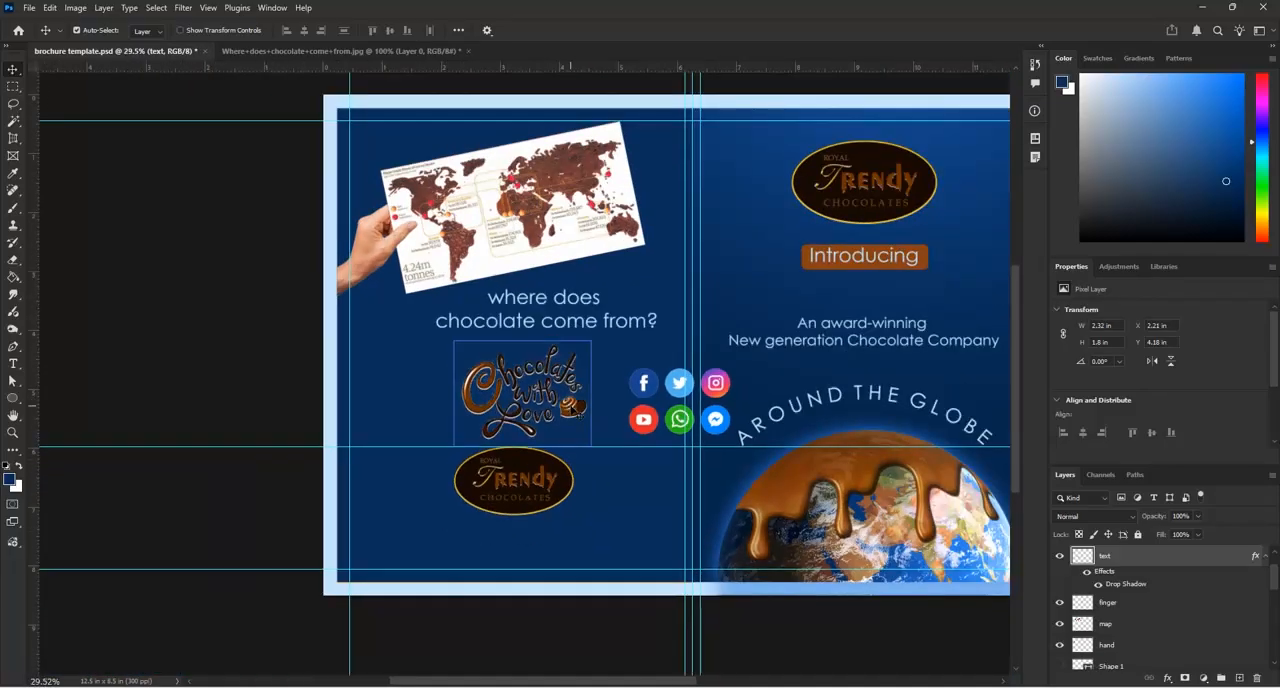
{"action": "left_click_drag", "start_coordinate": [577, 408], "coordinate": [574, 403]}
{"action": "left_click_drag", "start_coordinate": [531, 478], "coordinate": [540, 478]}
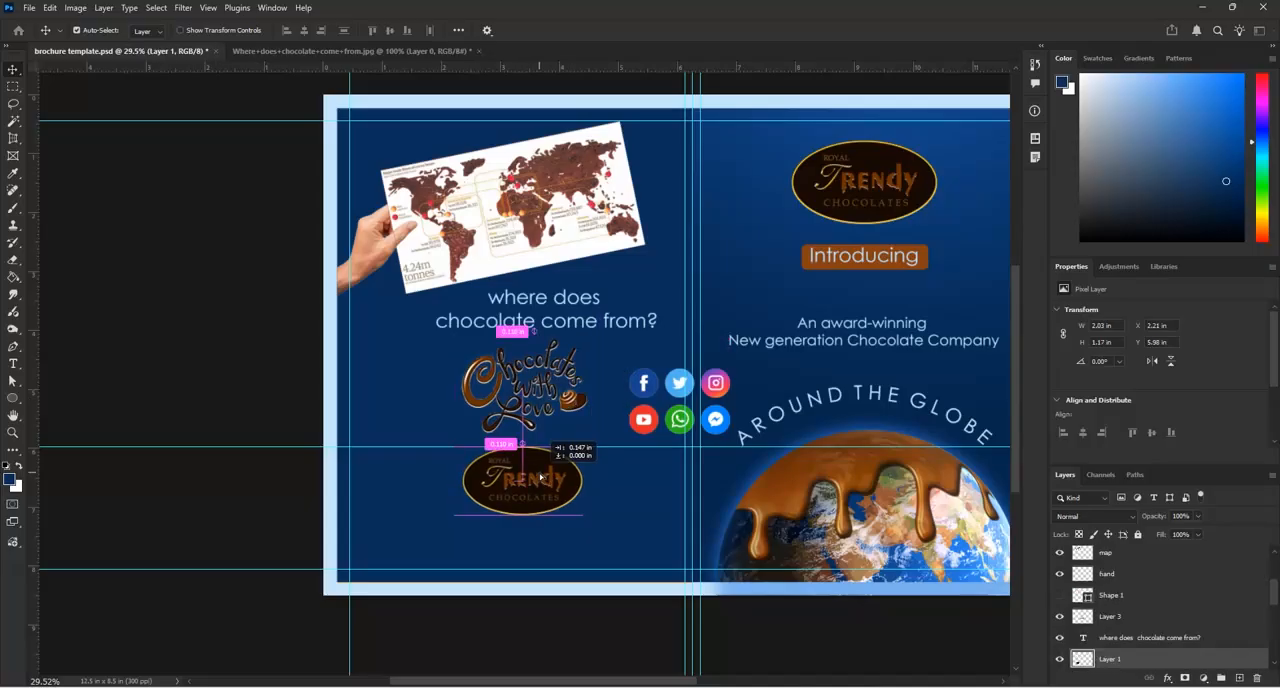
{"action": "left_click_drag", "start_coordinate": [540, 478], "coordinate": [441, 490]}
Move the social icons to page 4's lower-right corner and lower the oval Trendy logo level with them
{"action": "left_click", "coordinate": [663, 400]}
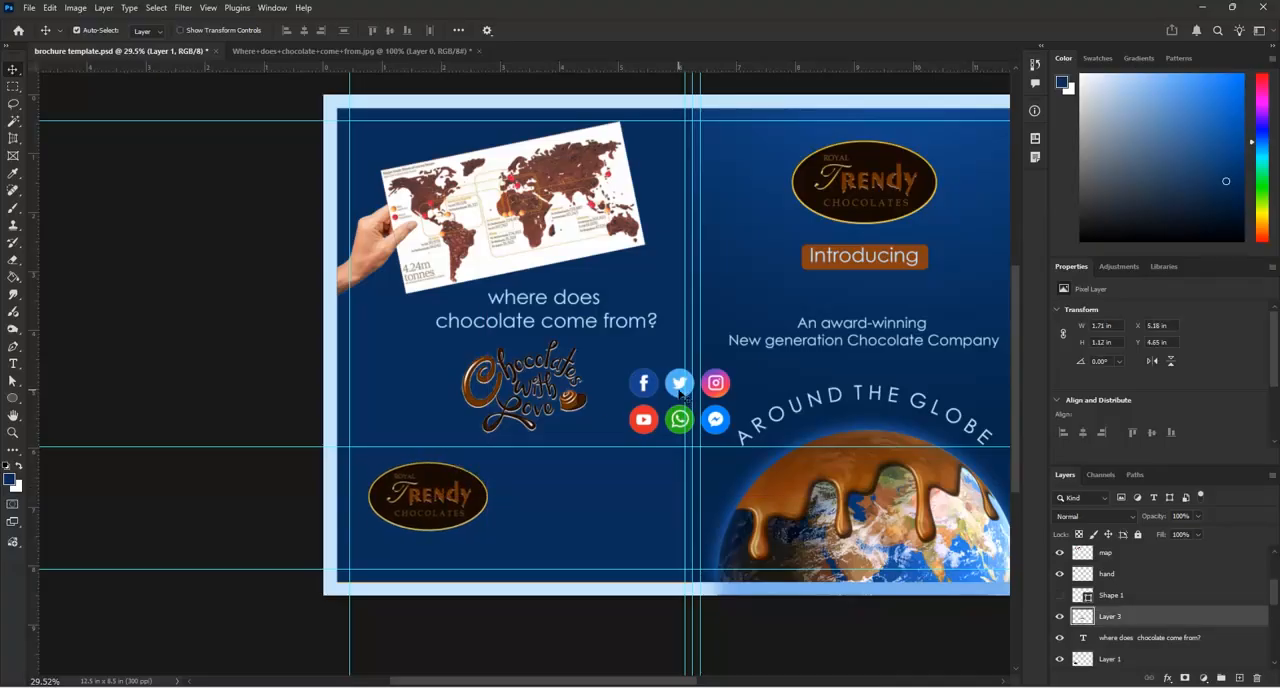
{"action": "left_click_drag", "start_coordinate": [660, 412], "coordinate": [617, 514]}
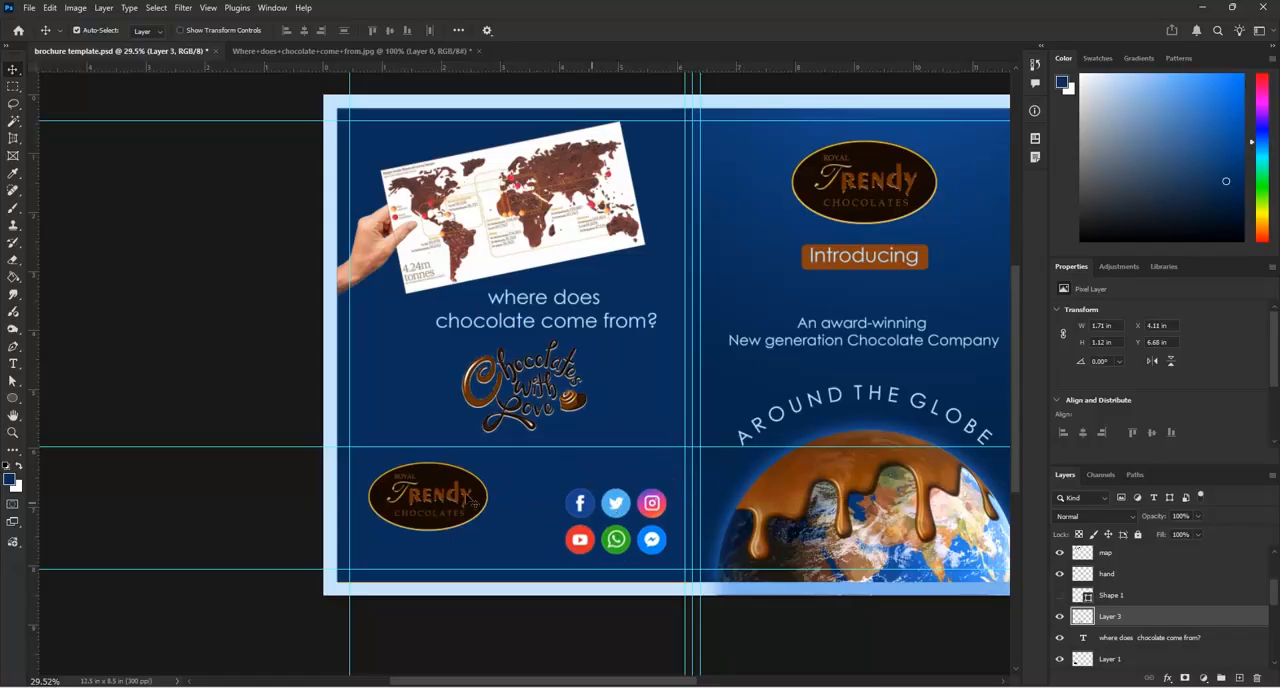
{"action": "left_click_drag", "start_coordinate": [455, 506], "coordinate": [447, 522]}
Open the Word document "It all started with" from the PAGE 2 subfolder of the chocolate folder in Reference Images For Arena
{"action": "left_click", "coordinate": [30, 10]}
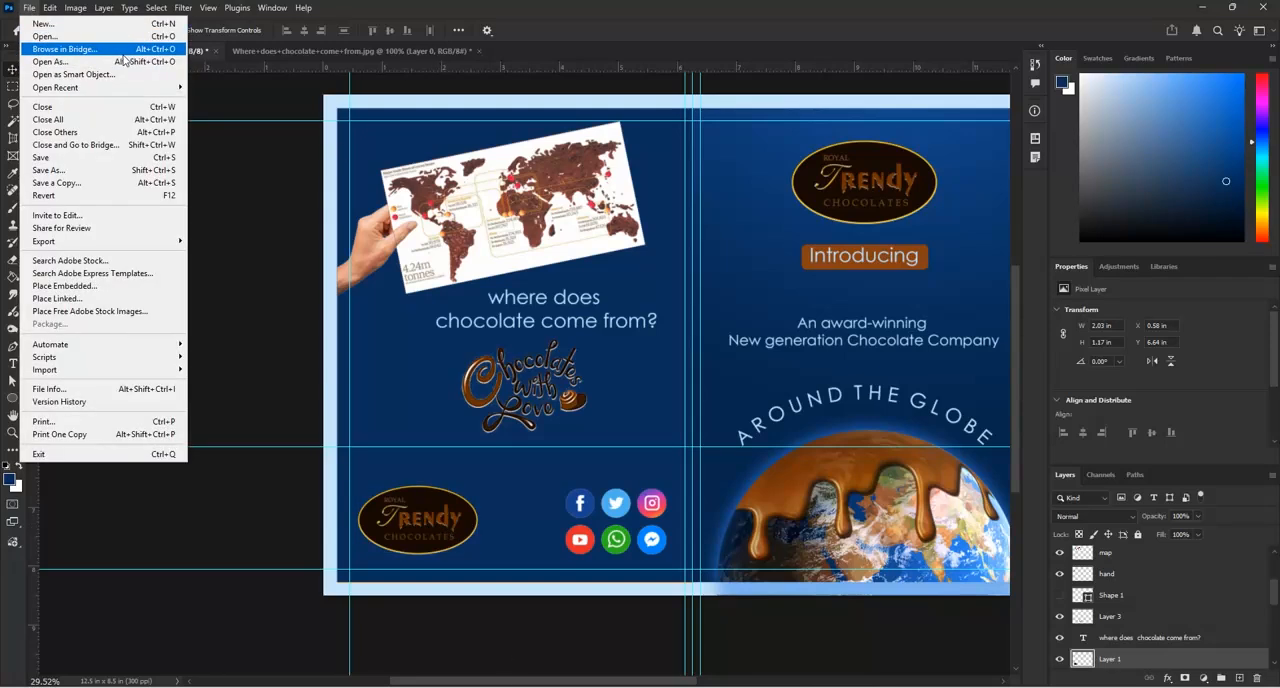
{"action": "left_click", "coordinate": [1199, 9]}
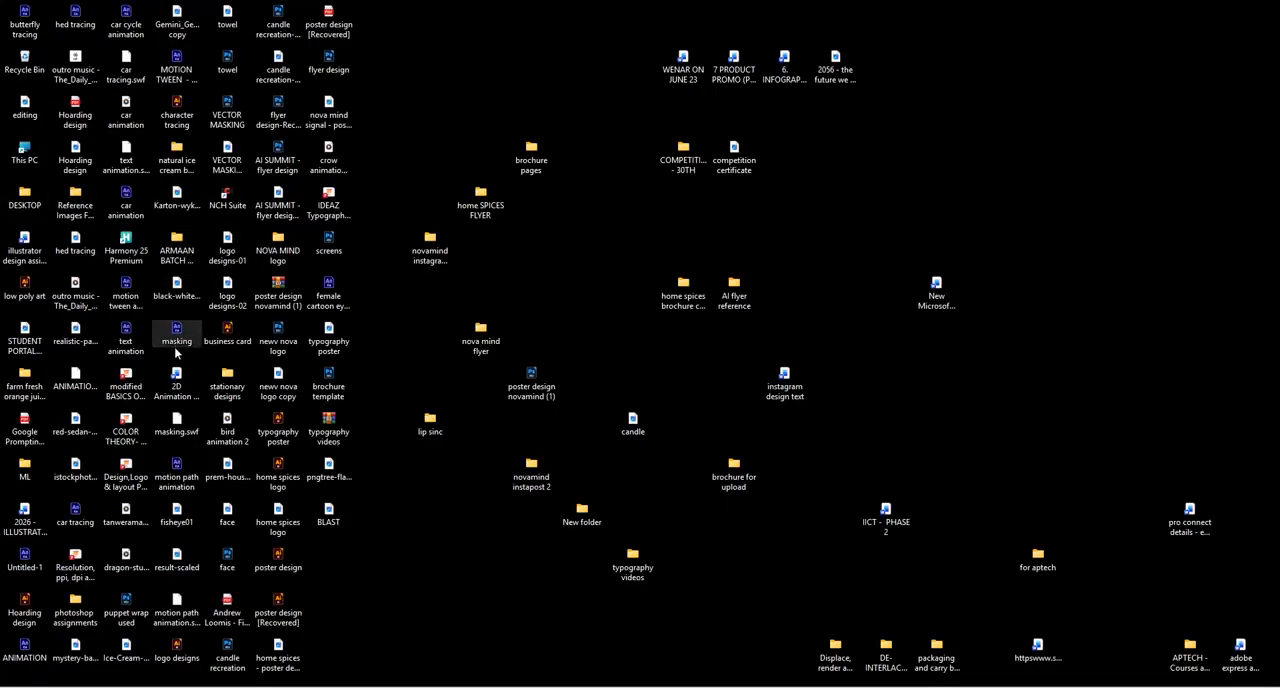
{"action": "left_click", "coordinate": [25, 382]}
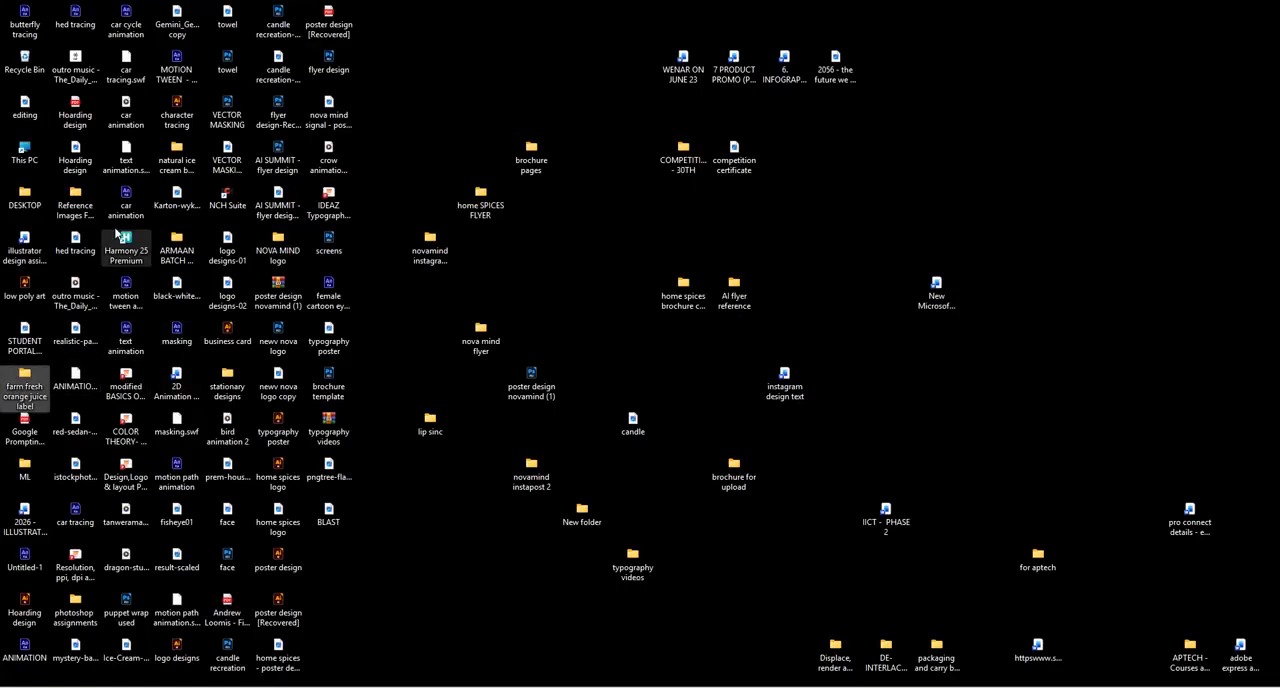
{"action": "left_click", "coordinate": [129, 226]}
{"action": "key", "text": "r"}
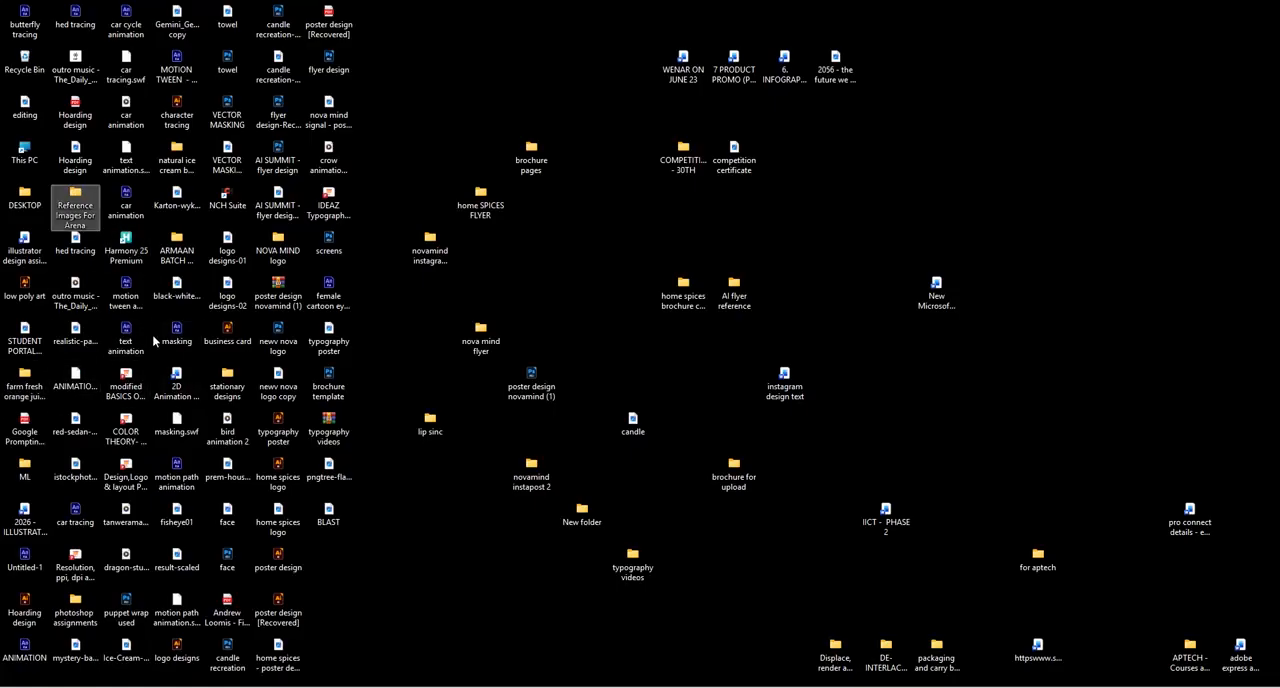
{"action": "double_click", "coordinate": [89, 224]}
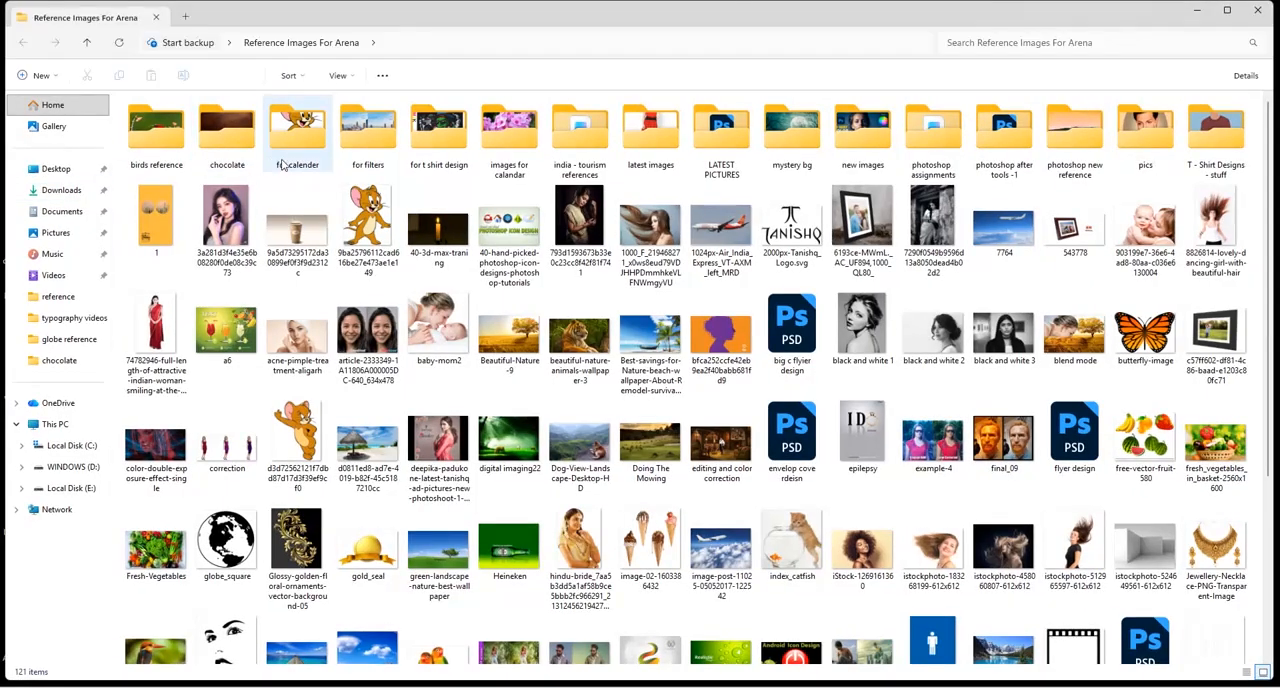
{"action": "double_click", "coordinate": [224, 150]}
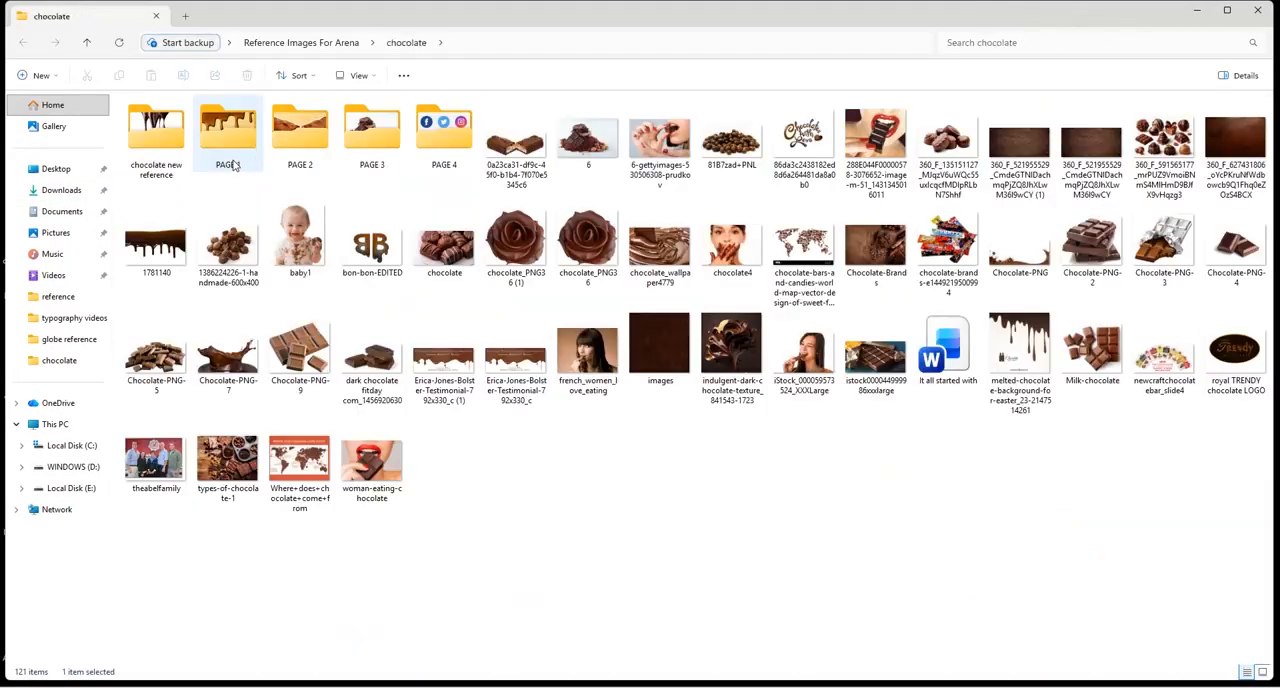
{"action": "double_click", "coordinate": [302, 168]}
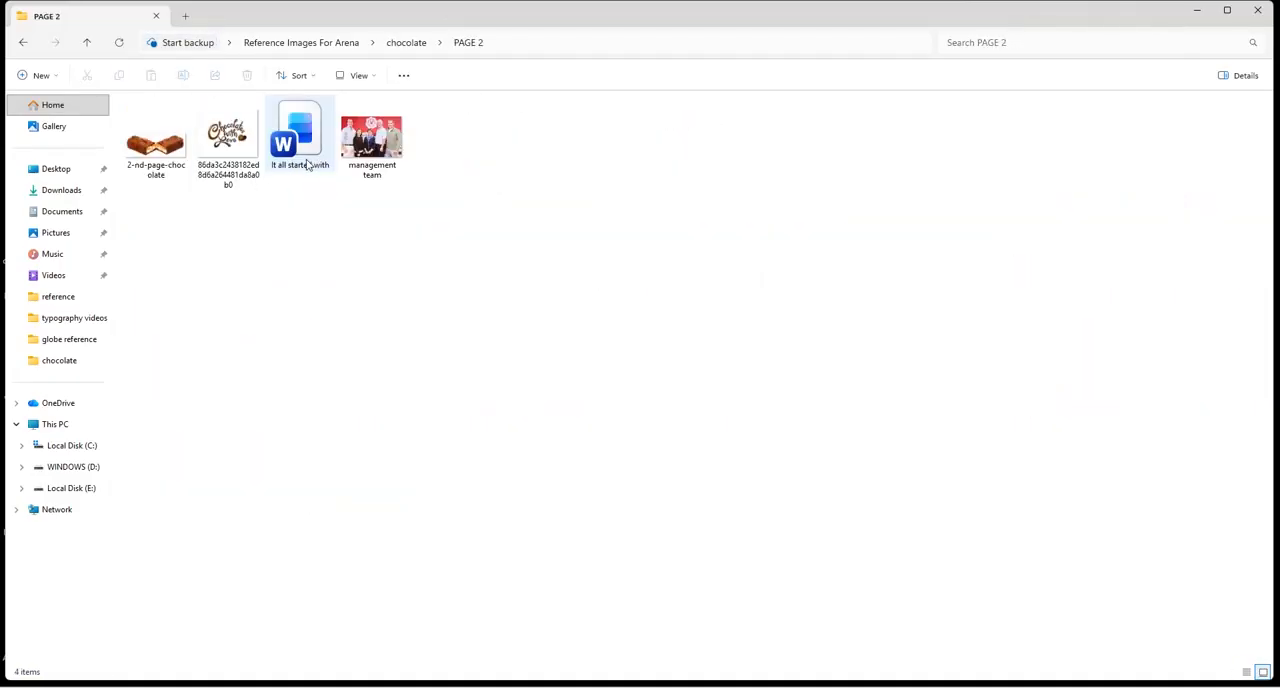
{"action": "left_click", "coordinate": [310, 165]}
{"action": "double_click", "coordinate": [320, 163]}
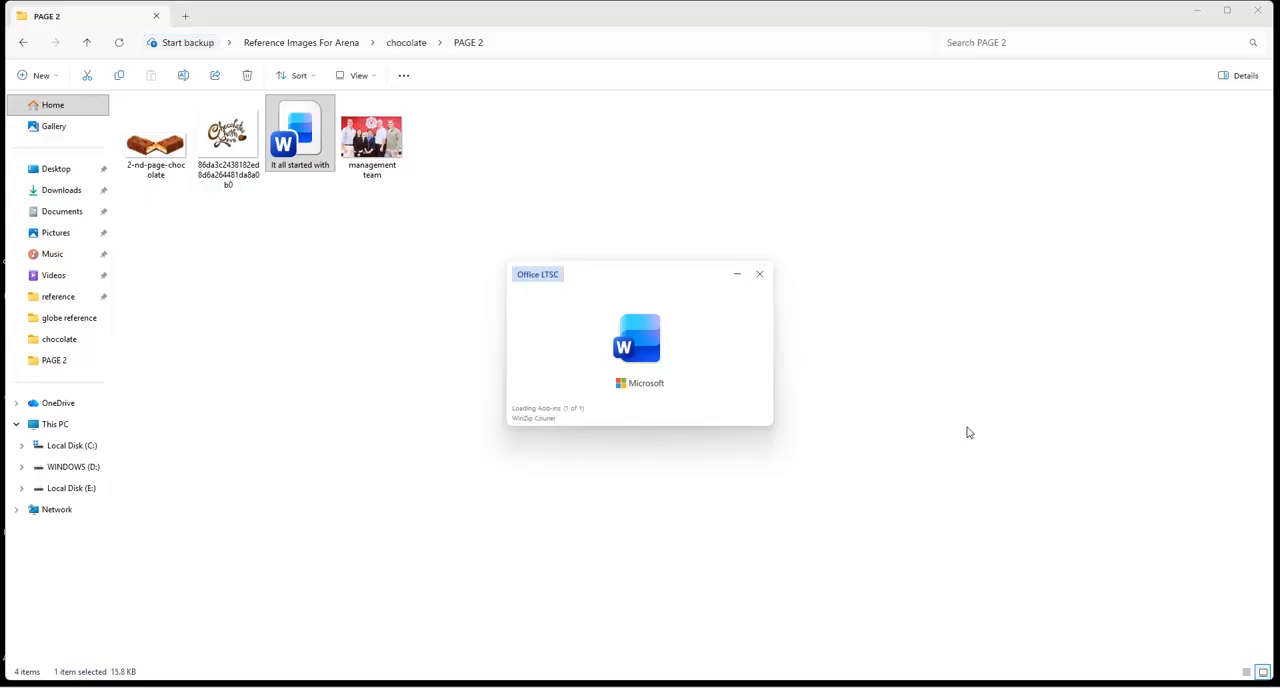
Copy the block from "Our NEW Chocolate Factory" through "FACTORY TOURS AND RETAIL STORE" and switch back to Photoshop
{"action": "scroll", "coordinate": [603, 428], "scroll_direction": "down", "scroll_amount": 3}
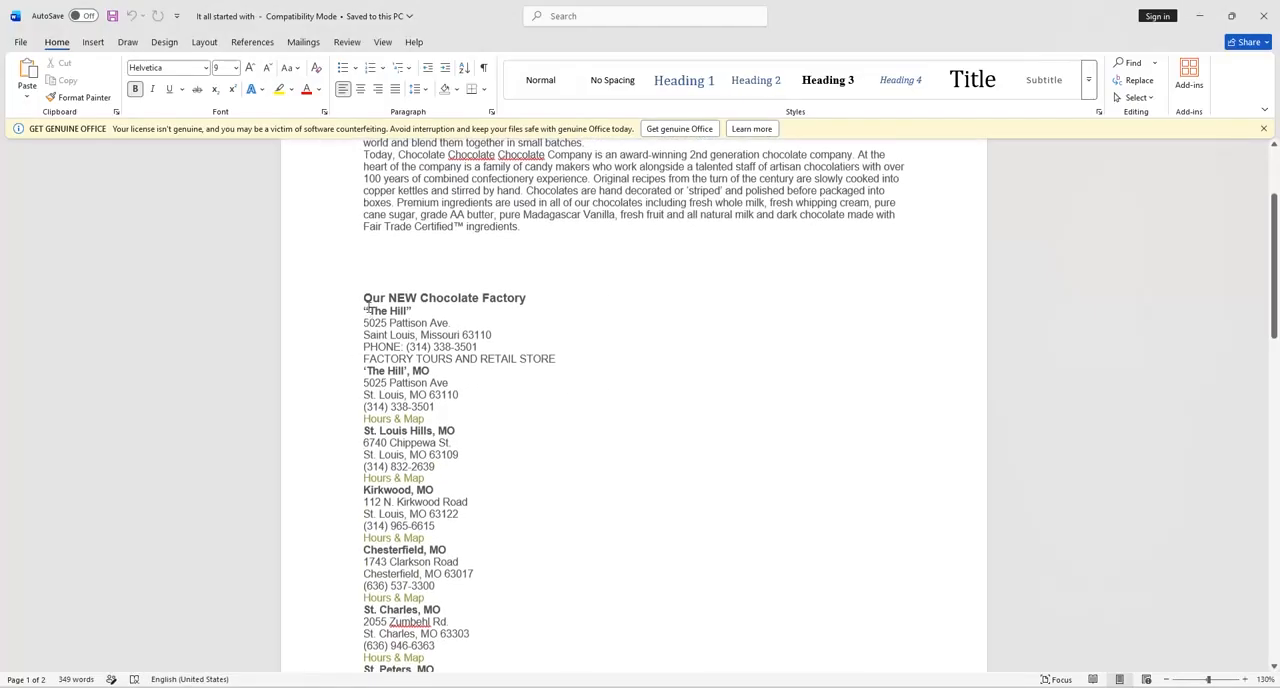
{"action": "left_click_drag", "start_coordinate": [366, 300], "coordinate": [559, 364]}
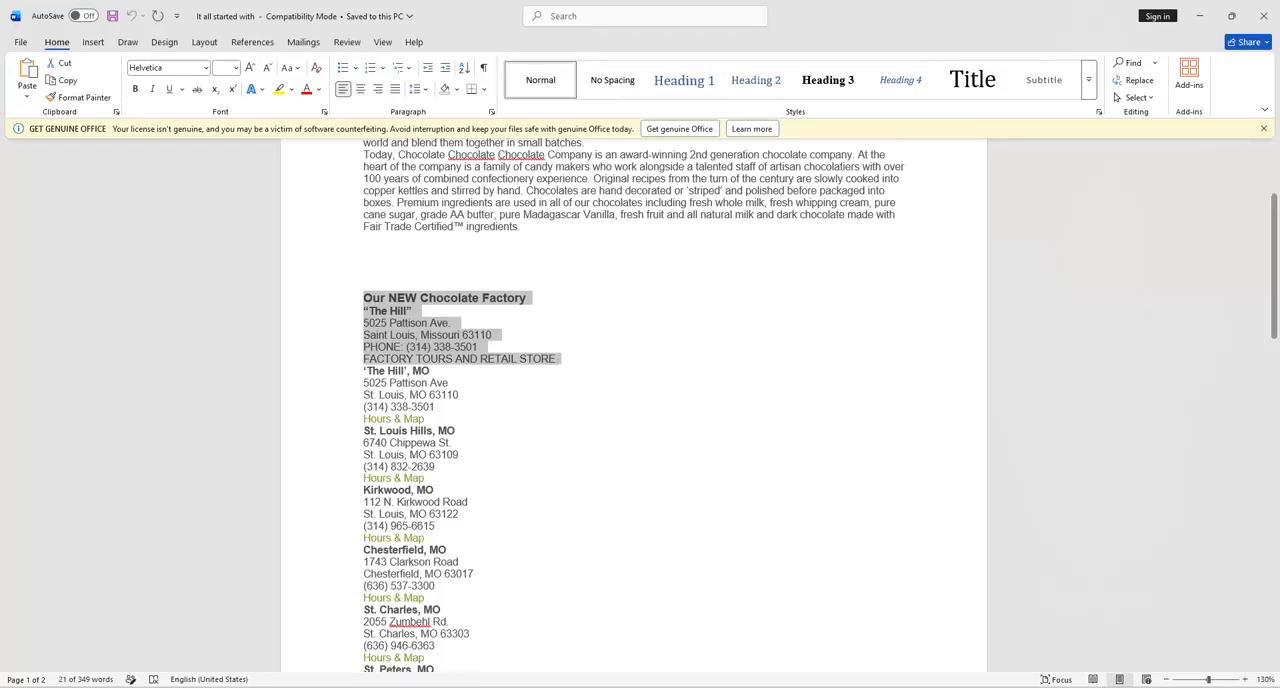
{"action": "key", "text": "alt+Tab"}
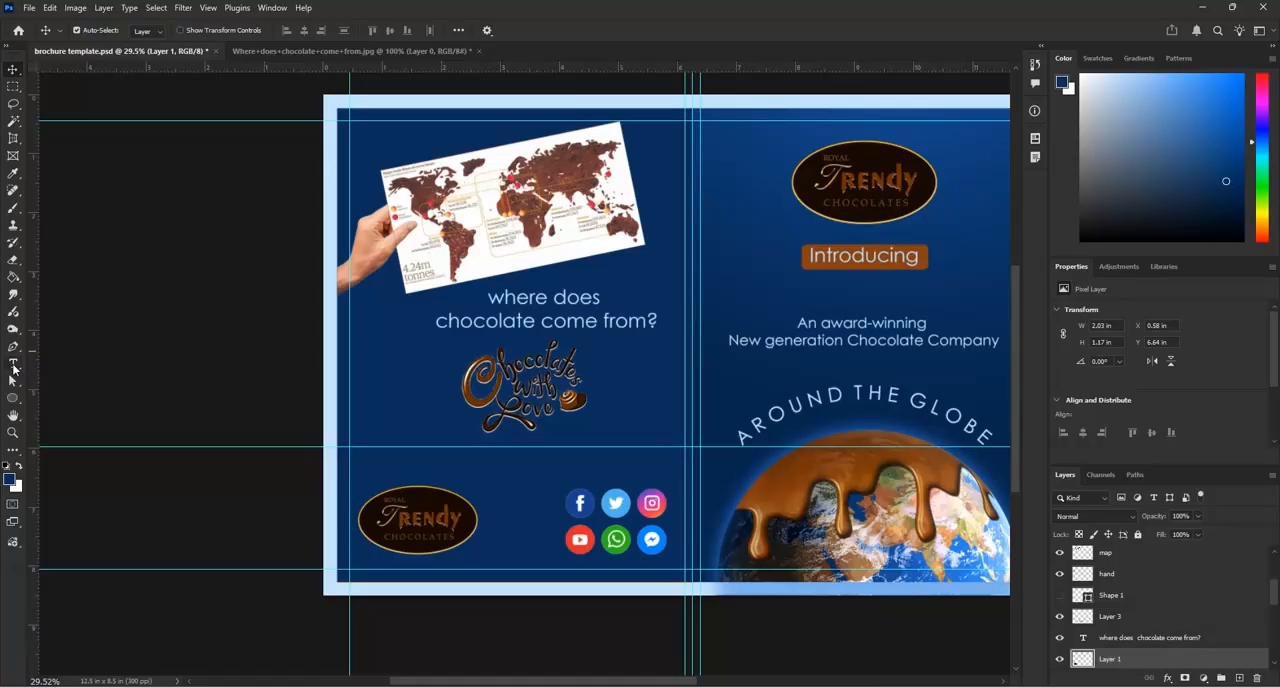
Paste the copied factory address block as a new 14 pt text layer on page 4
{"action": "left_click", "coordinate": [13, 365]}
{"action": "left_click", "coordinate": [375, 426]}
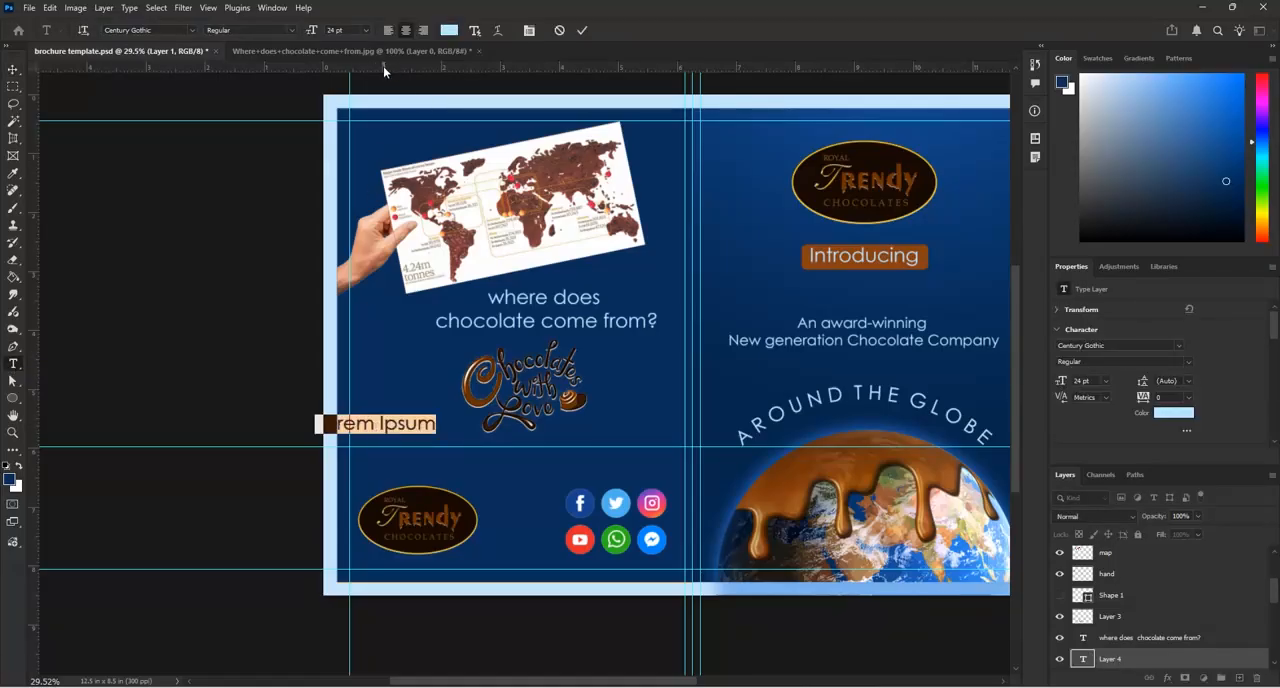
{"action": "left_click", "coordinate": [368, 36]}
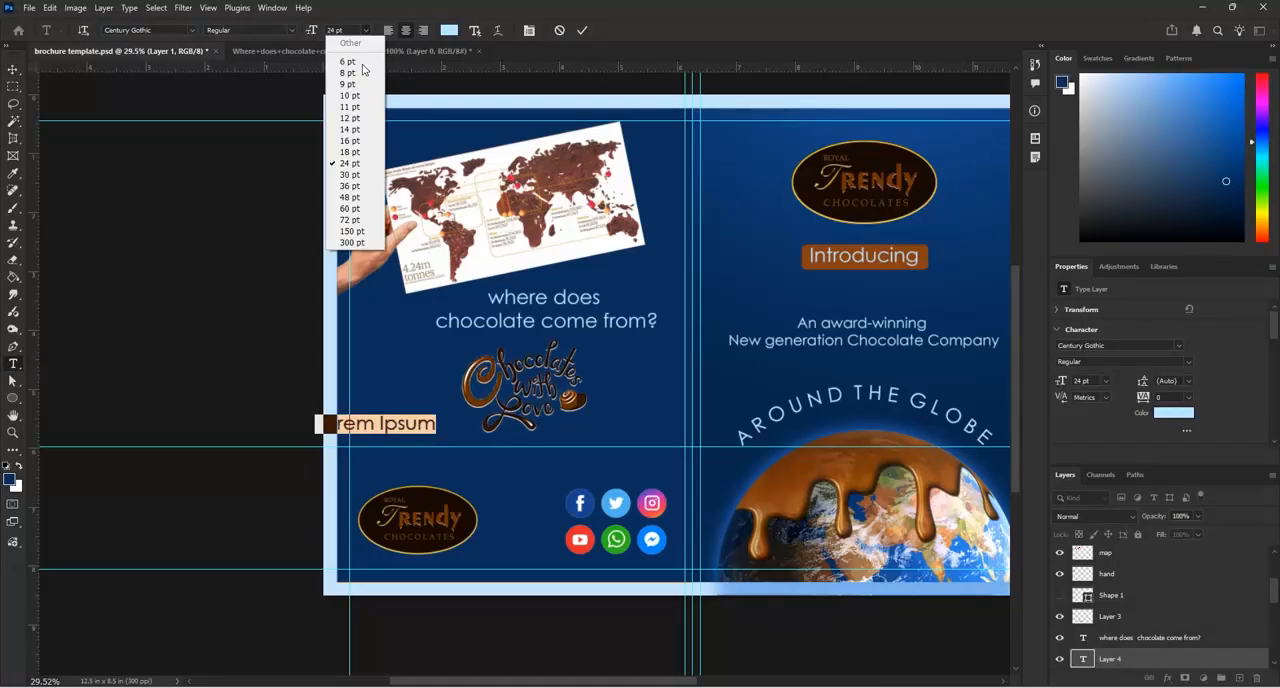
{"action": "left_click", "coordinate": [357, 126]}
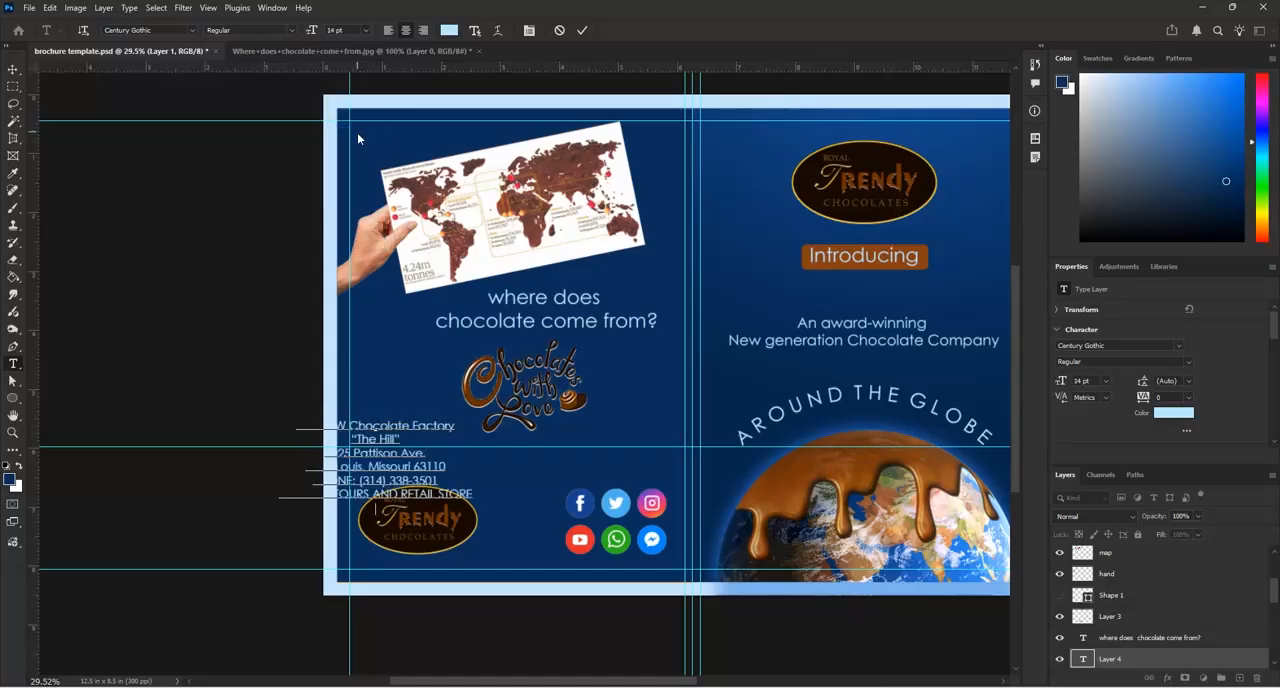
{"action": "left_click", "coordinate": [583, 30]}
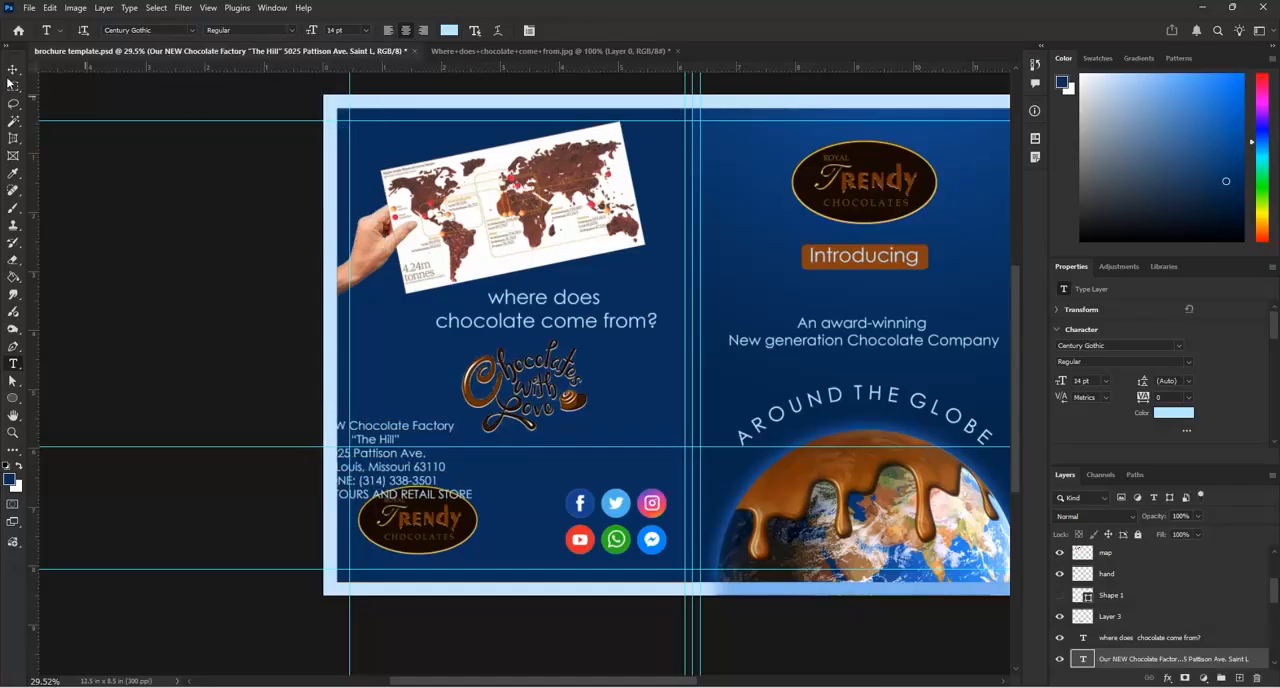
Move the factory address text beneath the "Chocolates with Love" lettering and raise the oval Trendy logo on page 4
{"action": "key", "text": "v"}
{"action": "left_click_drag", "start_coordinate": [430, 435], "coordinate": [557, 461]}
{"action": "left_click_drag", "start_coordinate": [430, 528], "coordinate": [440, 457]}
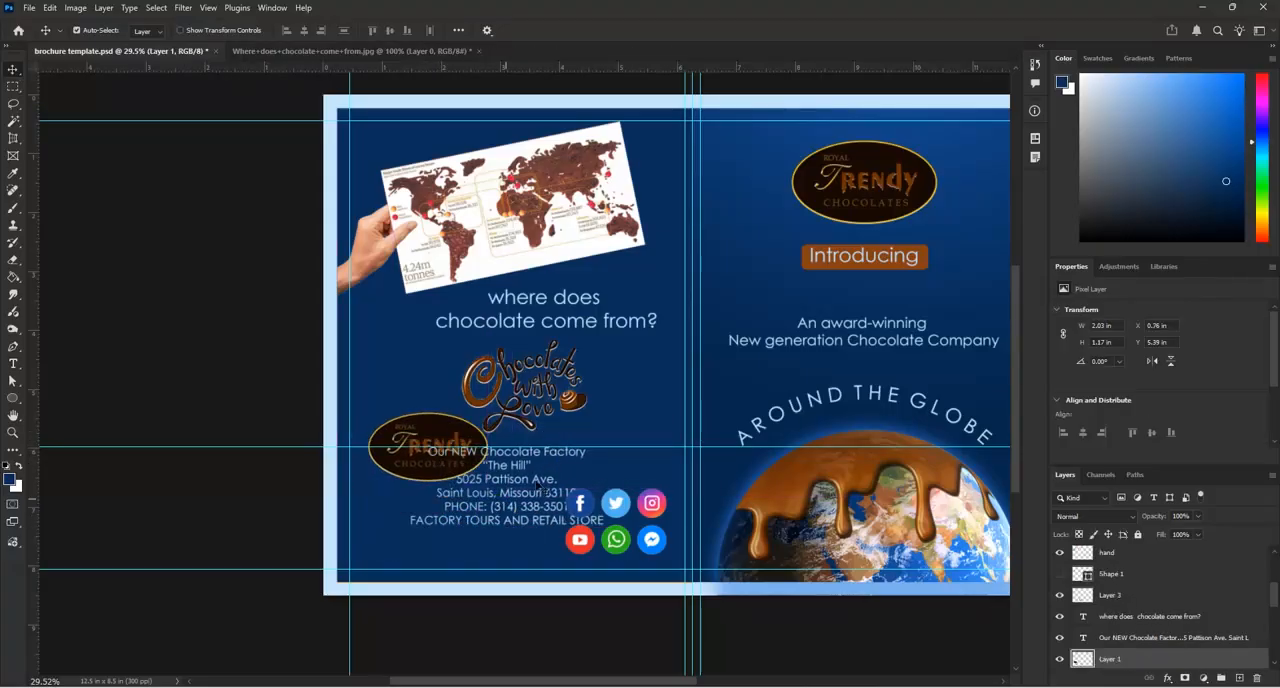
Scale the factory address text down to about 71% and place it in page 4's lower-left corner beneath the logo
{"action": "scroll", "coordinate": [538, 490], "scroll_direction": "up", "scroll_amount": 2}
{"action": "left_click", "coordinate": [557, 505]}
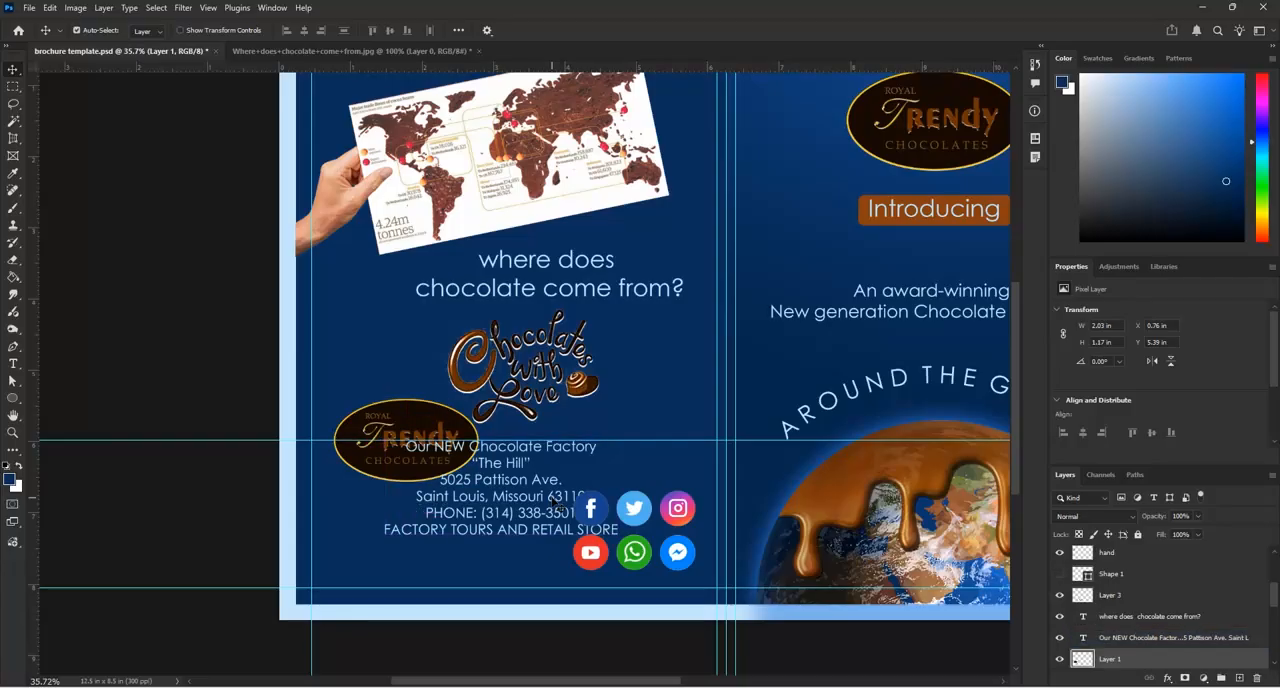
{"action": "left_click", "coordinate": [557, 504]}
{"action": "key", "text": "ctrl+t"}
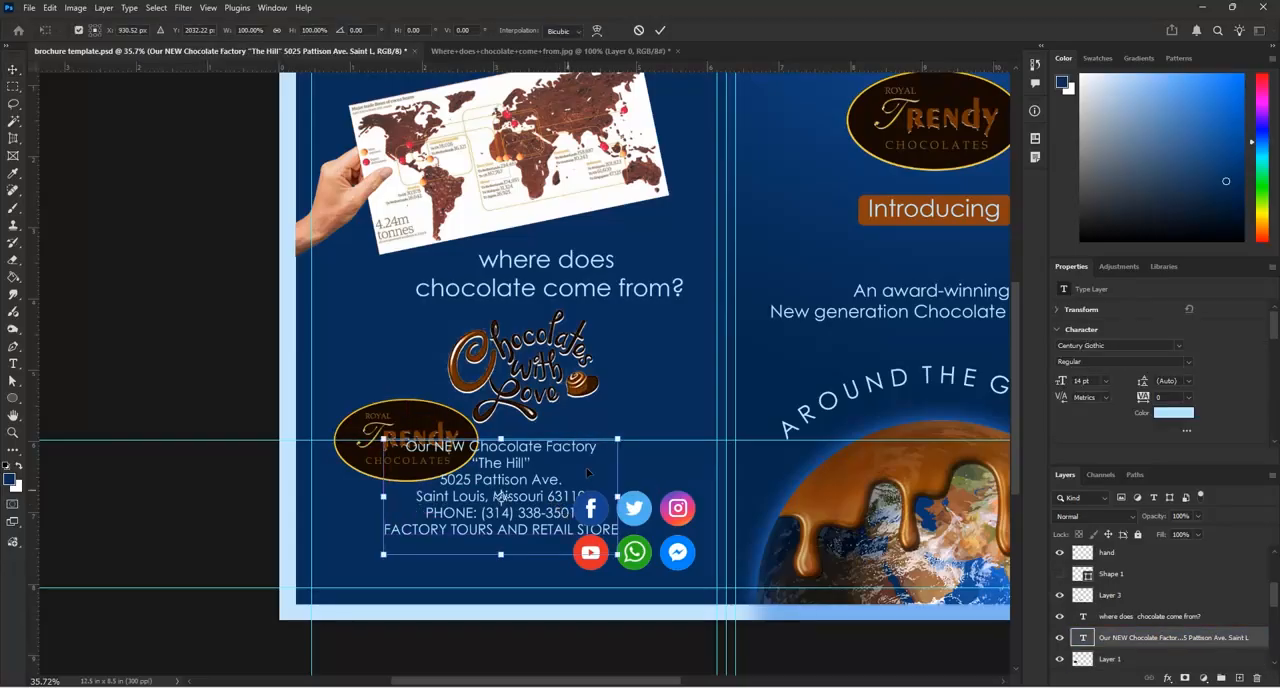
{"action": "left_click_drag", "start_coordinate": [617, 438], "coordinate": [452, 507]}
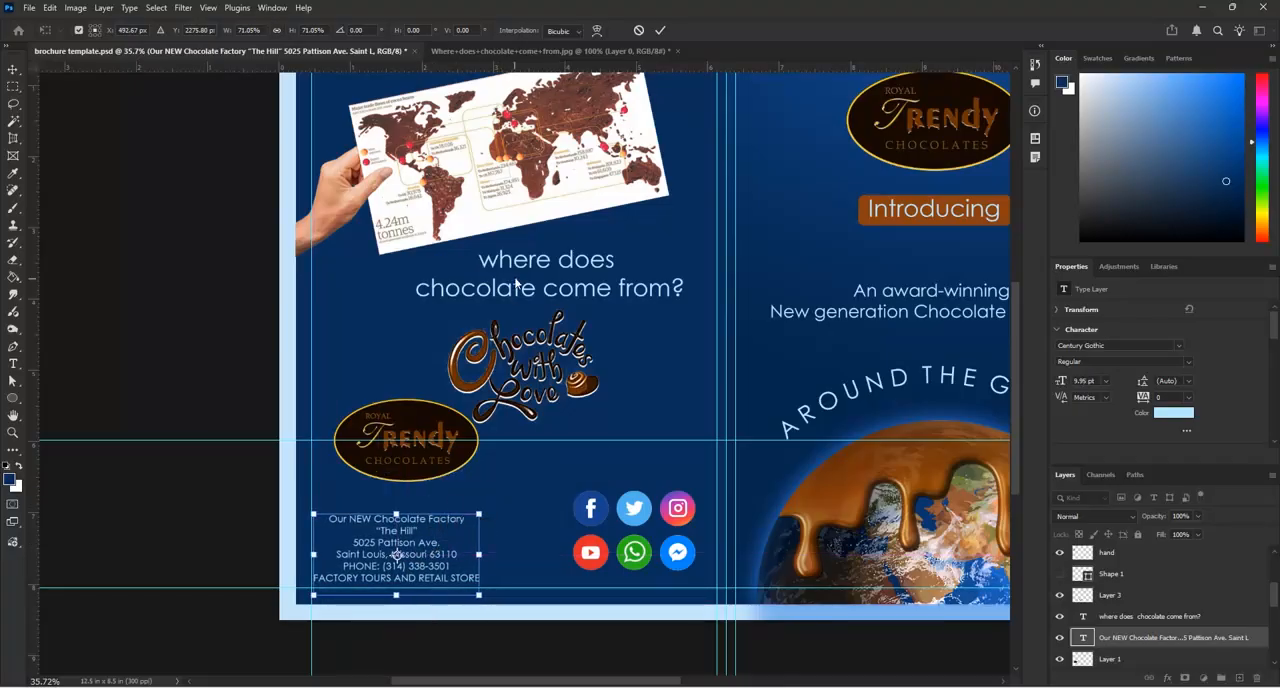
{"action": "left_click", "coordinate": [661, 32]}
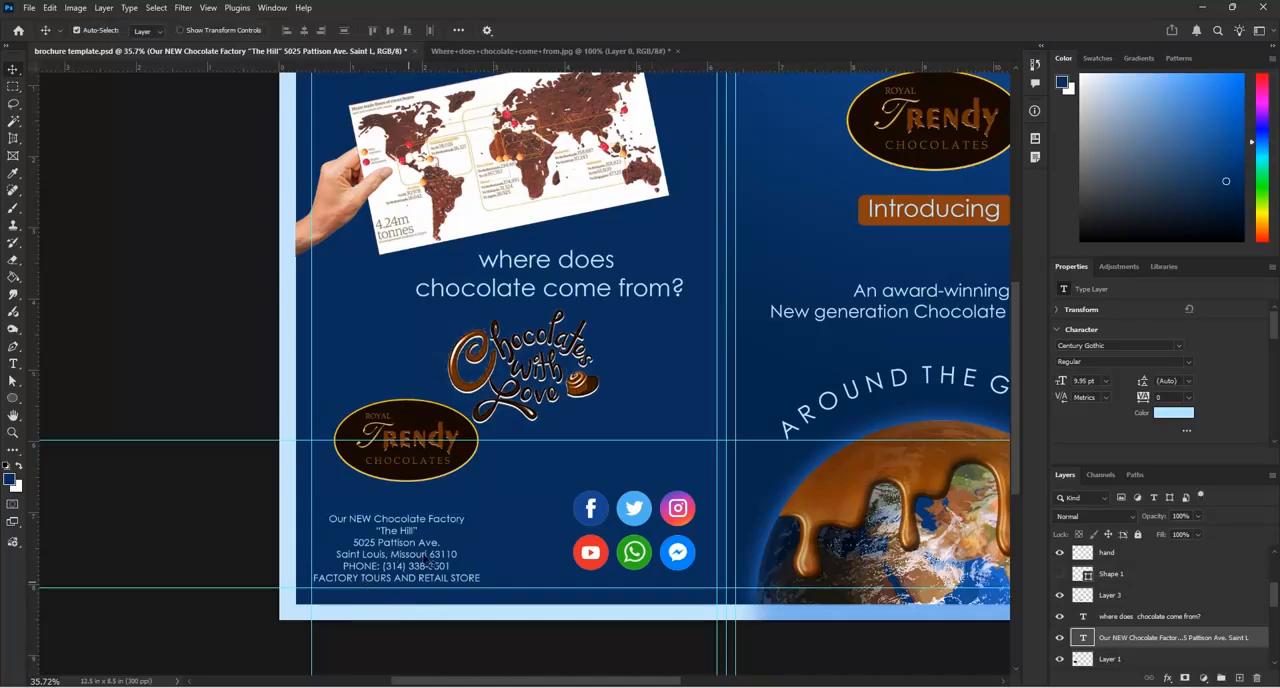
Set the factory address text size to 12 pt
{"action": "double_click", "coordinate": [460, 526]}
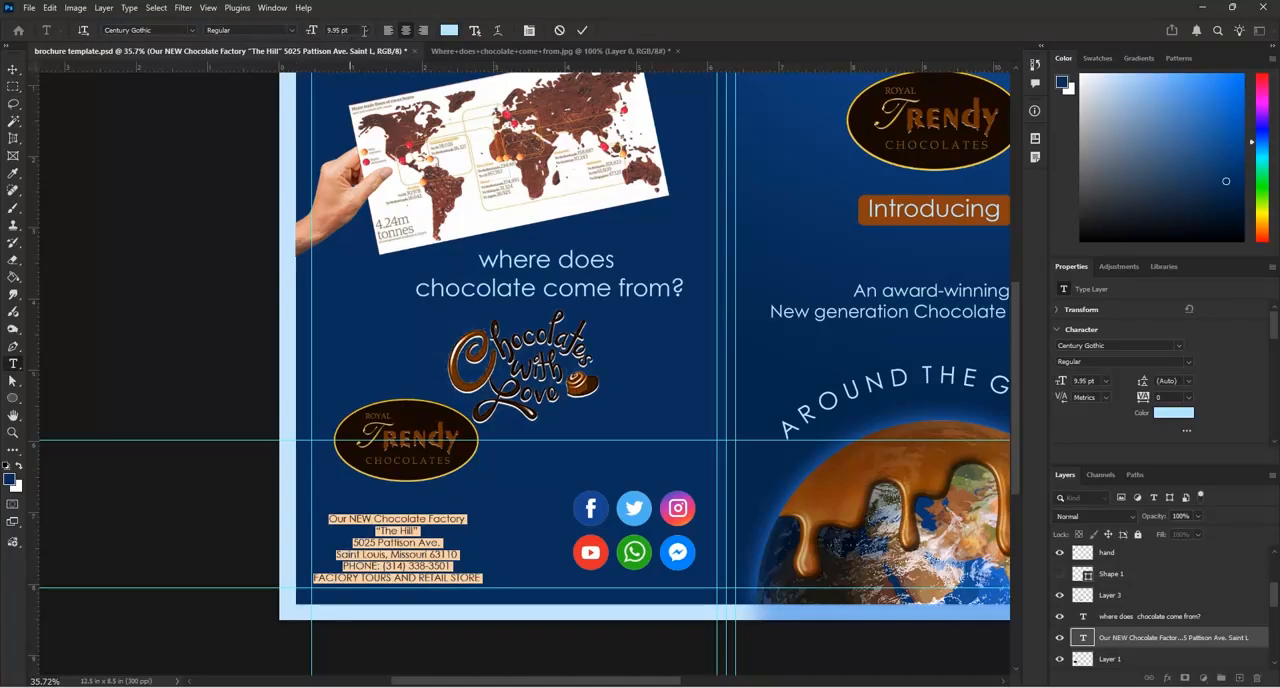
{"action": "left_click", "coordinate": [365, 30]}
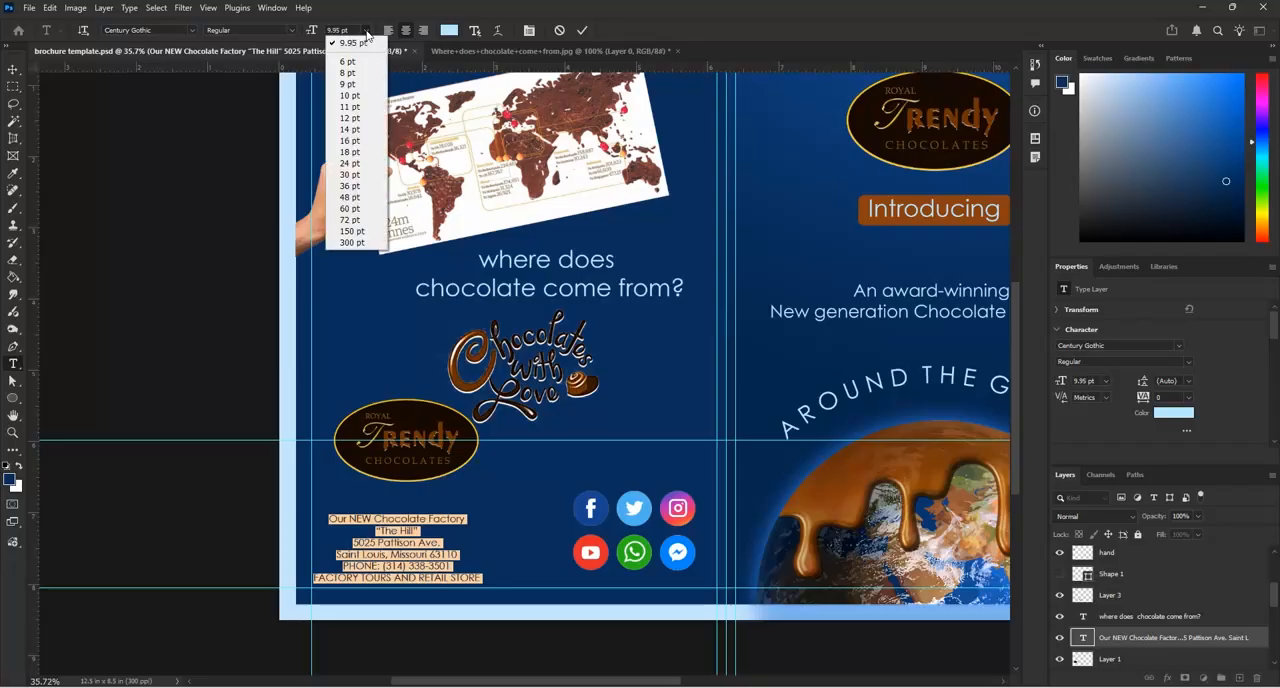
{"action": "left_click", "coordinate": [354, 119]}
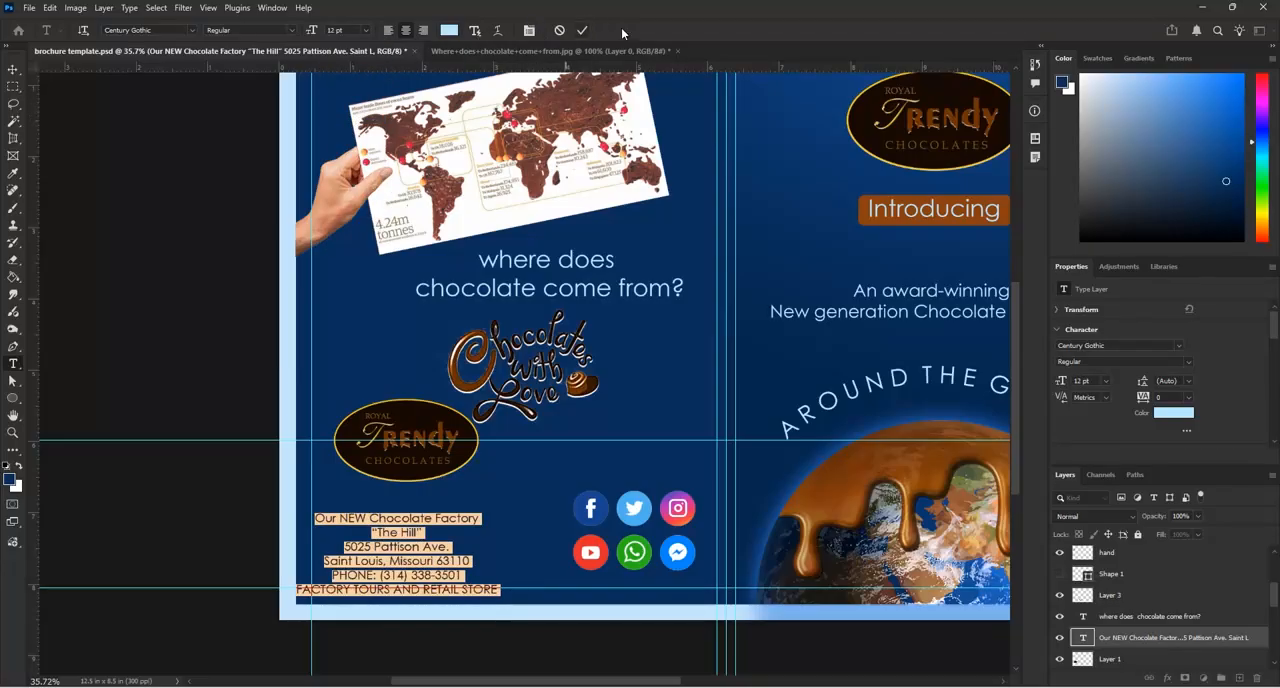
{"action": "left_click", "coordinate": [585, 30]}
Move the address text inside page 4's left margin guide and centre the oval Trendy logo just above it
{"action": "key", "text": "v"}
{"action": "left_click_drag", "start_coordinate": [455, 525], "coordinate": [471, 511]}
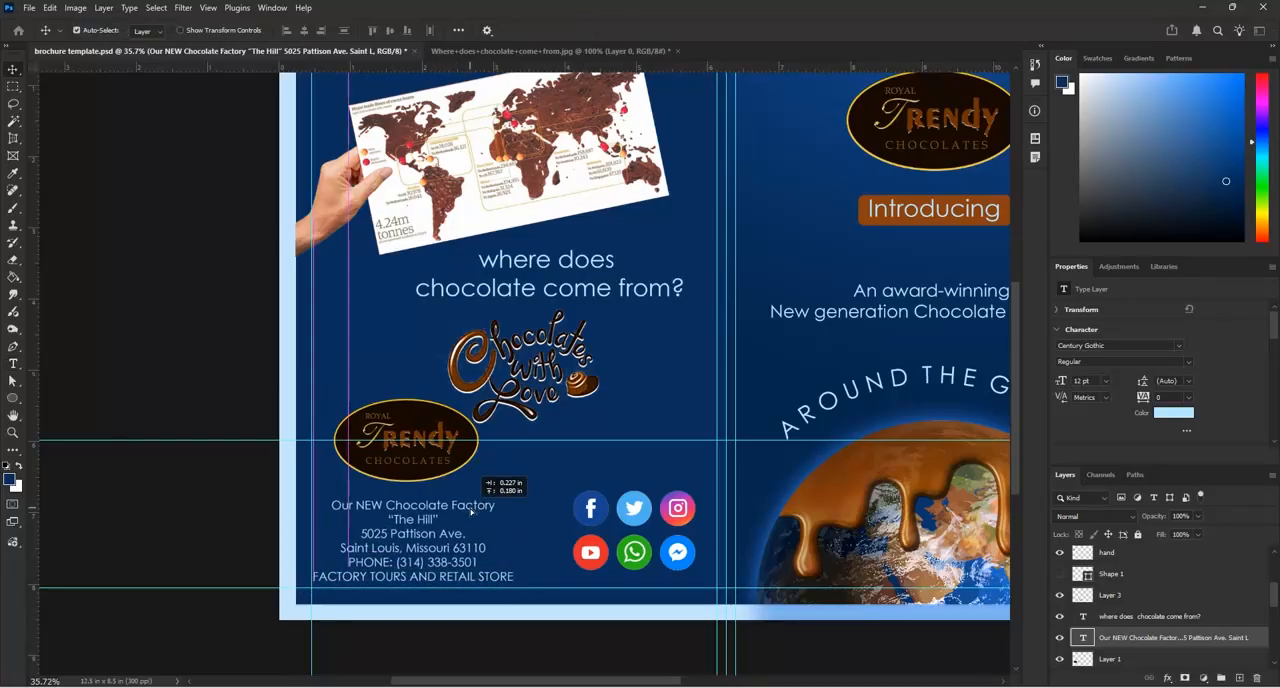
{"action": "left_click_drag", "start_coordinate": [428, 474], "coordinate": [437, 481]}
{"action": "scroll", "coordinate": [409, 330], "scroll_direction": "down", "scroll_amount": 1}
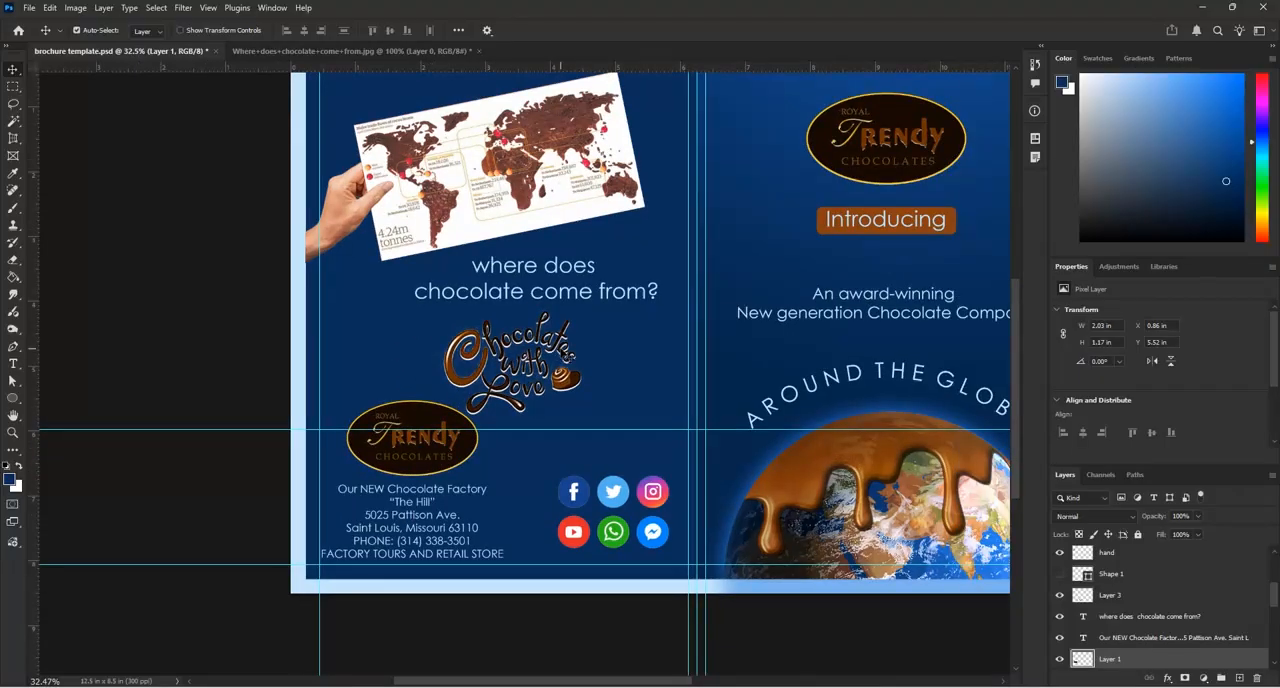
Nudge the "where does chocolate come from?" heading closer to the map and right-align its text
{"action": "left_click", "coordinate": [565, 357]}
{"action": "left_click", "coordinate": [580, 272]}
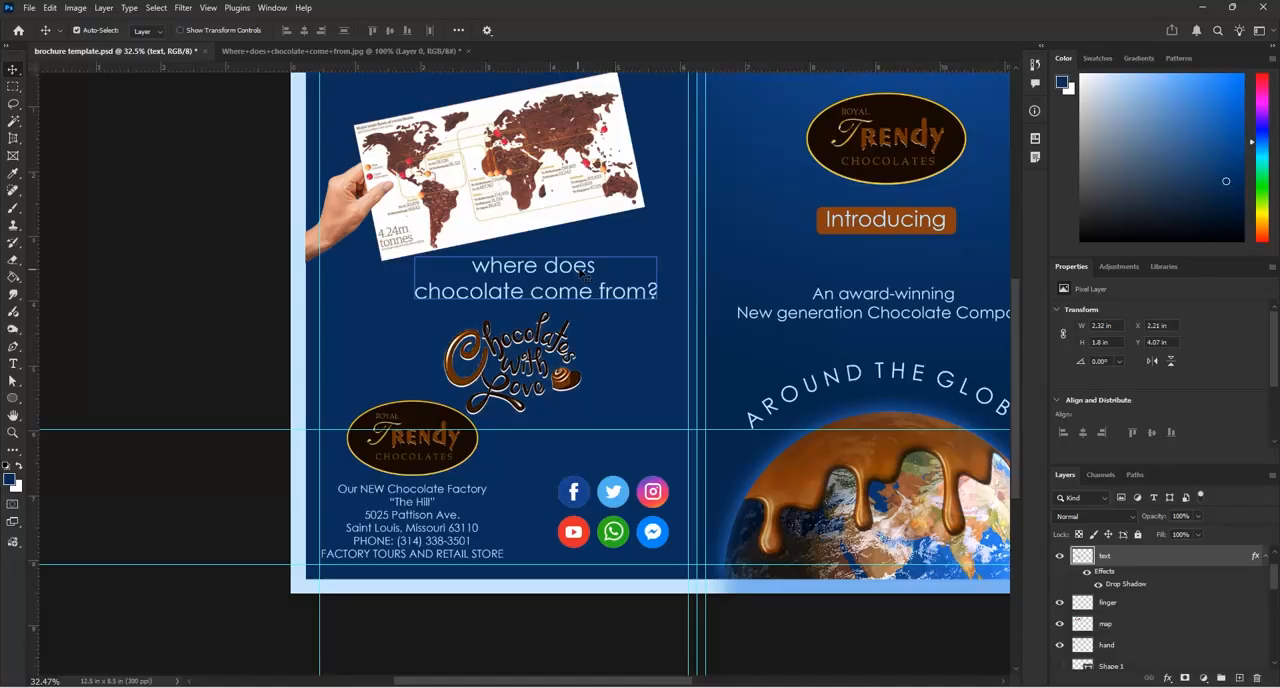
{"action": "mouse_move", "coordinate": [582, 273]}
{"action": "left_mouse_down"}
{"action": "mouse_move", "coordinate": [606, 265]}
{"action": "mouse_move", "coordinate": [594, 265]}
{"action": "left_mouse_up"}
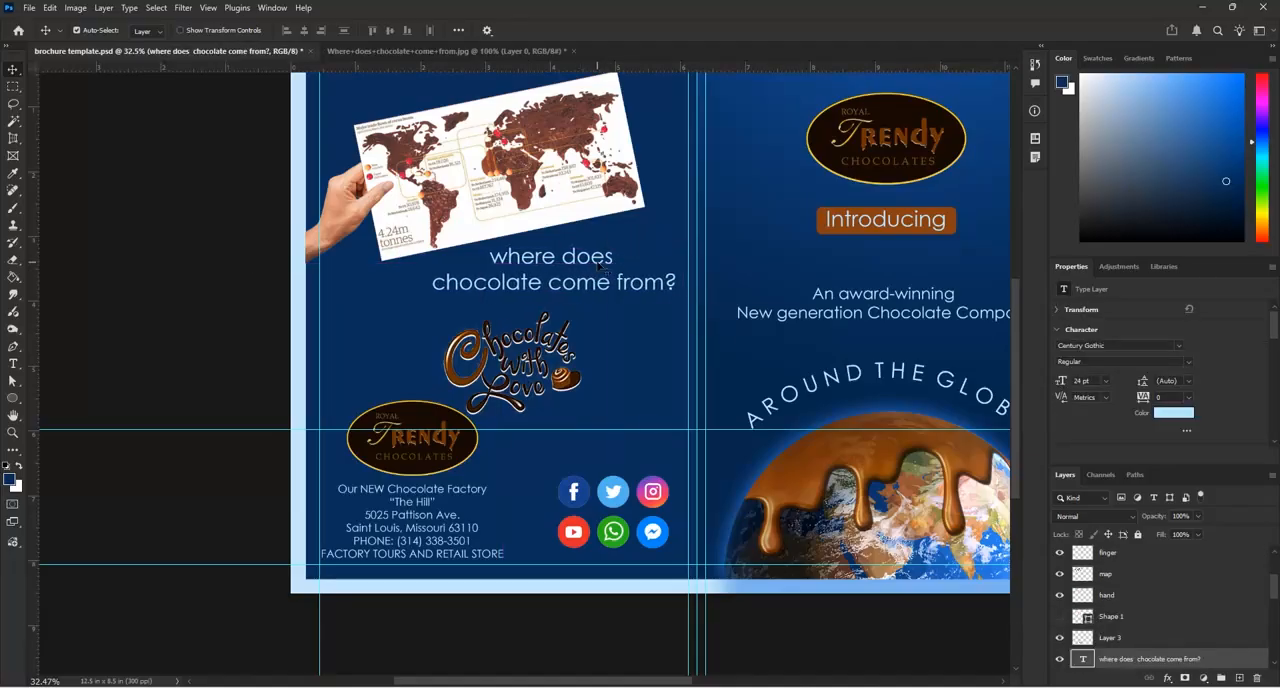
{"action": "double_click", "coordinate": [600, 266]}
{"action": "left_click", "coordinate": [426, 31]}
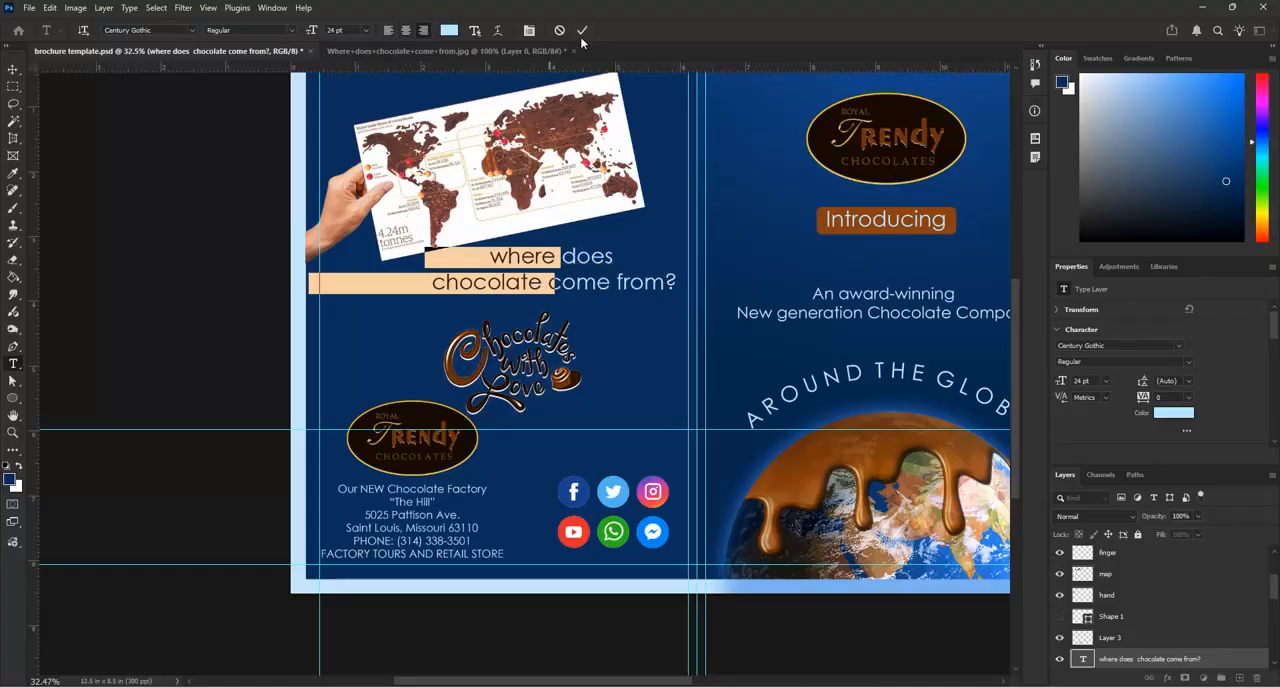
{"action": "left_click", "coordinate": [583, 31]}
Position the right-aligned heading below the map and move the "Chocolates with Love" lettering toward page 4's right margin
{"action": "left_click_drag", "start_coordinate": [535, 265], "coordinate": [627, 256]}
{"action": "left_click_drag", "start_coordinate": [576, 383], "coordinate": [652, 374]}
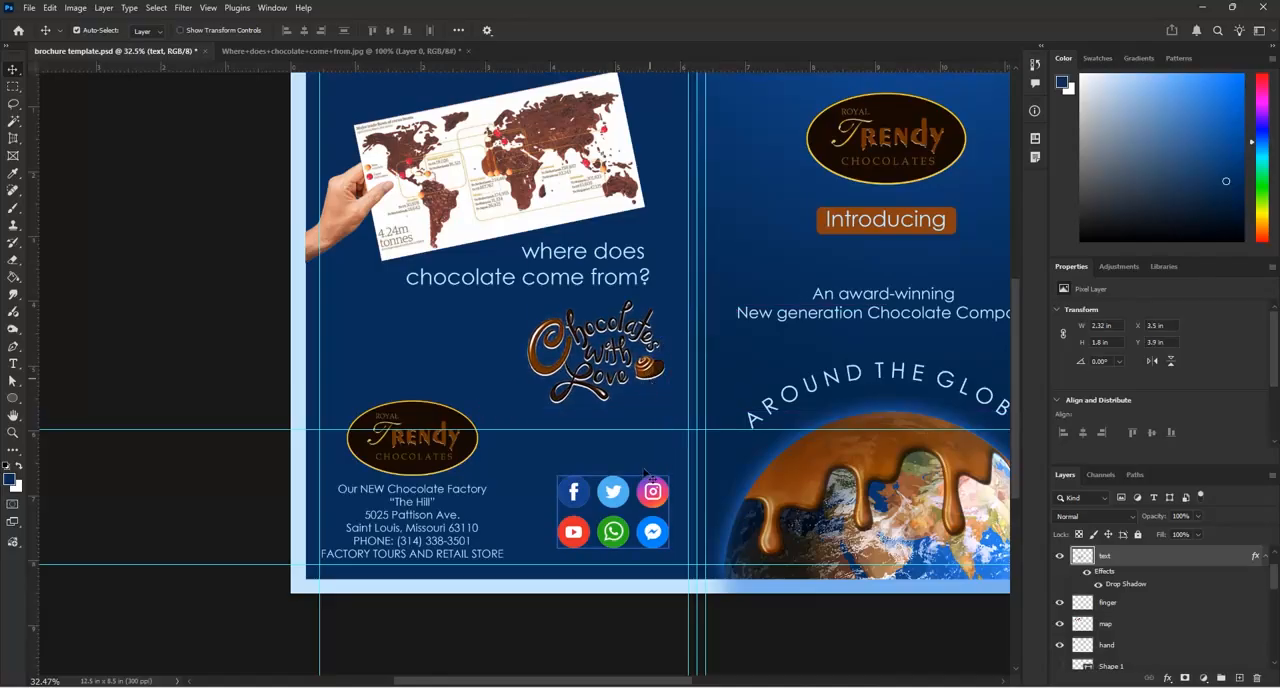
{"action": "left_click", "coordinate": [654, 490], "text": "shift"}
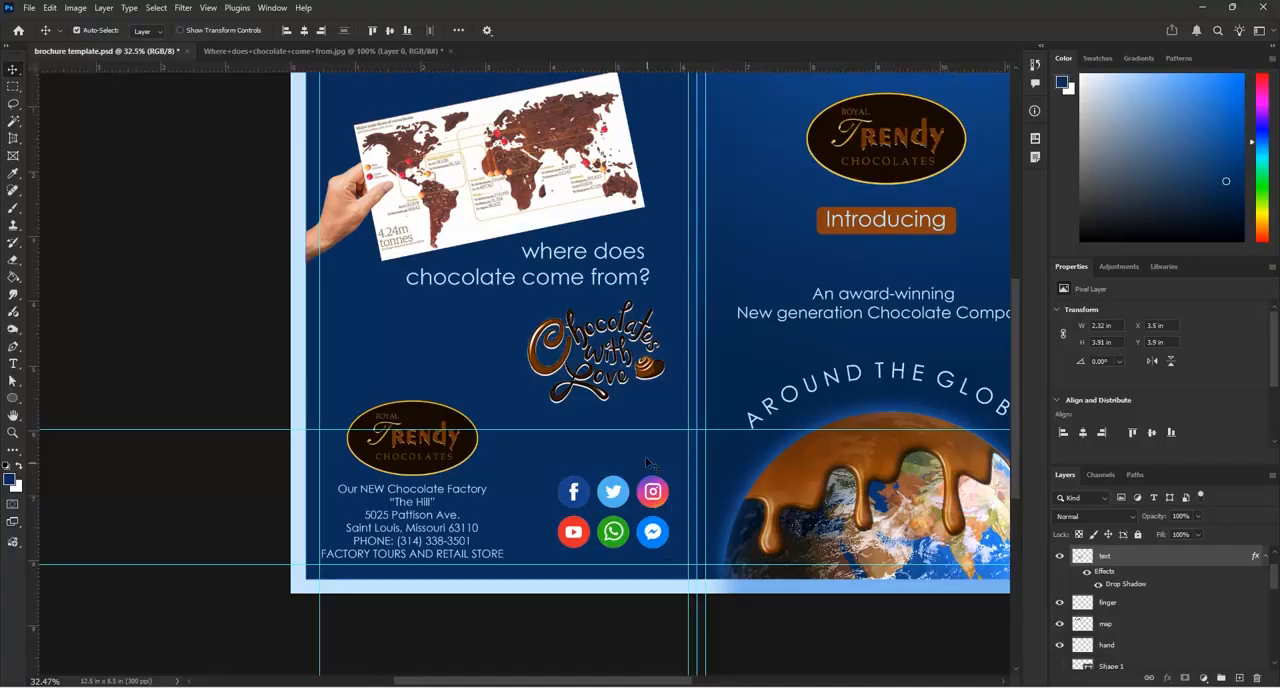
Add a new text layer reading "connect us:" between the oval logo and the social icons on page 4
{"action": "key", "text": "t"}
{"action": "left_click", "coordinate": [552, 446]}
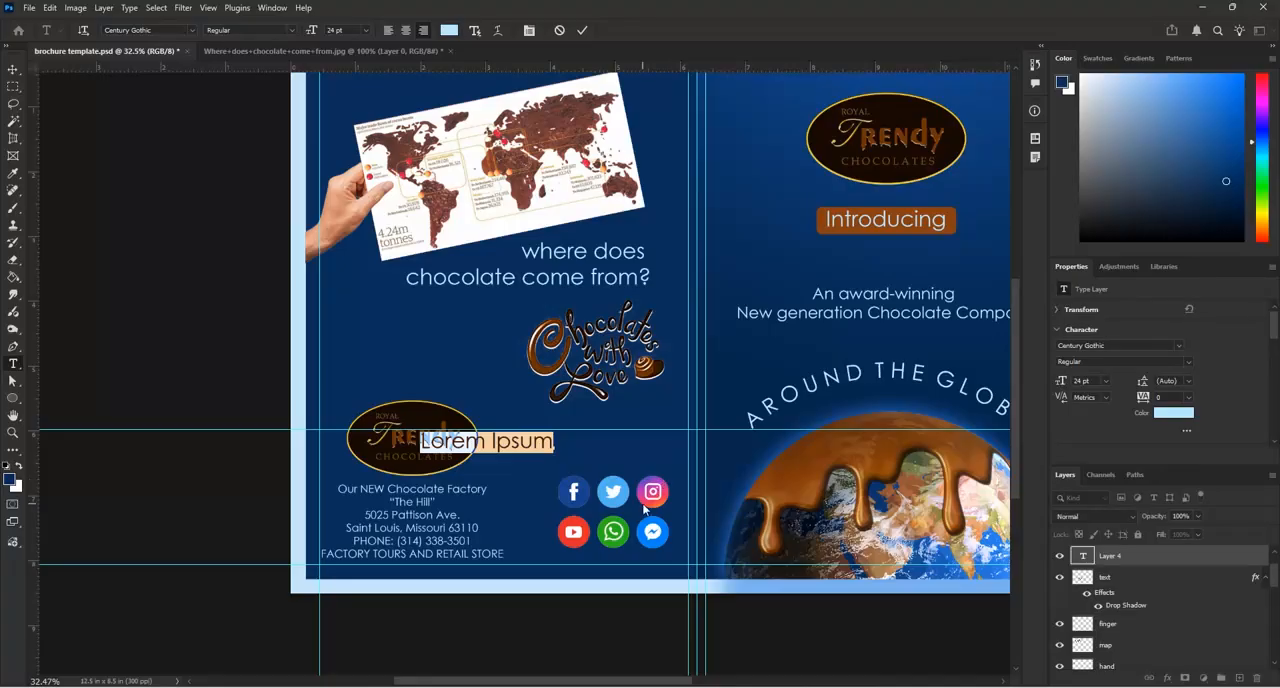
{"action": "type", "text": "Connect us"}
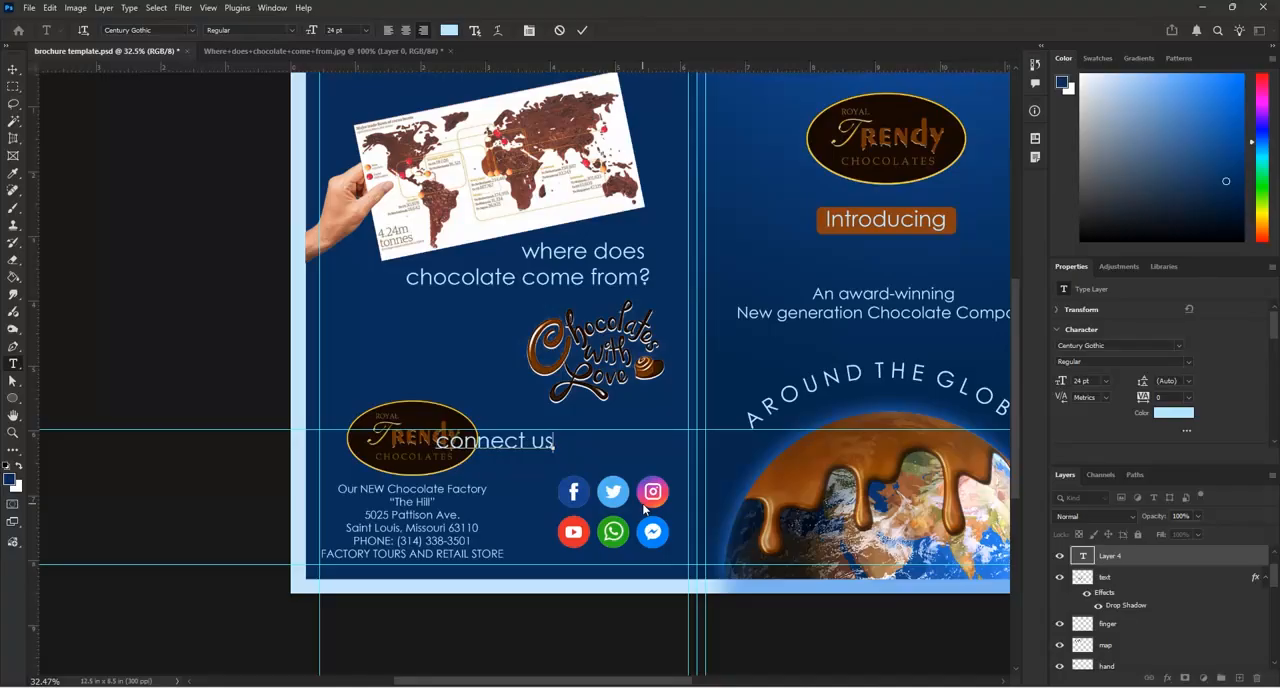
{"action": "type", "text": ":"}
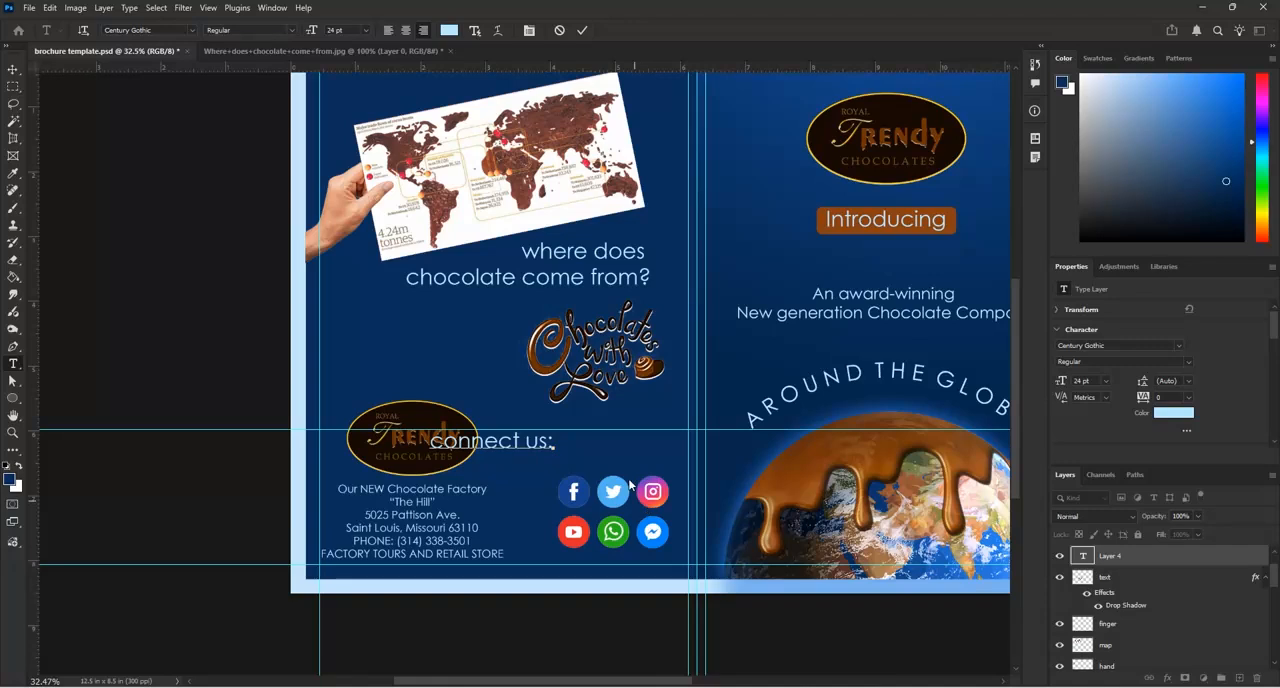
{"action": "left_click", "coordinate": [582, 30]}
{"action": "key", "text": "v"}
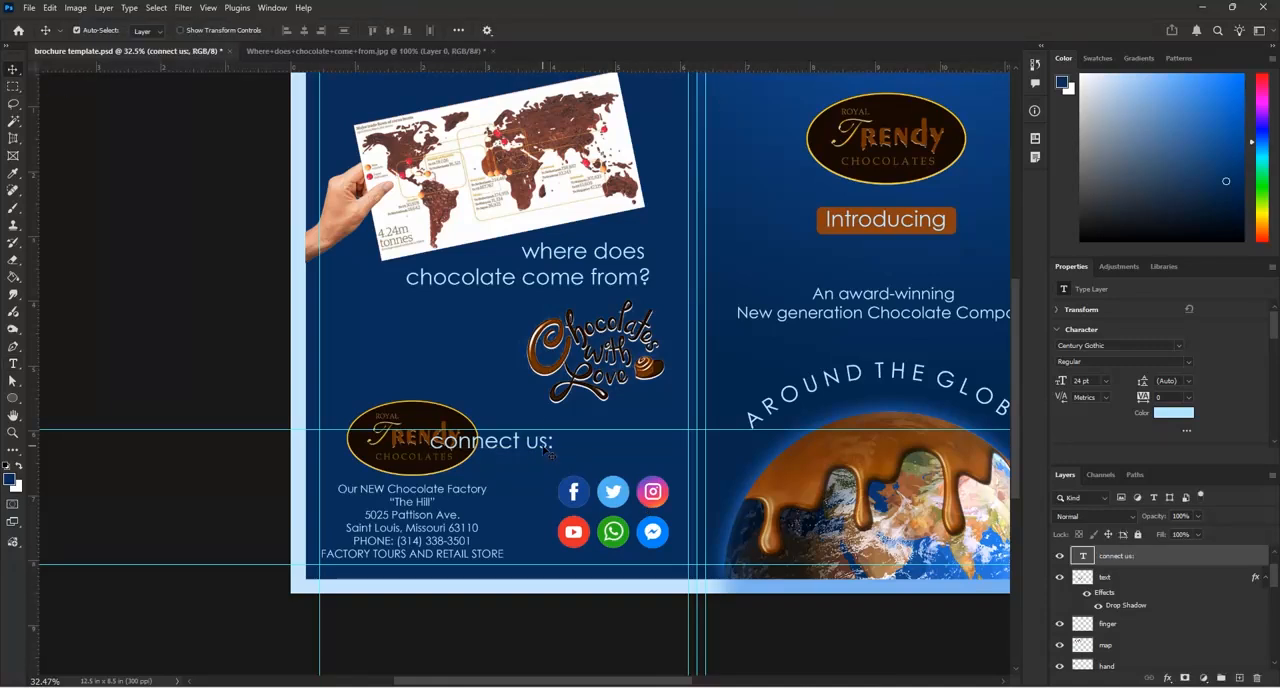
Set the "connect us:" text to 12 pt and move it above the social icons
{"action": "double_click", "coordinate": [546, 450]}
{"action": "left_click", "coordinate": [366, 36]}
{"action": "left_click", "coordinate": [355, 120]}
{"action": "left_click", "coordinate": [582, 30]}
{"action": "key", "text": "v"}
{"action": "left_click_drag", "start_coordinate": [530, 450], "coordinate": [628, 457]}
Enlarge the "connect us:" text to about 156% and centre it above the social icons
{"action": "key", "text": "ctrl+t"}
{"action": "scroll", "coordinate": [620, 455], "scroll_direction": "up", "scroll_amount": 2}
{"action": "scroll", "coordinate": [620, 455], "scroll_direction": "up", "scroll_amount": 1}
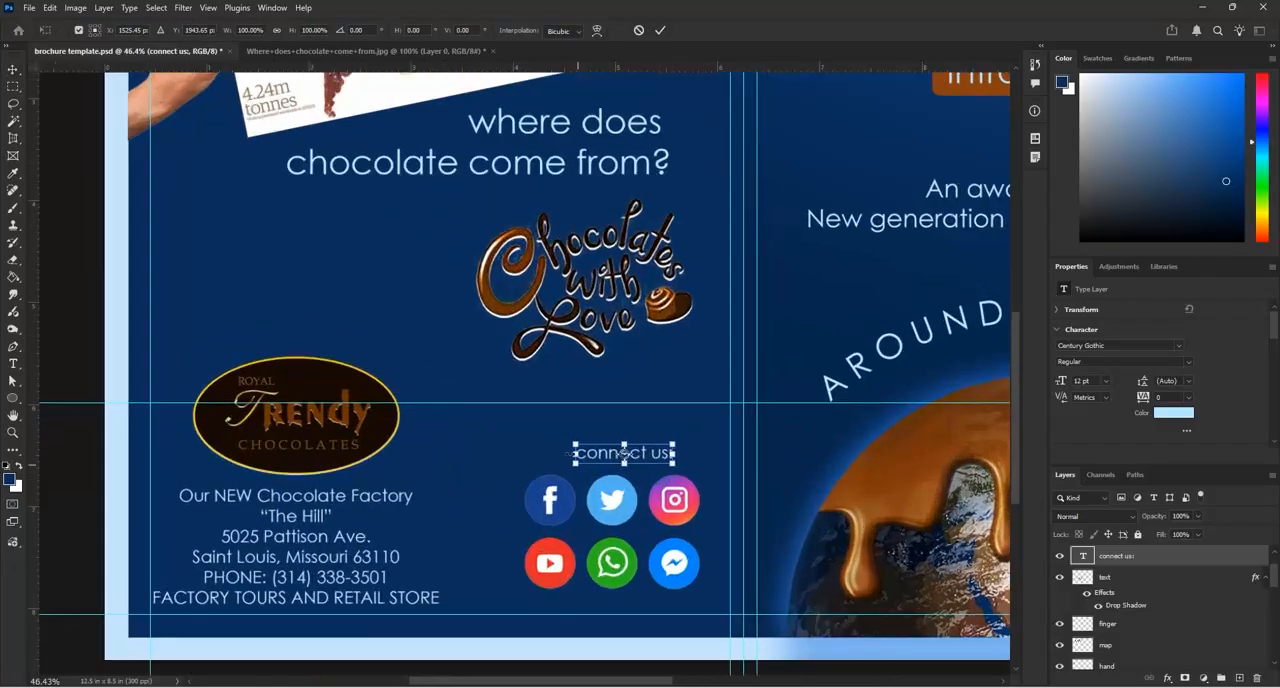
{"action": "left_click_drag", "start_coordinate": [576, 444], "coordinate": [518, 418]}
{"action": "left_click_drag", "start_coordinate": [658, 451], "coordinate": [685, 451]}
{"action": "left_click", "coordinate": [661, 30]}
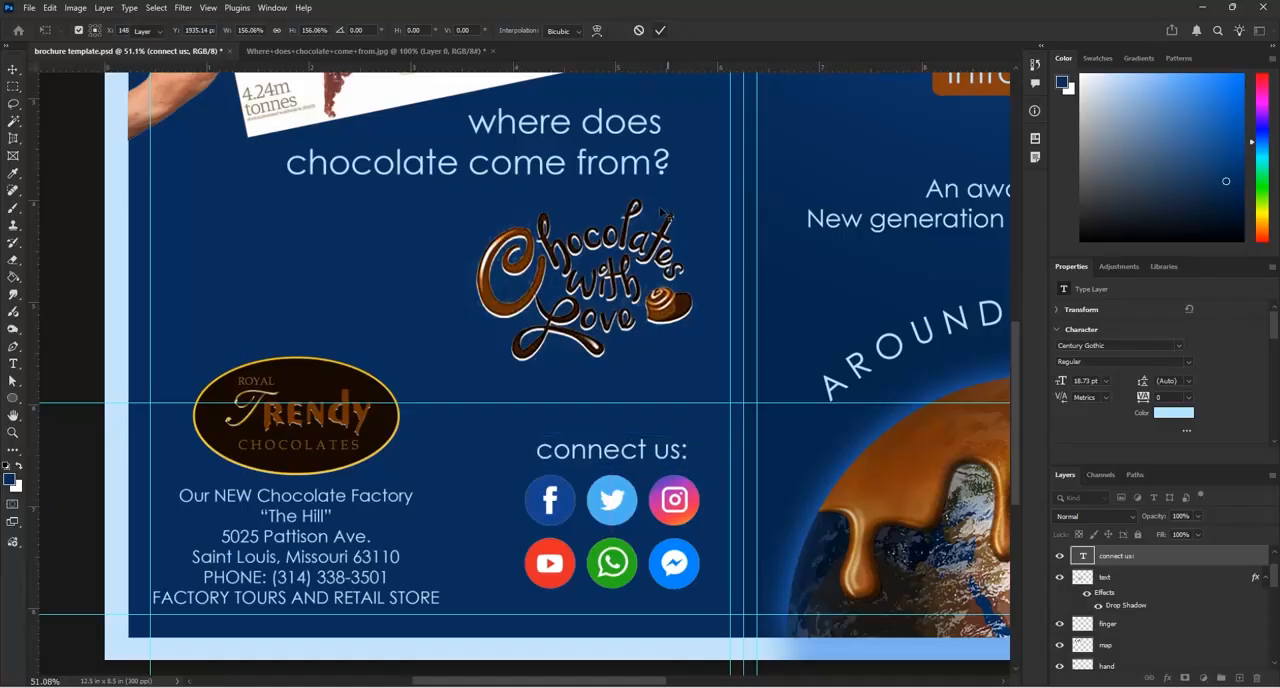
Scale the group of social icons on page 4 down to about 87% and shift it slightly lower
{"action": "scroll", "coordinate": [648, 374], "scroll_direction": "down", "scroll_amount": 2}
{"action": "scroll", "coordinate": [645, 372], "scroll_direction": "down", "scroll_amount": 1}
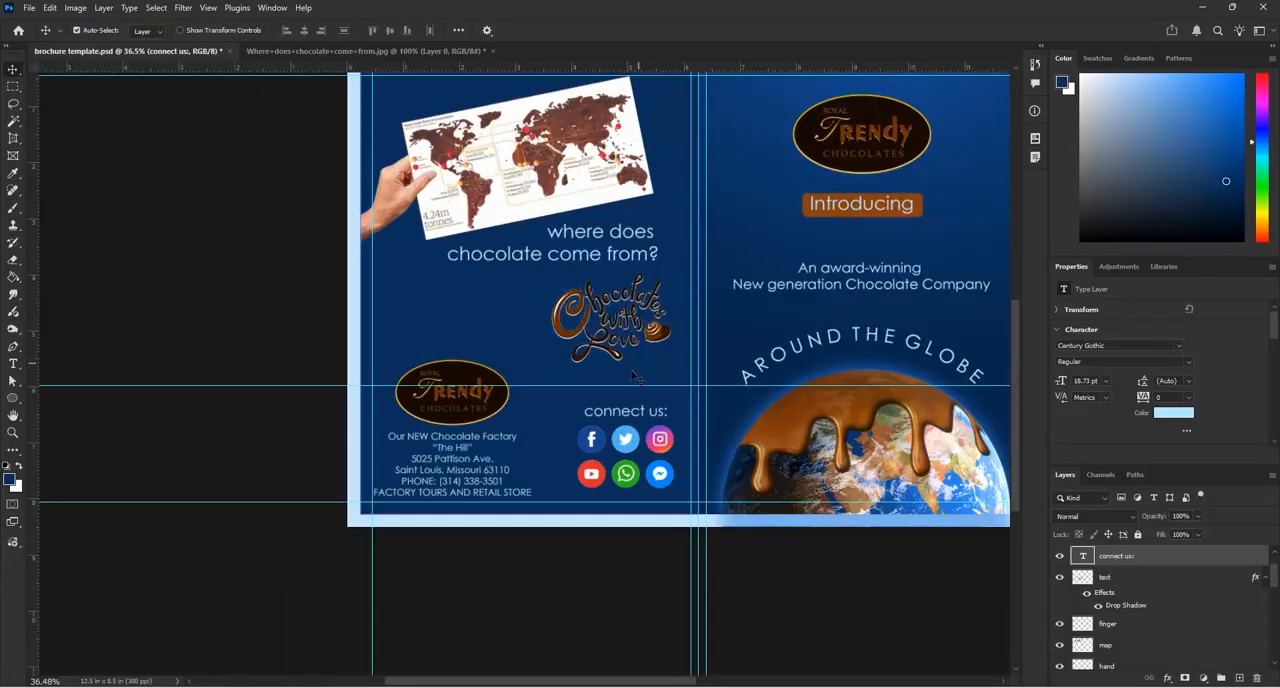
{"action": "left_click", "coordinate": [660, 475]}
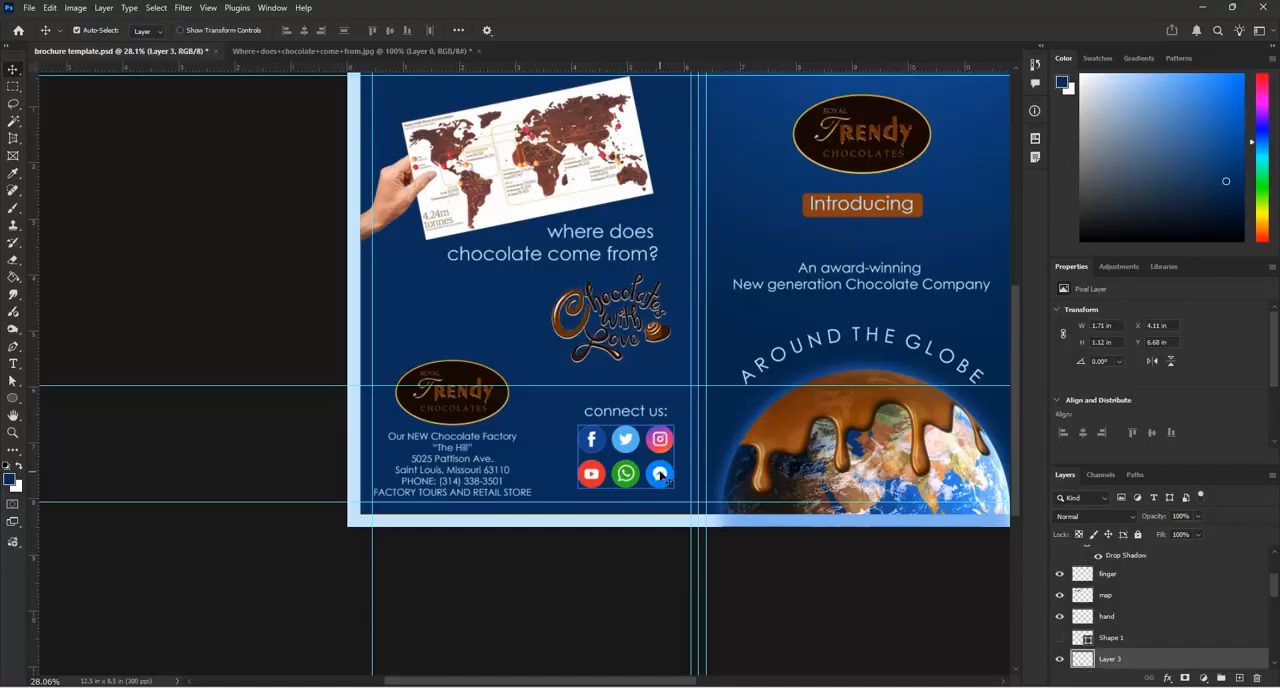
{"action": "key", "text": "ctrl+t"}
{"action": "left_click_drag", "start_coordinate": [673, 487], "coordinate": [652, 468]}
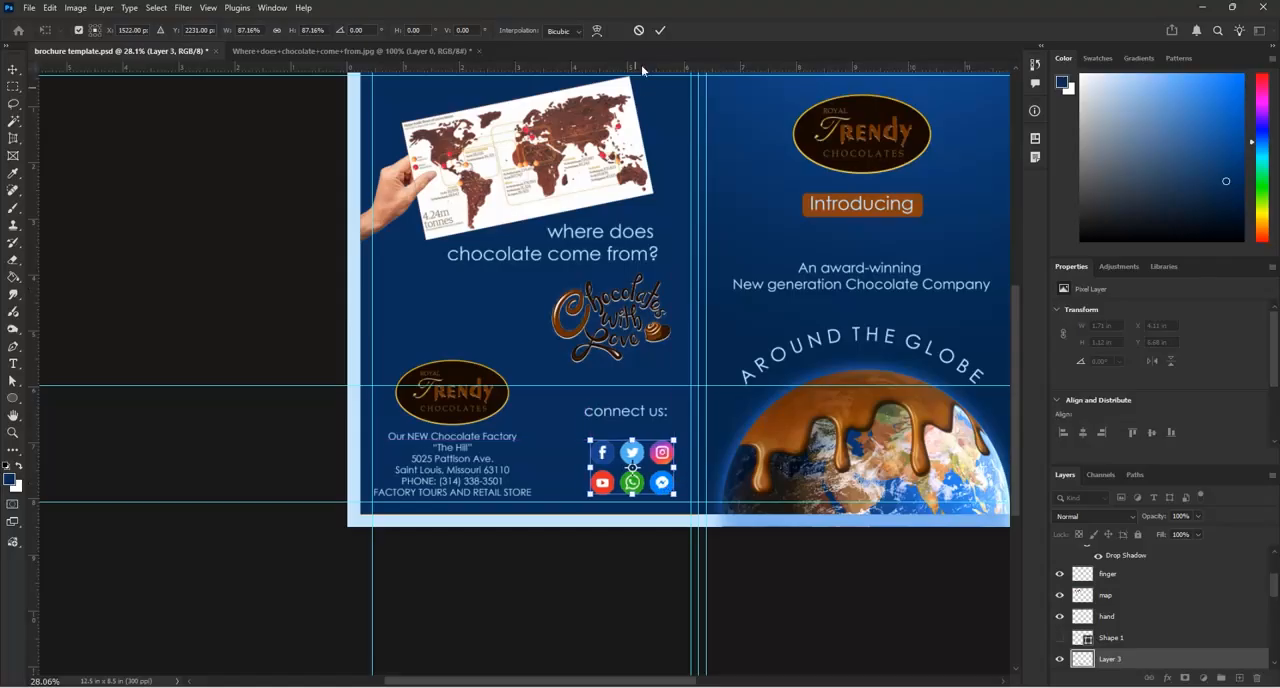
{"action": "left_click", "coordinate": [660, 30]}
Move the "connect us:" text down to sit closely above the social icons and save the brochure template
{"action": "scroll", "coordinate": [630, 425], "scroll_direction": "up", "scroll_amount": 3}
{"action": "left_click_drag", "start_coordinate": [633, 401], "coordinate": [645, 423]}
{"action": "left_click", "coordinate": [542, 405]}
{"action": "key", "text": "ctrl+s"}
{"action": "scroll", "coordinate": [435, 447], "scroll_direction": "down", "scroll_amount": 8}
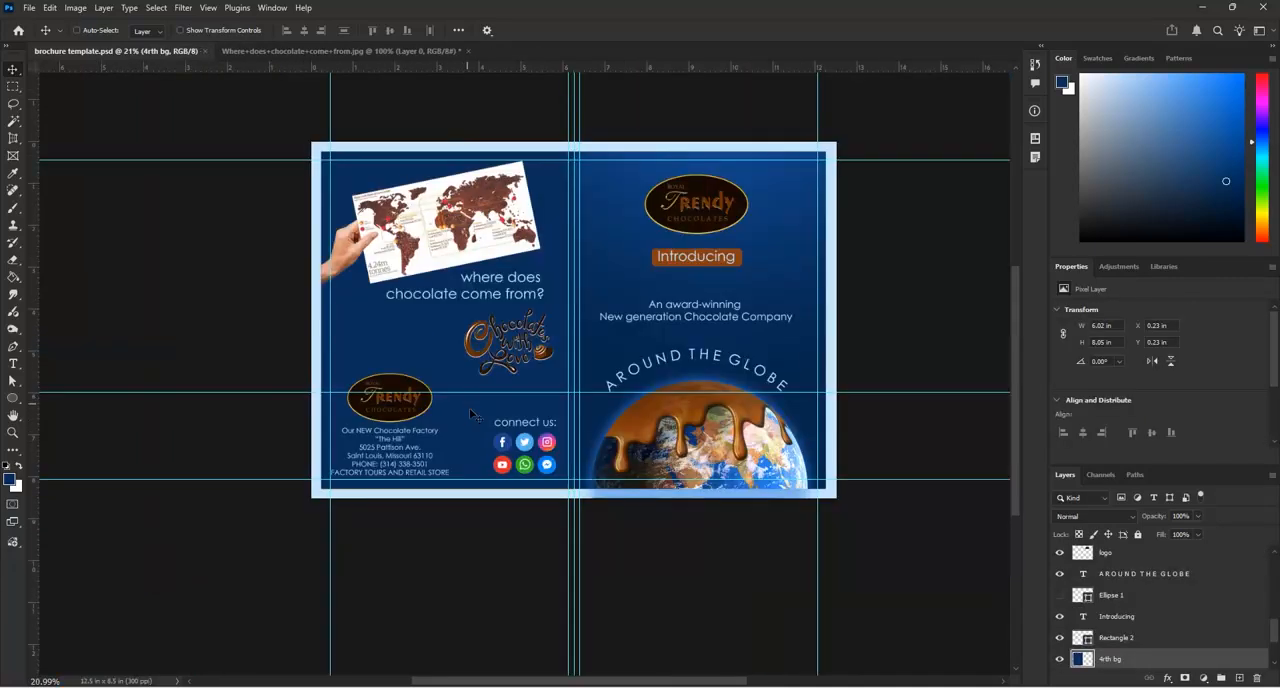
{"action": "scroll", "coordinate": [473, 385], "scroll_direction": "up", "scroll_amount": 6}
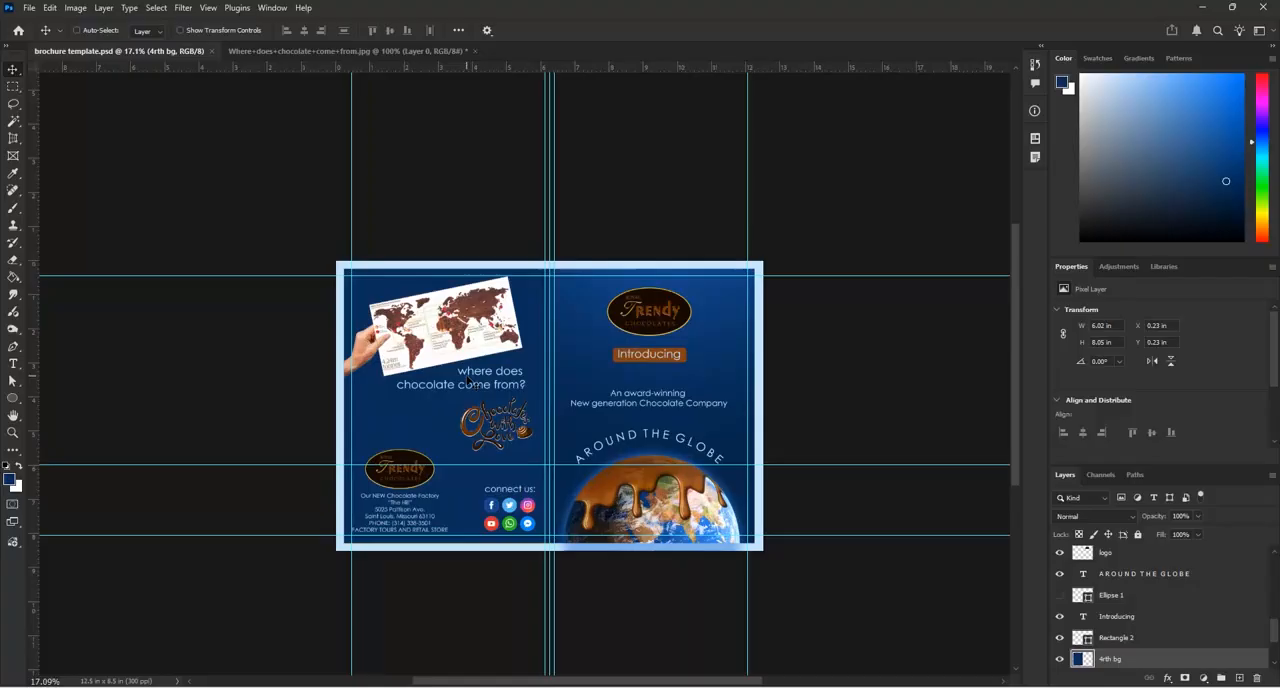
{"action": "scroll", "coordinate": [477, 319], "scroll_direction": "down", "scroll_amount": 2}
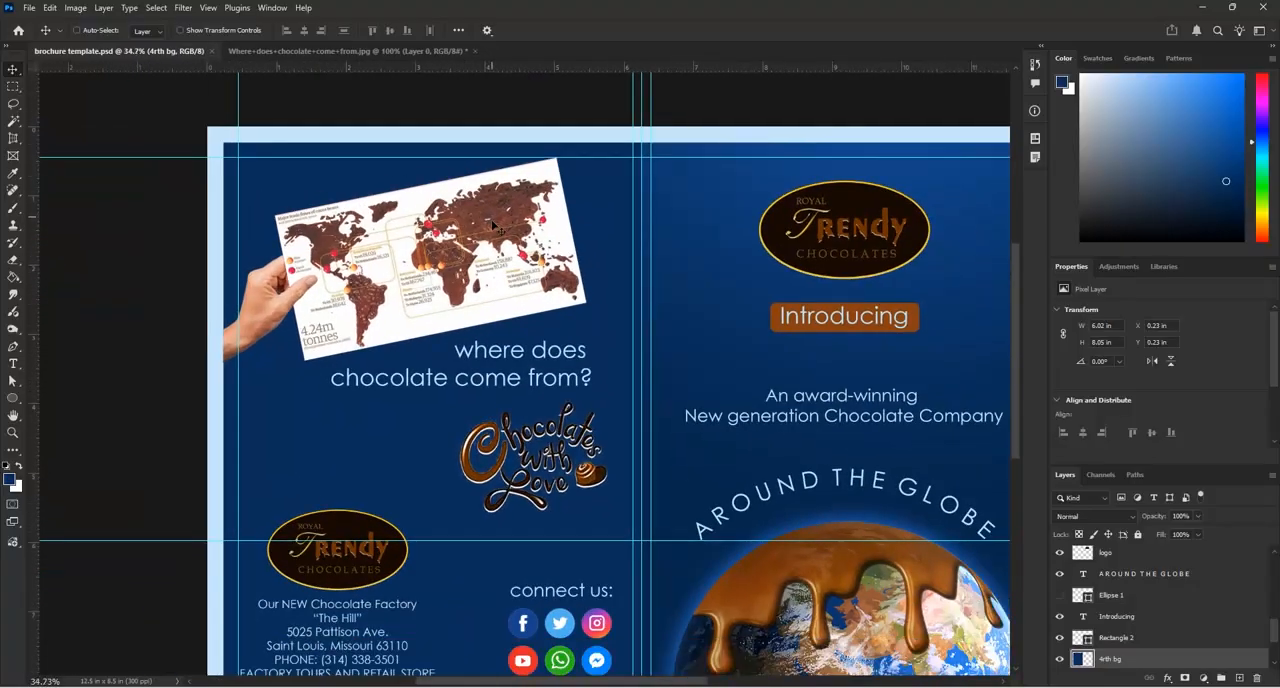
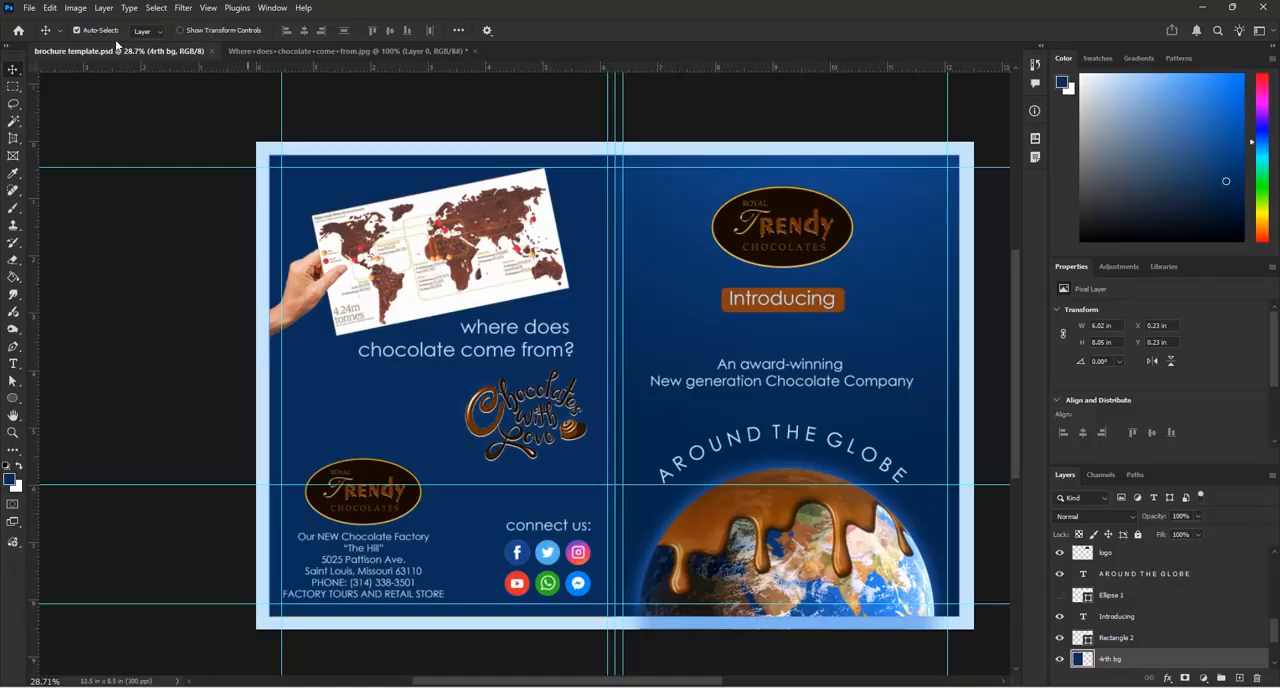
Open the Chocolate-Brands image from the chocolate reference folder
{"action": "left_click", "coordinate": [29, 8]}
{"action": "left_click", "coordinate": [46, 37]}
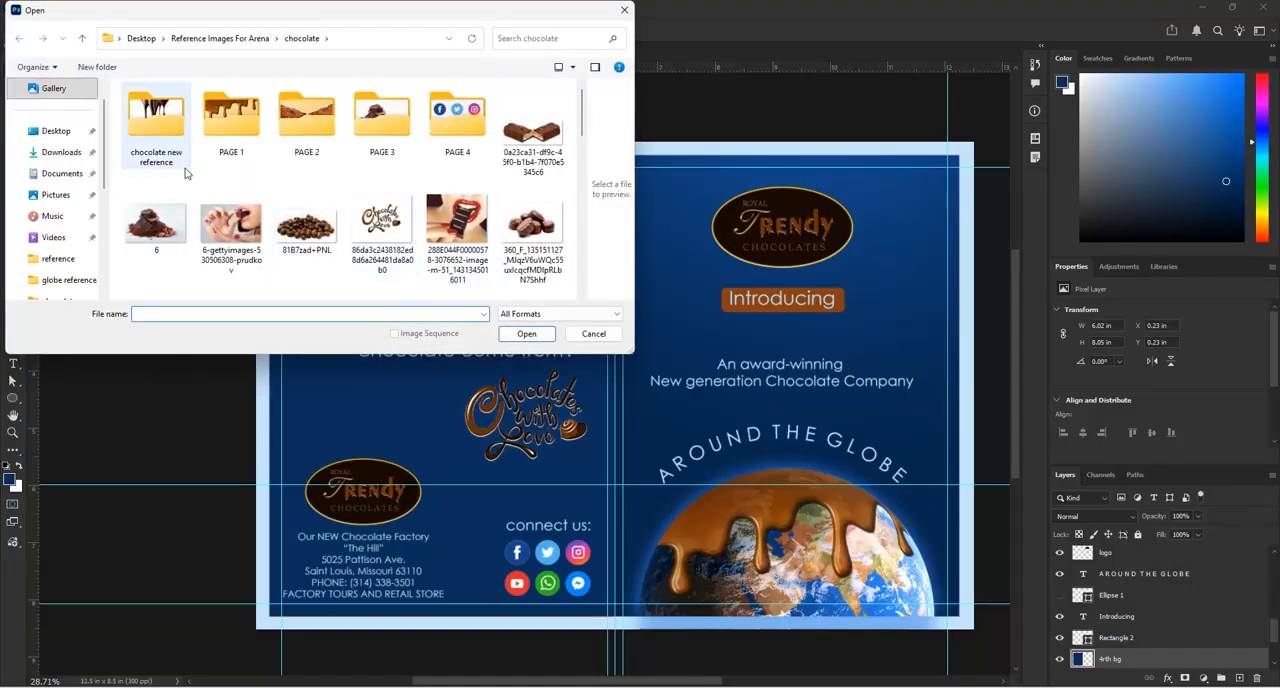
{"action": "scroll", "coordinate": [185, 173], "scroll_direction": "down", "scroll_amount": 5}
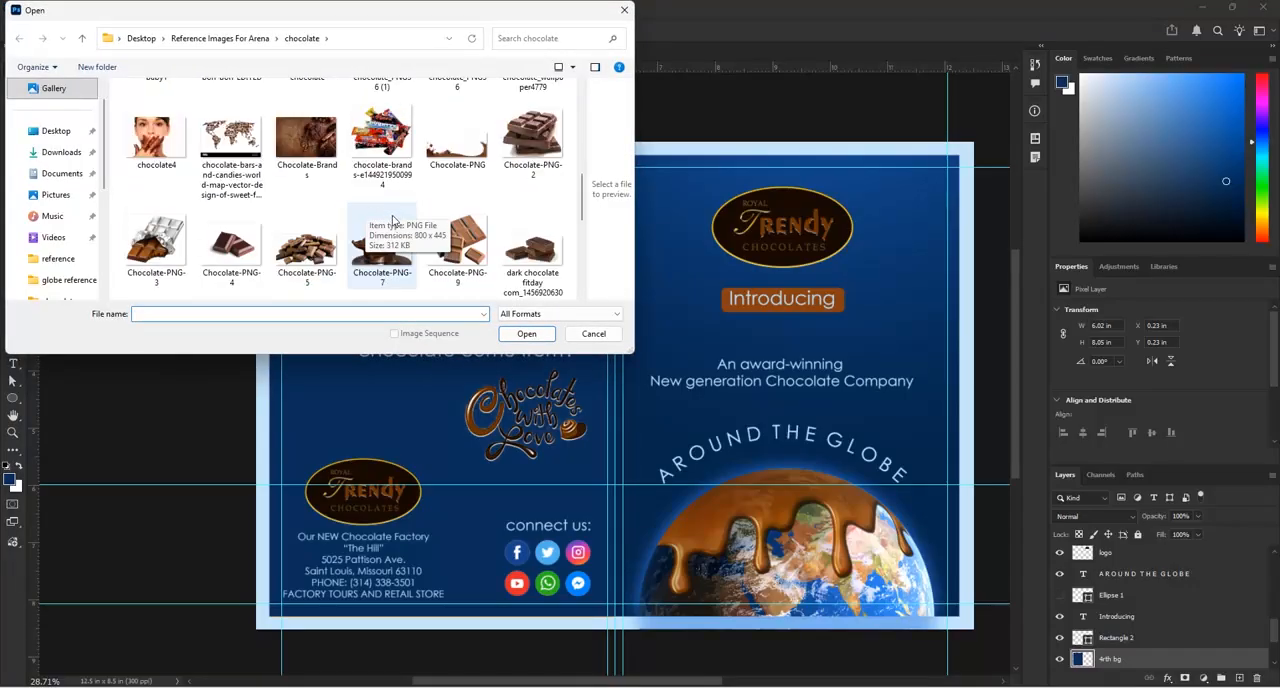
{"action": "scroll", "coordinate": [424, 228], "scroll_direction": "down", "scroll_amount": 2}
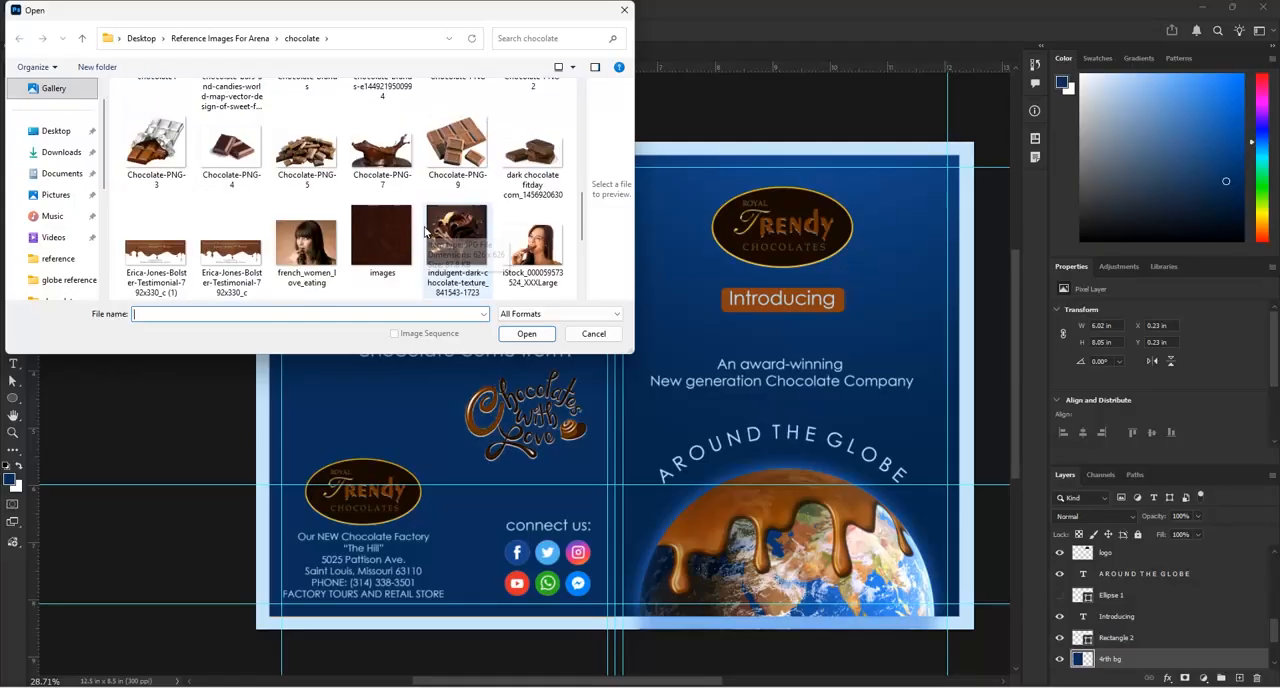
{"action": "scroll", "coordinate": [310, 230], "scroll_direction": "up", "scroll_amount": 3}
{"action": "left_click", "coordinate": [318, 206]}
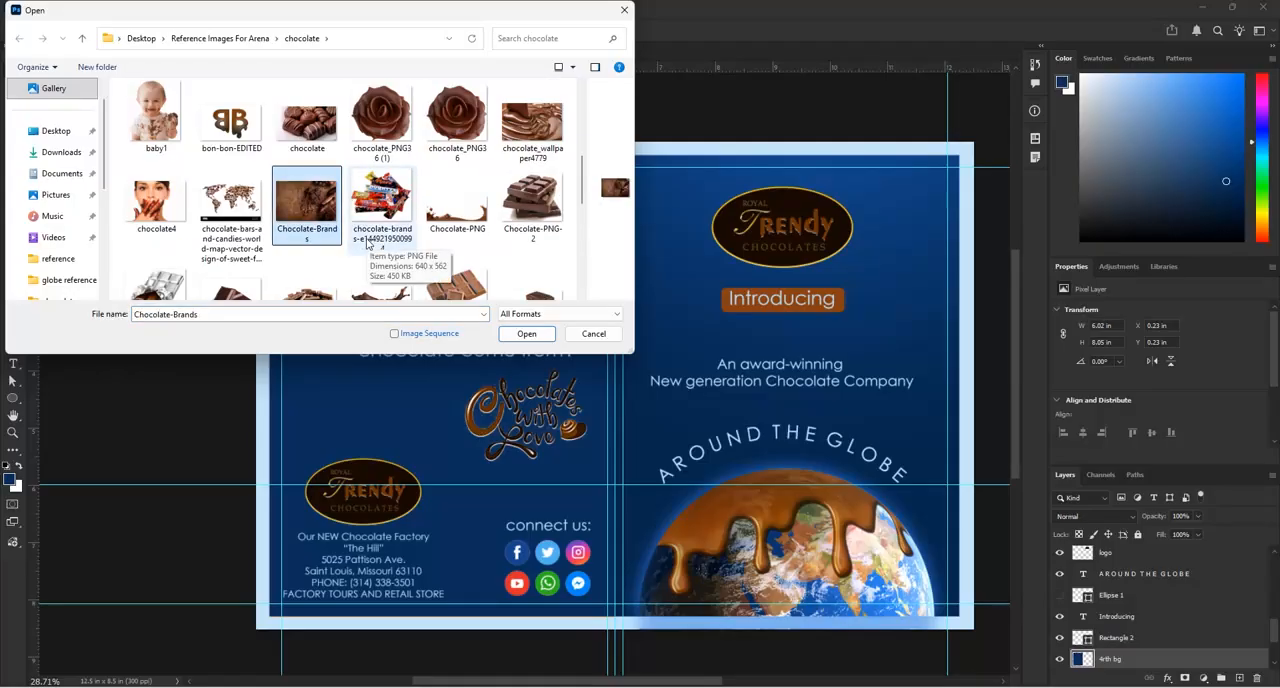
{"action": "left_click", "coordinate": [510, 335]}
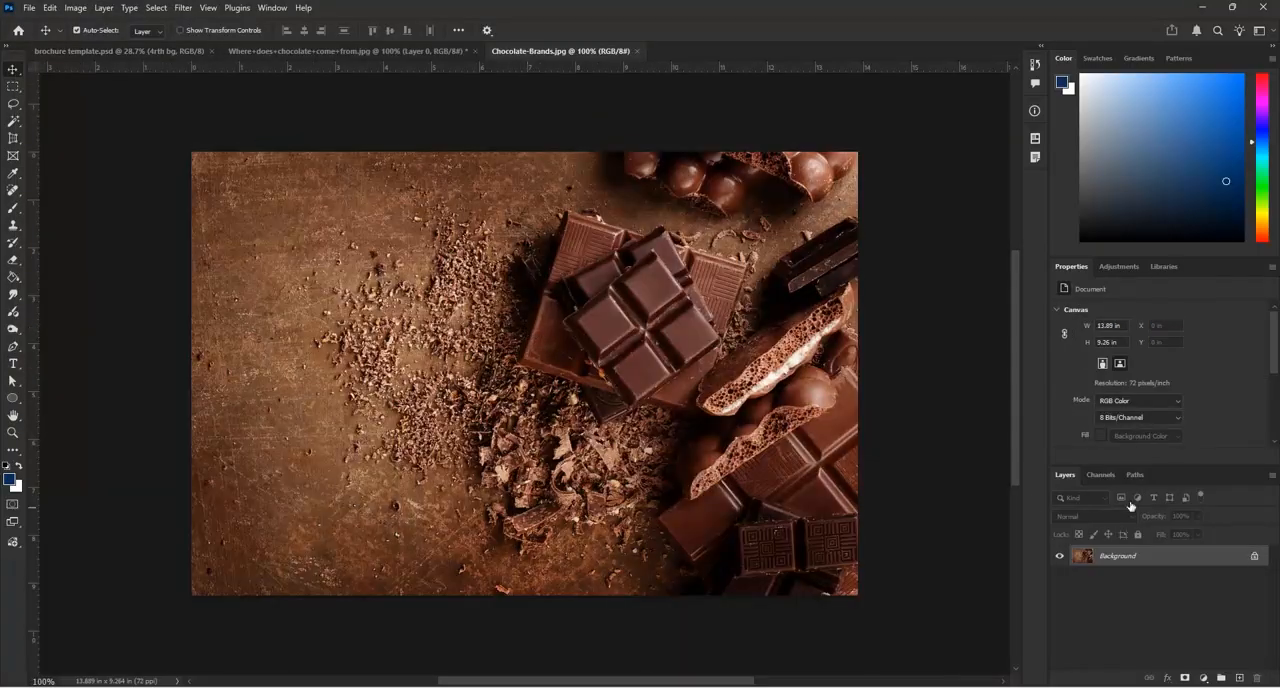
Unlock the chocolate image's background layer and bring it into the brochure template on page 4, rotated by 90°
{"action": "left_click", "coordinate": [1252, 555]}
{"action": "left_click_drag", "start_coordinate": [583, 260], "coordinate": [475, 347]}
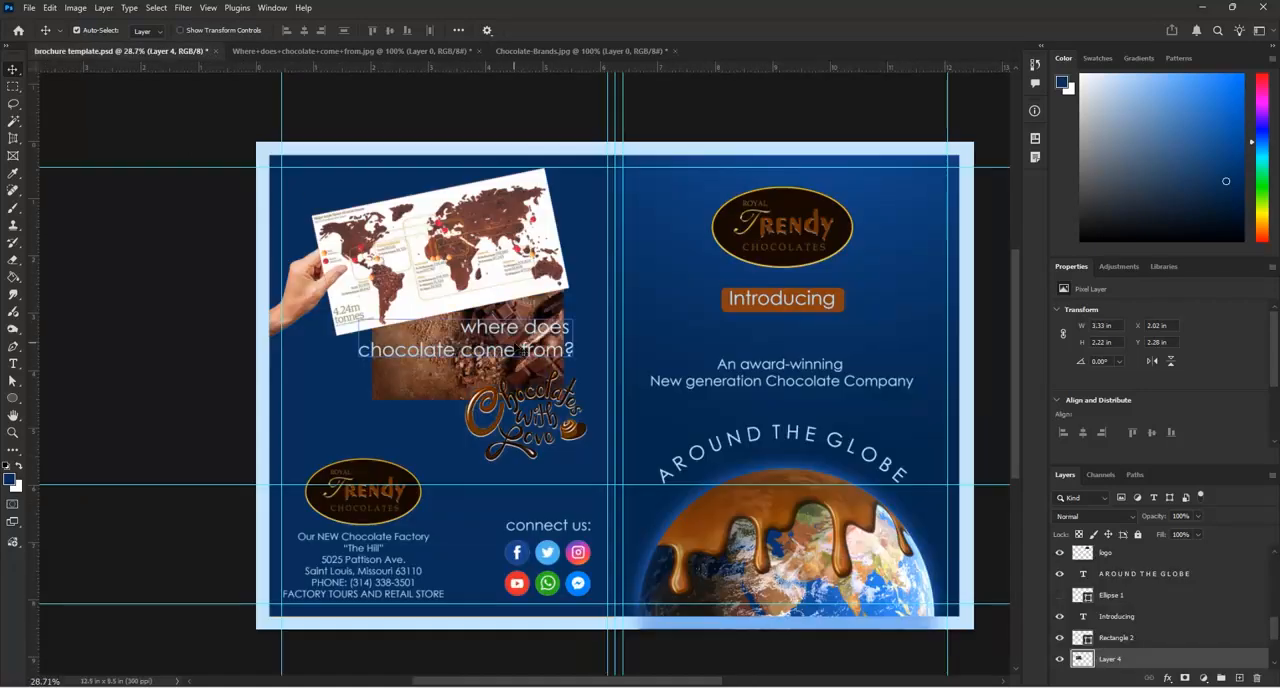
{"action": "key", "text": "ctrl+t"}
{"action": "left_click_drag", "start_coordinate": [575, 265], "coordinate": [544, 401]}
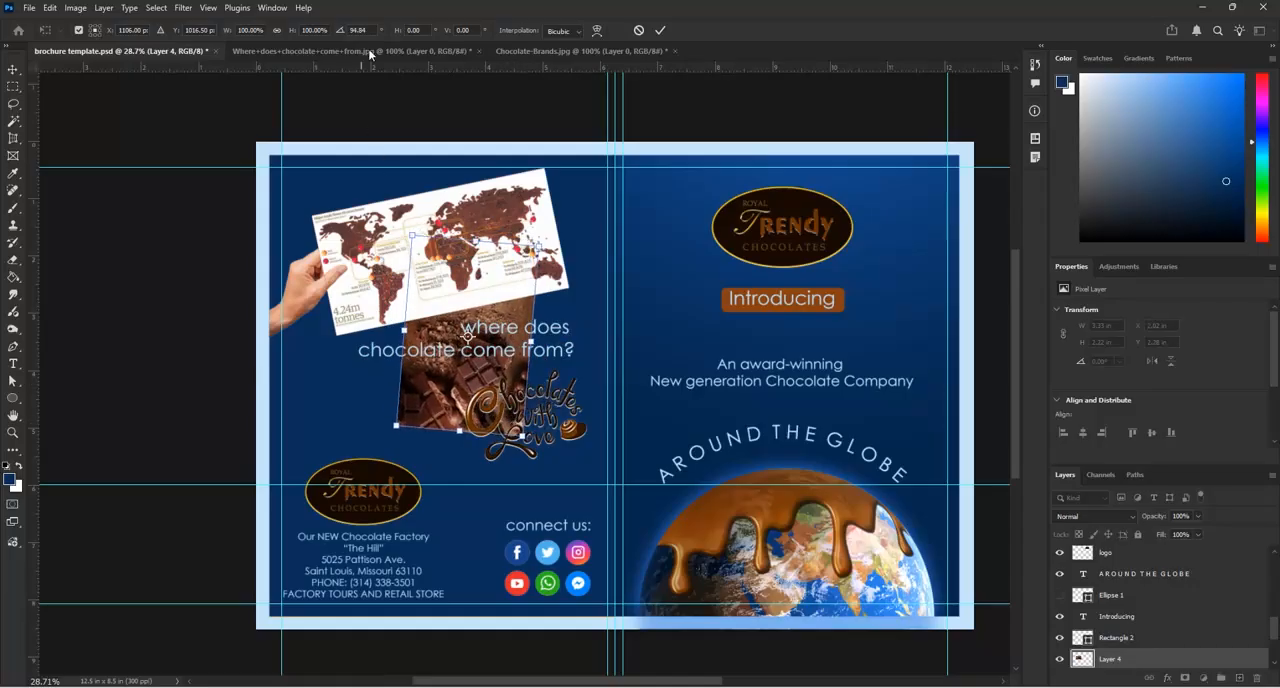
{"action": "type", "text": "90"}
{"action": "key", "text": "Return"}
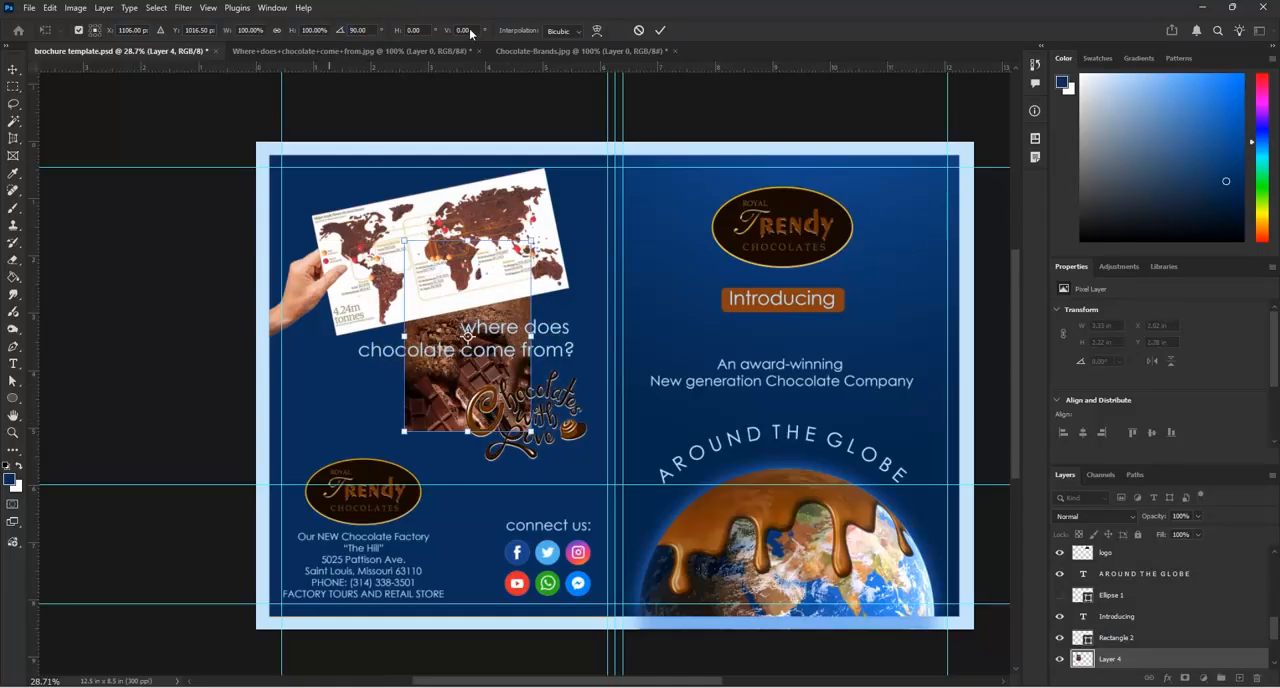
{"action": "left_click", "coordinate": [660, 30]}
Scale the chocolate image to about 269% width and 241% height so it fills page 4 as a background
{"action": "key", "text": "ctrl+t"}
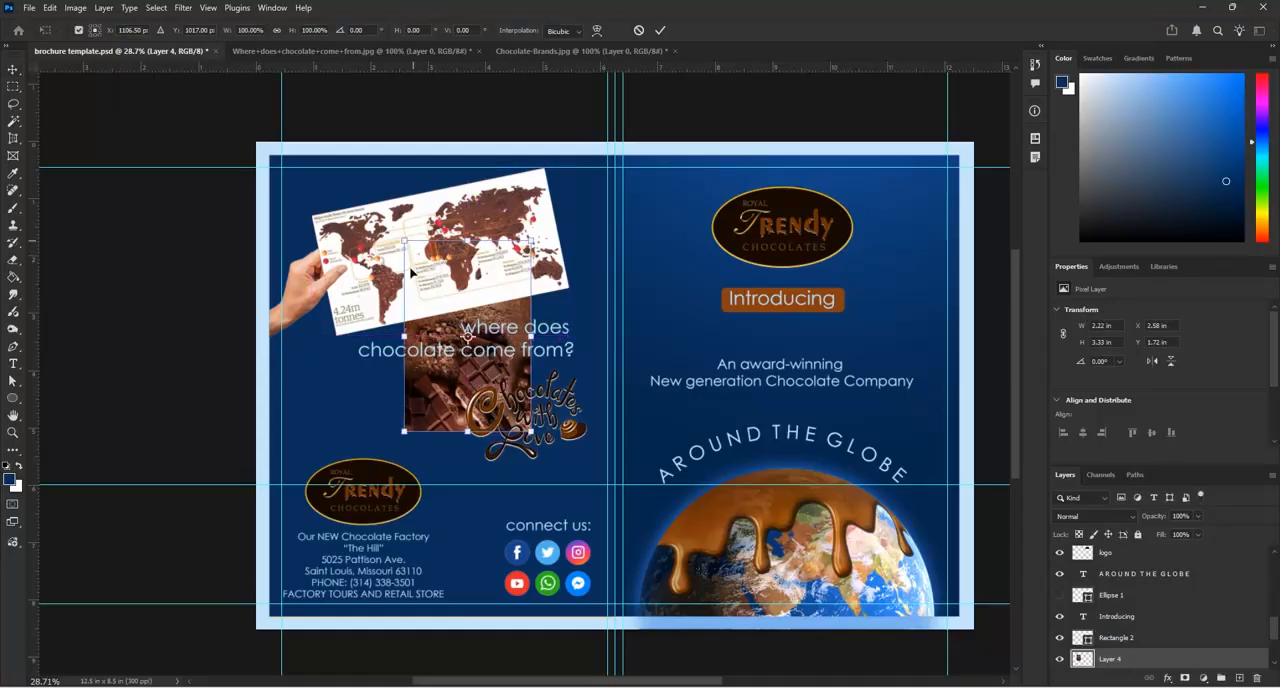
{"action": "scroll", "coordinate": [432, 298], "scroll_direction": "down", "scroll_amount": 2}
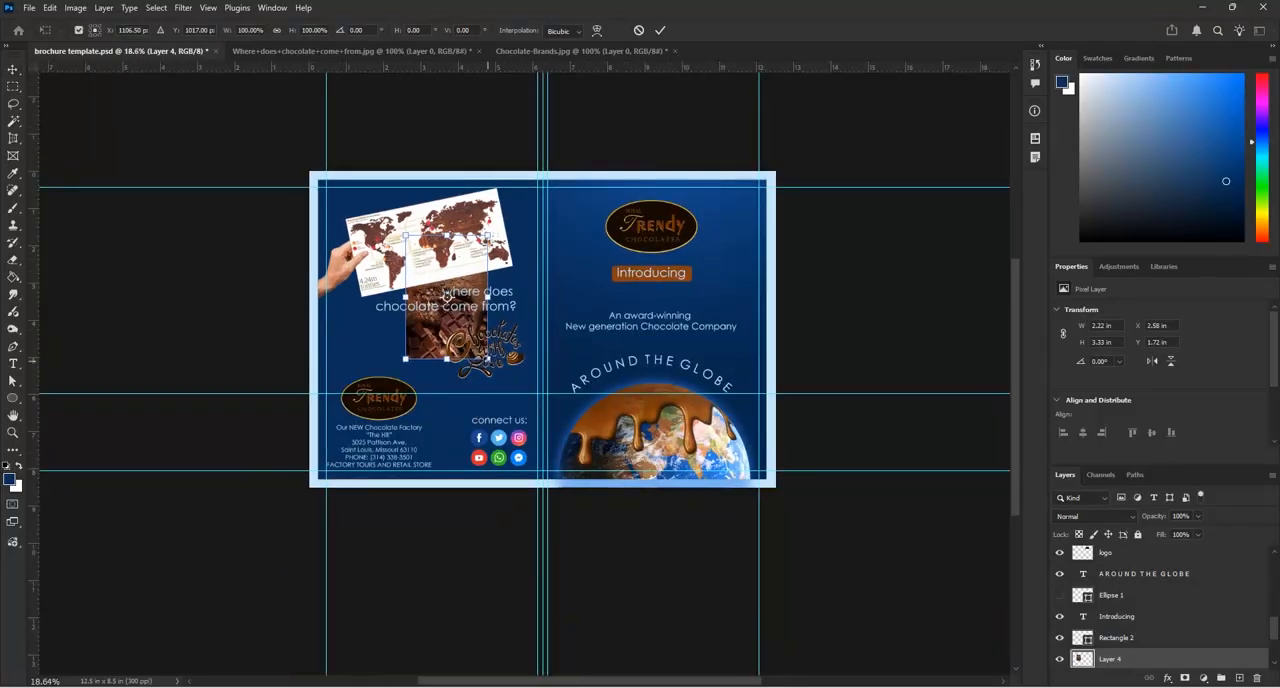
{"action": "left_click_drag", "start_coordinate": [487, 358], "coordinate": [585, 503]}
{"action": "left_click_drag", "start_coordinate": [566, 312], "coordinate": [489, 264]}
{"action": "left_click_drag", "start_coordinate": [498, 449], "coordinate": [541, 478]}
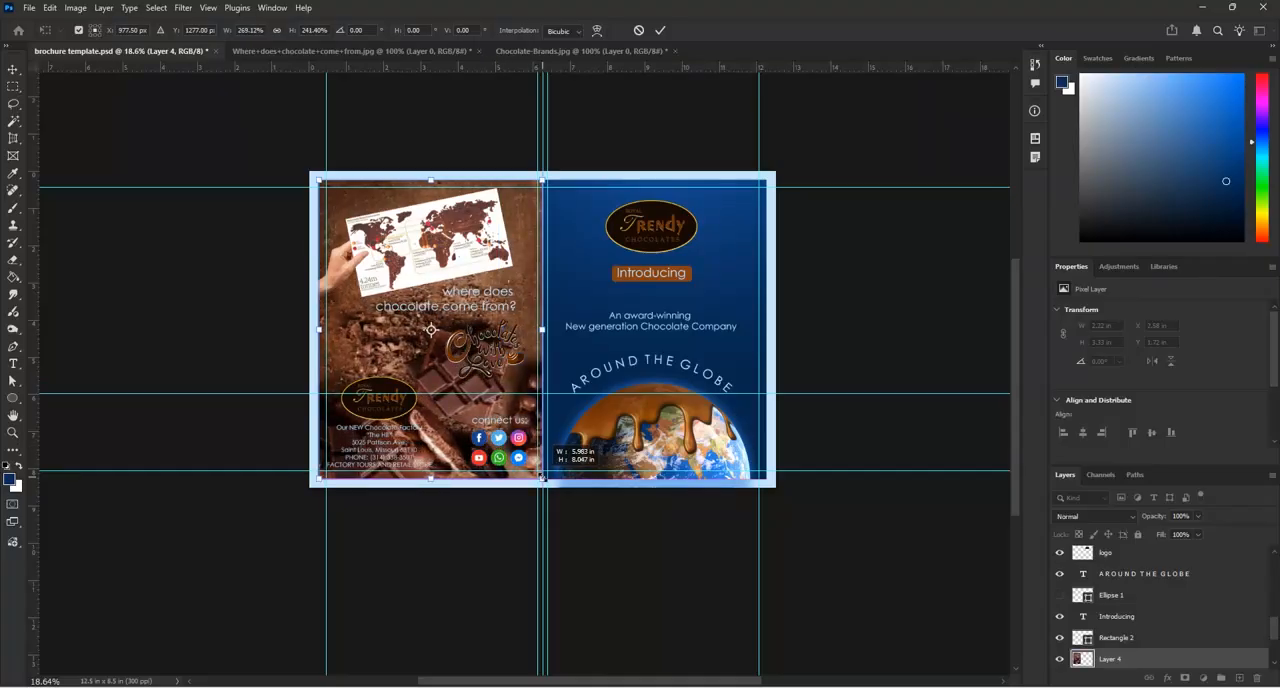
Stretch the chocolate background to page 4's outer edge, about 6.02 by 8.05 in, and apply the transform
{"action": "scroll", "coordinate": [425, 187], "scroll_direction": "up", "scroll_amount": 2}
{"action": "scroll", "coordinate": [425, 187], "scroll_direction": "up", "scroll_amount": 2}
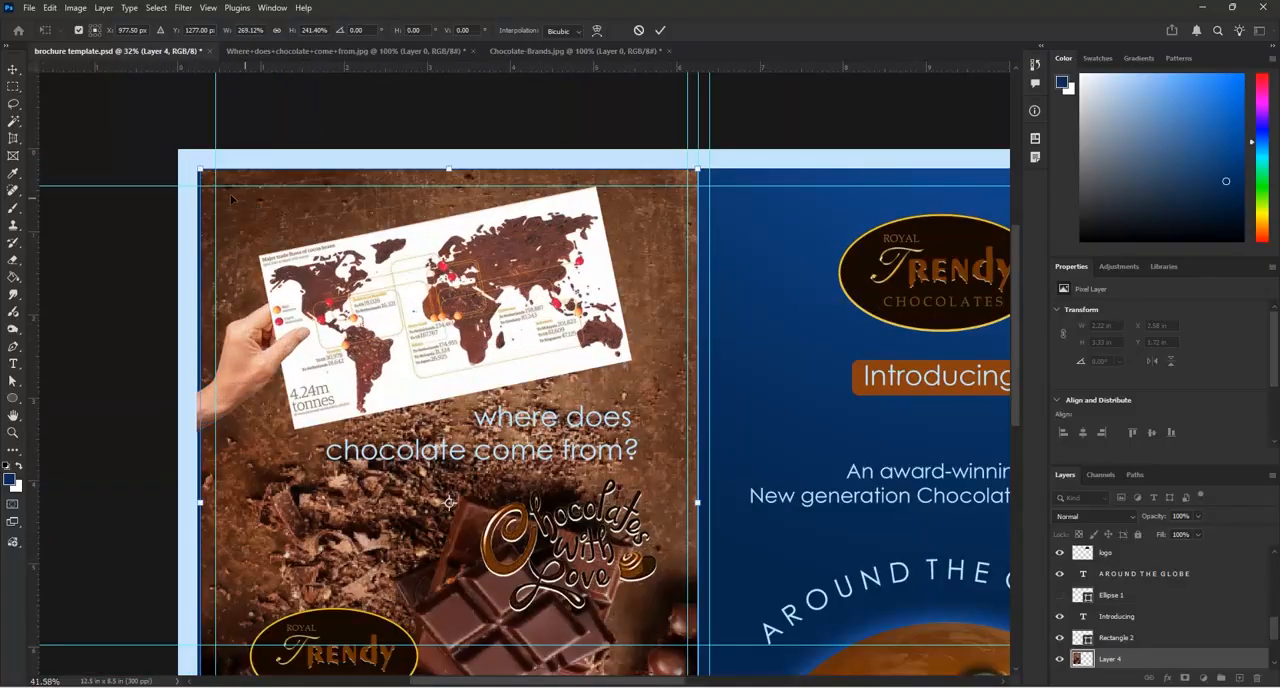
{"action": "scroll", "coordinate": [200, 171], "scroll_direction": "up", "scroll_amount": 3}
{"action": "left_click_drag", "start_coordinate": [191, 159], "coordinate": [186, 160]}
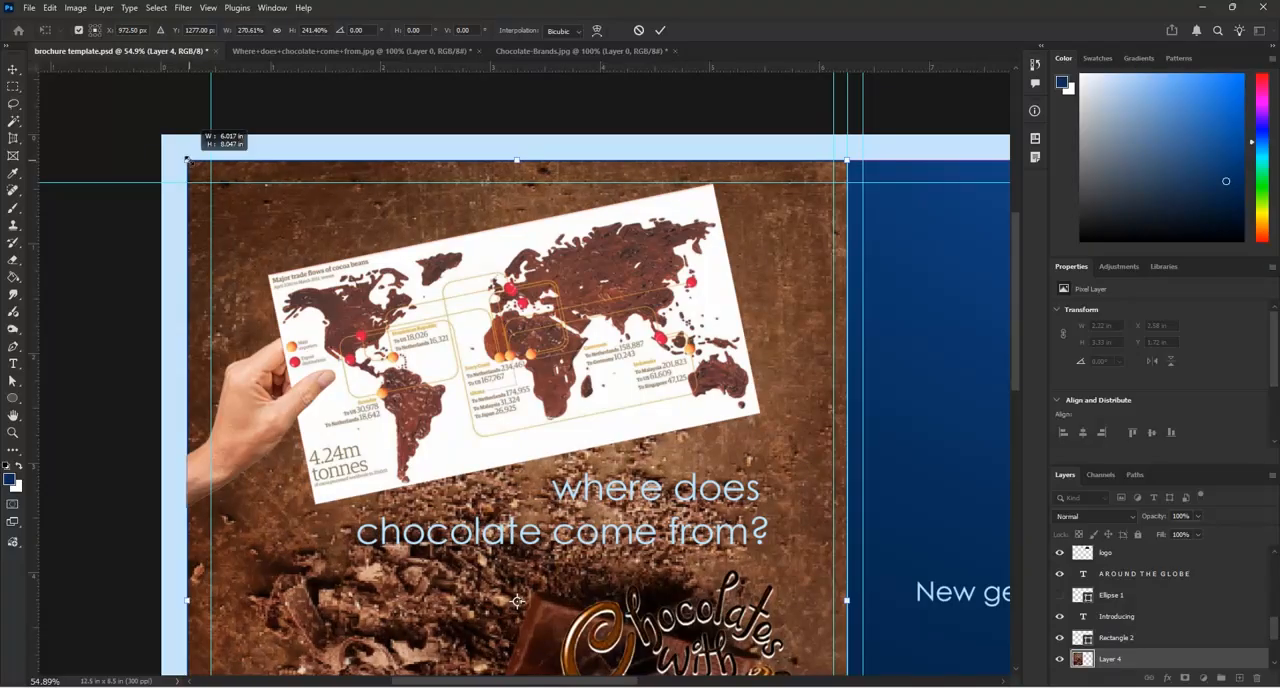
{"action": "left_click_drag", "start_coordinate": [186, 160], "coordinate": [186, 160]}
{"action": "scroll", "coordinate": [682, 168], "scroll_direction": "down", "scroll_amount": 5}
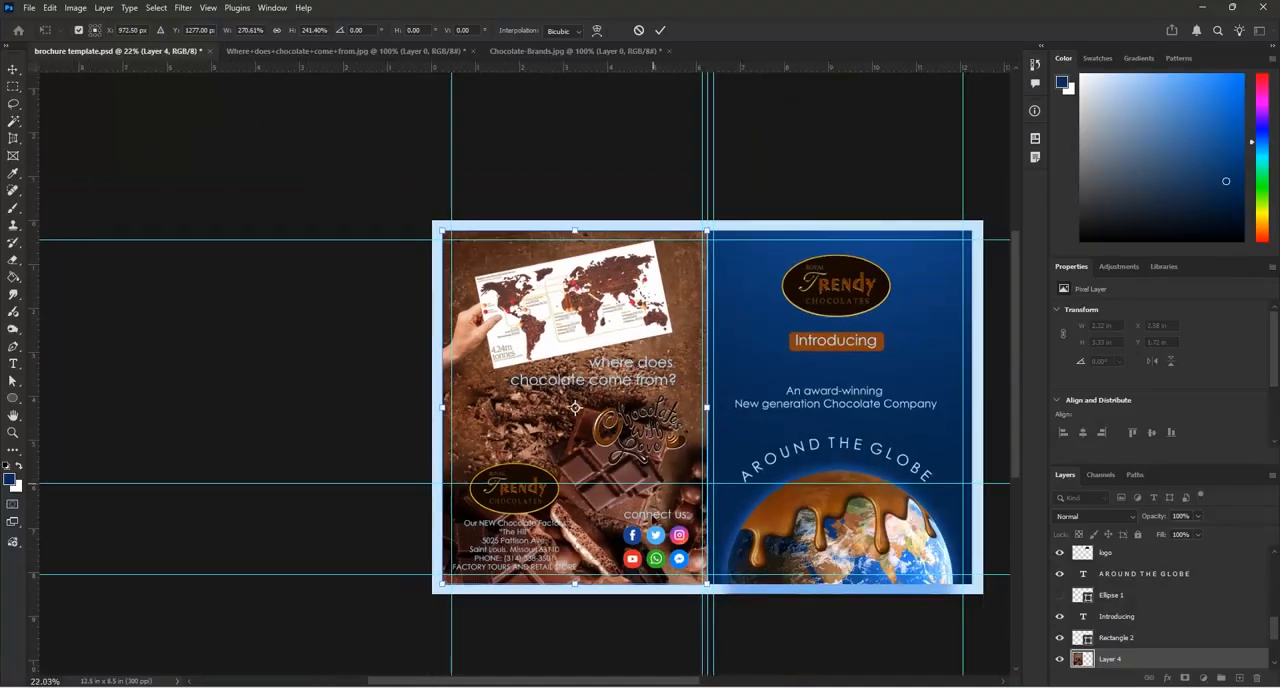
{"action": "scroll", "coordinate": [660, 578], "scroll_direction": "up", "scroll_amount": 3}
{"action": "scroll", "coordinate": [725, 657], "scroll_direction": "down", "scroll_amount": 2}
{"action": "scroll", "coordinate": [855, 546], "scroll_direction": "up", "scroll_amount": 3}
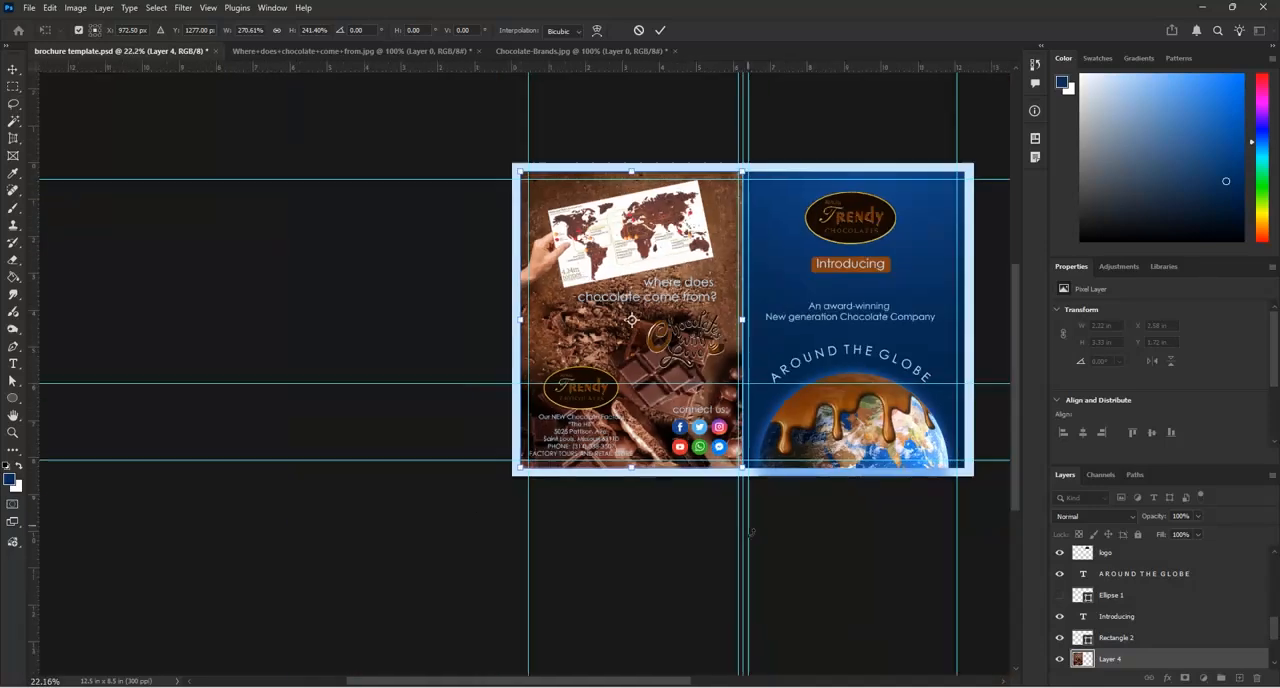
{"action": "scroll", "coordinate": [874, 541], "scroll_direction": "up", "scroll_amount": 1}
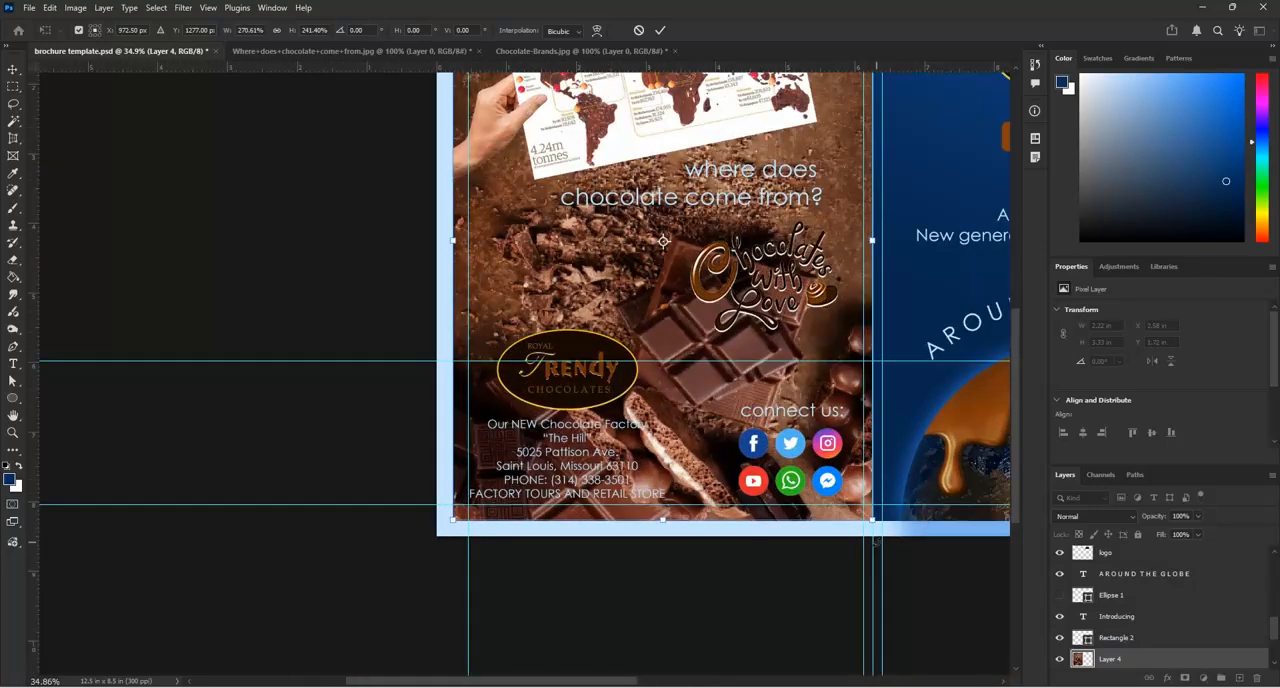
{"action": "left_click", "coordinate": [660, 30]}
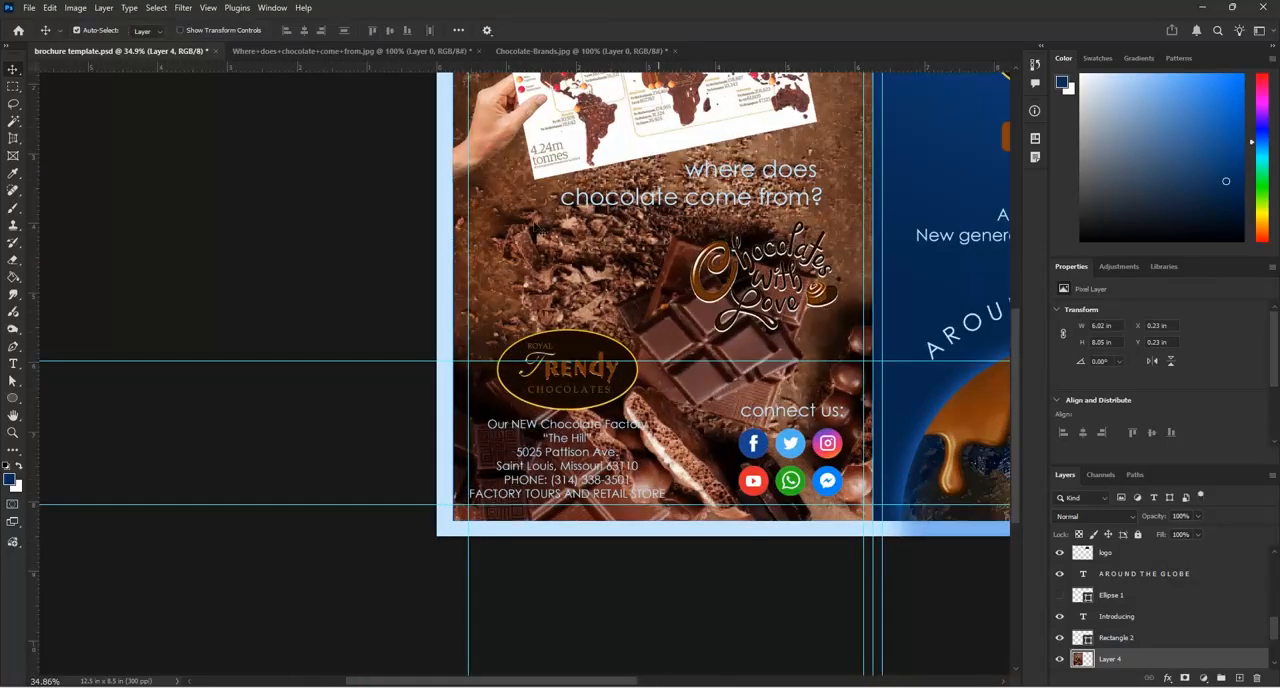
Change the text colour of the "where does chocolate come from?" heading to white (ffffff)
{"action": "scroll", "coordinate": [565, 260], "scroll_direction": "down", "scroll_amount": 4}
{"action": "scroll", "coordinate": [565, 260], "scroll_direction": "up", "scroll_amount": 2}
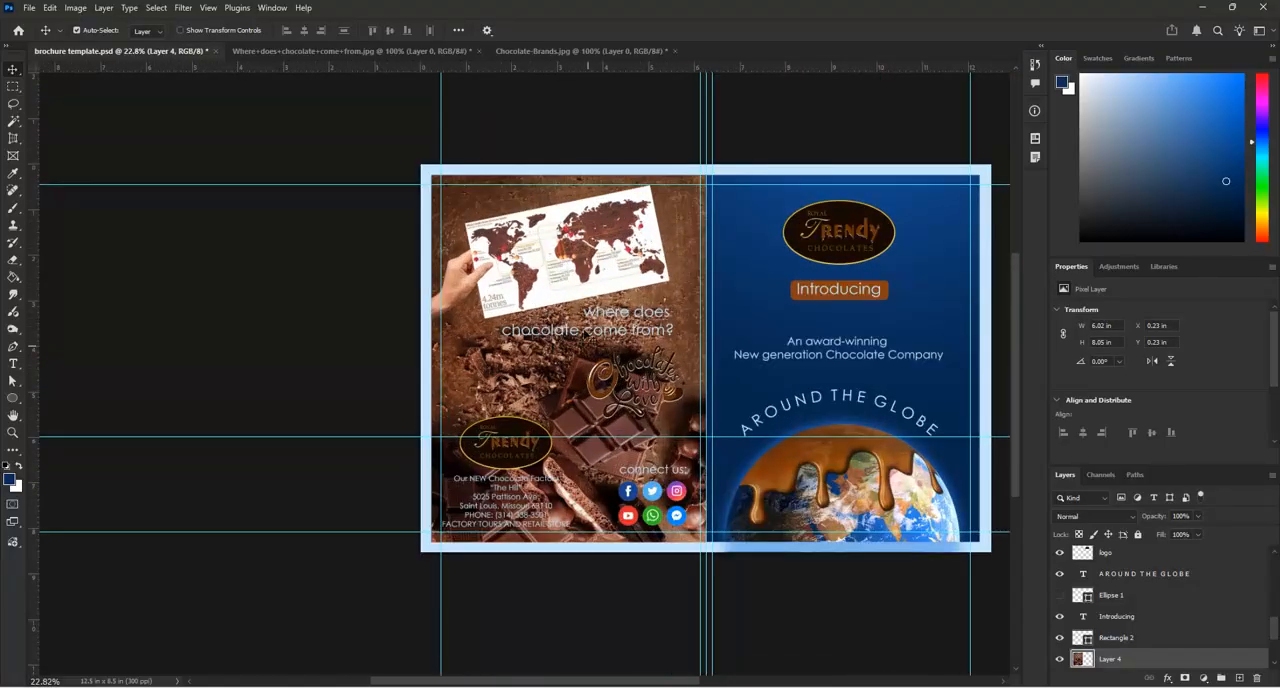
{"action": "scroll", "coordinate": [652, 338], "scroll_direction": "up", "scroll_amount": 2}
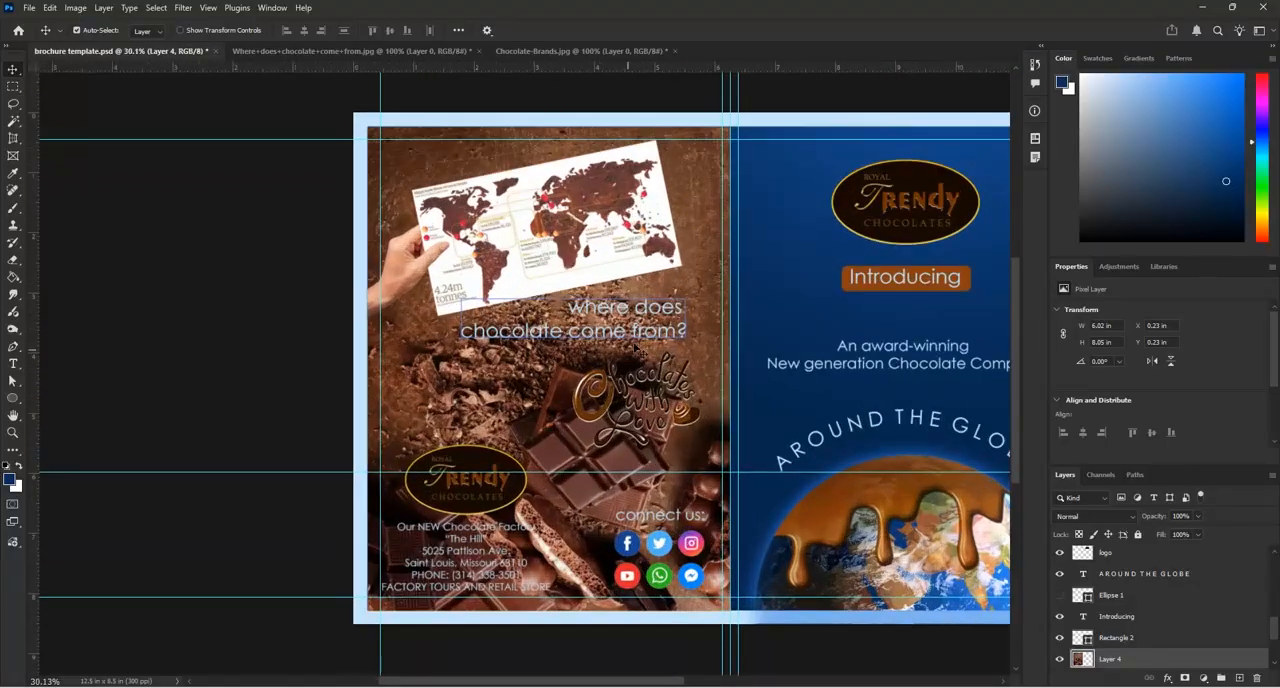
{"action": "scroll", "coordinate": [652, 340], "scroll_direction": "up", "scroll_amount": 1}
{"action": "double_click", "coordinate": [658, 343]}
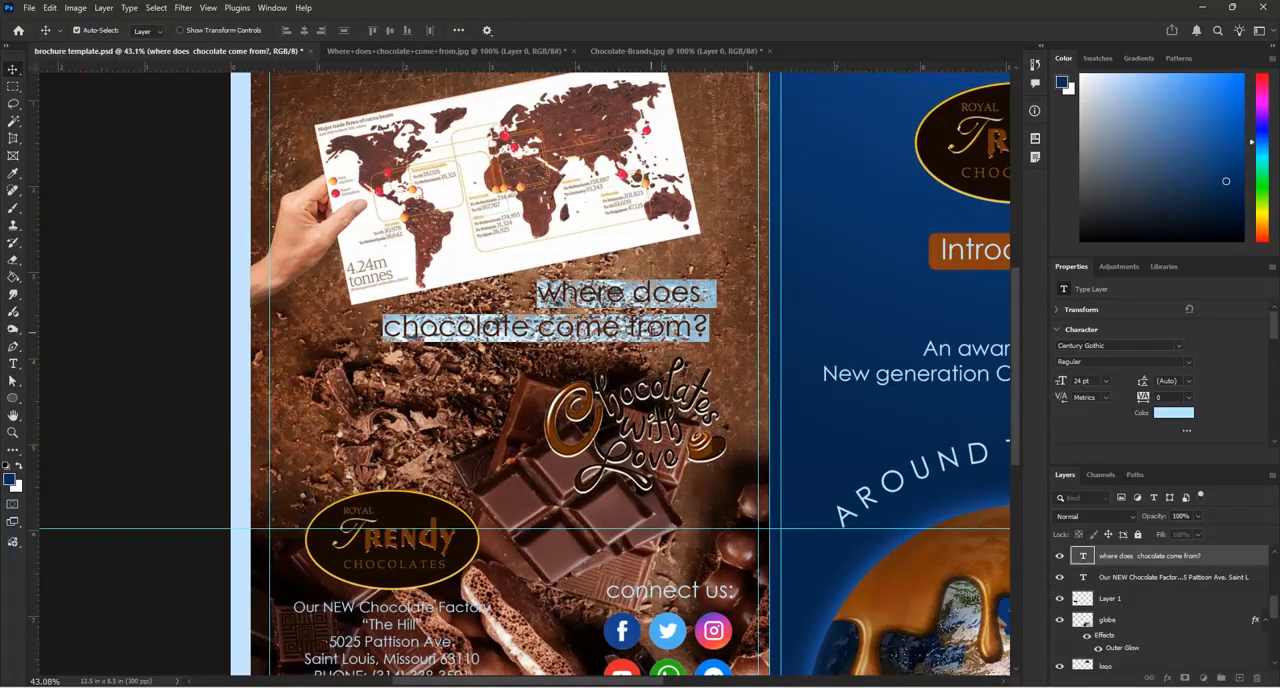
{"action": "left_click", "coordinate": [449, 30]}
{"action": "left_click_drag", "start_coordinate": [831, 393], "coordinate": [763, 316]}
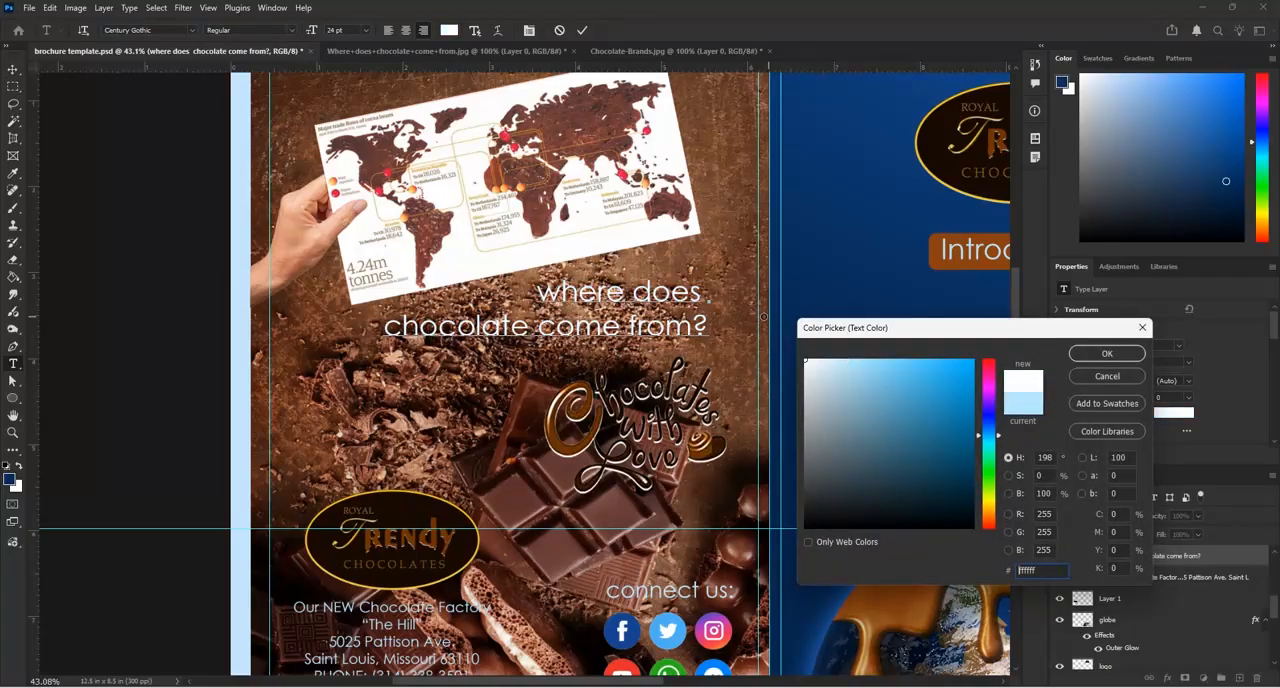
{"action": "left_click", "coordinate": [1107, 354]}
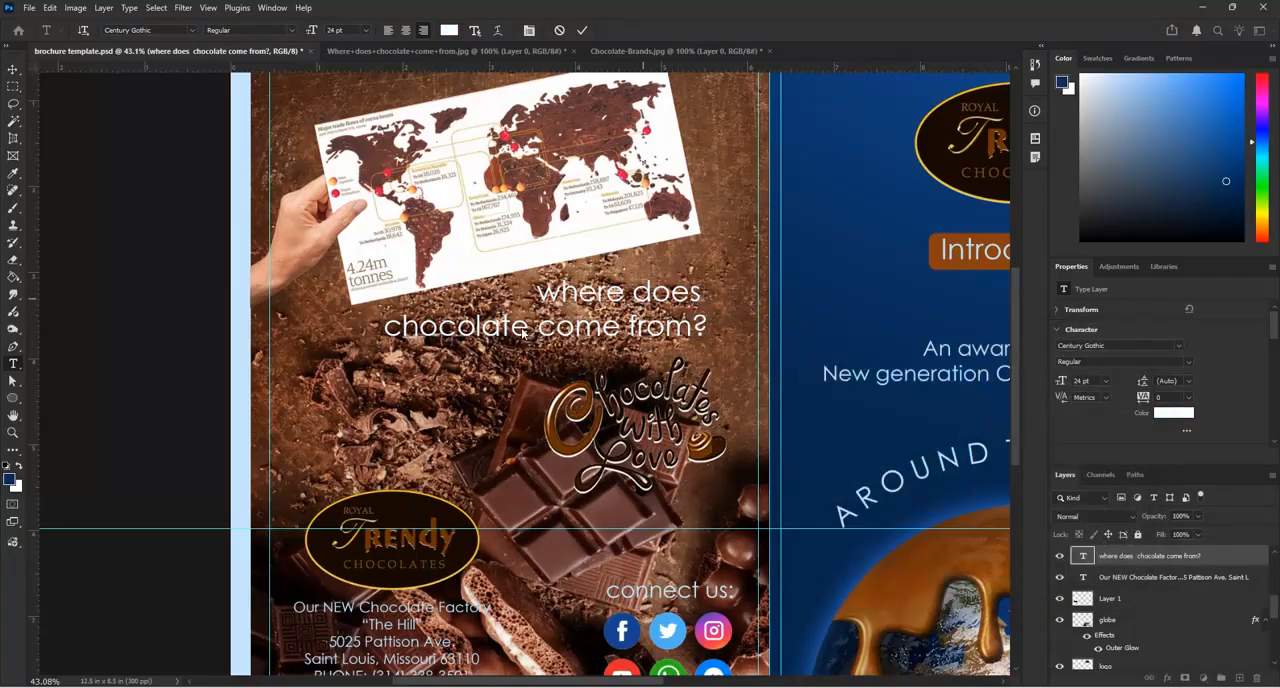
Set the "where does chocolate come from?" heading to the Bold style and commit the text edit
{"action": "left_click", "coordinate": [289, 31]}
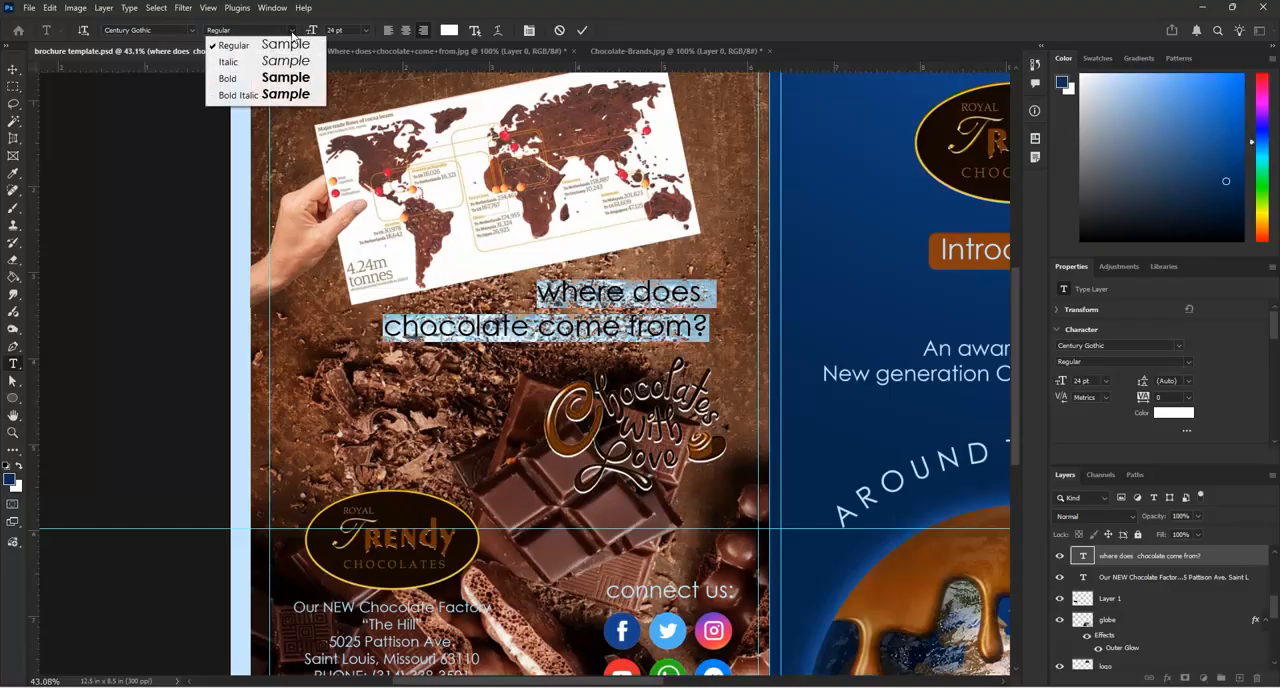
{"action": "left_click", "coordinate": [238, 81]}
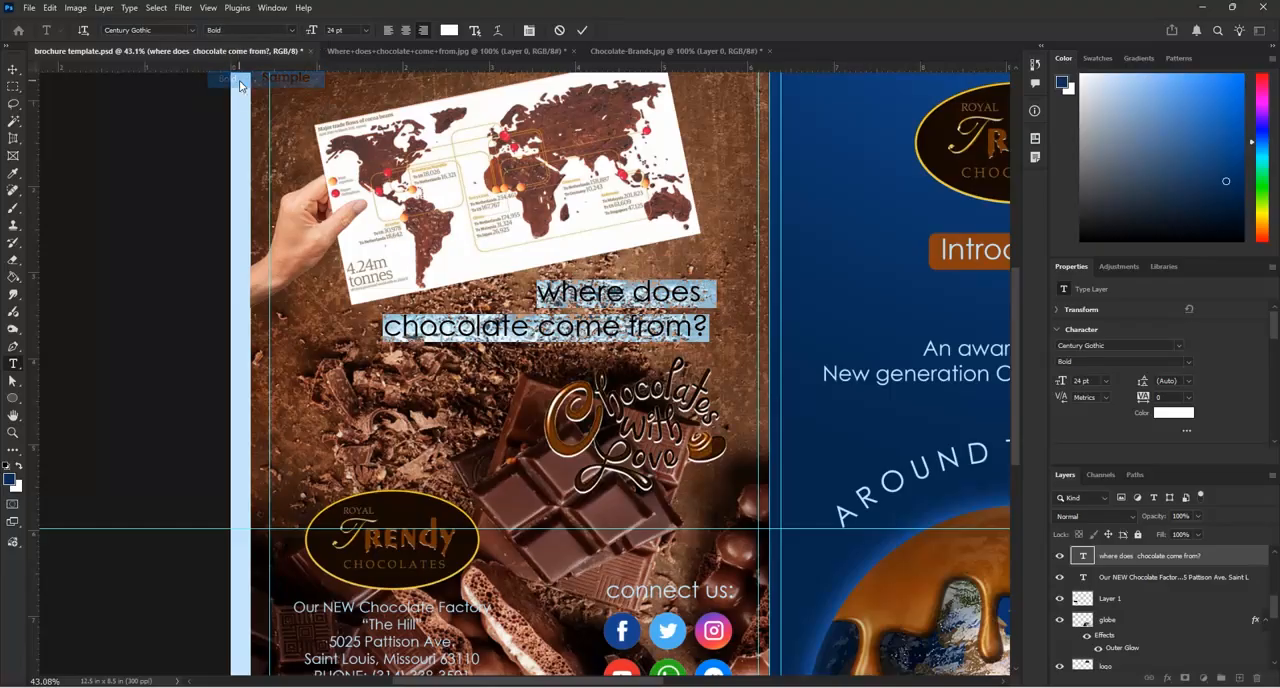
{"action": "left_click", "coordinate": [582, 30]}
{"action": "key", "text": "v"}
{"action": "scroll", "coordinate": [541, 257], "scroll_direction": "down", "scroll_amount": 4}
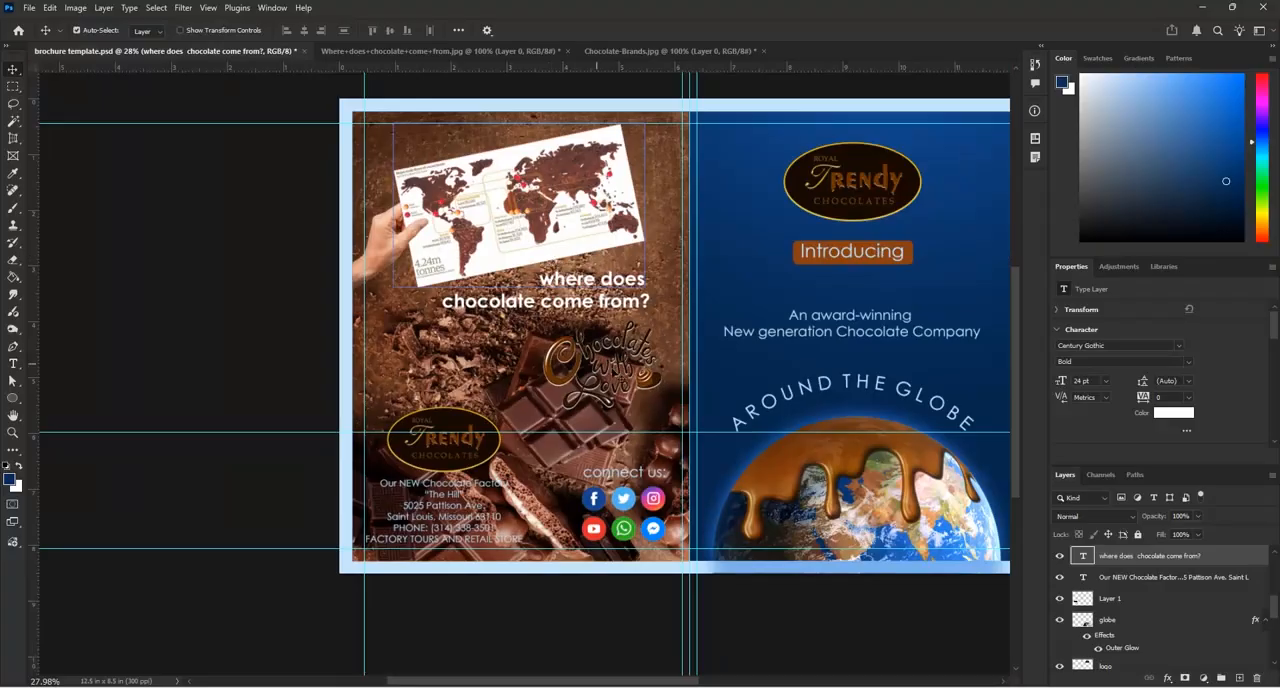
Look through the blending modes for the "Chocolates with Love" lettering layer and choose Normal
{"action": "scroll", "coordinate": [606, 369], "scroll_direction": "up", "scroll_amount": 5}
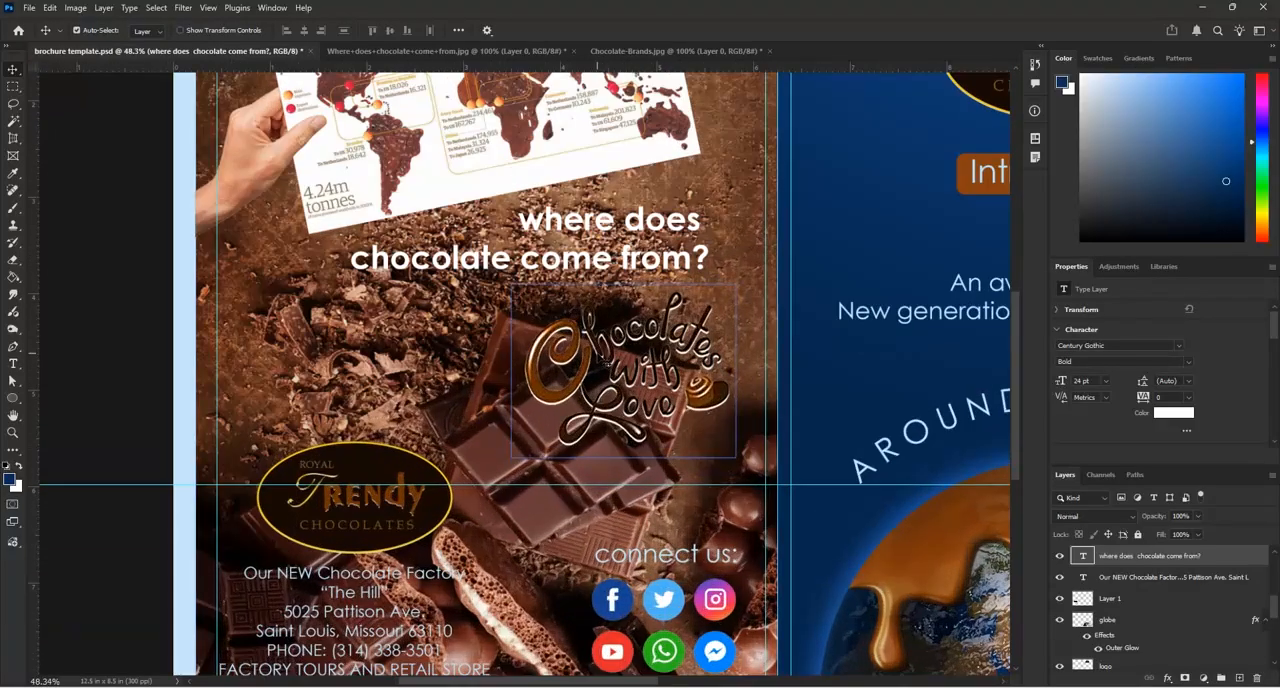
{"action": "mouse_move", "coordinate": [599, 359]}
{"action": "left_mouse_down"}
{"action": "mouse_move", "coordinate": [553, 372]}
{"action": "mouse_move", "coordinate": [600, 357]}
{"action": "left_mouse_up"}
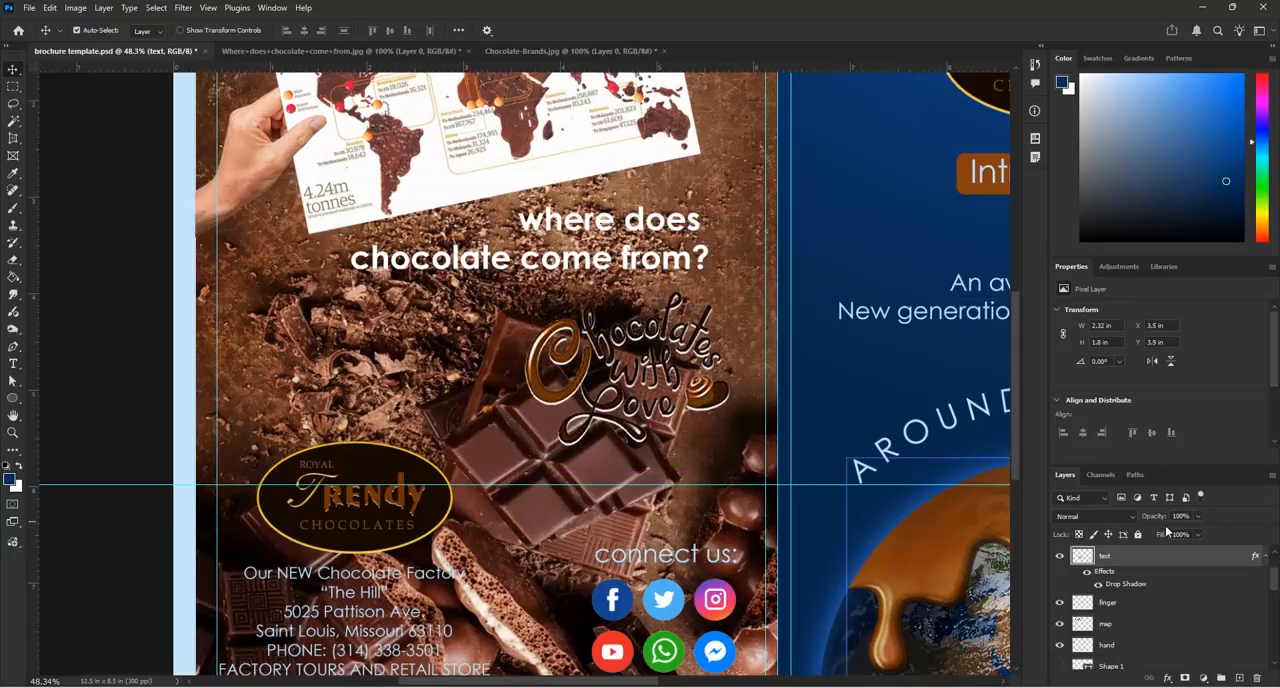
{"action": "left_click", "coordinate": [1134, 518]}
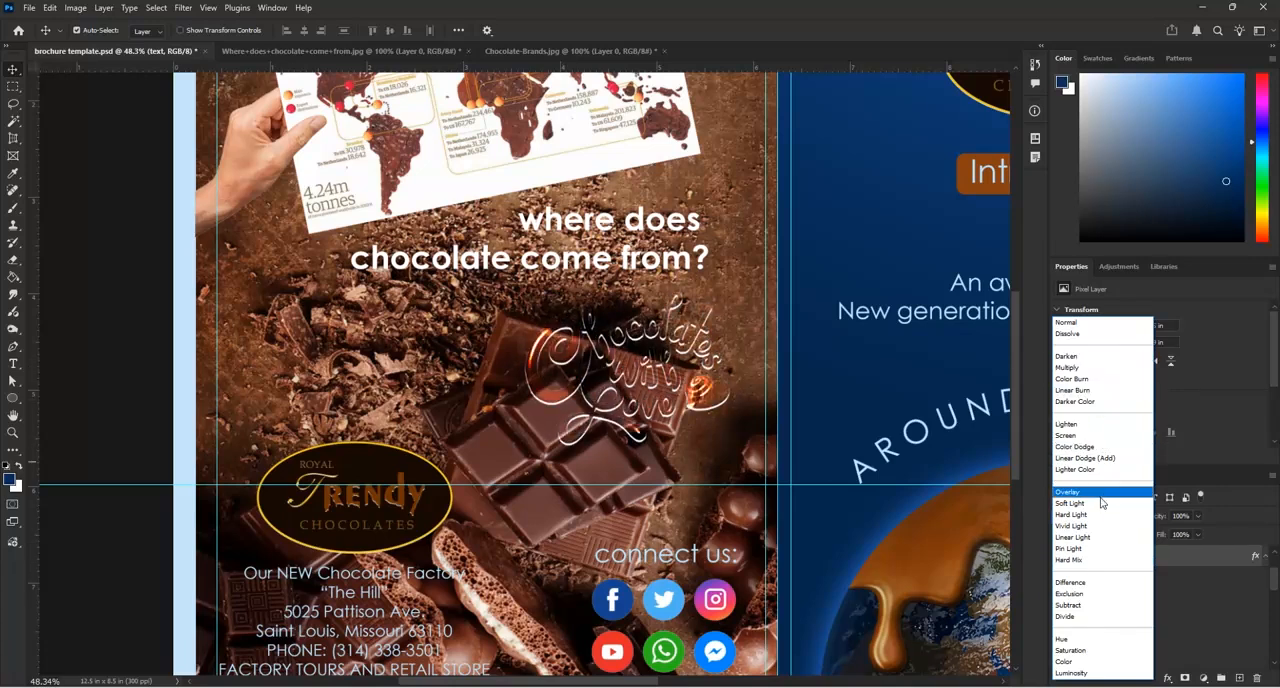
{"action": "left_click", "coordinate": [1092, 325]}
{"action": "scroll", "coordinate": [497, 226], "scroll_direction": "down", "scroll_amount": 2}
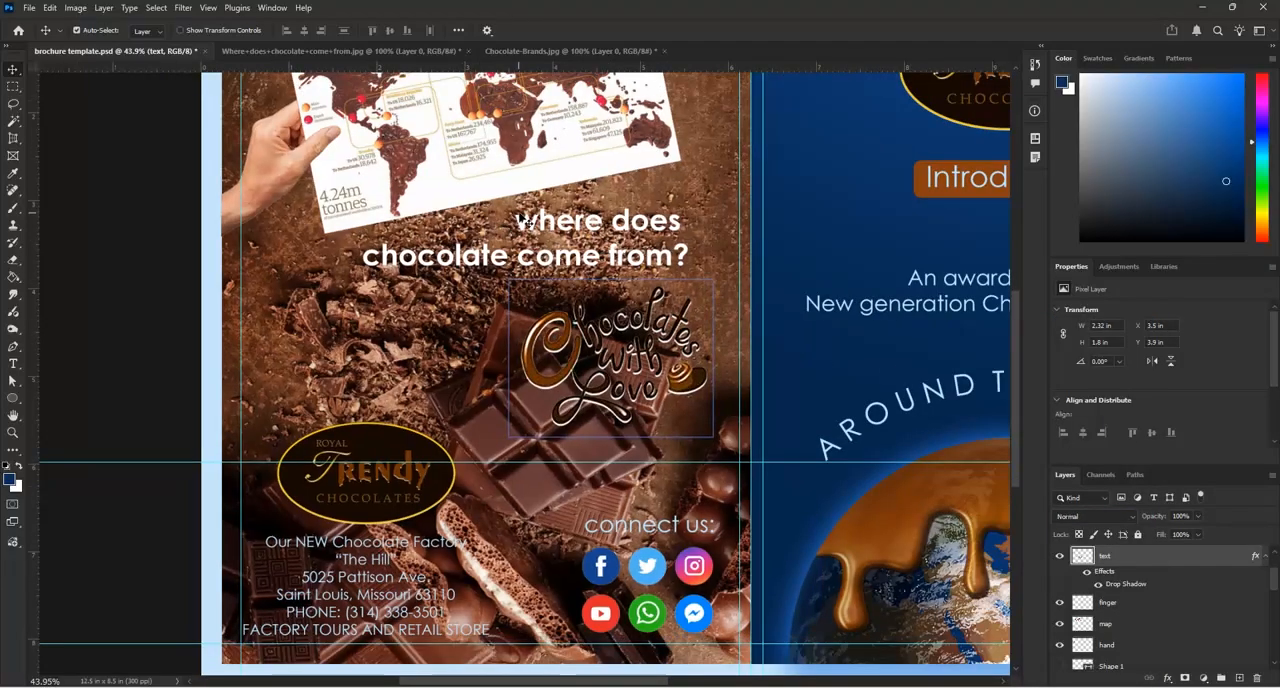
Change the colour of the "connect us:" text above the social icons to near-white (fcfcfc)
{"action": "scroll", "coordinate": [646, 497], "scroll_direction": "up", "scroll_amount": 2}
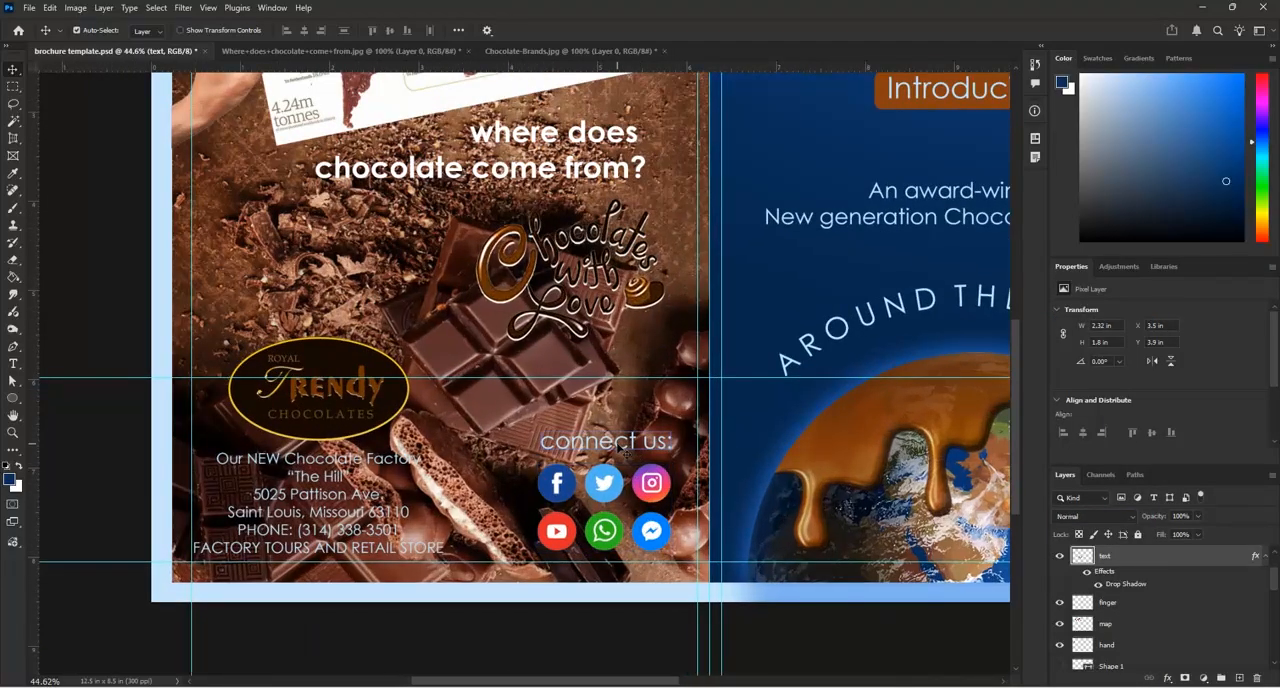
{"action": "left_click", "coordinate": [620, 441]}
{"action": "double_click", "coordinate": [620, 441]}
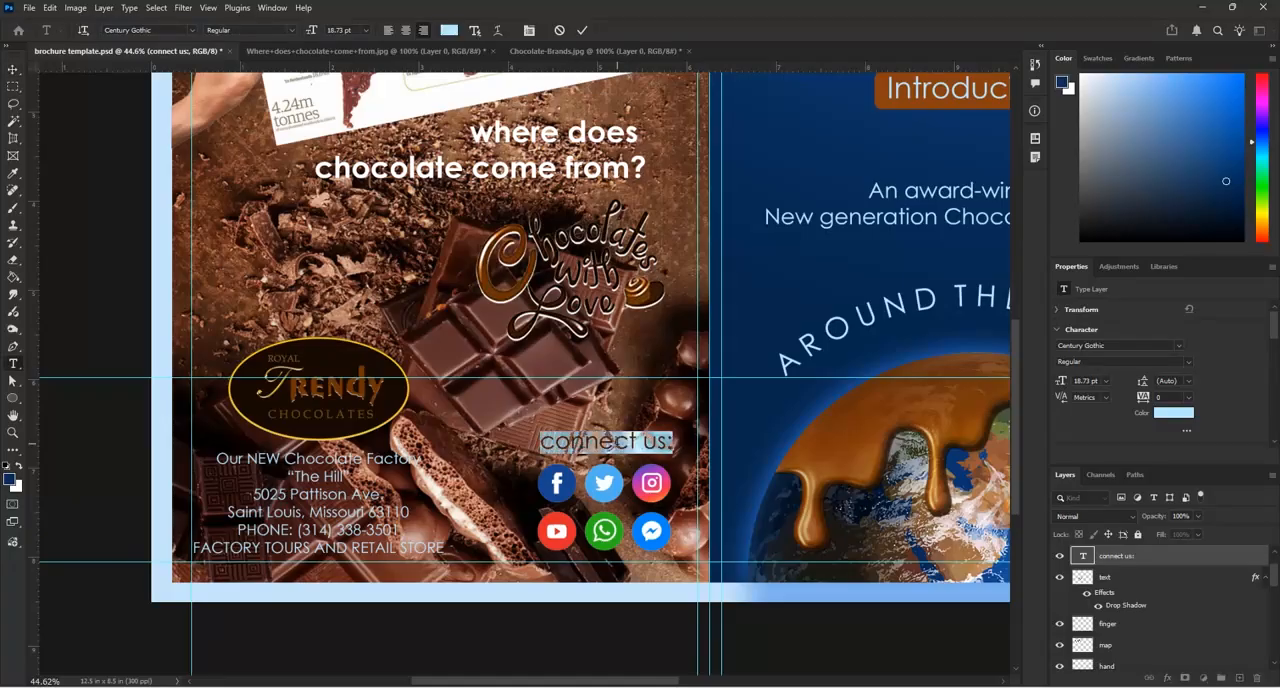
{"action": "left_click", "coordinate": [449, 30]}
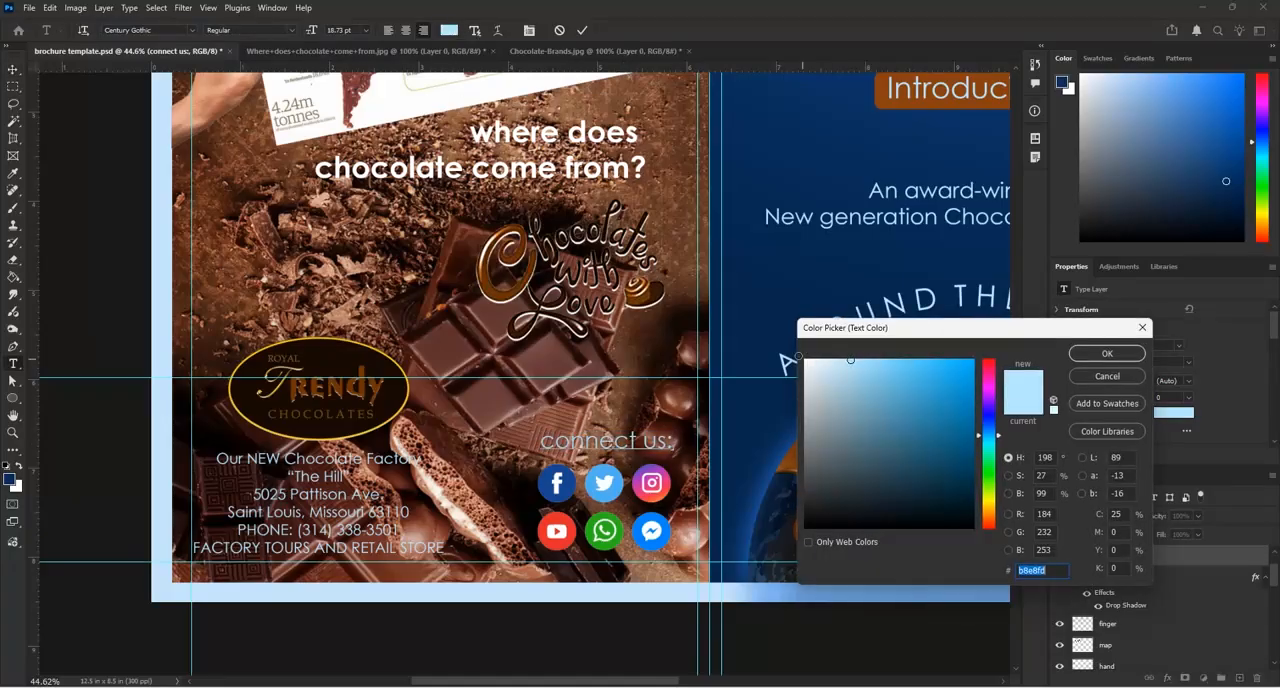
{"action": "left_click_drag", "start_coordinate": [828, 380], "coordinate": [786, 345]}
{"action": "left_click", "coordinate": [786, 345]}
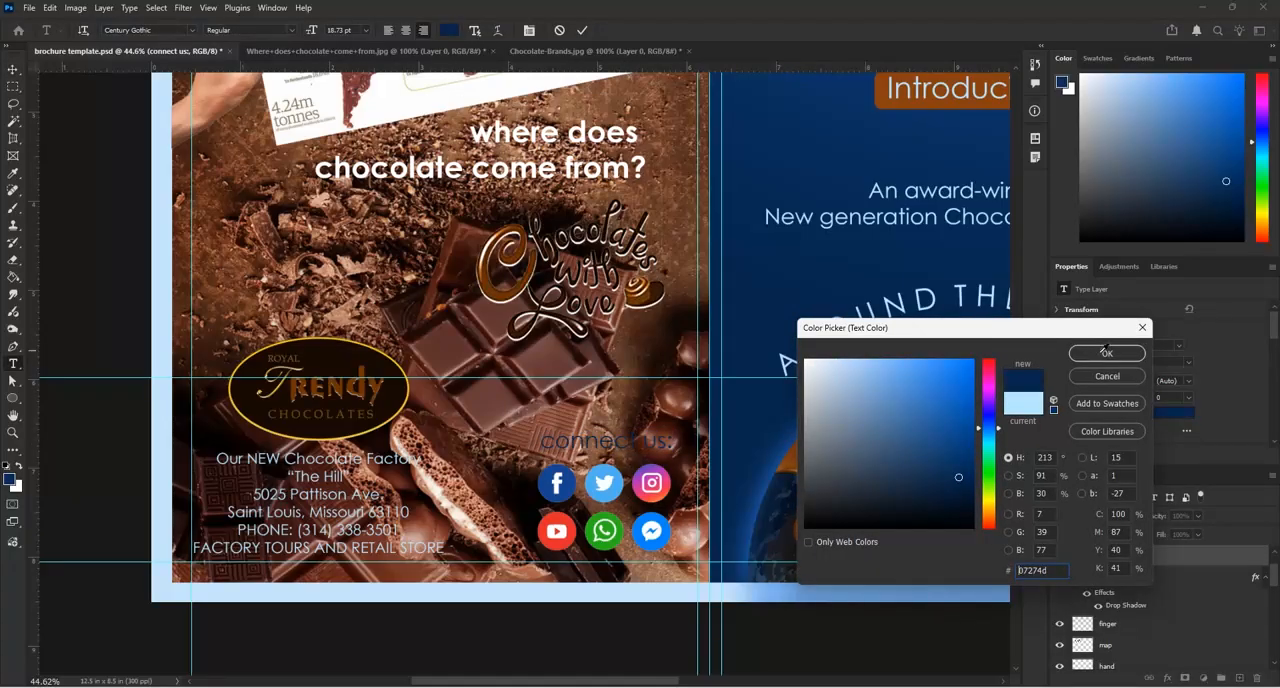
{"action": "left_click_drag", "start_coordinate": [817, 388], "coordinate": [805, 360]}
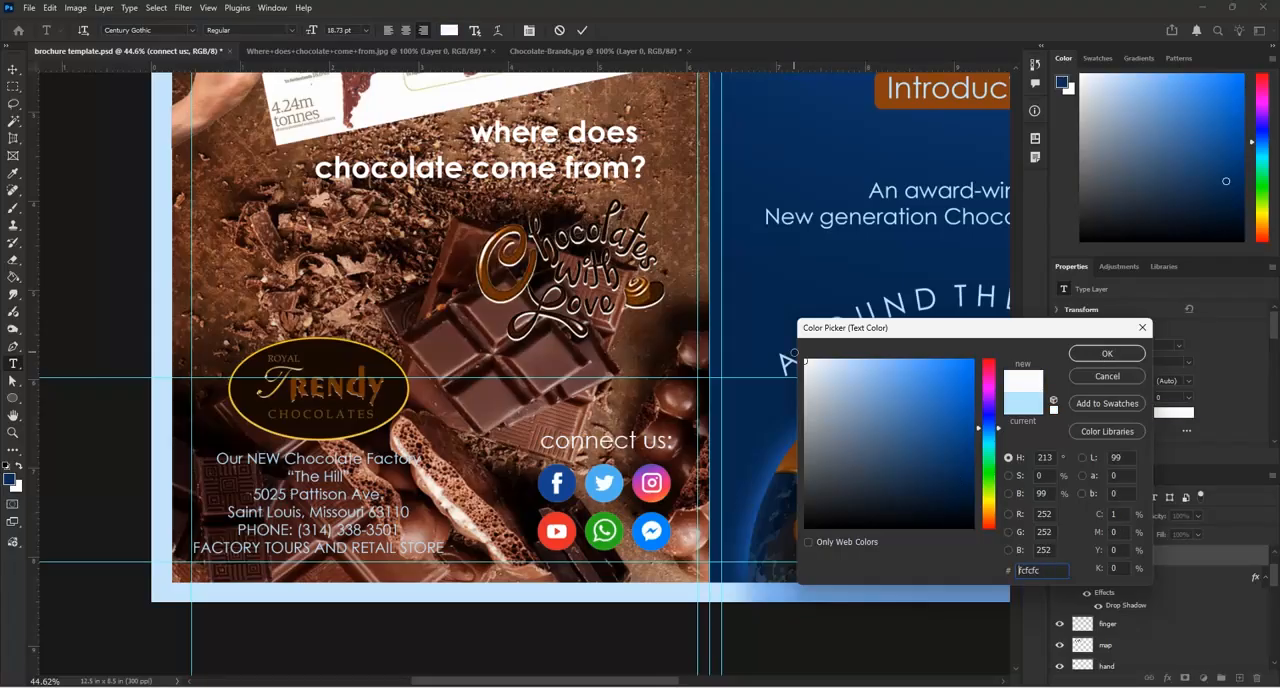
{"action": "left_click", "coordinate": [1106, 354]}
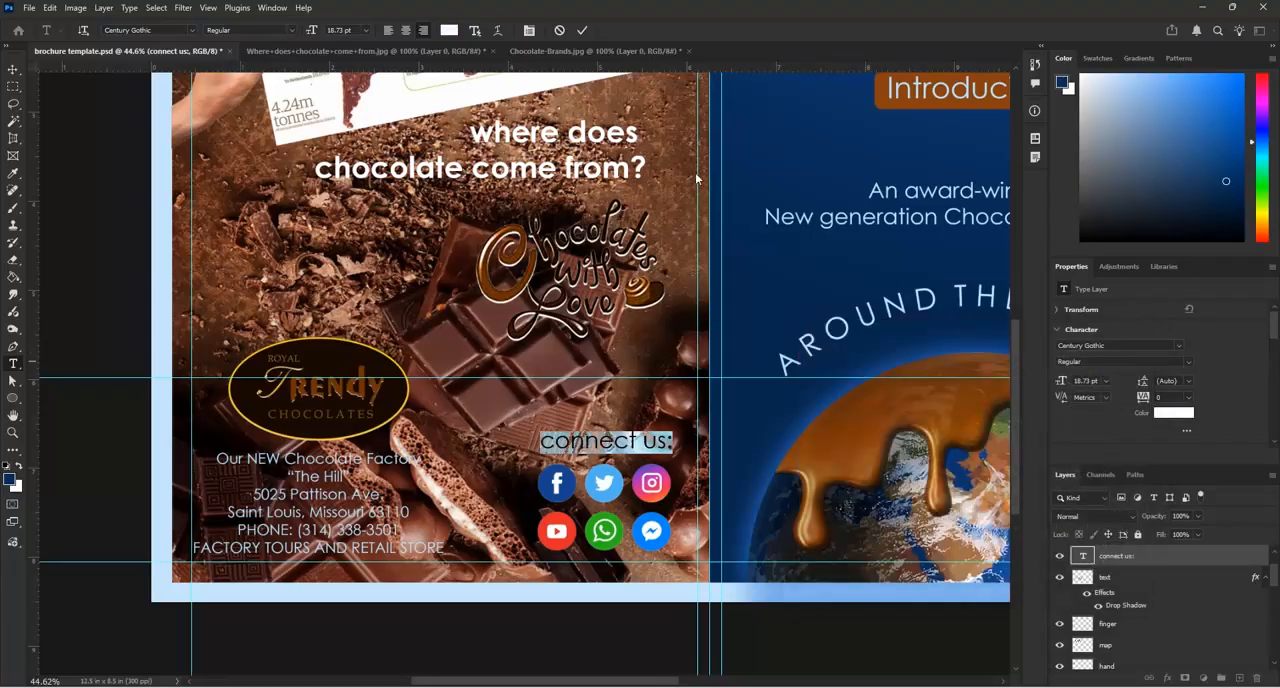
Commit the "connect us:" text edit and change the factory address text below the logo to white (ffffff)
{"action": "left_click", "coordinate": [582, 31]}
{"action": "key", "text": "v"}
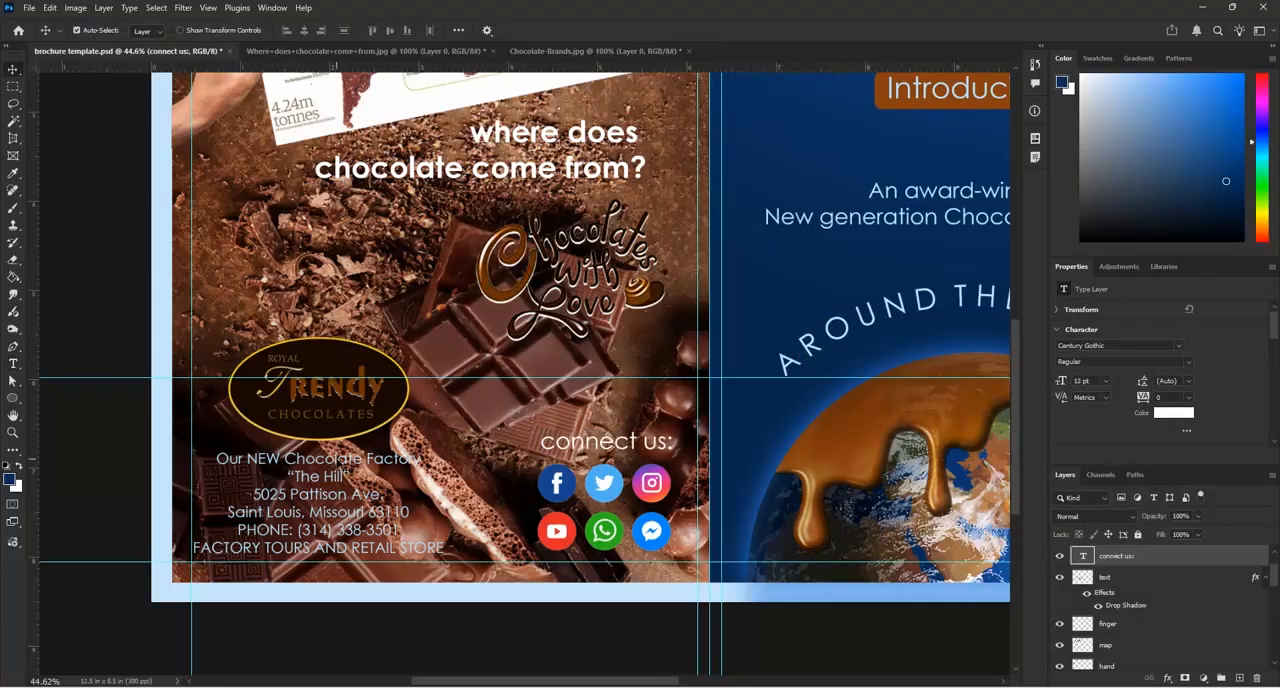
{"action": "double_click", "coordinate": [337, 460]}
{"action": "left_click", "coordinate": [449, 31]}
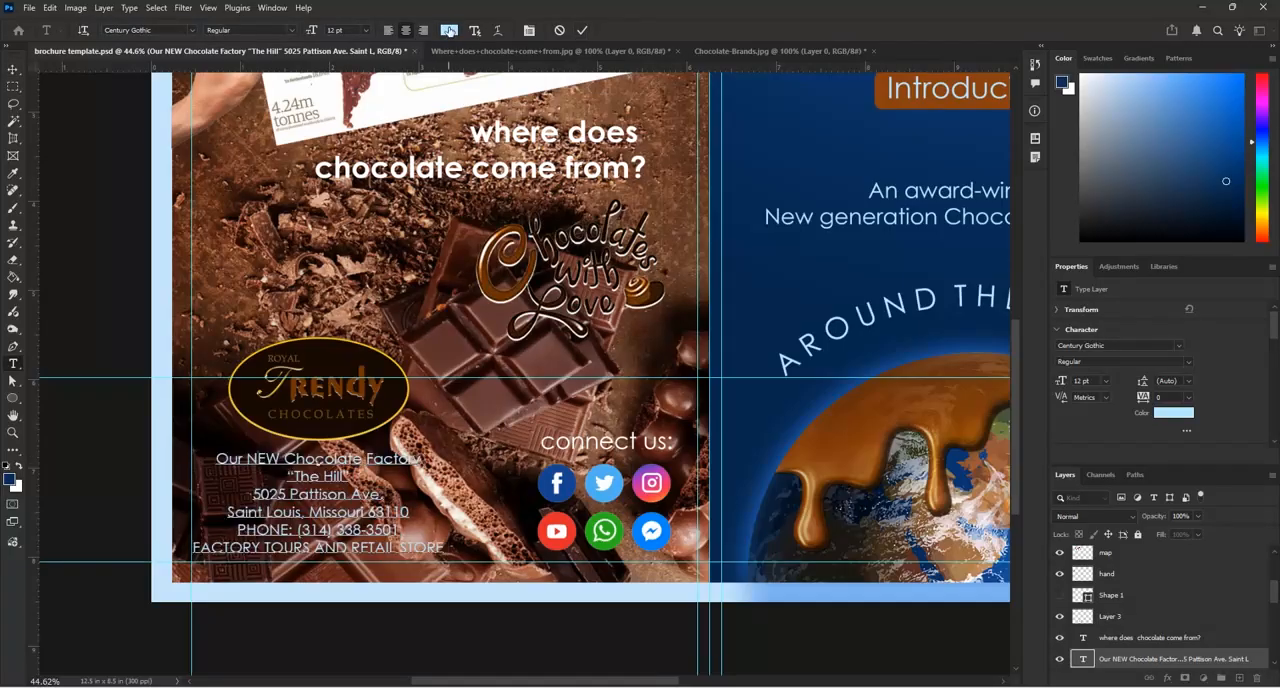
{"action": "left_click_drag", "start_coordinate": [810, 385], "coordinate": [793, 344]}
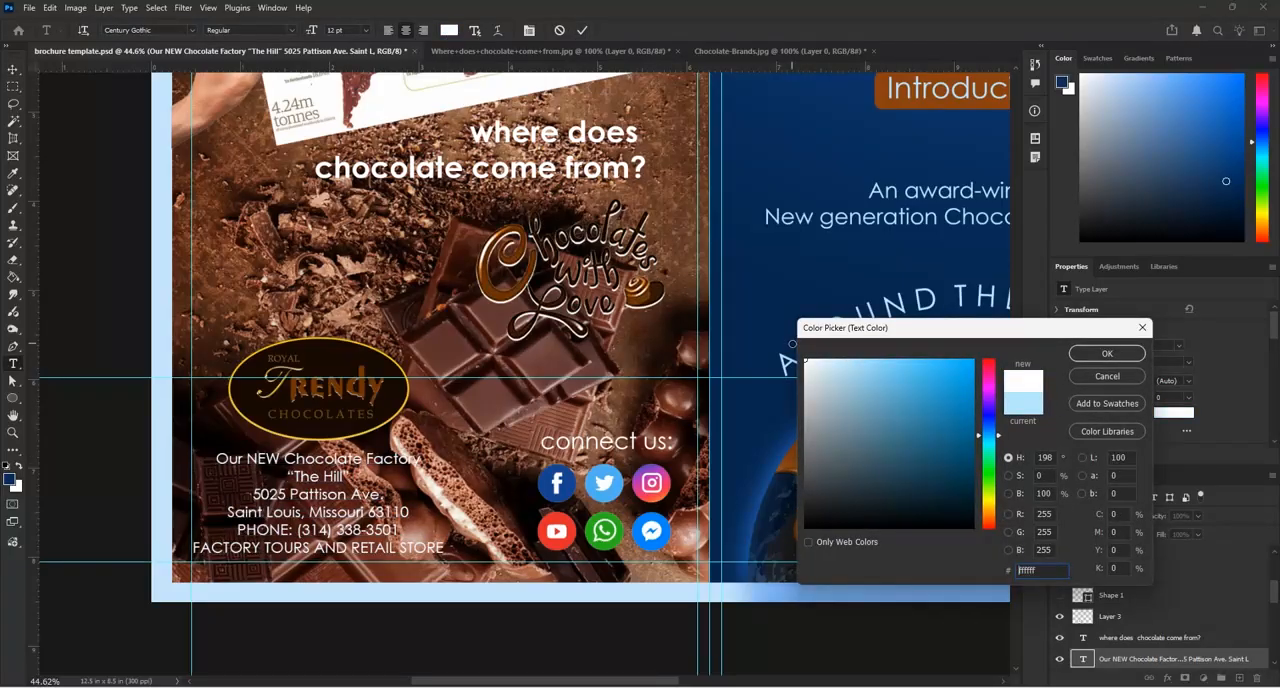
{"action": "left_click", "coordinate": [1107, 355]}
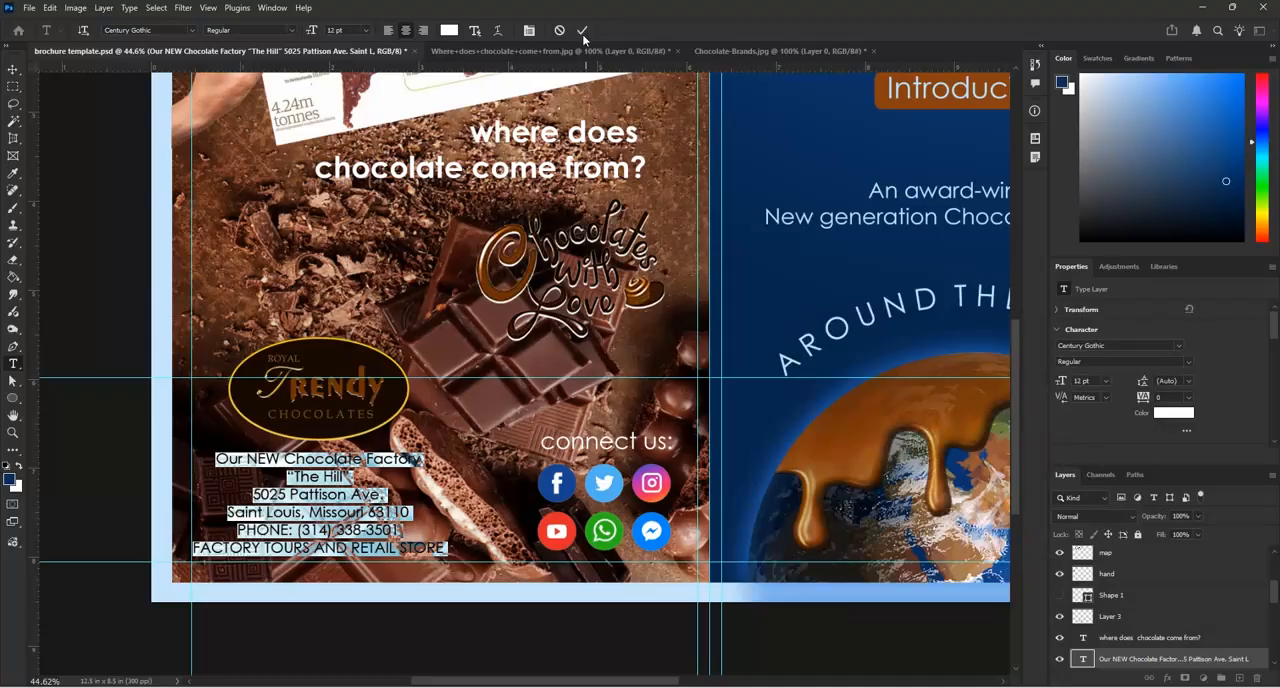
{"action": "left_click", "coordinate": [546, 203]}
{"action": "key", "text": "v"}
Save the brochure template document
{"action": "scroll", "coordinate": [555, 425], "scroll_direction": "down", "scroll_amount": 5}
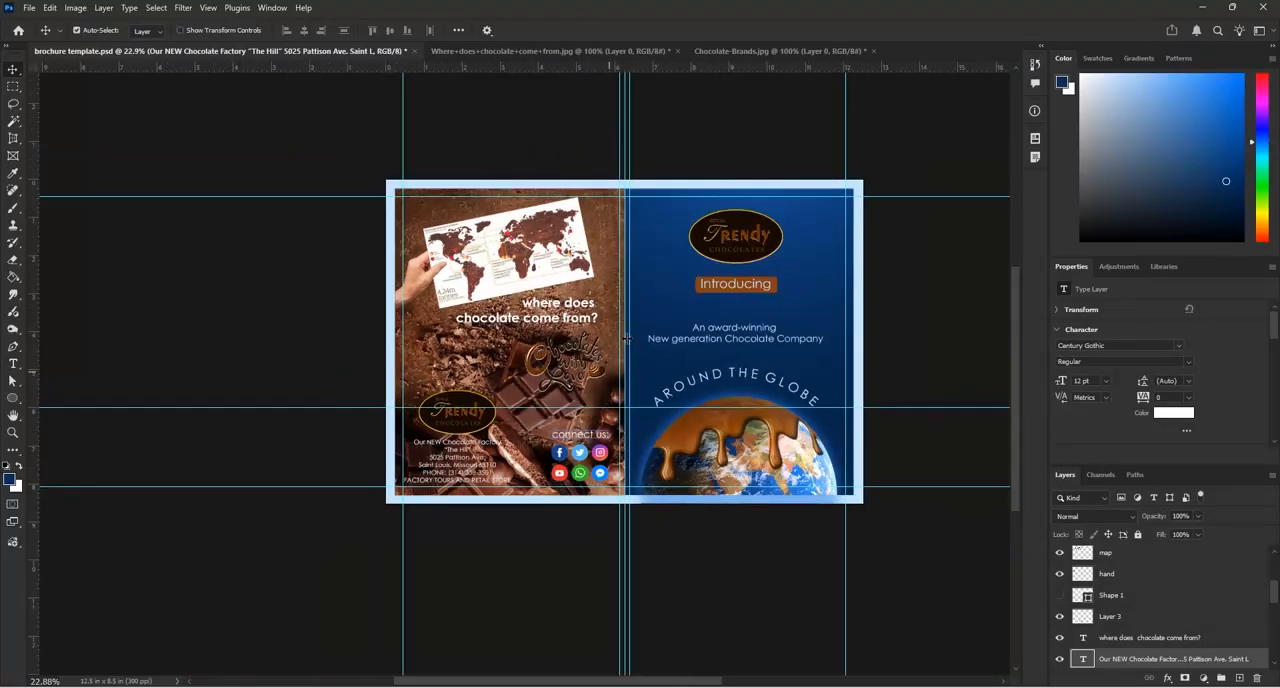
{"action": "scroll", "coordinate": [656, 318], "scroll_direction": "up", "scroll_amount": 1}
{"action": "key", "text": "ctrl+s"}
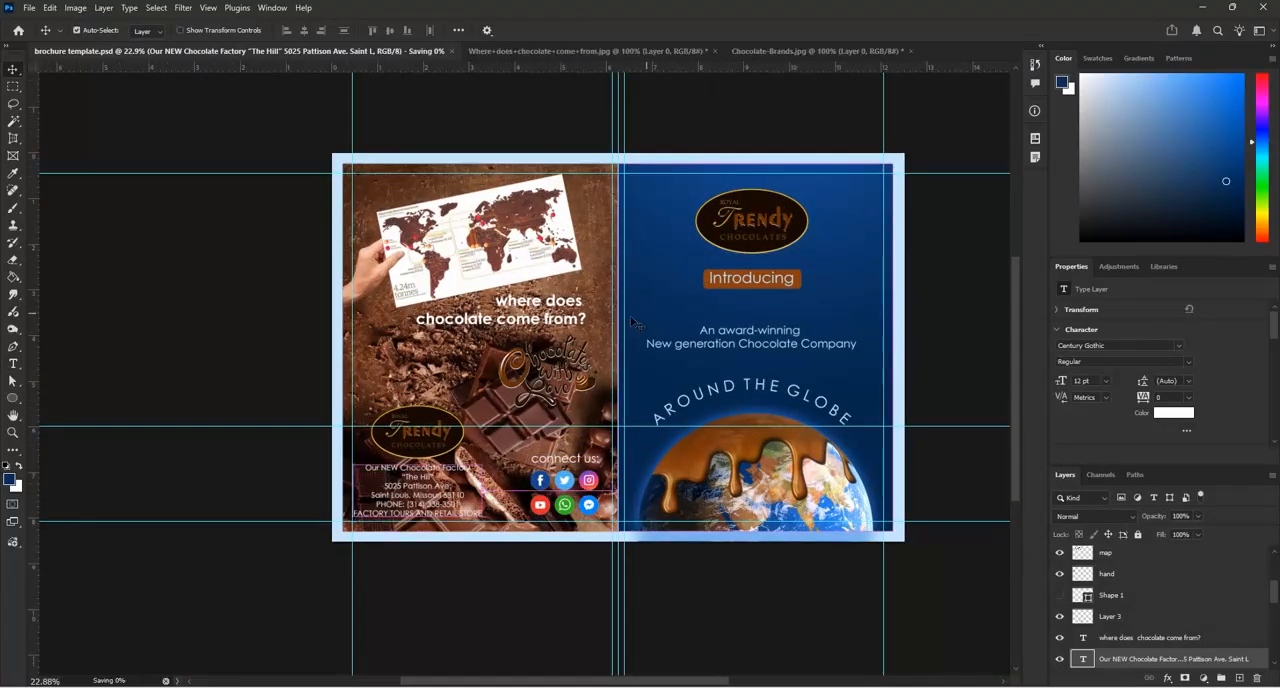
Draw an unfilled rectangle of about 12.04 × 8.01 in with a 5 px red stroke around the edges of both pages
{"action": "scroll", "coordinate": [648, 323], "scroll_direction": "up", "scroll_amount": 1}
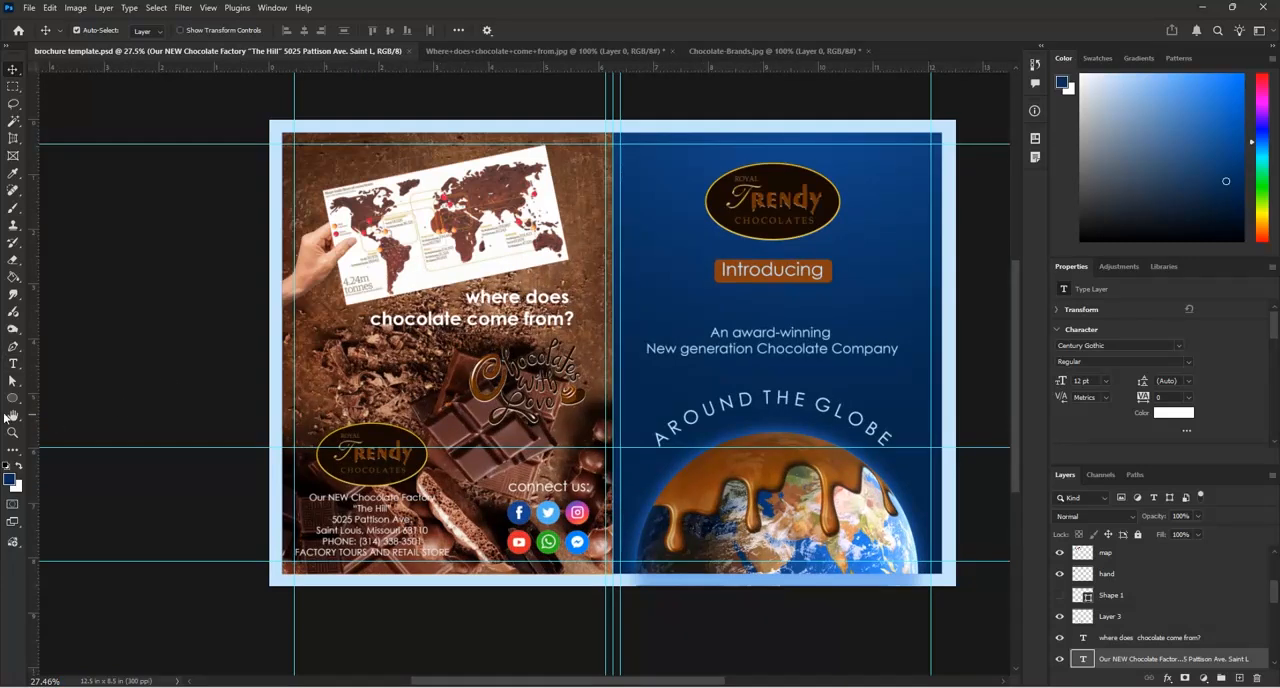
{"action": "right_click", "coordinate": [14, 403]}
{"action": "left_click", "coordinate": [55, 402]}
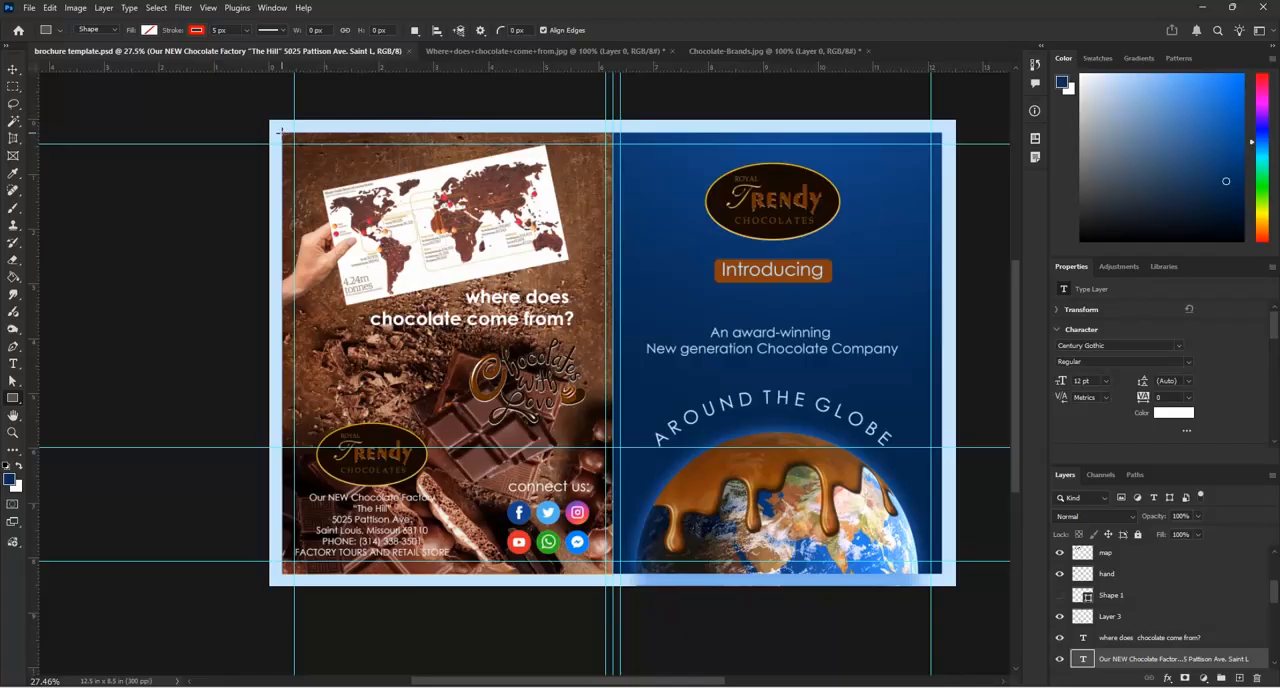
{"action": "left_click_drag", "start_coordinate": [280, 128], "coordinate": [944, 574]}
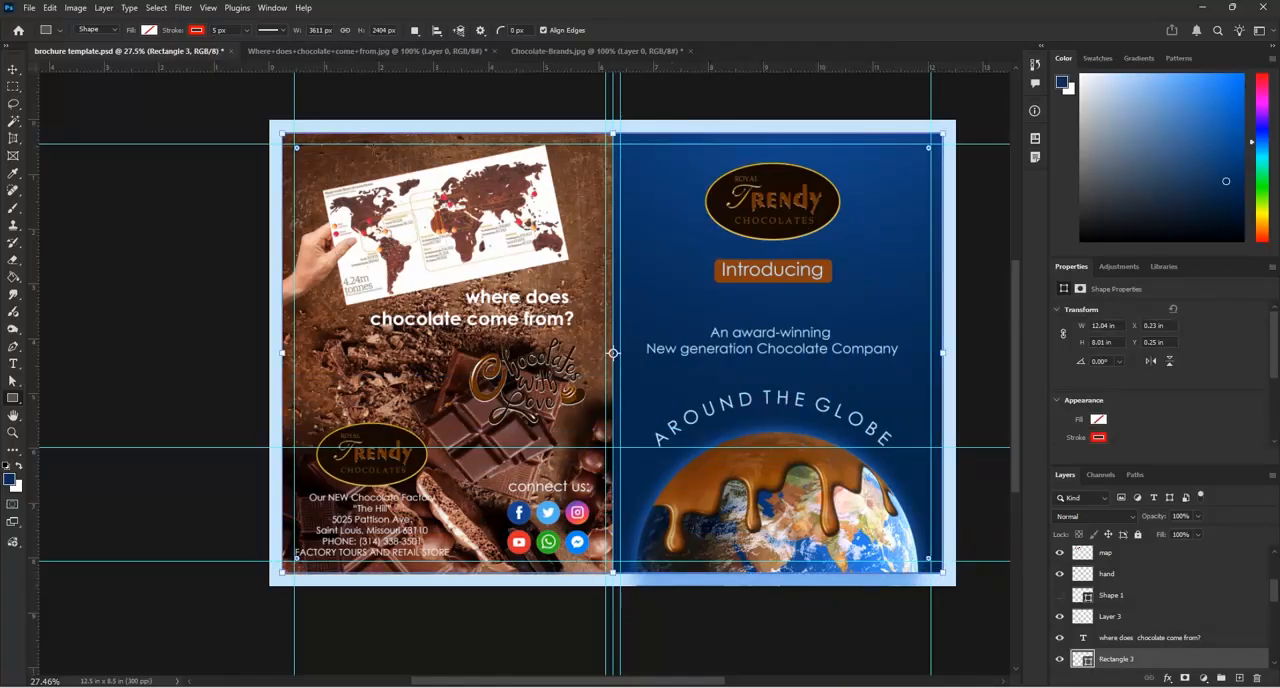
Recolour the rectangle's stroke with the golden yellow sampled from the logo's oval outline, shifted slightly brighter
{"action": "scroll", "coordinate": [818, 99], "scroll_direction": "up", "scroll_amount": 5}
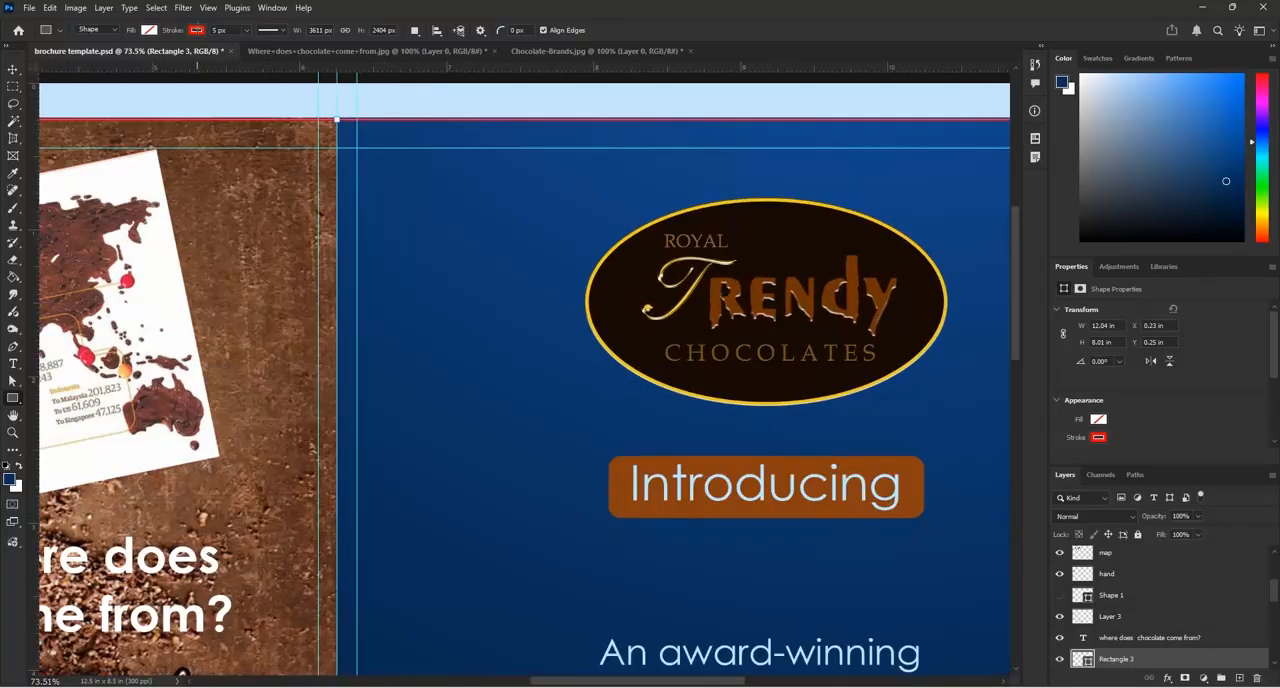
{"action": "left_click", "coordinate": [197, 31]}
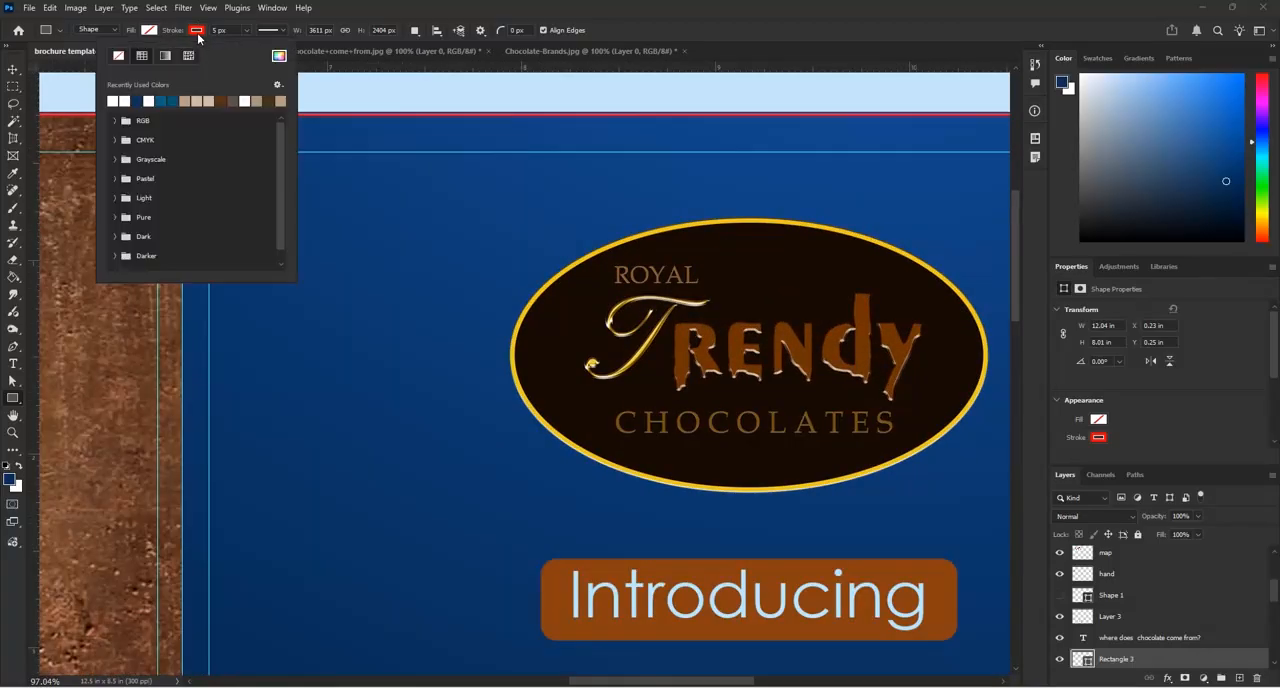
{"action": "left_click", "coordinate": [279, 56]}
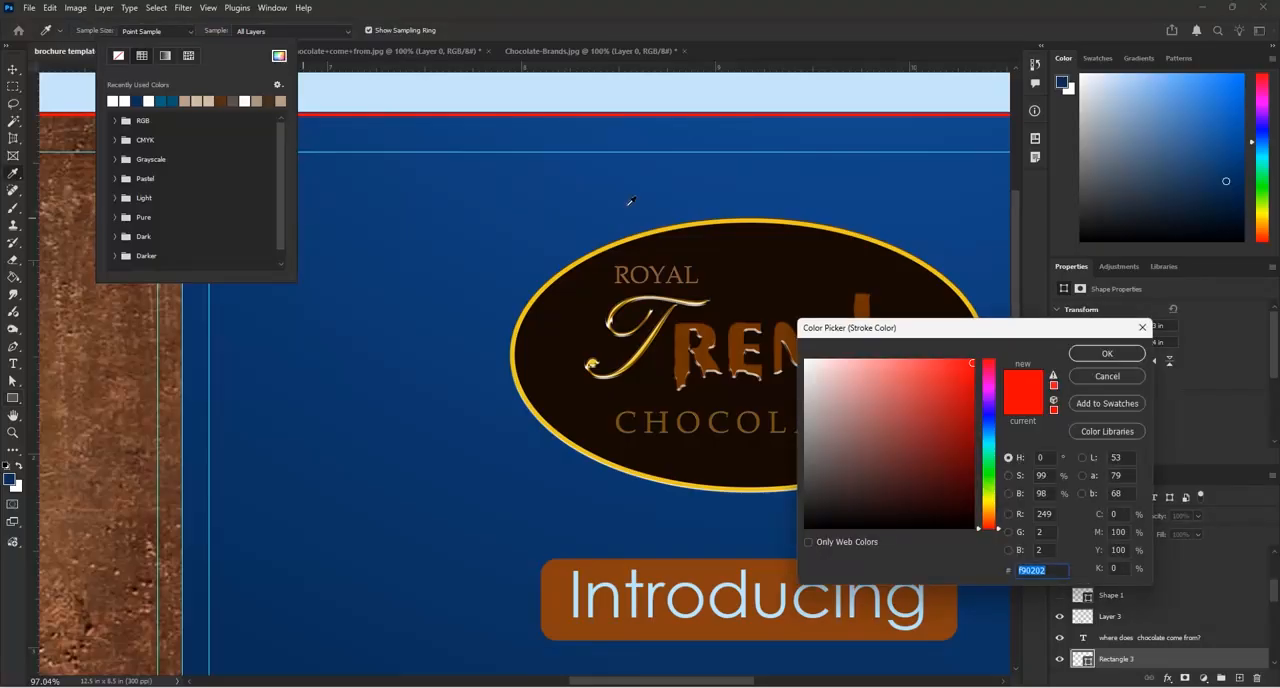
{"action": "left_click", "coordinate": [698, 221]}
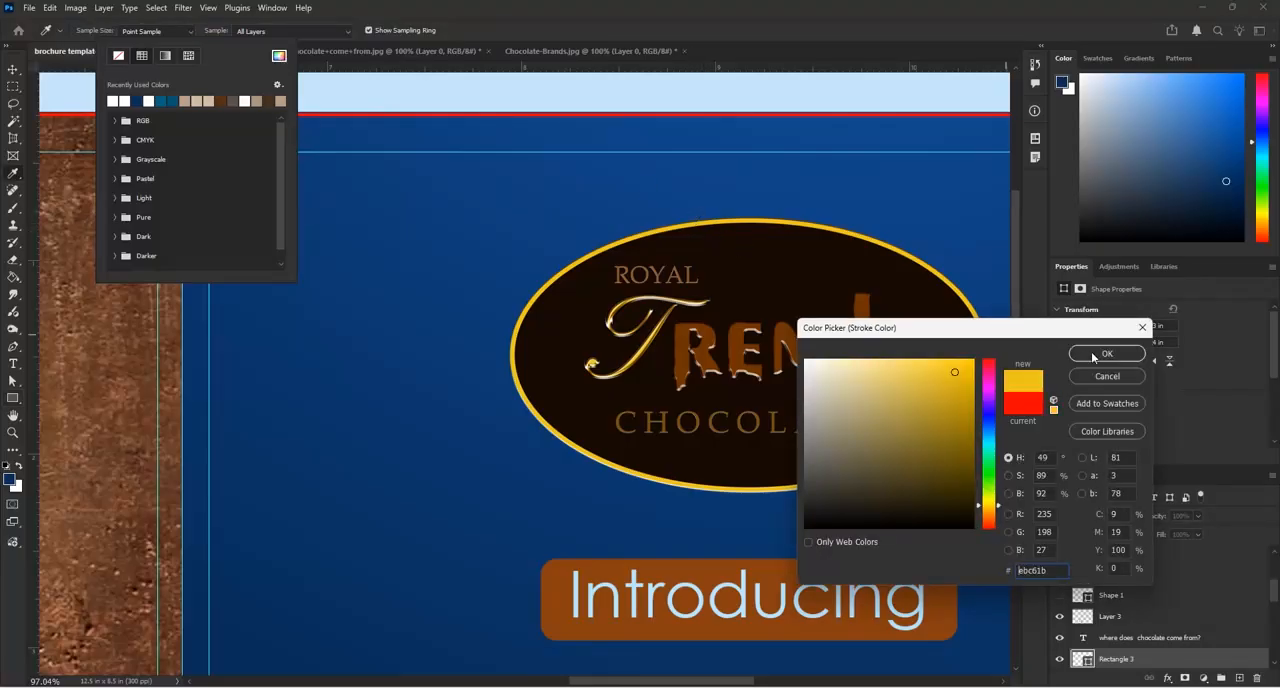
{"action": "left_click_drag", "start_coordinate": [957, 369], "coordinate": [964, 367]}
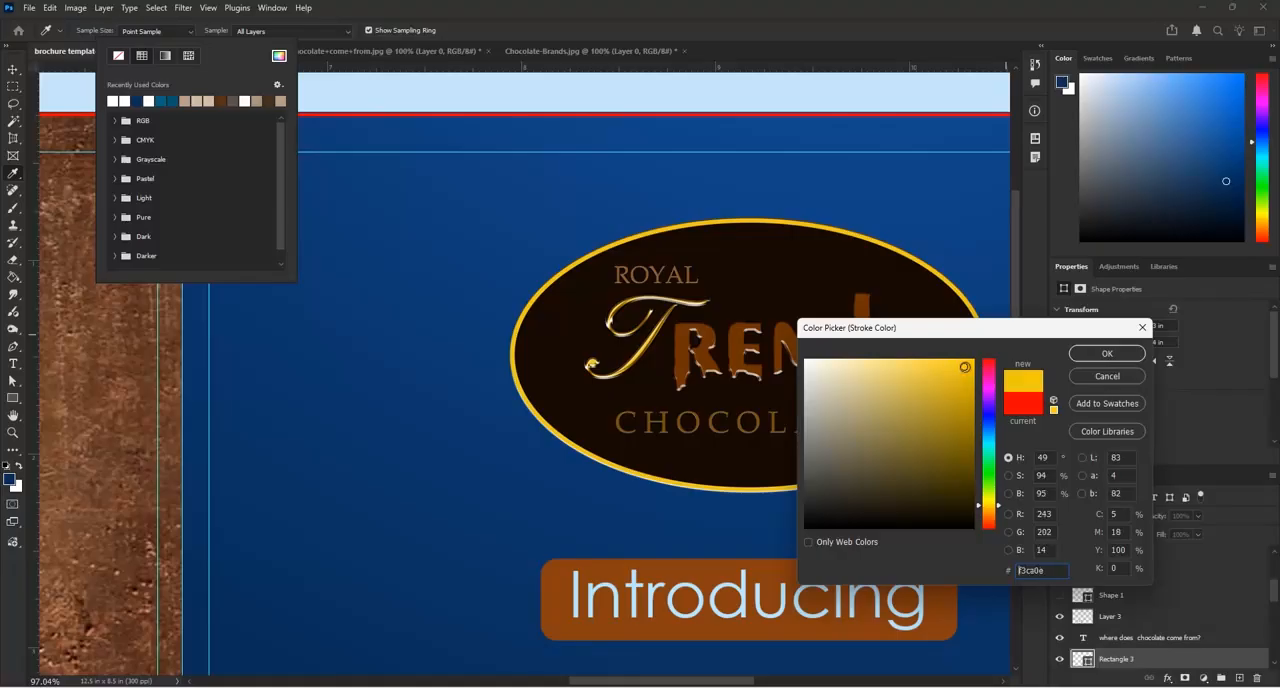
{"action": "left_click", "coordinate": [1075, 356]}
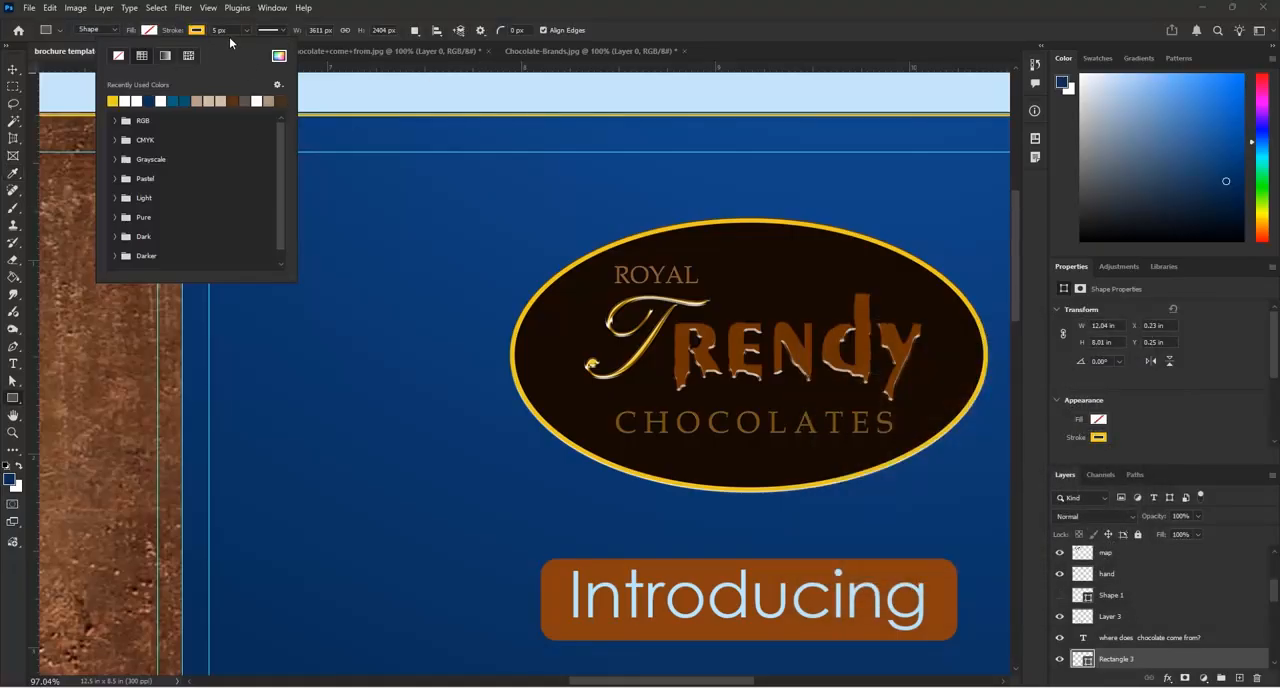
{"action": "left_click", "coordinate": [13, 69]}
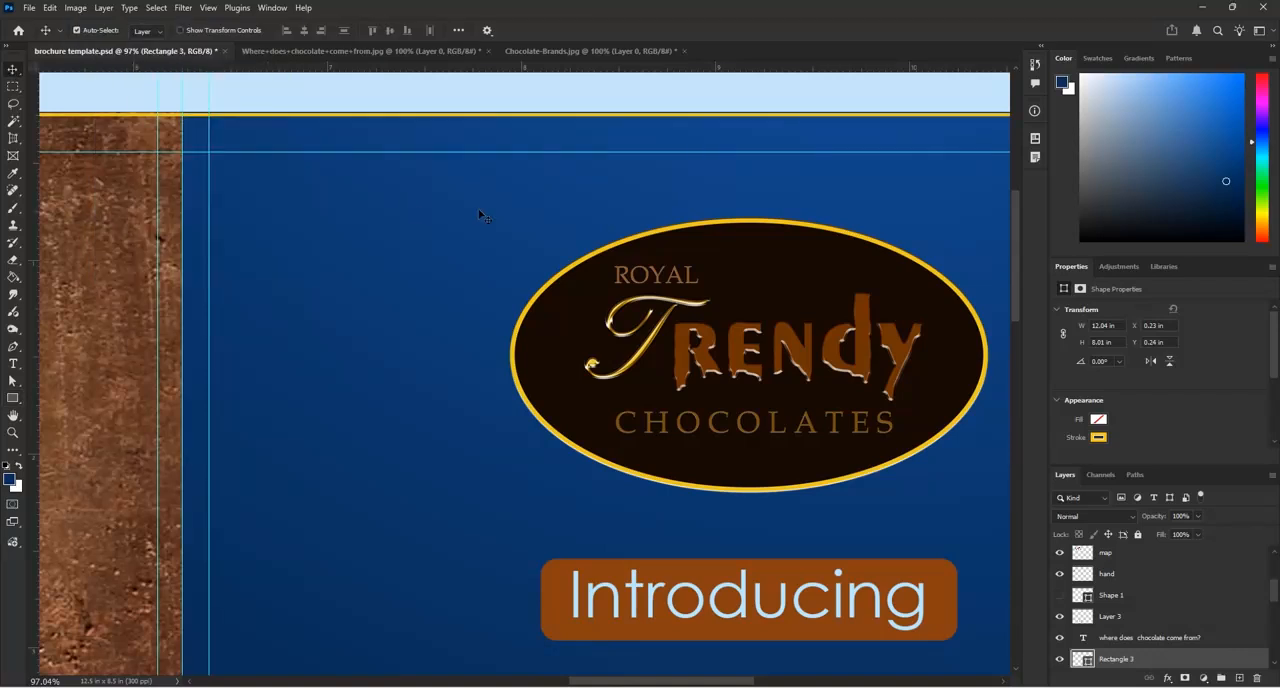
Move the yellow frame's layer to the top of the layer stack and deselect it
{"action": "scroll", "coordinate": [490, 220], "scroll_direction": "down", "scroll_amount": 1}
{"action": "scroll", "coordinate": [602, 224], "scroll_direction": "down", "scroll_amount": 10}
{"action": "scroll", "coordinate": [632, 190], "scroll_direction": "down", "scroll_amount": 3}
{"action": "scroll", "coordinate": [283, 330], "scroll_direction": "up", "scroll_amount": 5}
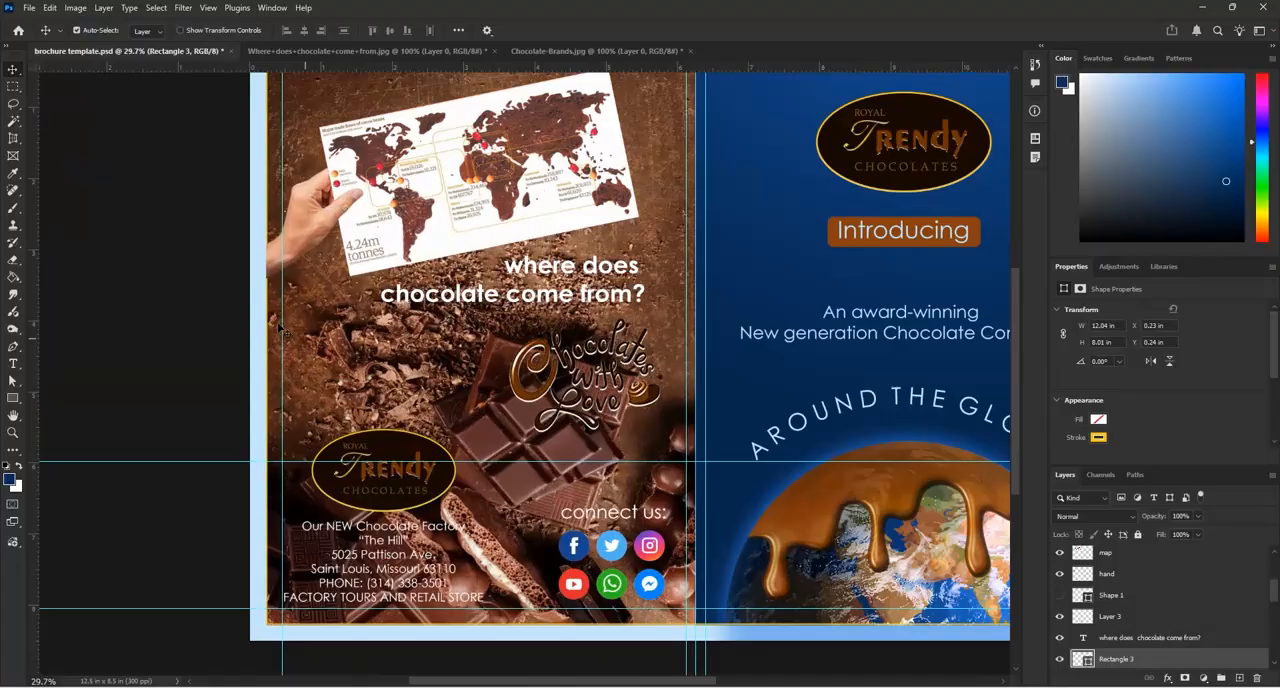
{"action": "scroll", "coordinate": [281, 328], "scroll_direction": "up", "scroll_amount": 10}
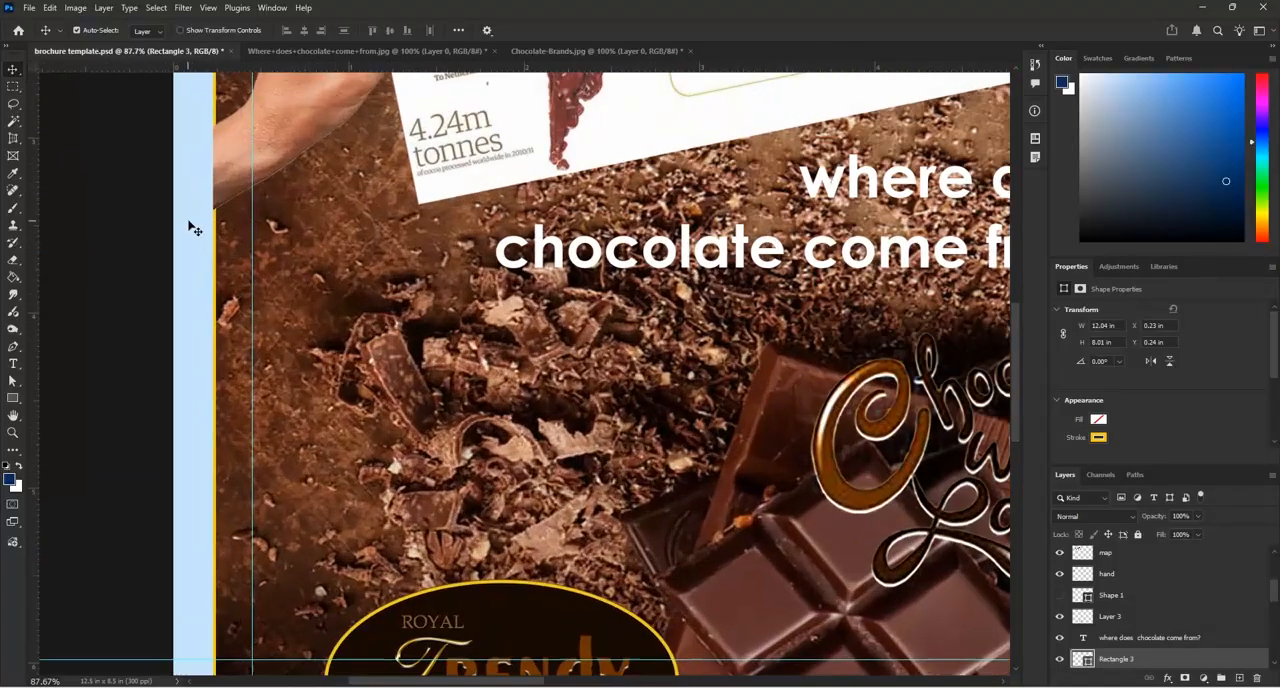
{"action": "scroll", "coordinate": [194, 222], "scroll_direction": "down", "scroll_amount": 7}
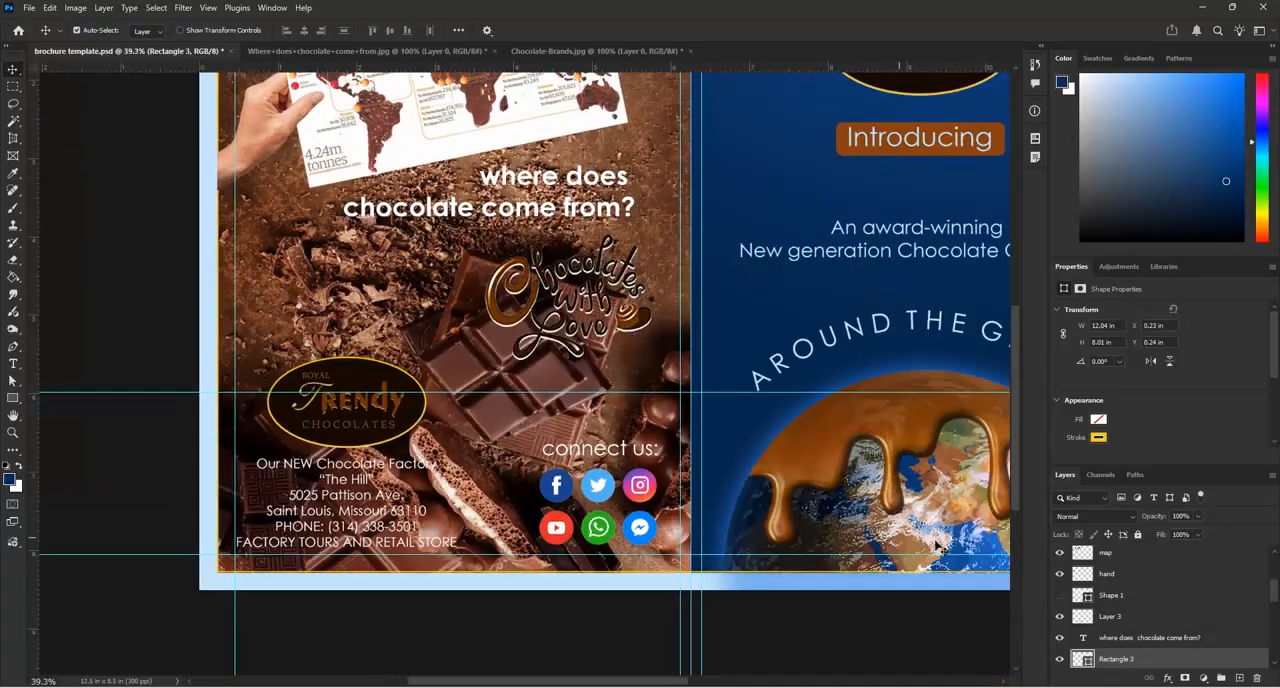
{"action": "left_click_drag", "start_coordinate": [1213, 662], "coordinate": [1156, 552]}
{"action": "left_click", "coordinate": [1201, 598]}
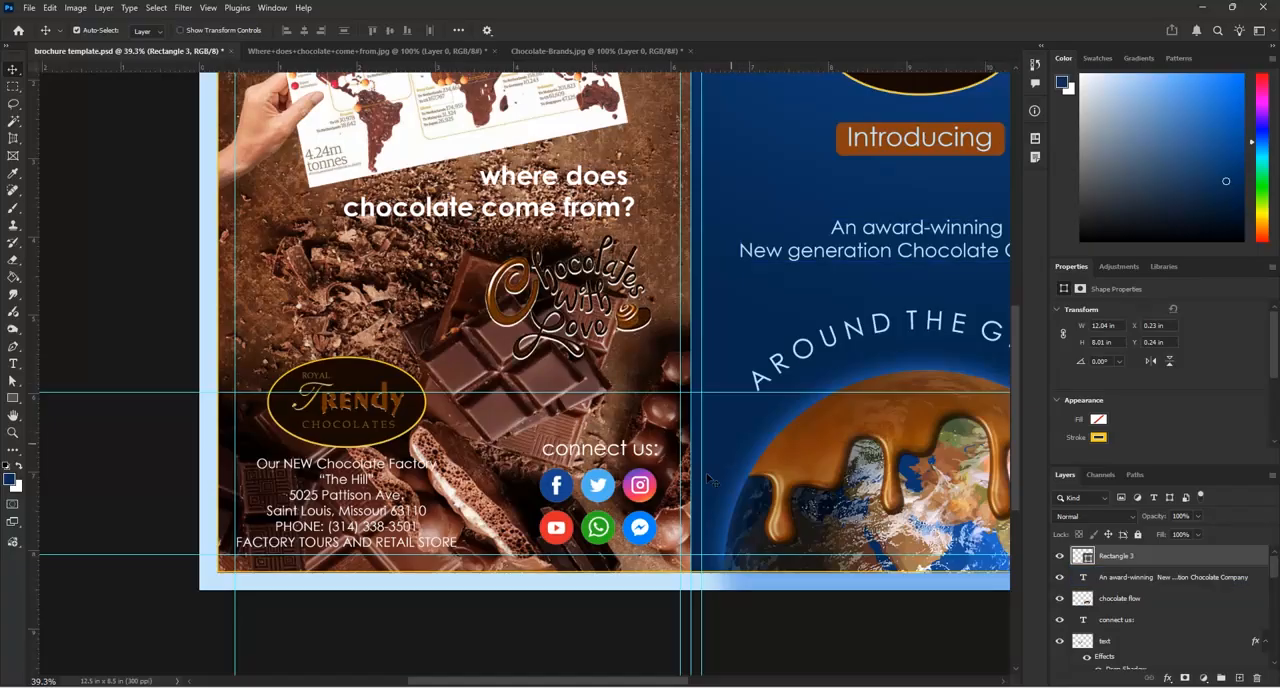
{"action": "left_click", "coordinate": [168, 304]}
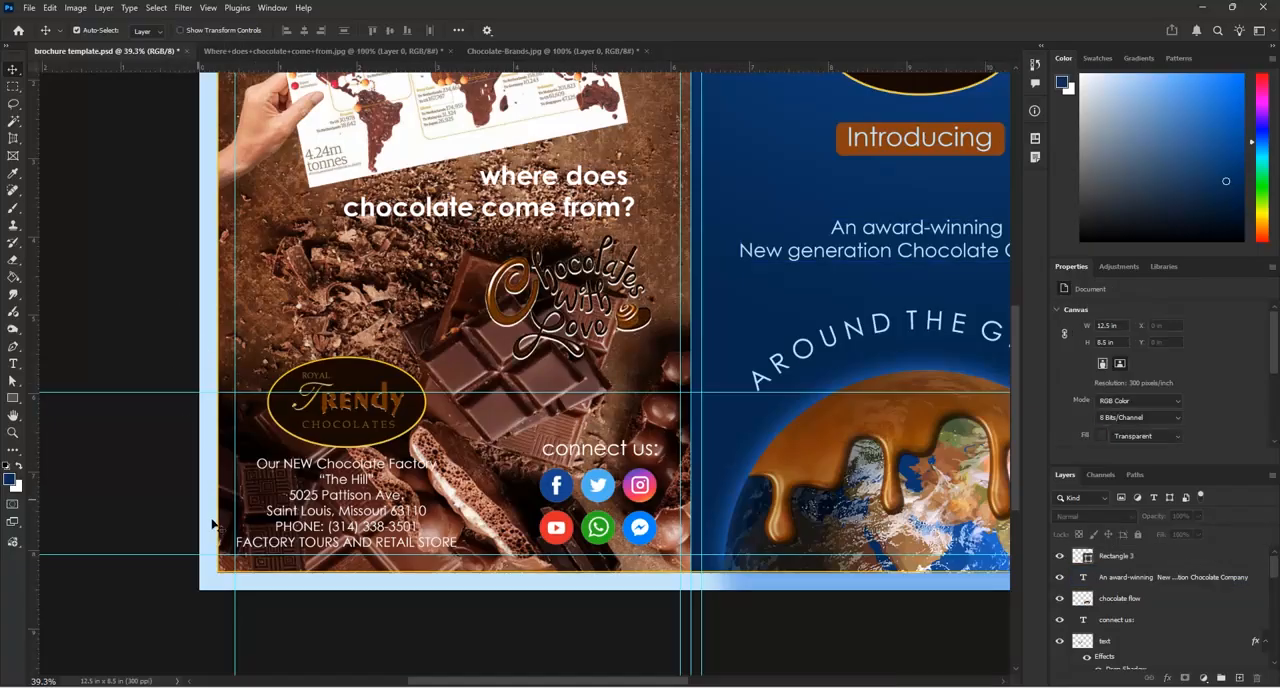
Examine the chocolate page's address, social icons, hand-held map and heading, and the overall two-page layout with its yellow frame
{"action": "scroll", "coordinate": [298, 603], "scroll_direction": "up", "scroll_amount": 3}
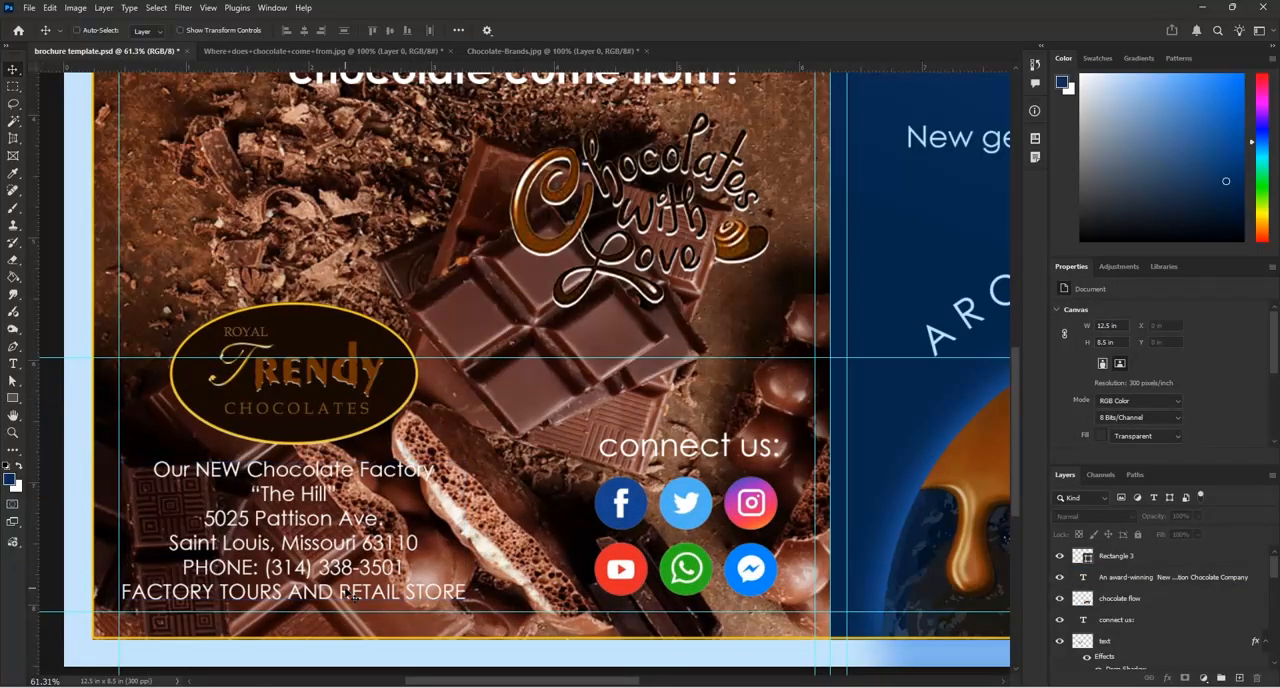
{"action": "scroll", "coordinate": [104, 582], "scroll_direction": "down", "scroll_amount": 5}
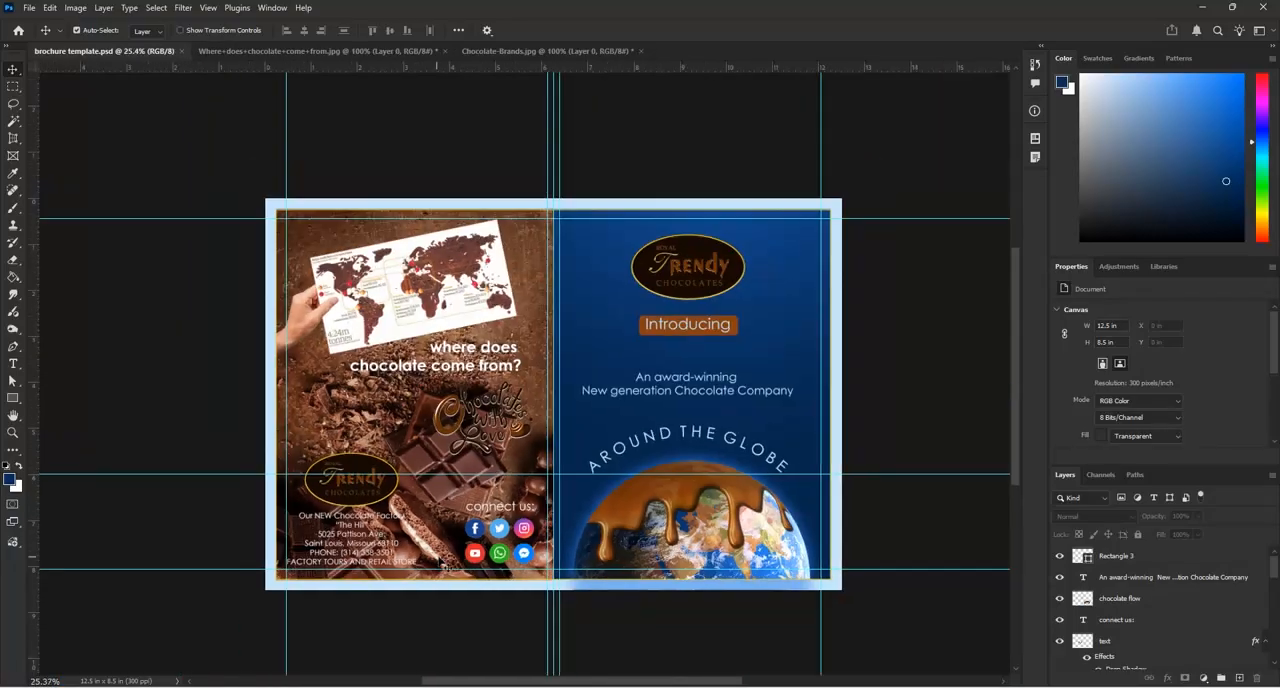
{"action": "scroll", "coordinate": [525, 380], "scroll_direction": "up", "scroll_amount": 1}
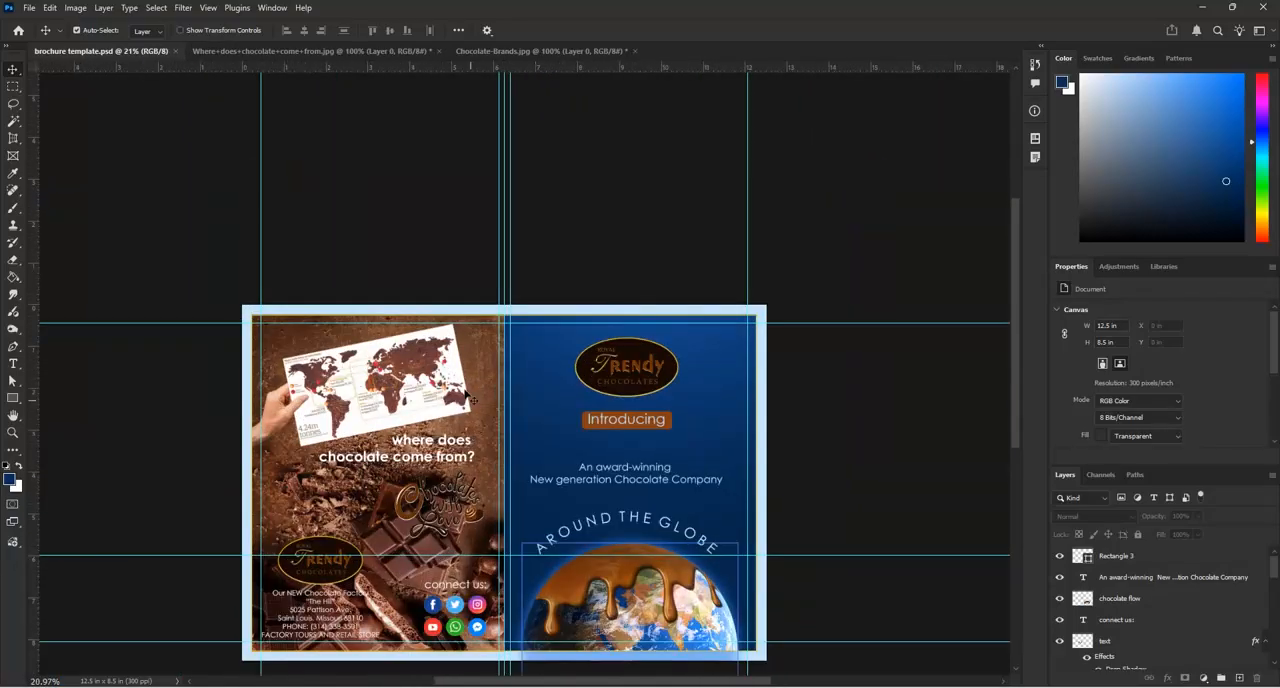
{"action": "scroll", "coordinate": [395, 423], "scroll_direction": "up", "scroll_amount": 1}
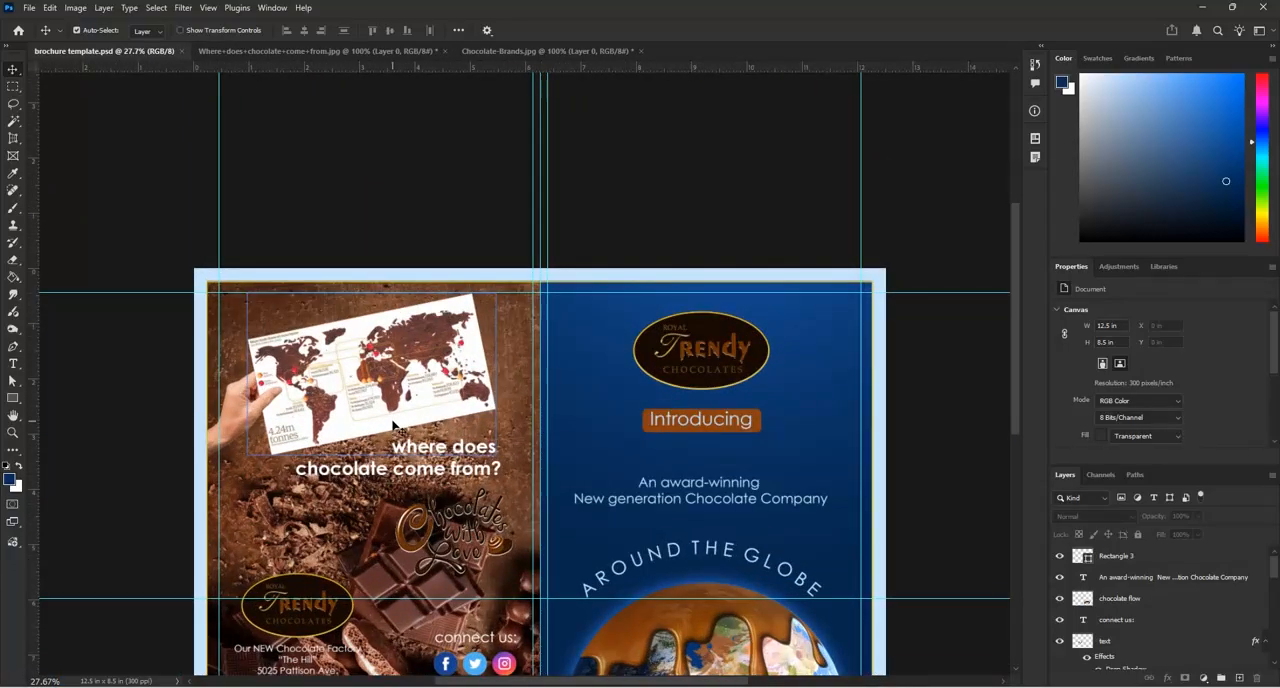
{"action": "scroll", "coordinate": [165, 430], "scroll_direction": "up", "scroll_amount": 2}
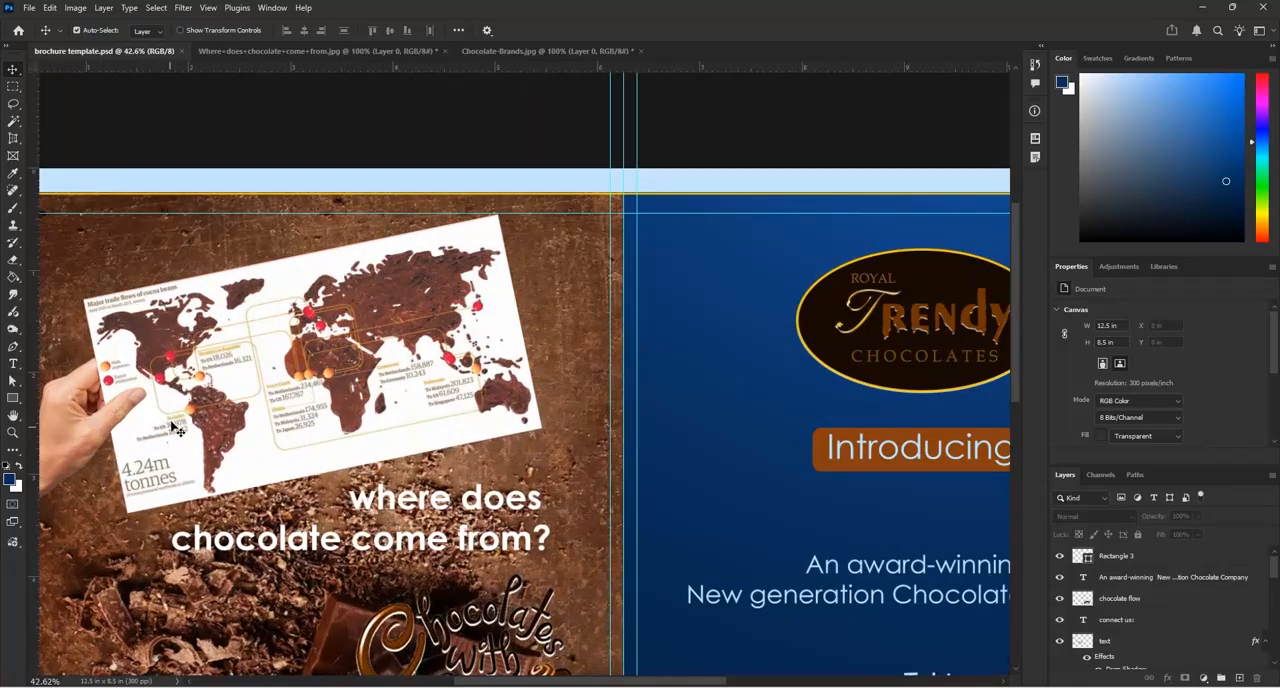
{"action": "scroll", "coordinate": [100, 420], "scroll_direction": "up", "scroll_amount": 1}
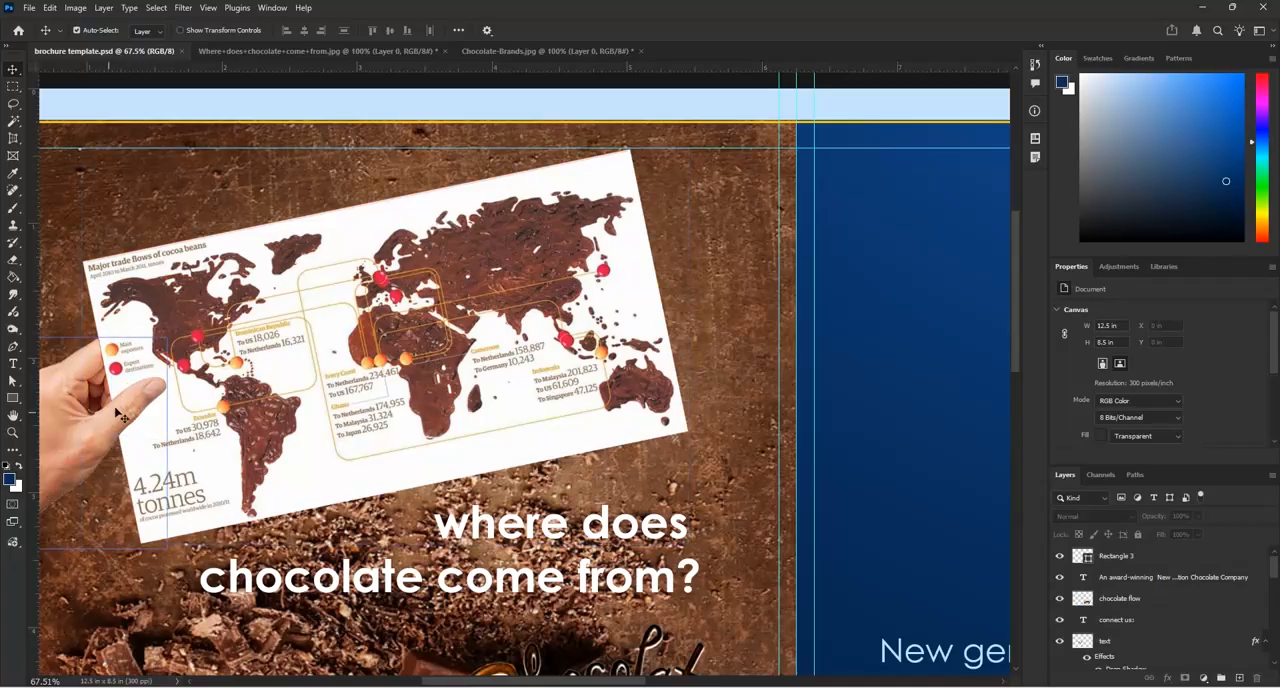
{"action": "scroll", "coordinate": [425, 305], "scroll_direction": "down", "scroll_amount": 3}
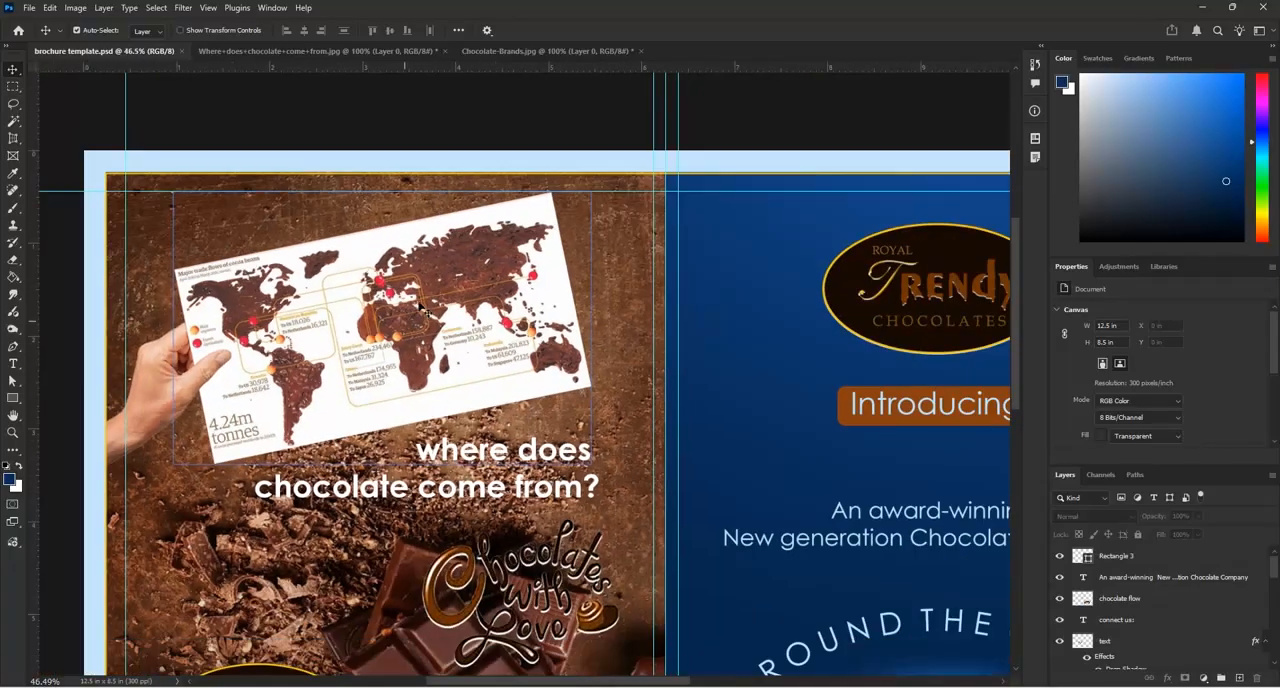
{"action": "scroll", "coordinate": [418, 308], "scroll_direction": "down", "scroll_amount": 3}
{"action": "scroll", "coordinate": [344, 556], "scroll_direction": "up", "scroll_amount": 2}
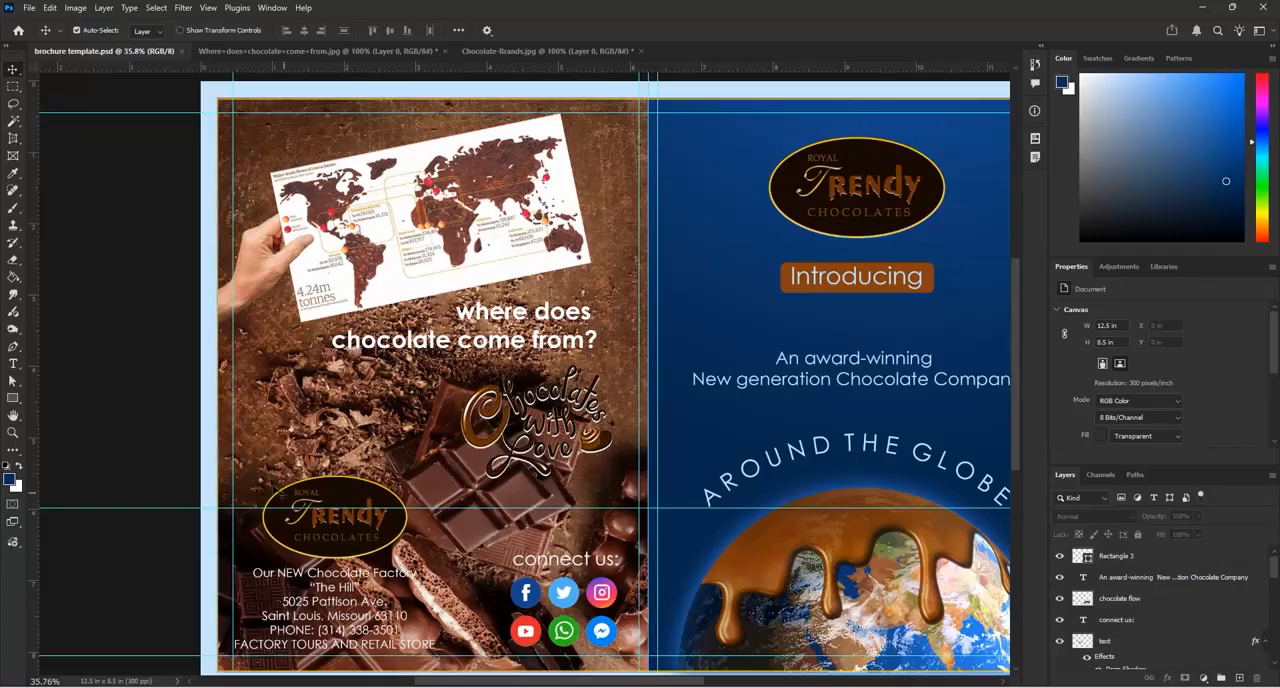
{"action": "scroll", "coordinate": [230, 454], "scroll_direction": "down", "scroll_amount": 3}
{"action": "scroll", "coordinate": [287, 413], "scroll_direction": "down", "scroll_amount": 1}
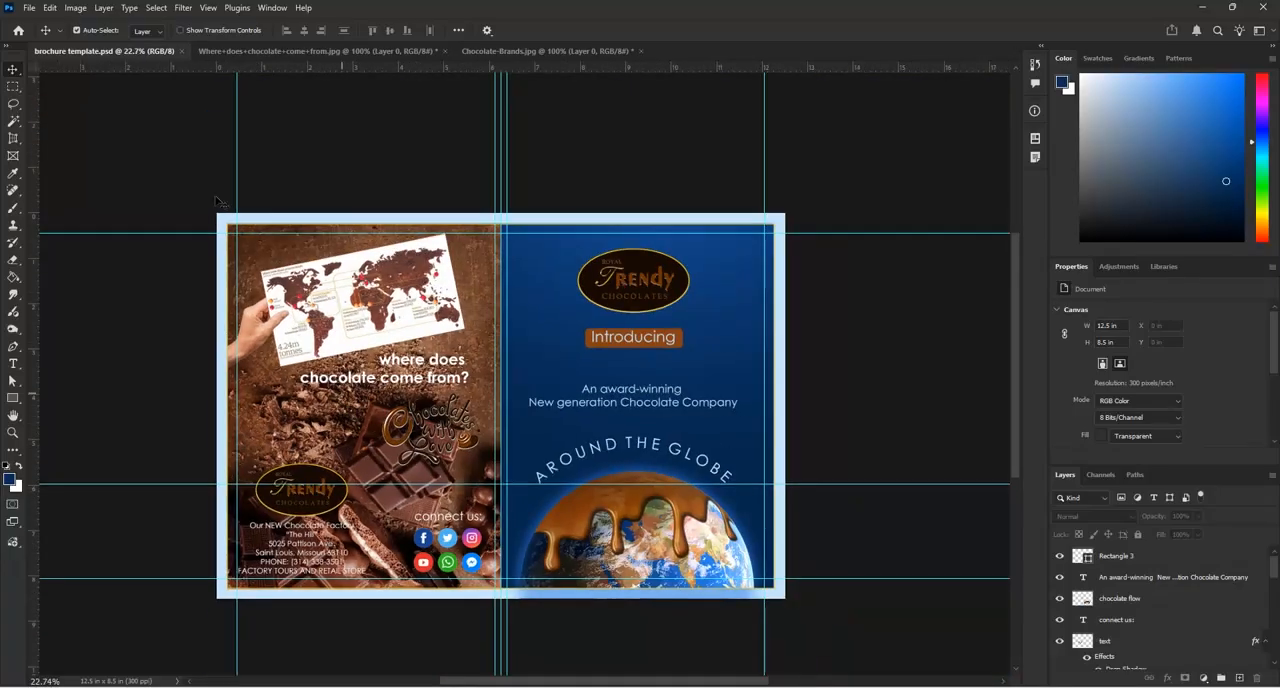
Save a Photoshop PSD copy of the spread to the Desktop as "brochure 1 and pages" with Maximize Compatibility on
{"action": "left_click", "coordinate": [29, 7]}
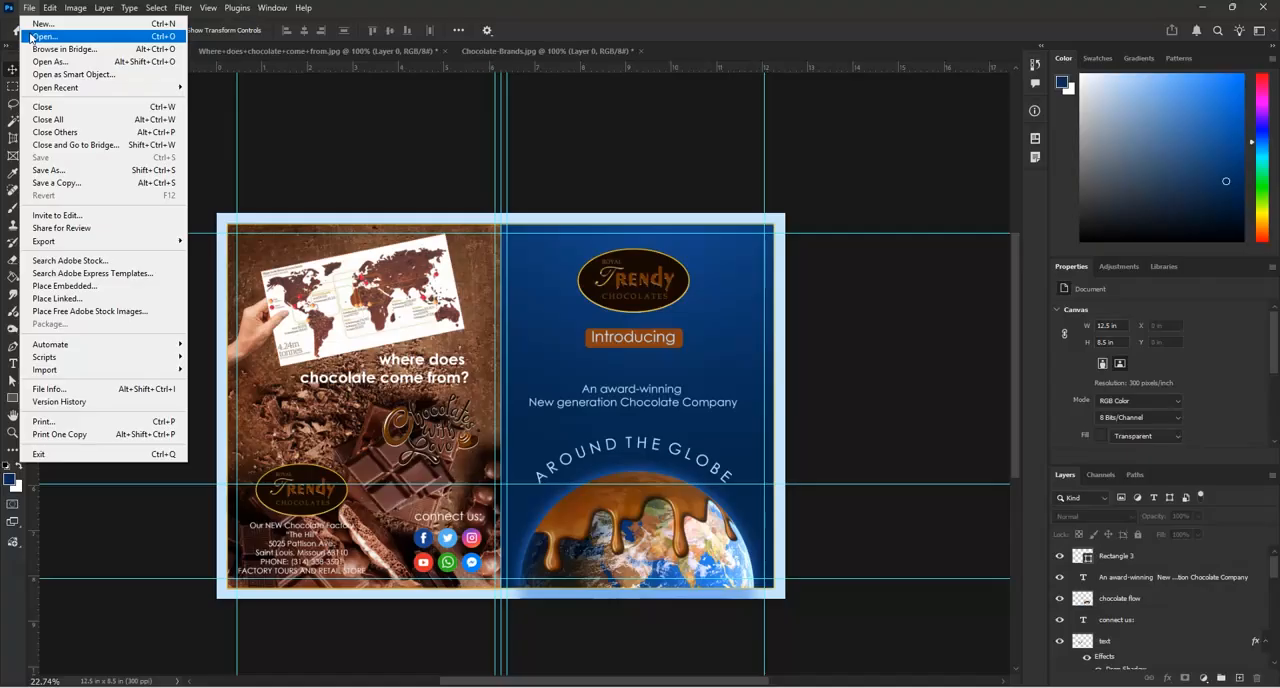
{"action": "left_click", "coordinate": [45, 186]}
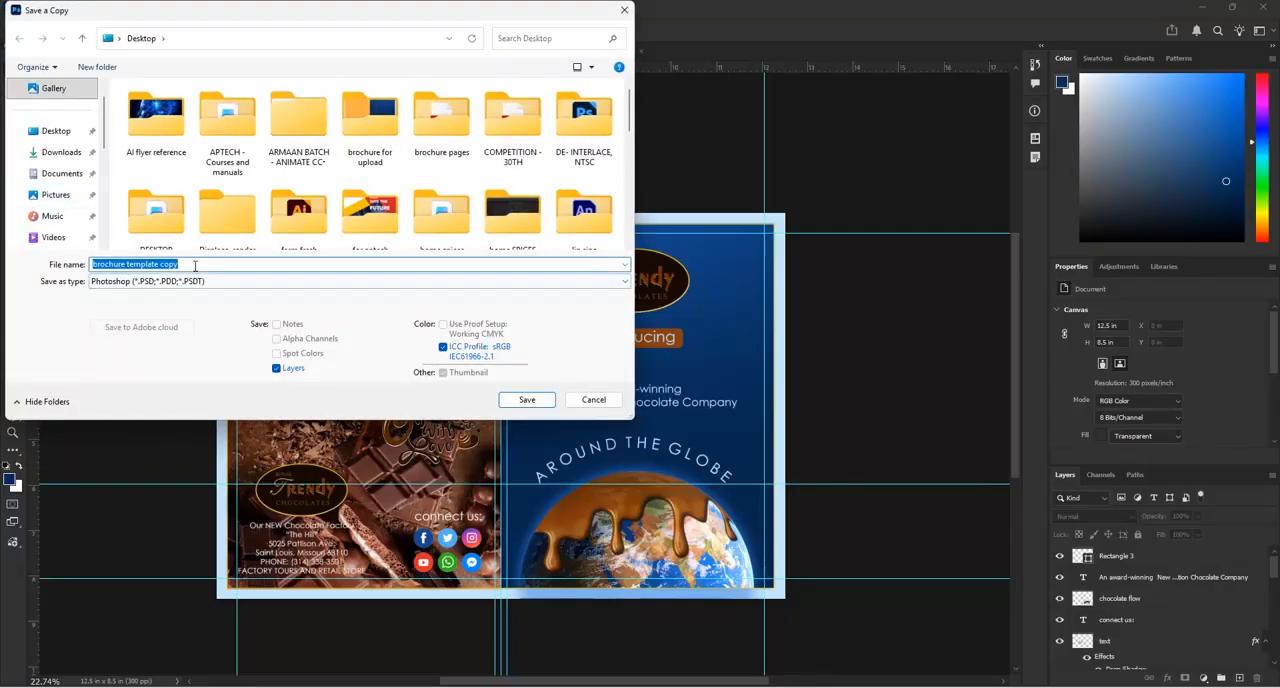
{"action": "left_click", "coordinate": [187, 263]}
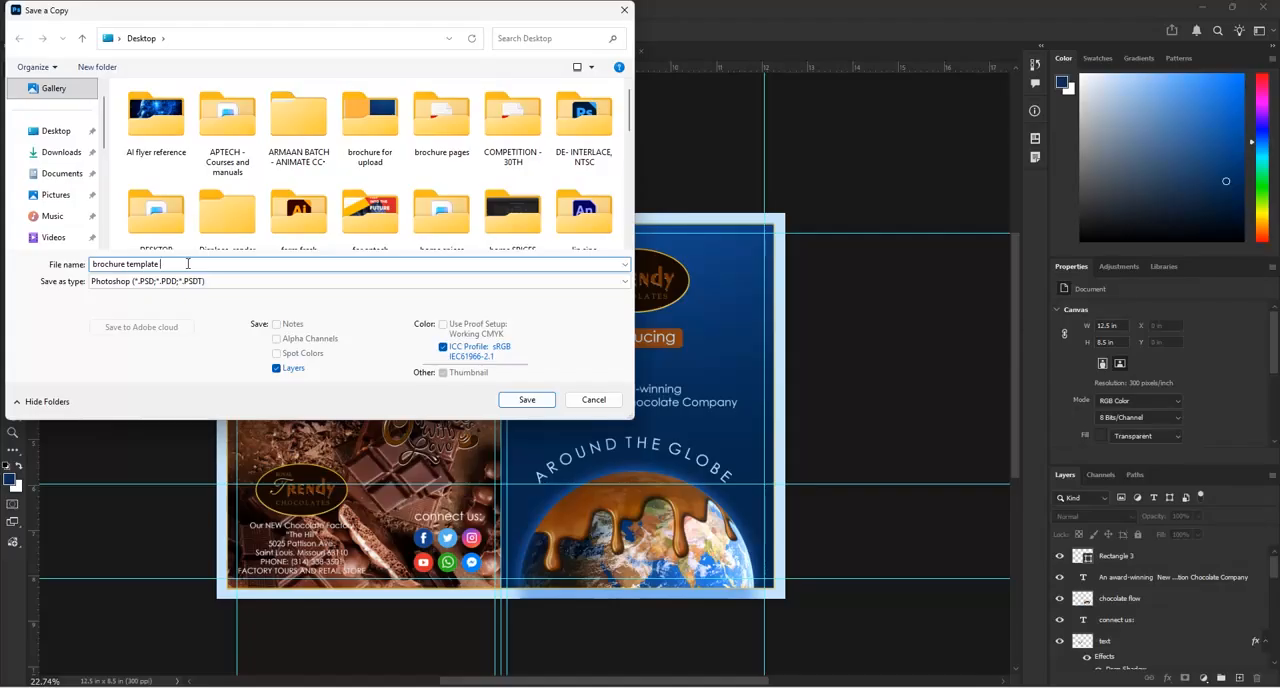
{"action": "key", "text": "BackSpace"}
{"action": "key", "text": "BackSpace"}
{"action": "key", "text": "BackSpace"}
{"action": "key", "text": "BackSpace"}
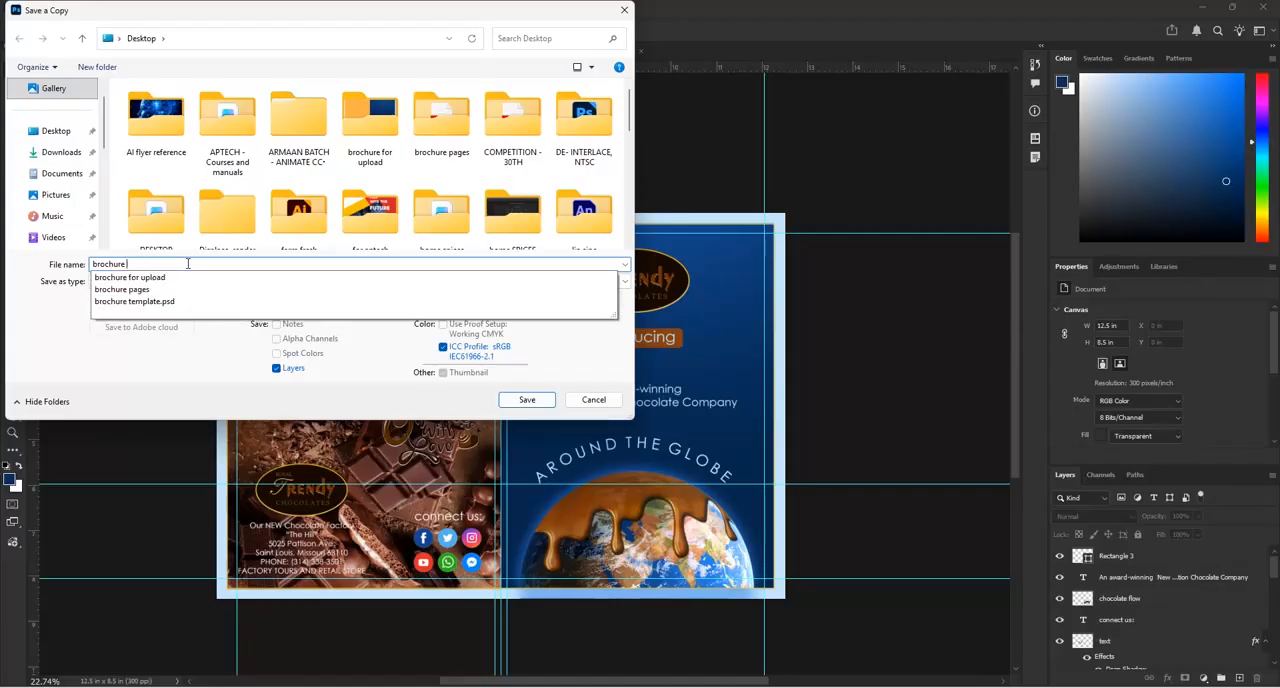
{"action": "type", "text": "1"}
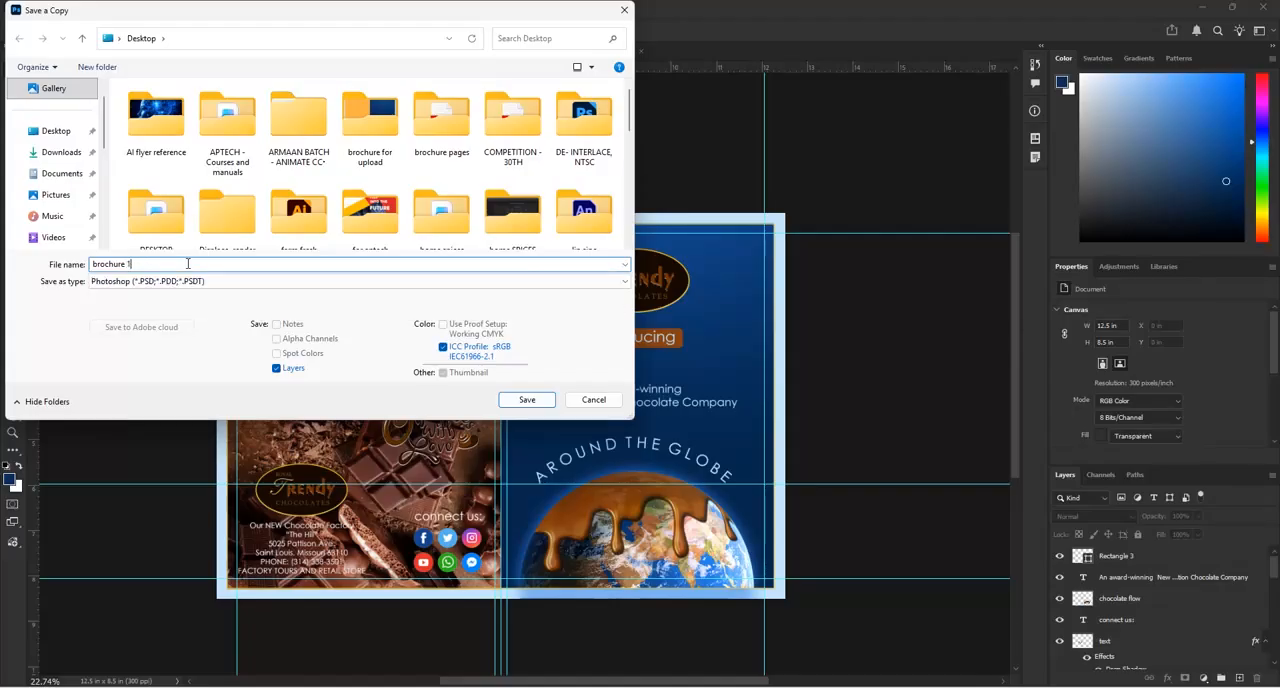
{"action": "type", "text": " and page"}
{"action": "left_click", "coordinate": [527, 399]}
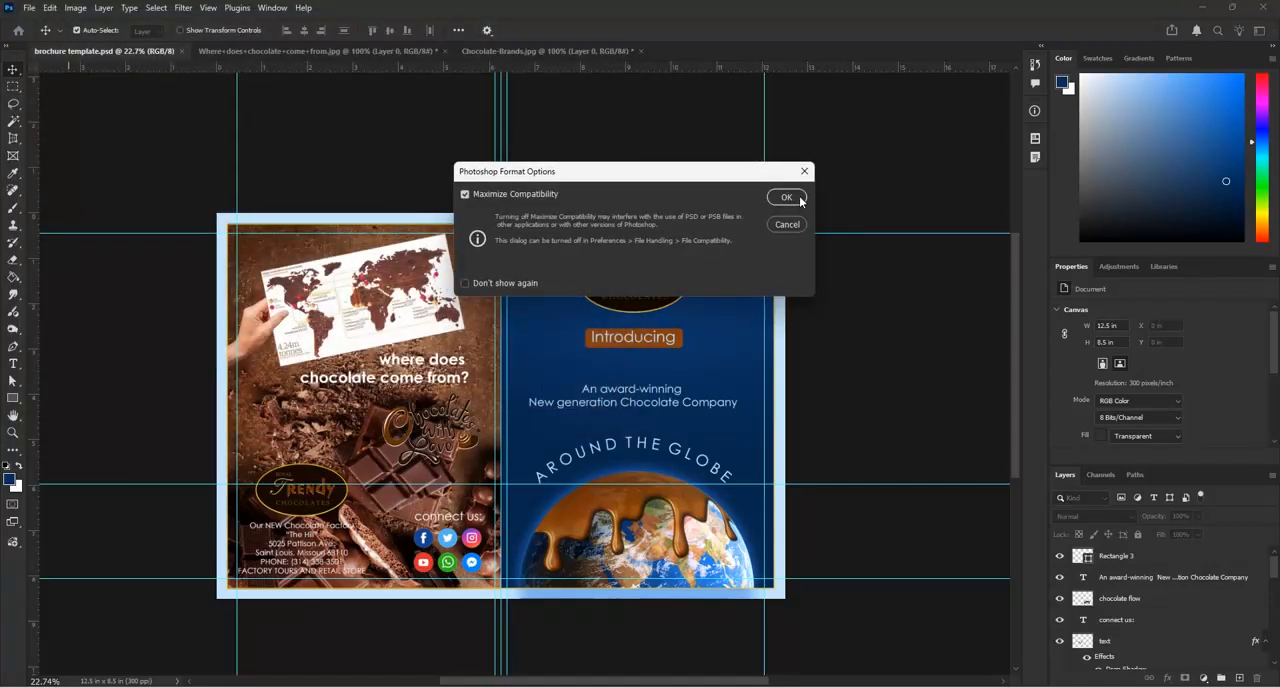
{"action": "left_click", "coordinate": [786, 198]}
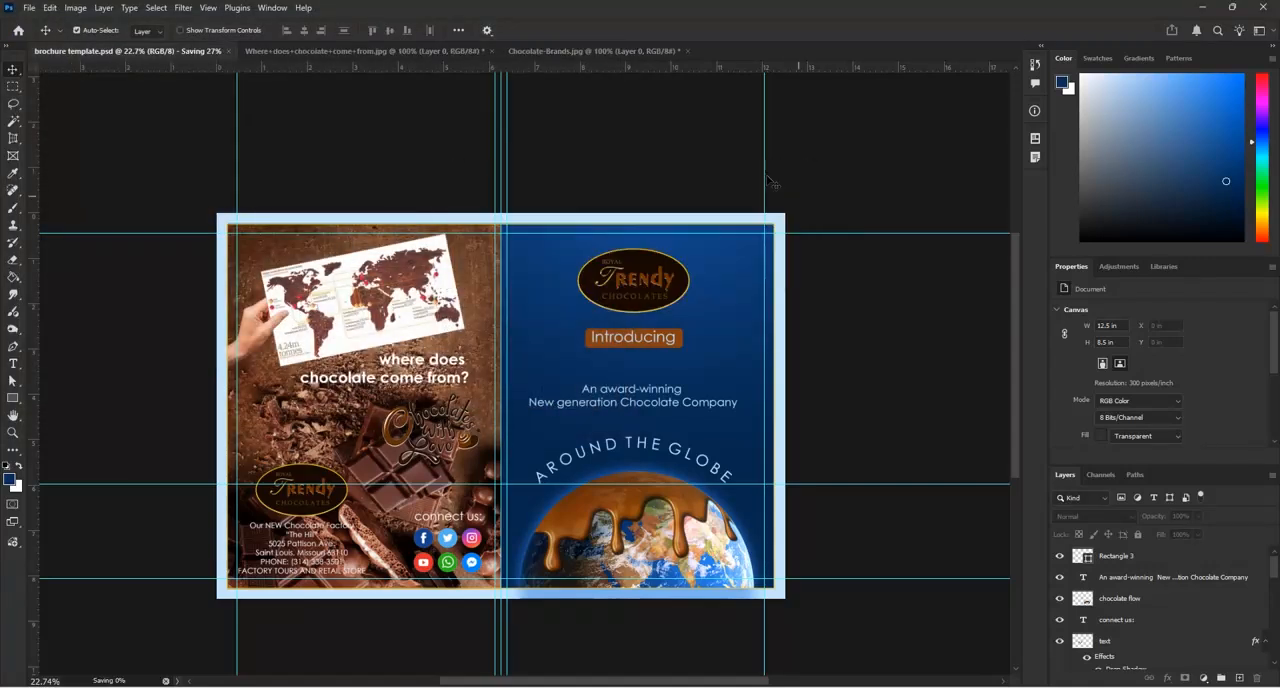
{"action": "left_click", "coordinate": [30, 8]}
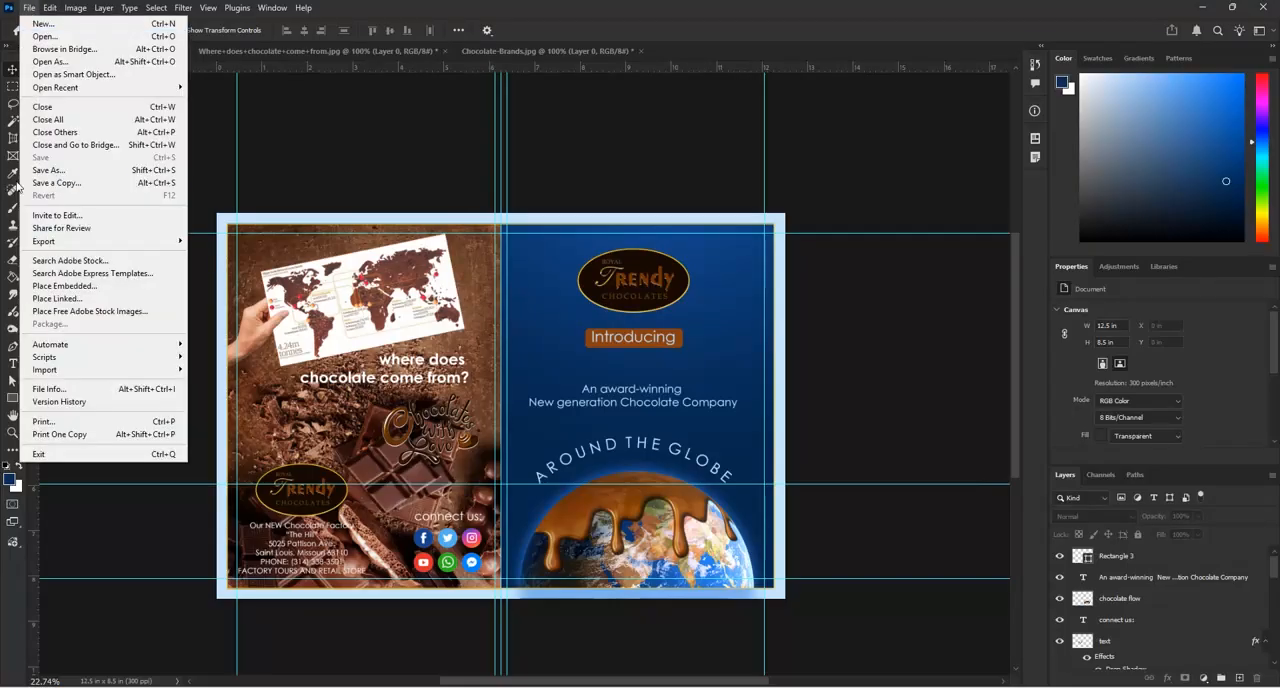
{"action": "left_click", "coordinate": [42, 183]}
{"action": "left_click", "coordinate": [180, 281]}
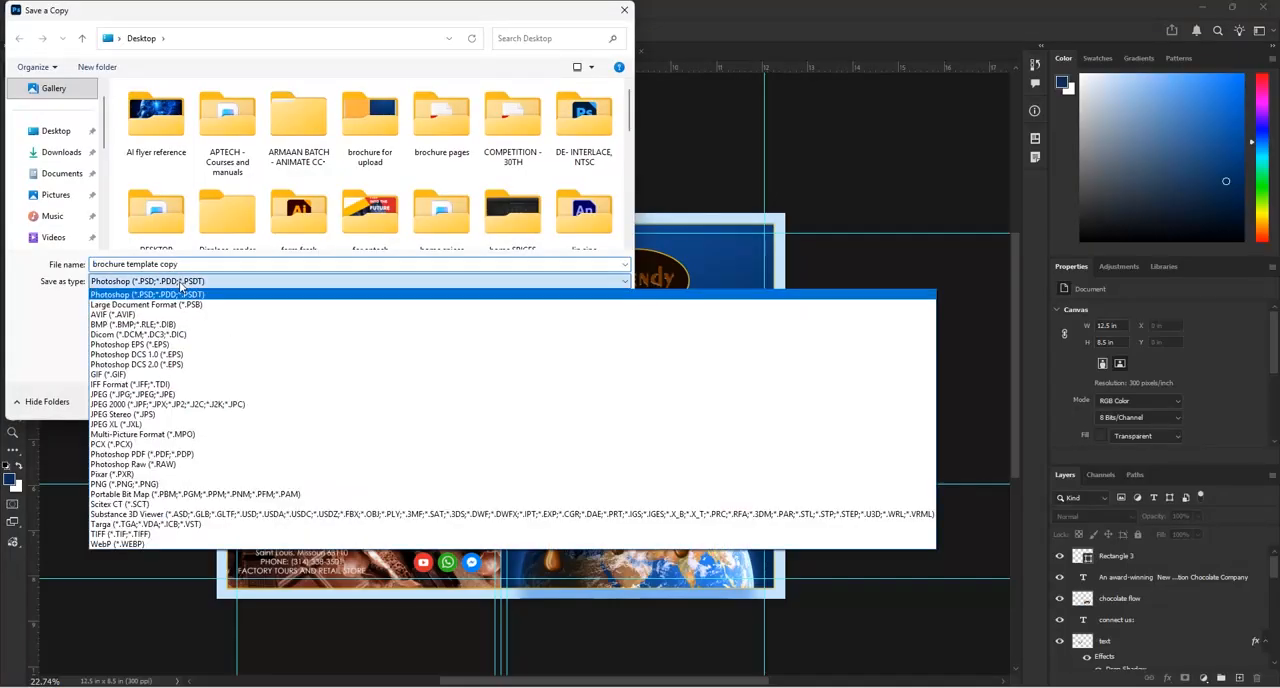
{"action": "left_click", "coordinate": [306, 394]}
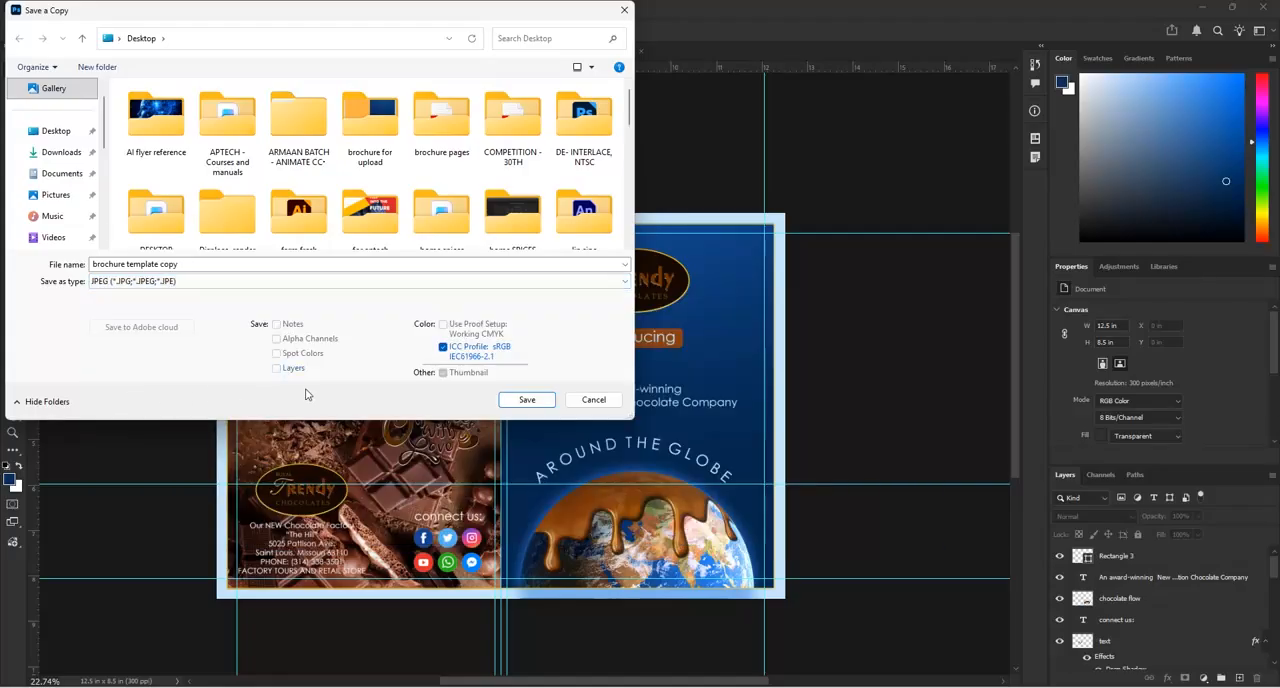
{"action": "left_click", "coordinate": [510, 401]}
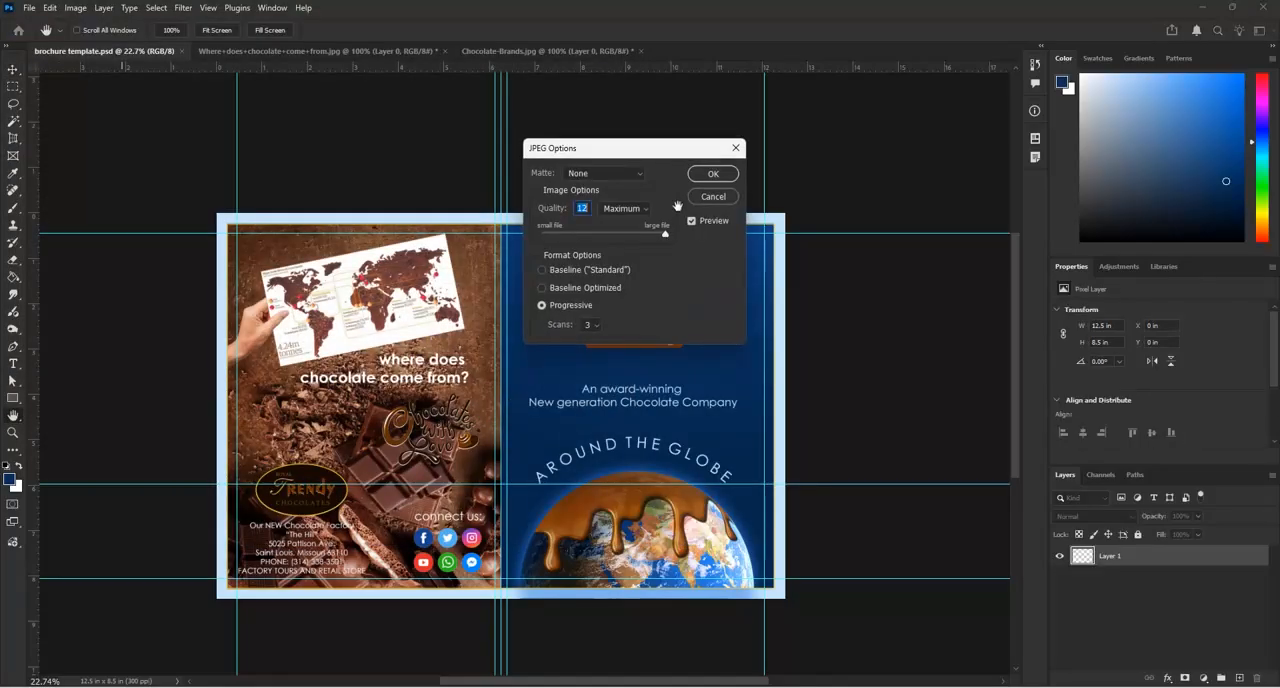
{"action": "left_click", "coordinate": [710, 197]}
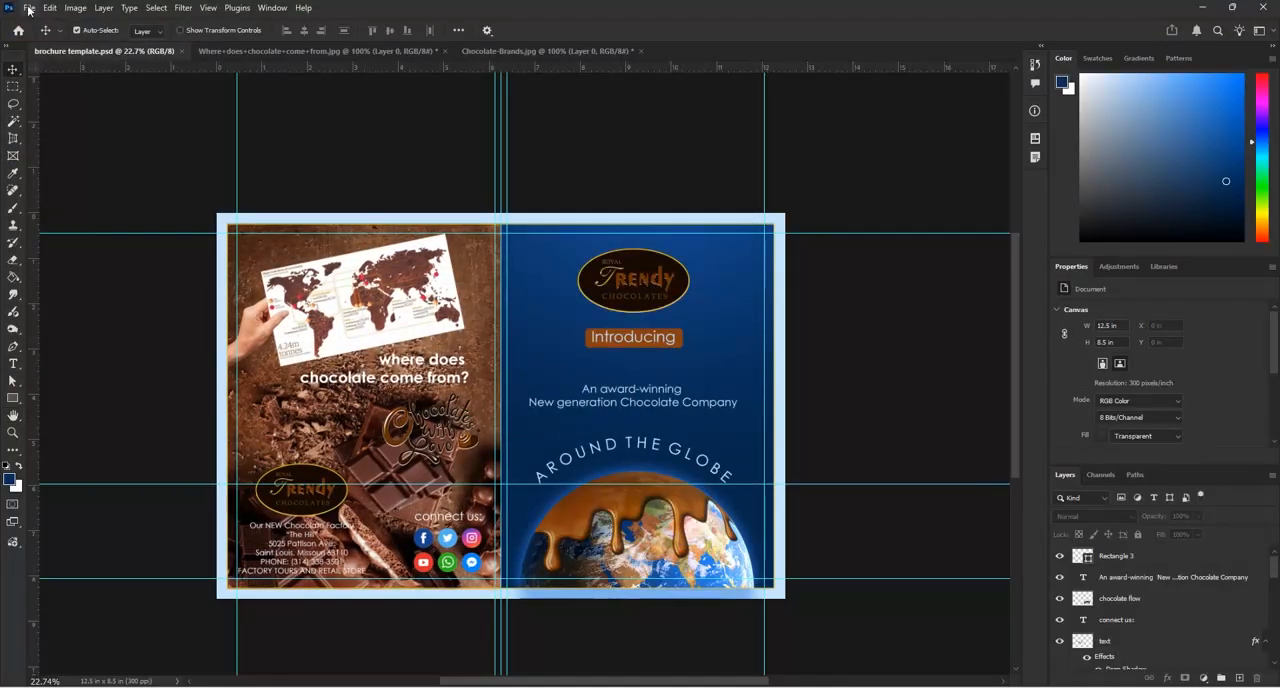
Save another PSD copy of the spread to the Desktop as "brochure 1 and 4 pages.psd" with Maximize Compatibility on
{"action": "left_click", "coordinate": [29, 7]}
{"action": "left_click", "coordinate": [42, 184]}
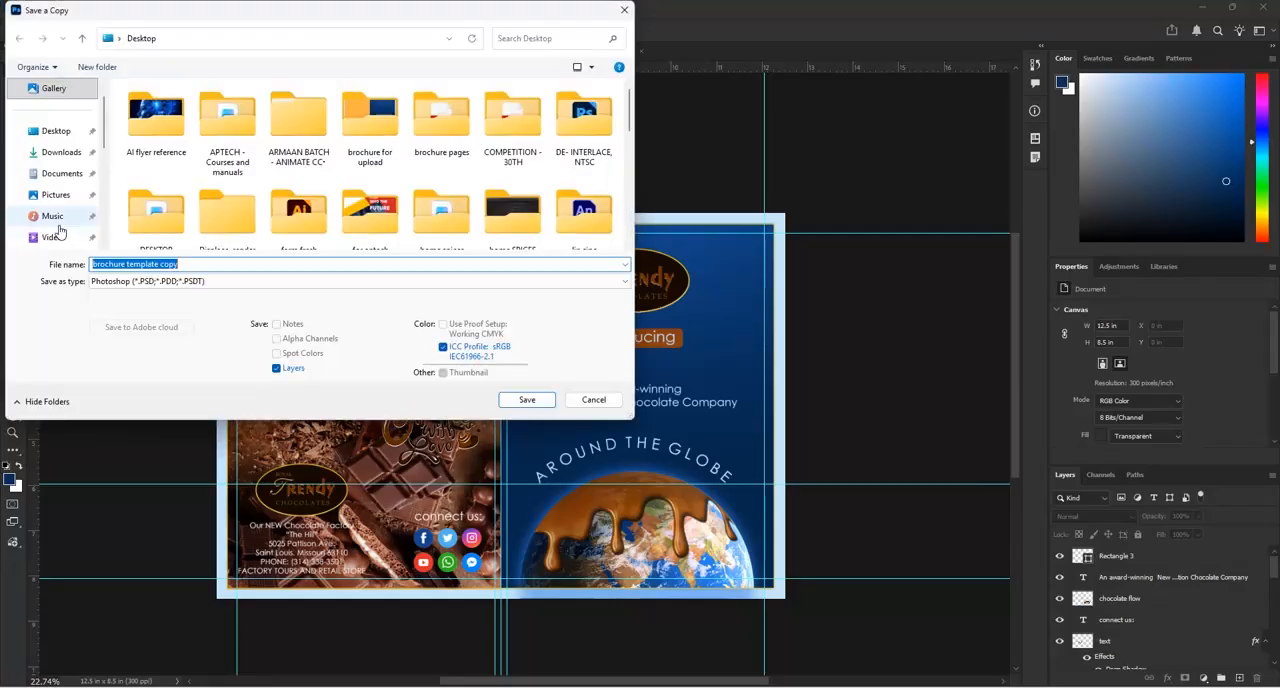
{"action": "left_click", "coordinate": [191, 263]}
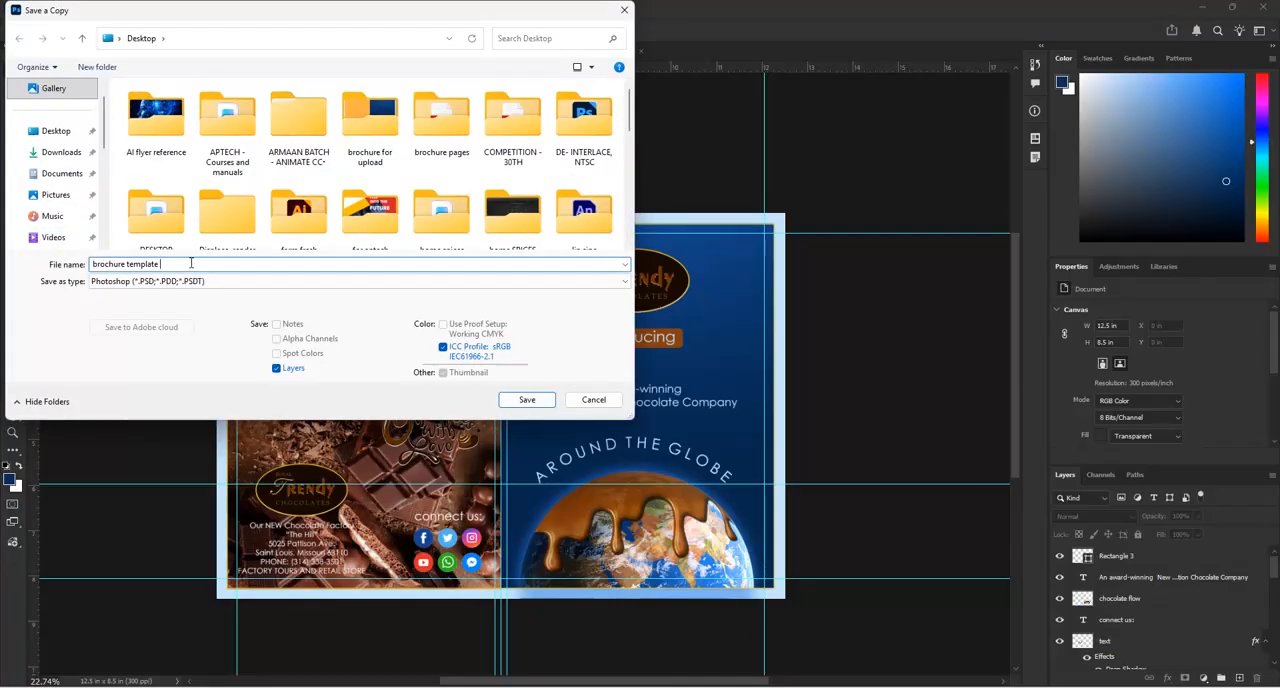
{"action": "key", "text": "BackSpace"}
{"action": "key", "text": "BackSpace"}
{"action": "key", "text": "BackSpace"}
{"action": "key", "text": "BackSpace"}
{"action": "key", "text": "BackSpace"}
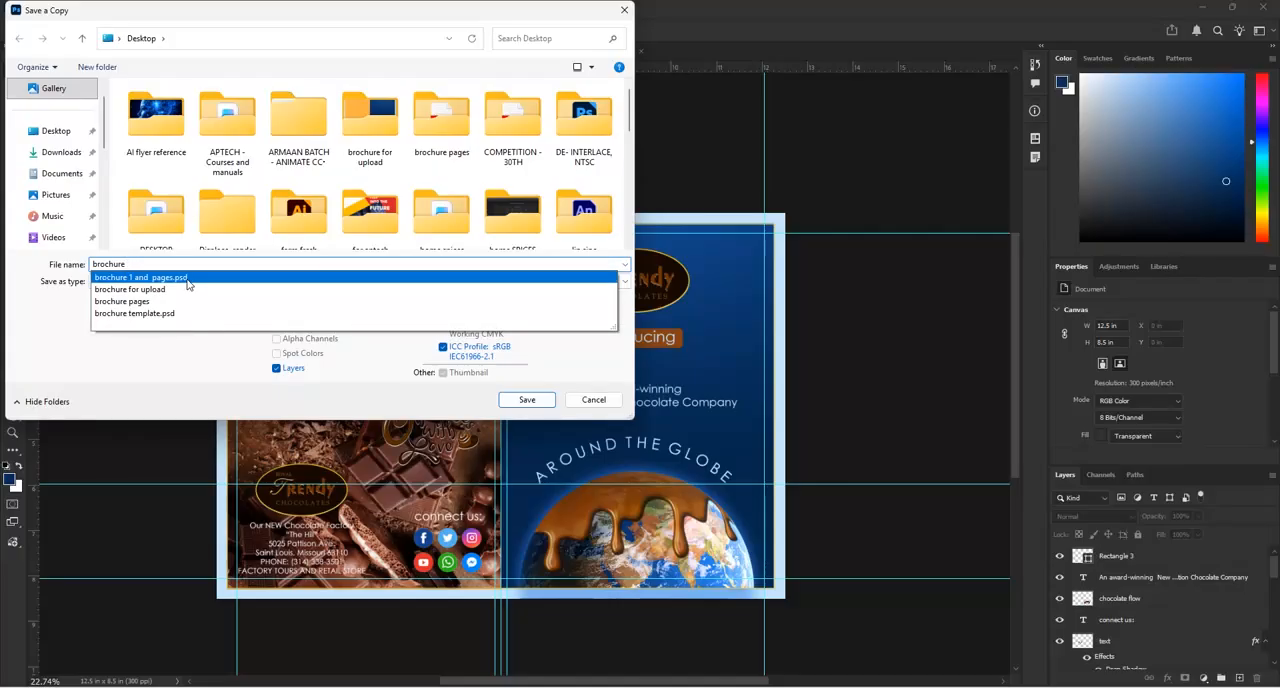
{"action": "left_click", "coordinate": [187, 280]}
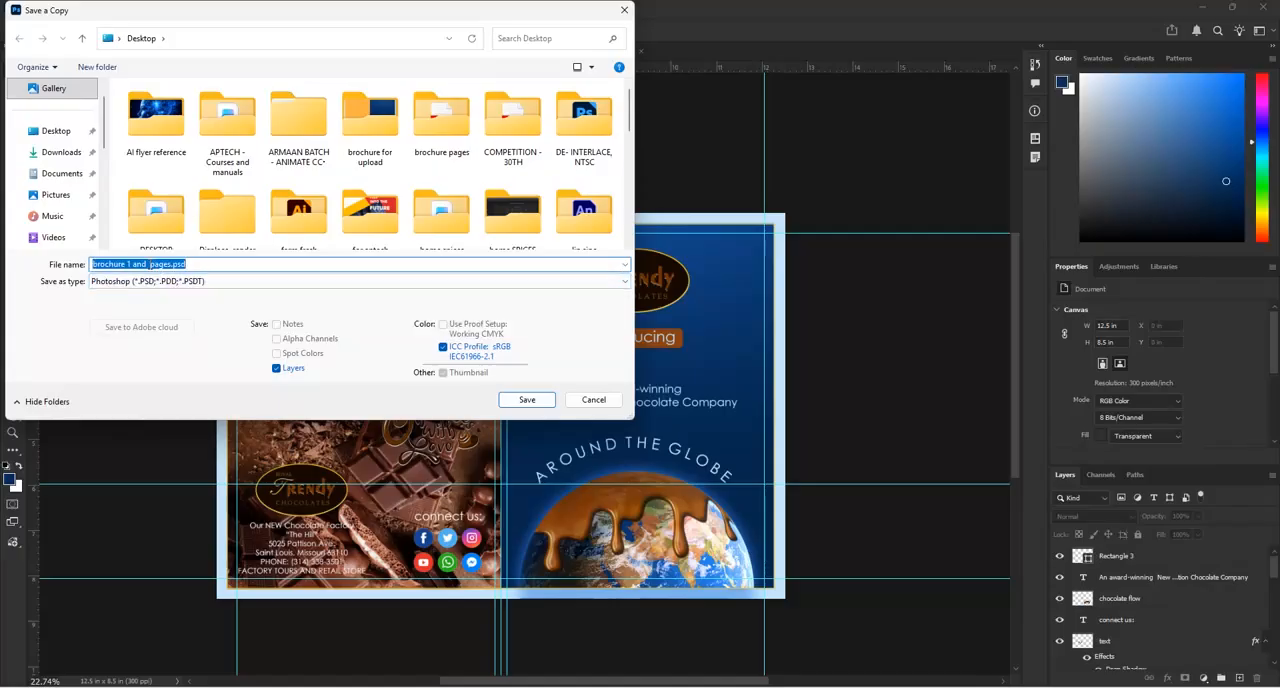
{"action": "left_click", "coordinate": [153, 264]}
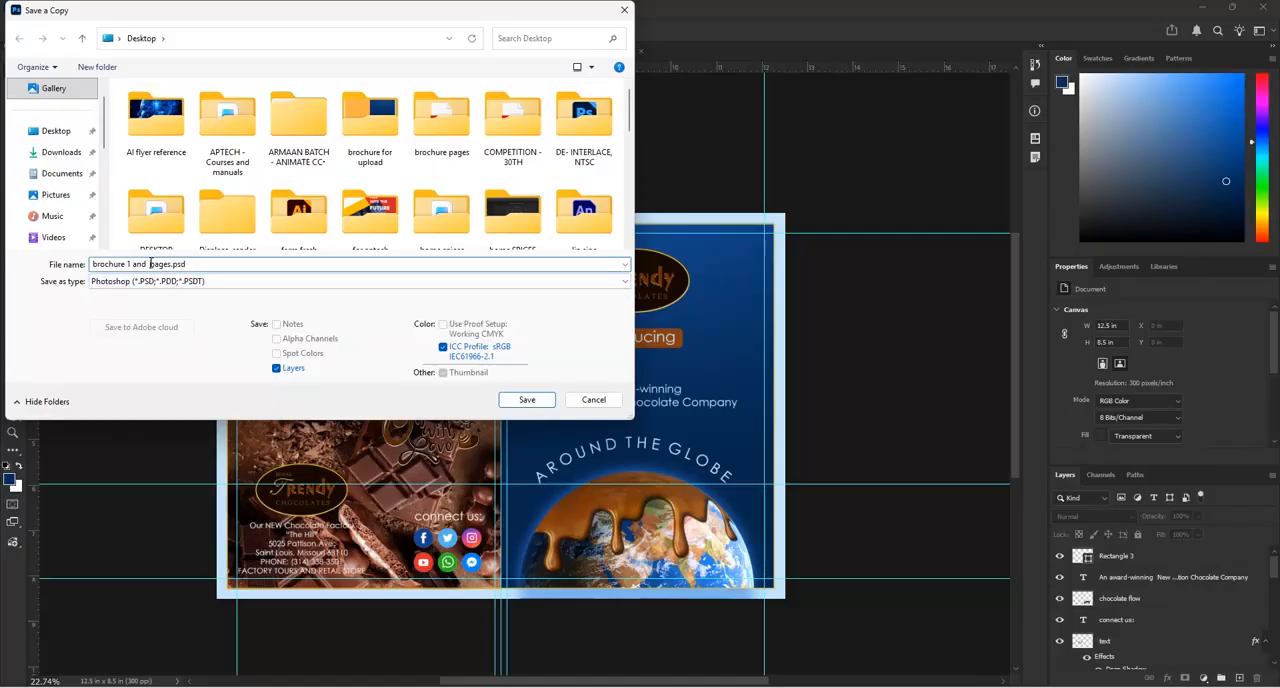
{"action": "type", "text": "4"}
{"action": "left_click", "coordinate": [527, 399]}
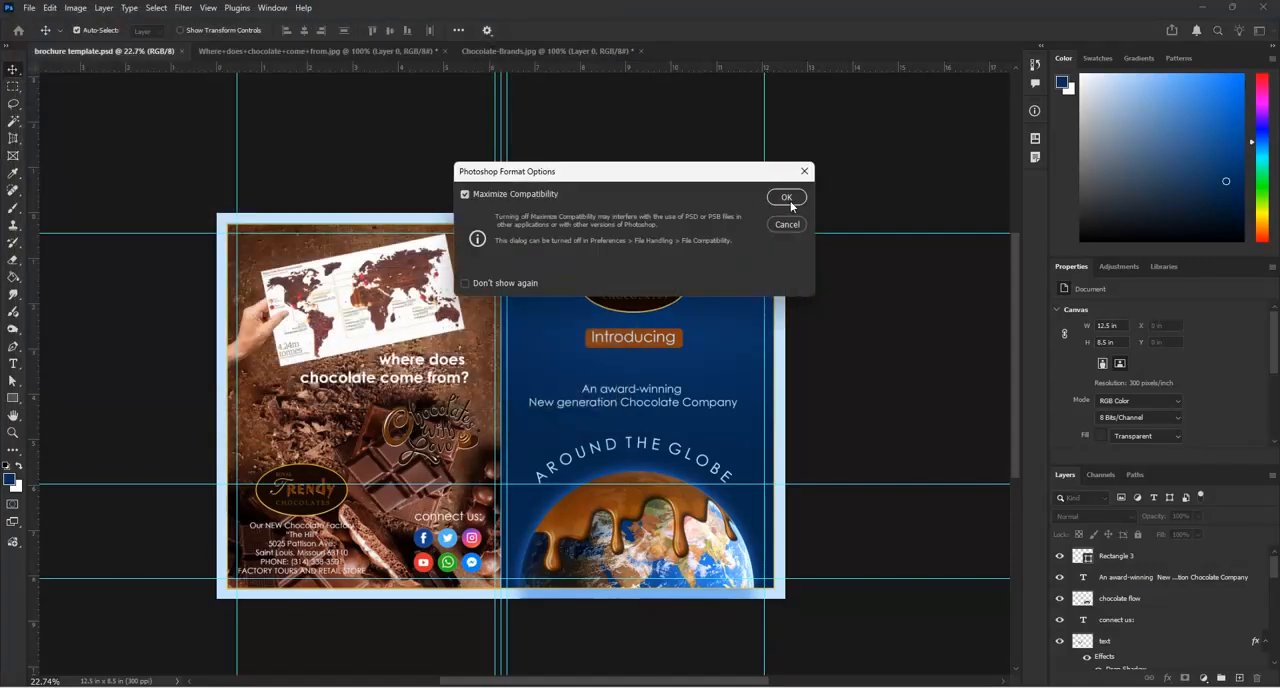
{"action": "left_click", "coordinate": [786, 198]}
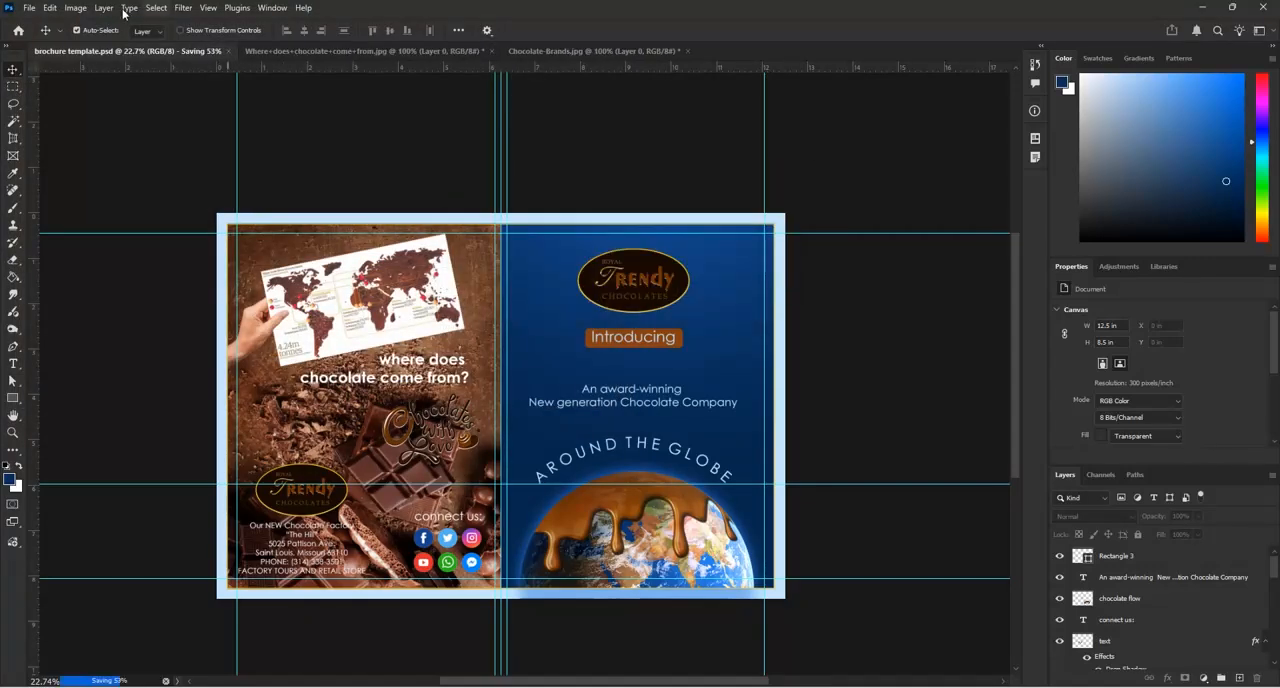
Save a JPEG copy of the spread as "brochure 1 and 4 pages" at quality 12 (Maximum), Progressive with 3 scans
{"action": "left_click", "coordinate": [29, 8]}
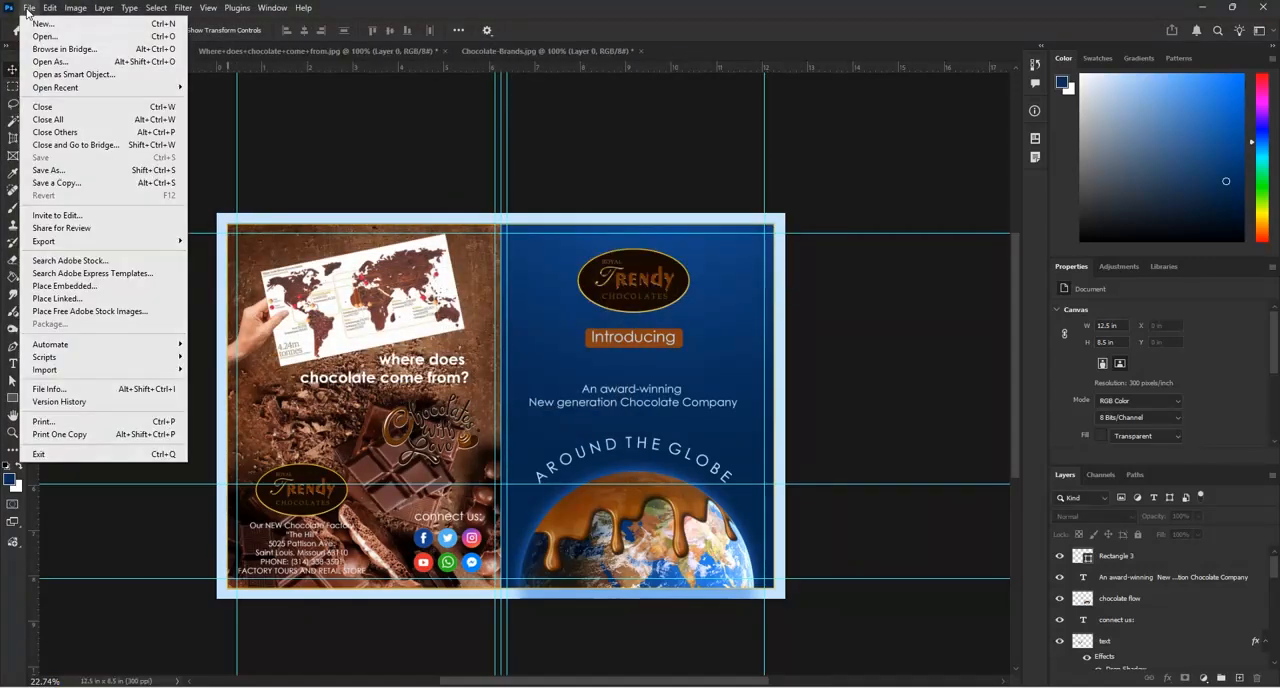
{"action": "left_click", "coordinate": [55, 184]}
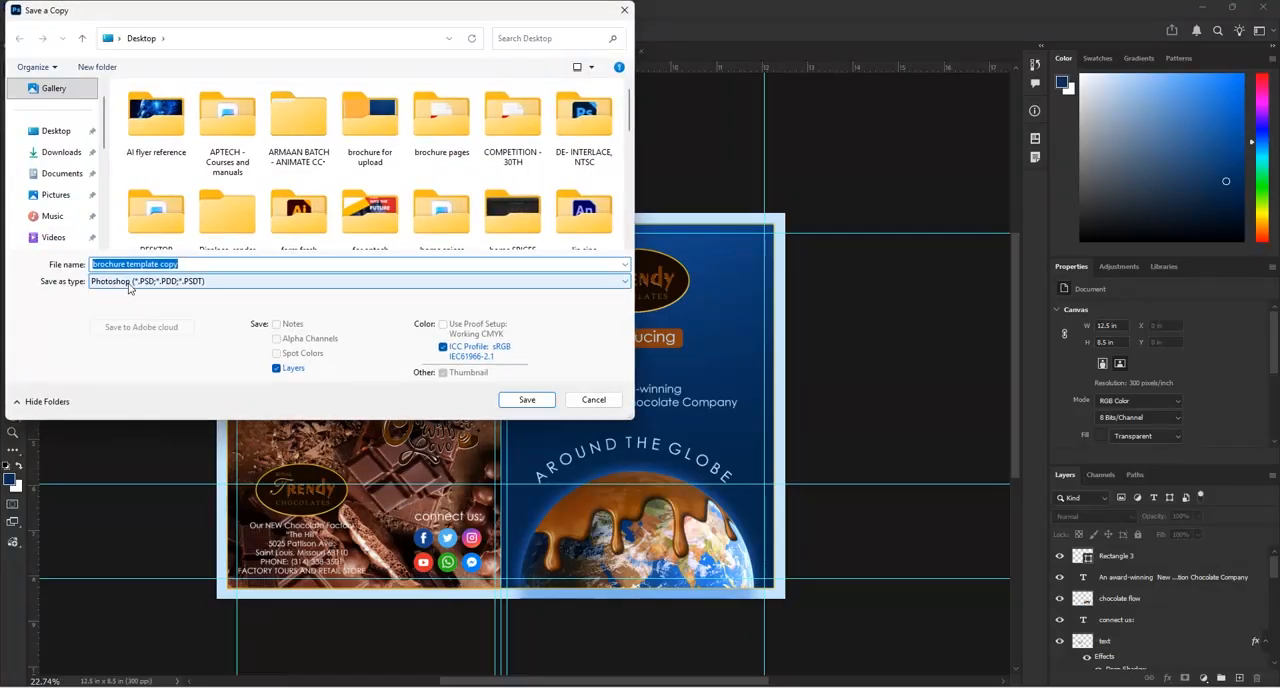
{"action": "left_click", "coordinate": [199, 267]}
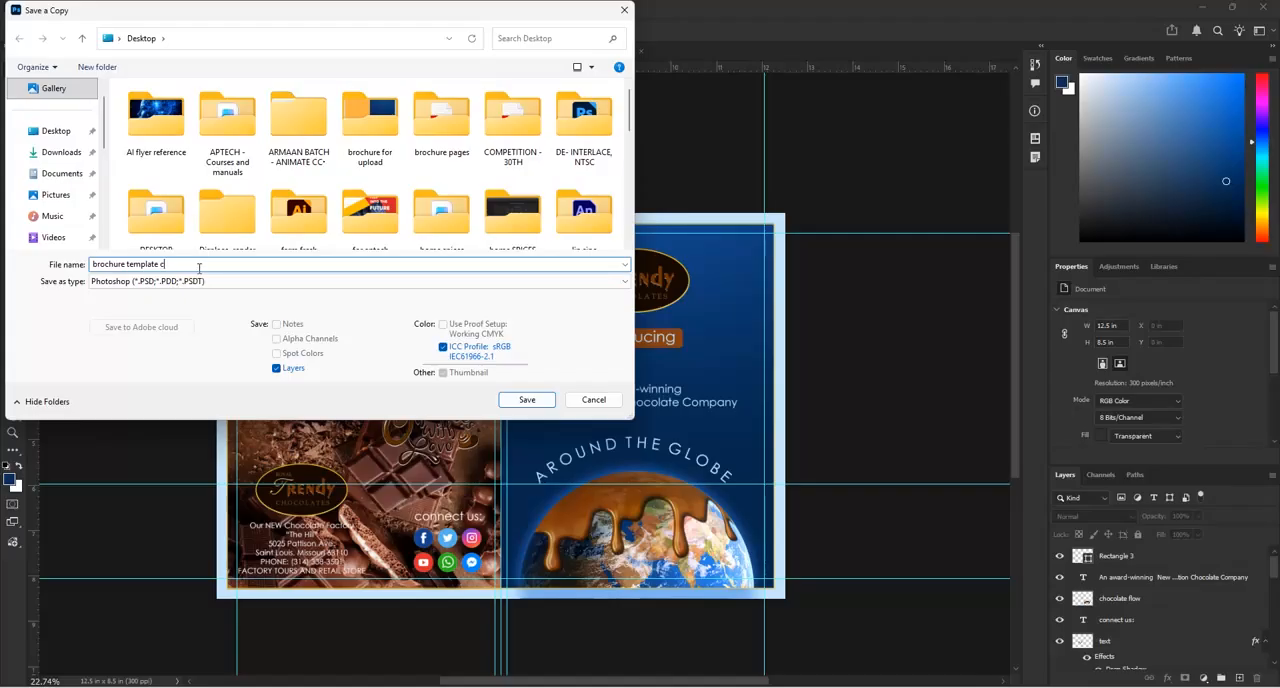
{"action": "key", "text": "BackSpace"}
{"action": "key", "text": "BackSpace"}
{"action": "key", "text": "BackSpace"}
{"action": "key", "text": "BackSpace"}
{"action": "key", "text": "BackSpace"}
{"action": "key", "text": "BackSpace"}
{"action": "key", "text": "BackSpace"}
{"action": "key", "text": "BackSpace"}
{"action": "key", "text": "BackSpace"}
{"action": "key", "text": "BackSpace"}
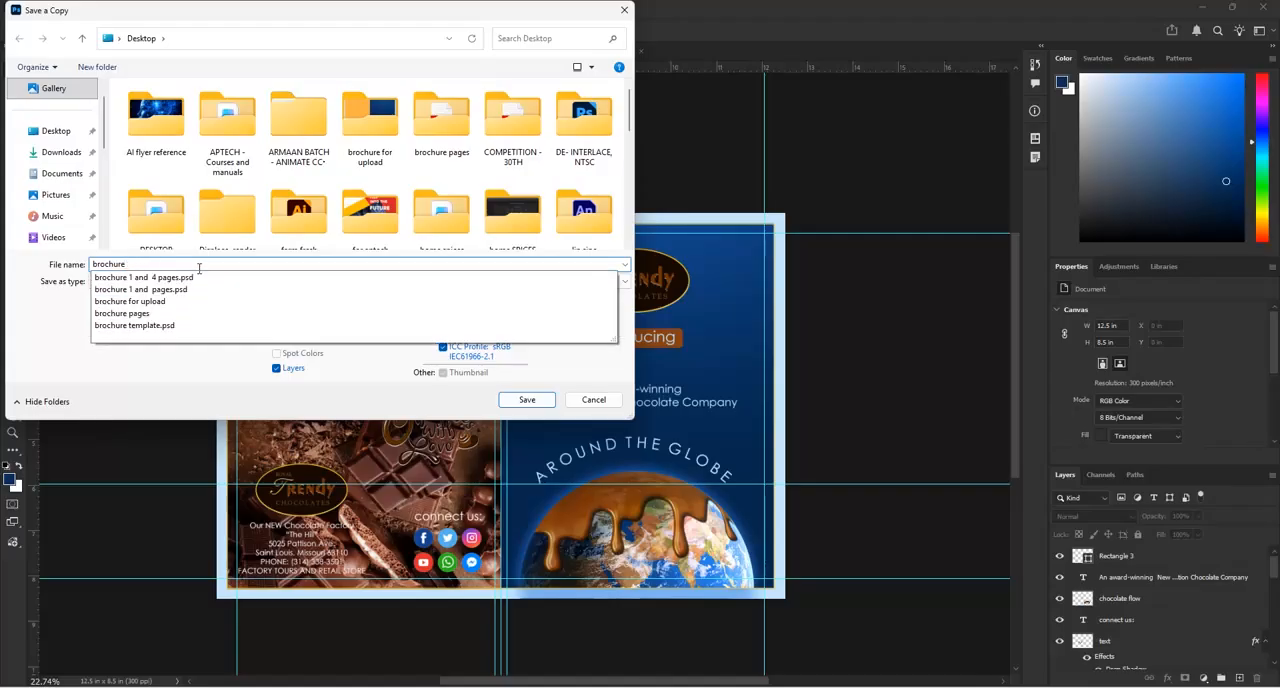
{"action": "left_click", "coordinate": [187, 279]}
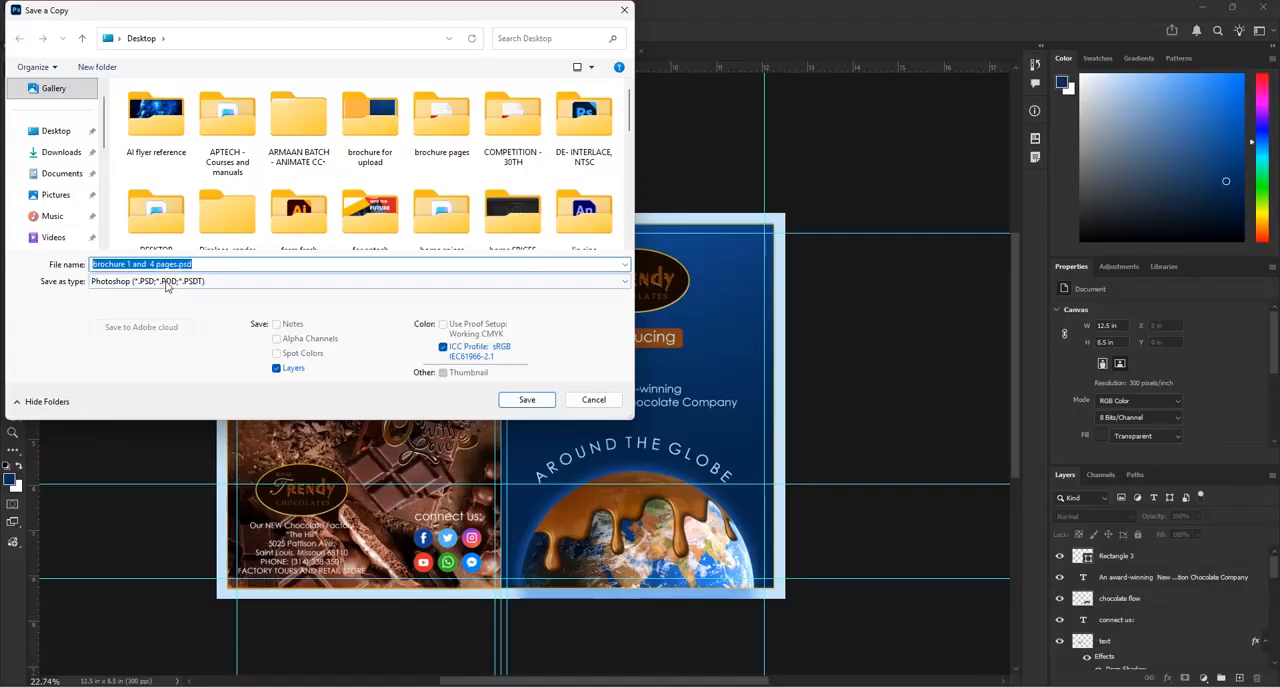
{"action": "left_click", "coordinate": [180, 281]}
{"action": "left_click", "coordinate": [95, 394]}
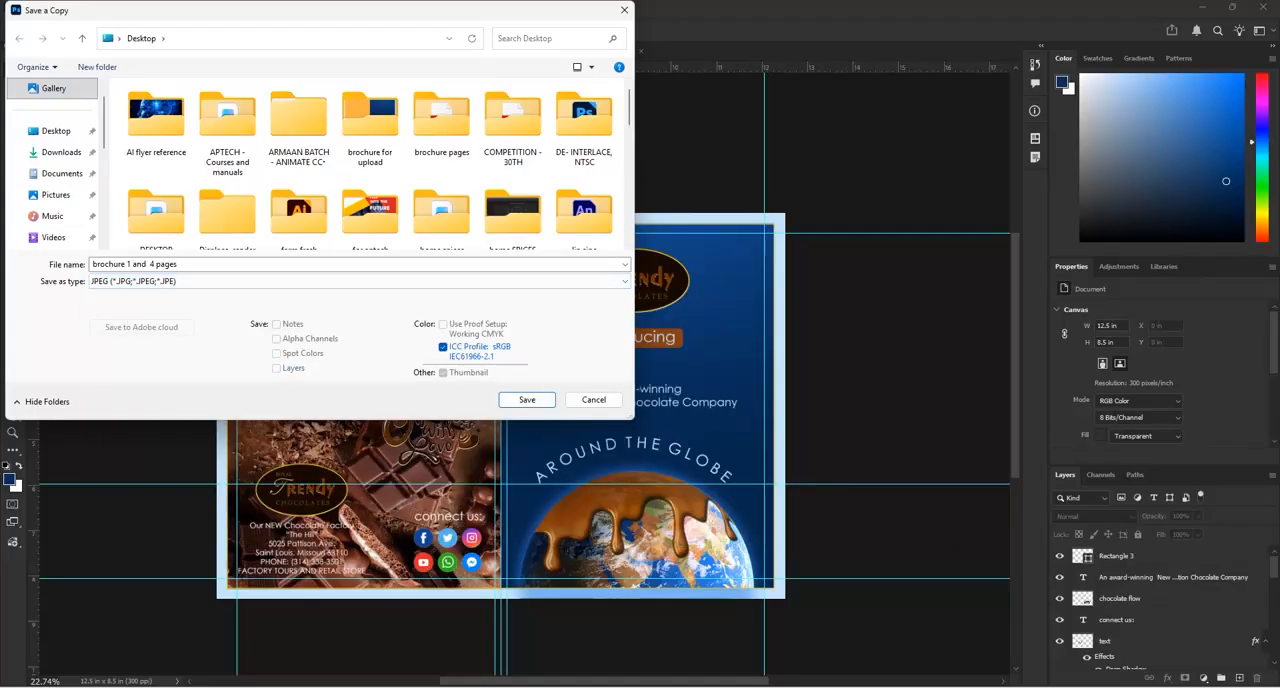
{"action": "left_click", "coordinate": [527, 399]}
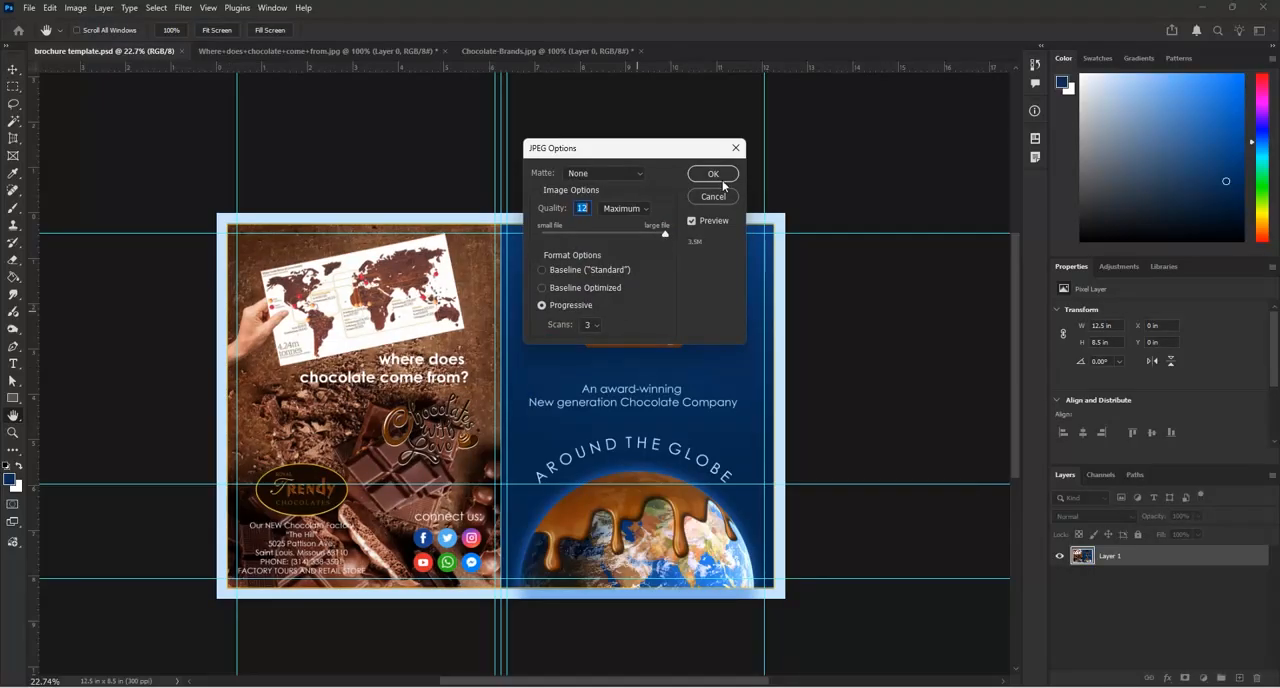
{"action": "left_click", "coordinate": [712, 175]}
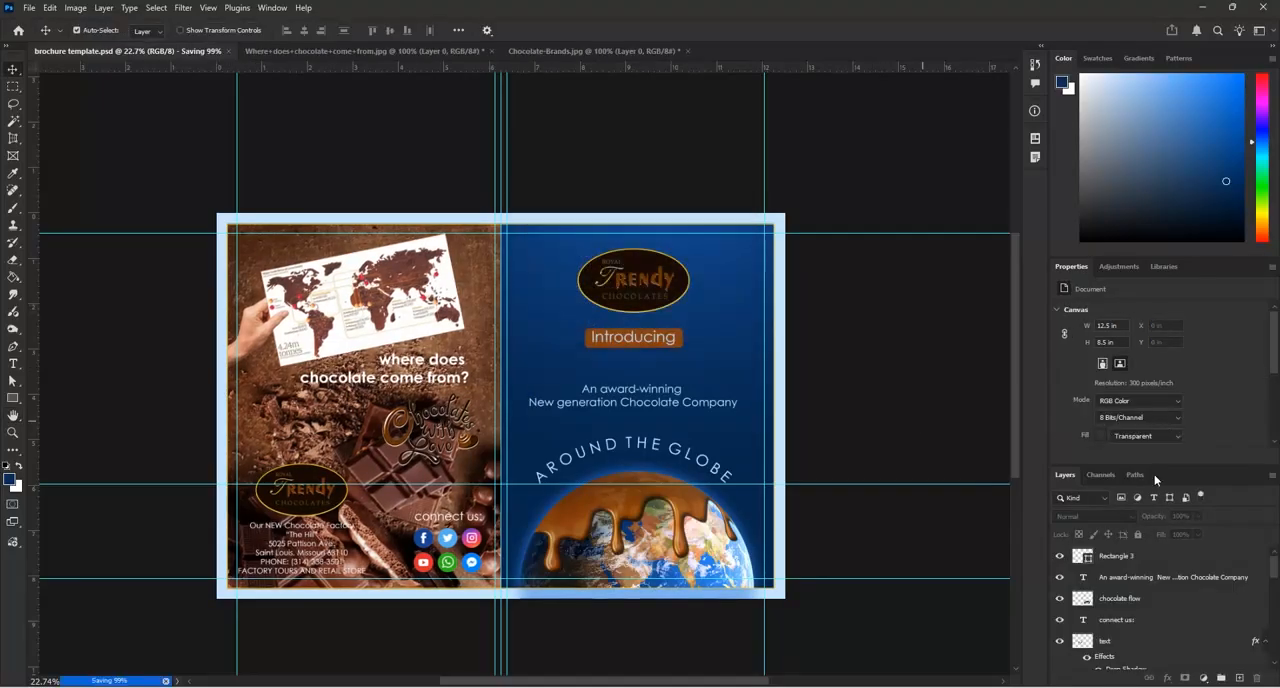
Hide the bleed area layer at the bottom of the layer stack and save the document
{"action": "scroll", "coordinate": [929, 429], "scroll_direction": "down", "scroll_amount": 1}
{"action": "scroll", "coordinate": [1120, 615], "scroll_direction": "down", "scroll_amount": 8}
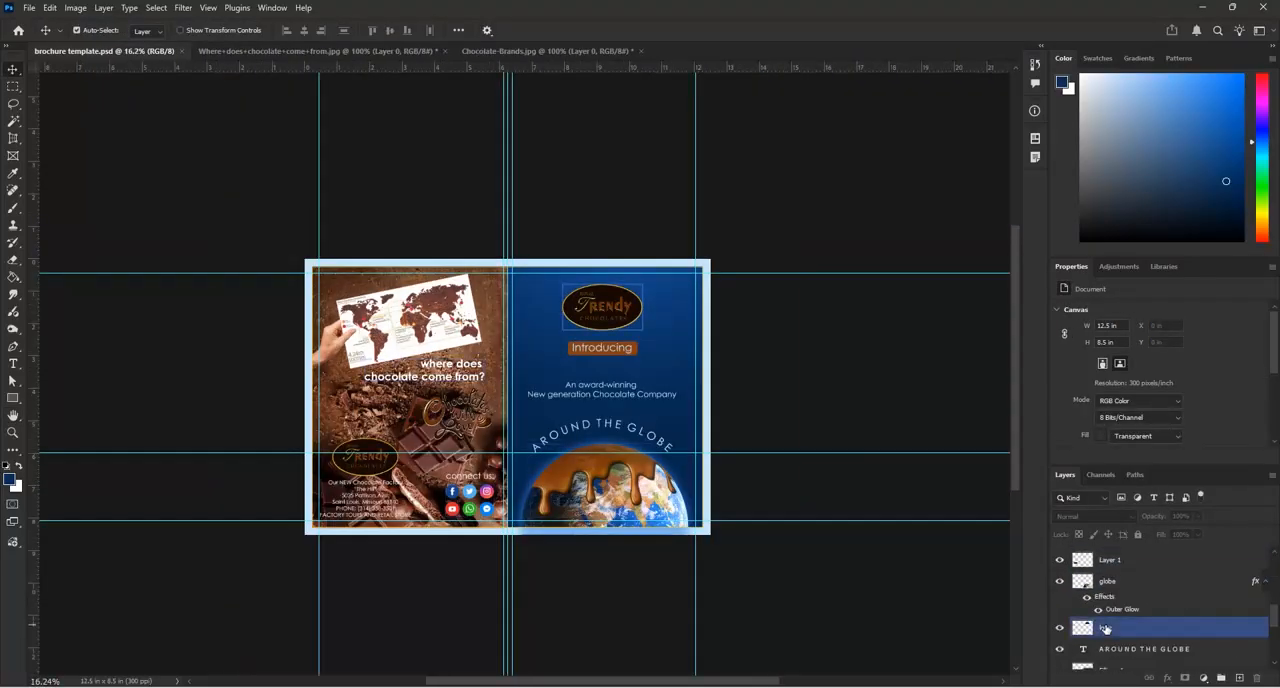
{"action": "left_click", "coordinate": [1070, 660]}
{"action": "left_click", "coordinate": [1060, 659]}
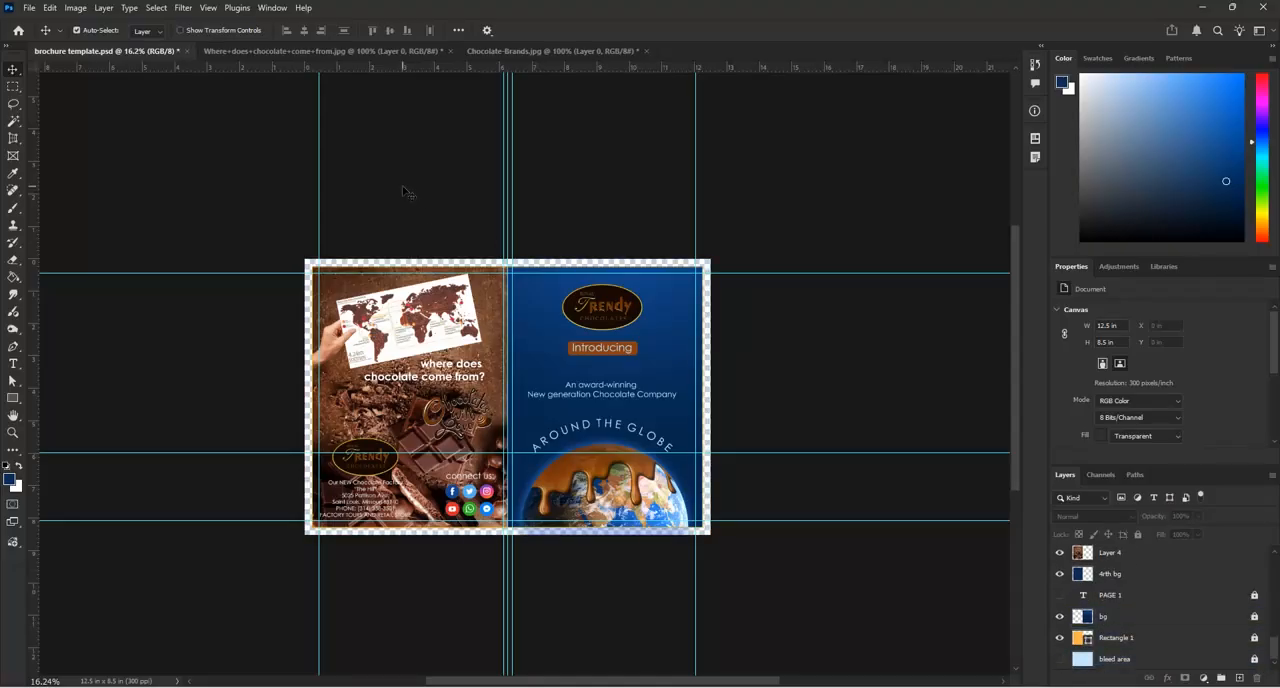
{"action": "key", "text": "ctrl+s"}
{"action": "left_click", "coordinate": [30, 8]}
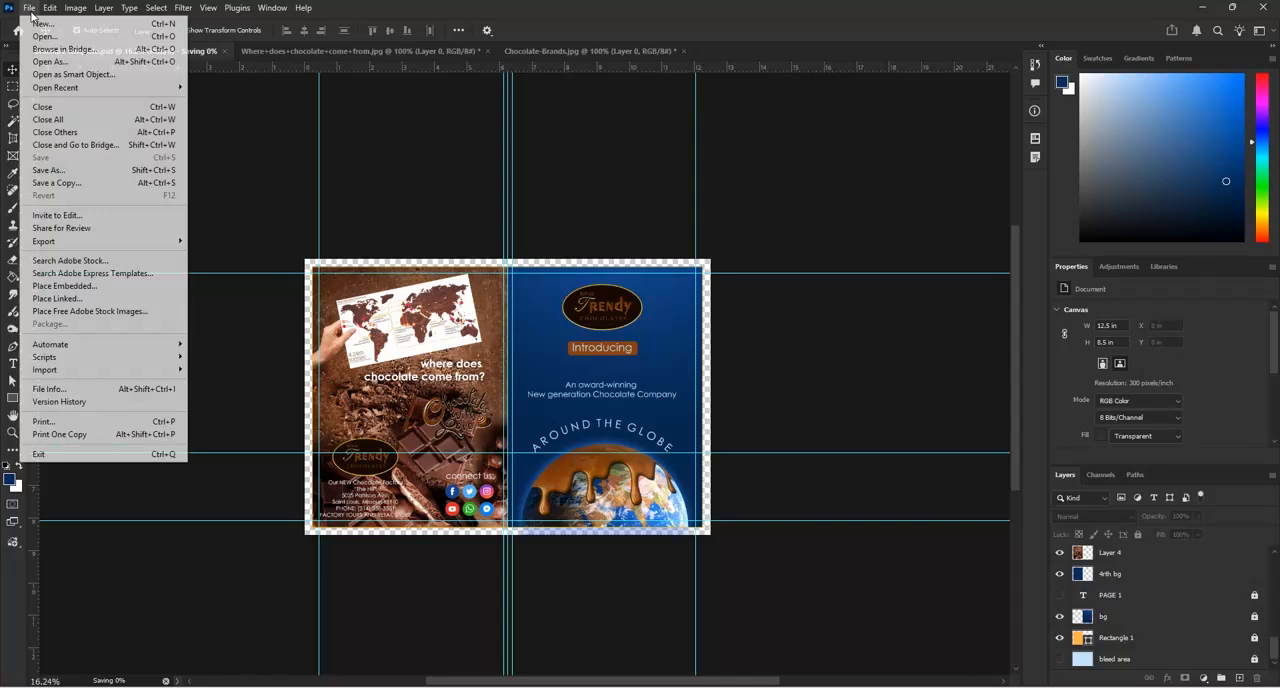
{"action": "left_click", "coordinate": [55, 183]}
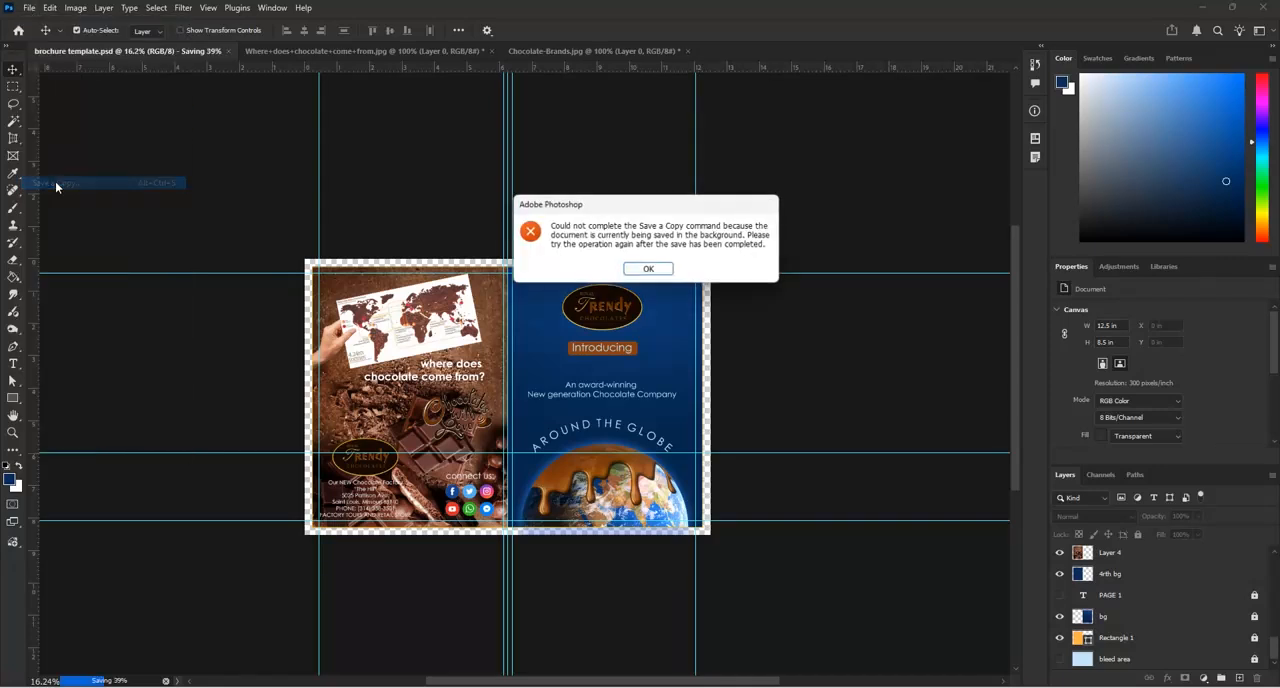
{"action": "left_click", "coordinate": [638, 270]}
Save a PNG copy of the spread to the Desktop as "brochure 1 and 4 pages"
{"action": "left_click", "coordinate": [30, 8]}
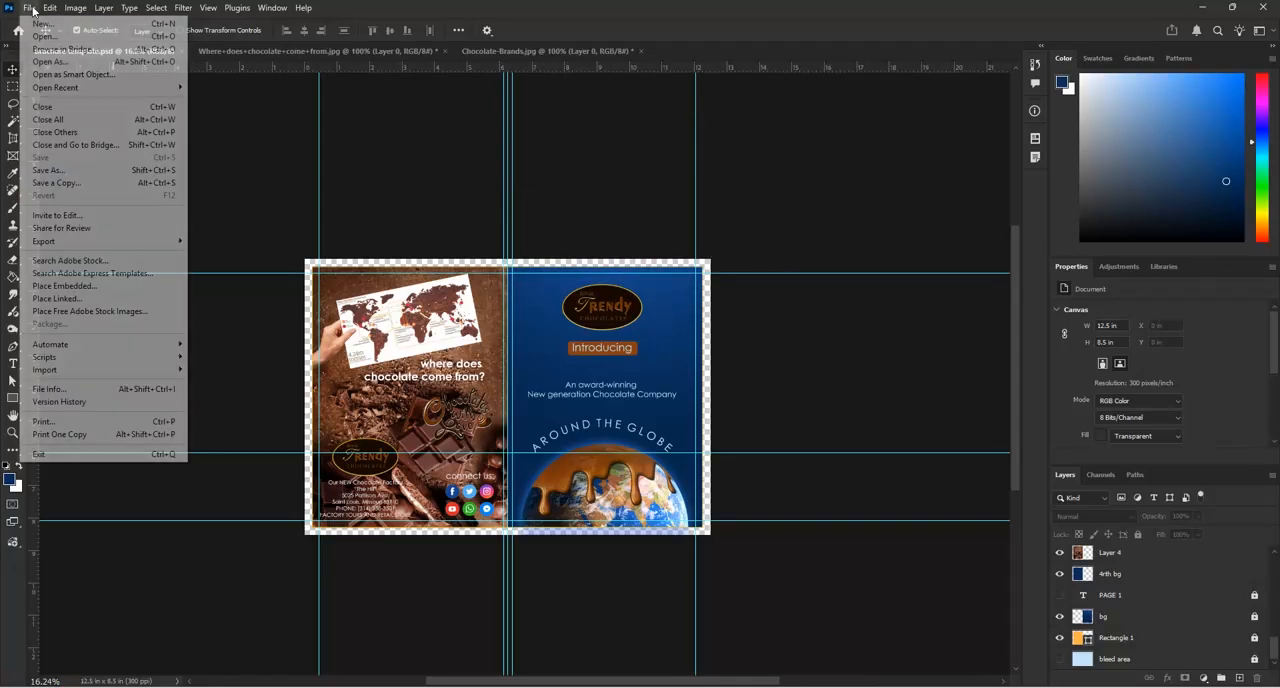
{"action": "left_click", "coordinate": [57, 183]}
{"action": "left_click", "coordinate": [133, 281]}
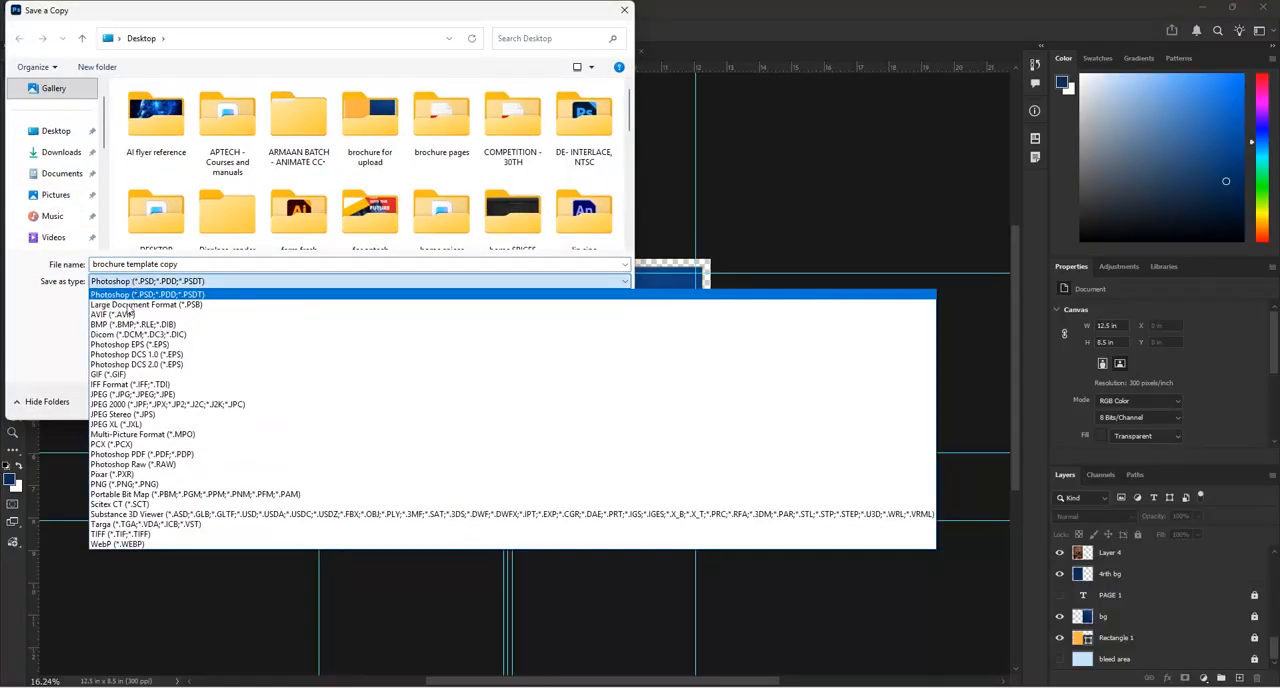
{"action": "left_click", "coordinate": [128, 484]}
{"action": "left_click", "coordinate": [192, 265]}
{"action": "left_click", "coordinate": [198, 264]}
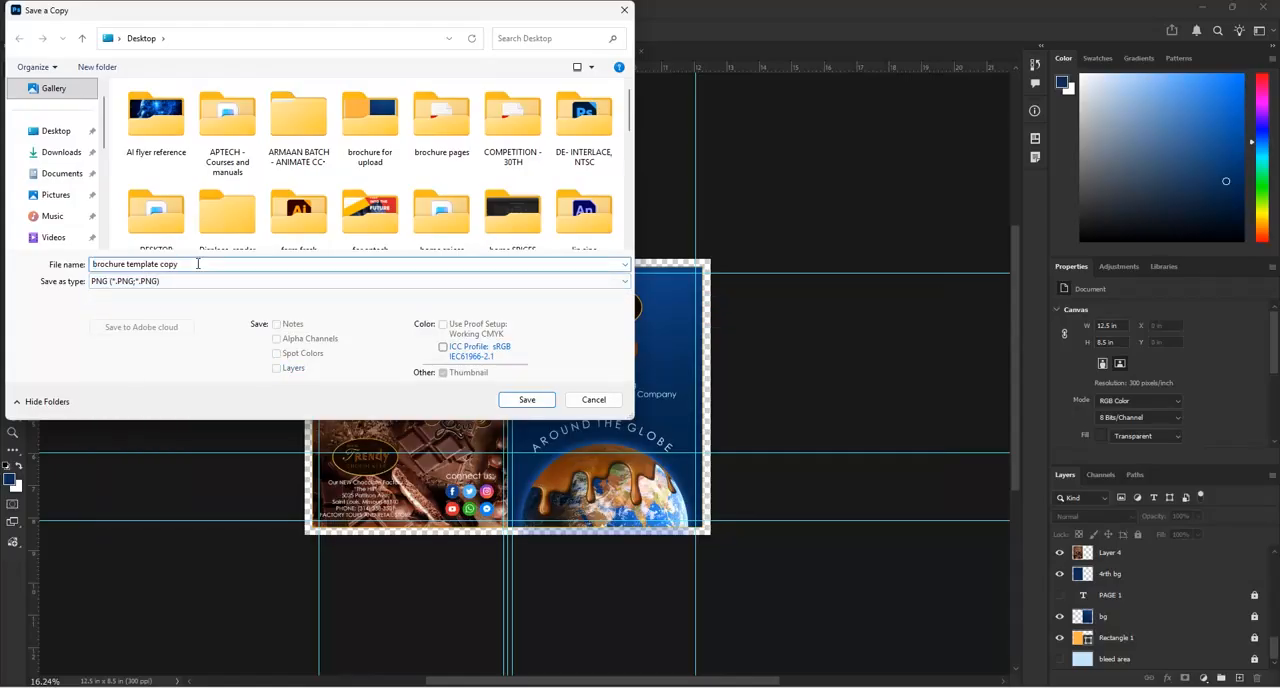
{"action": "key", "text": "BackSpace"}
{"action": "key", "text": "BackSpace"}
{"action": "key", "text": "BackSpace"}
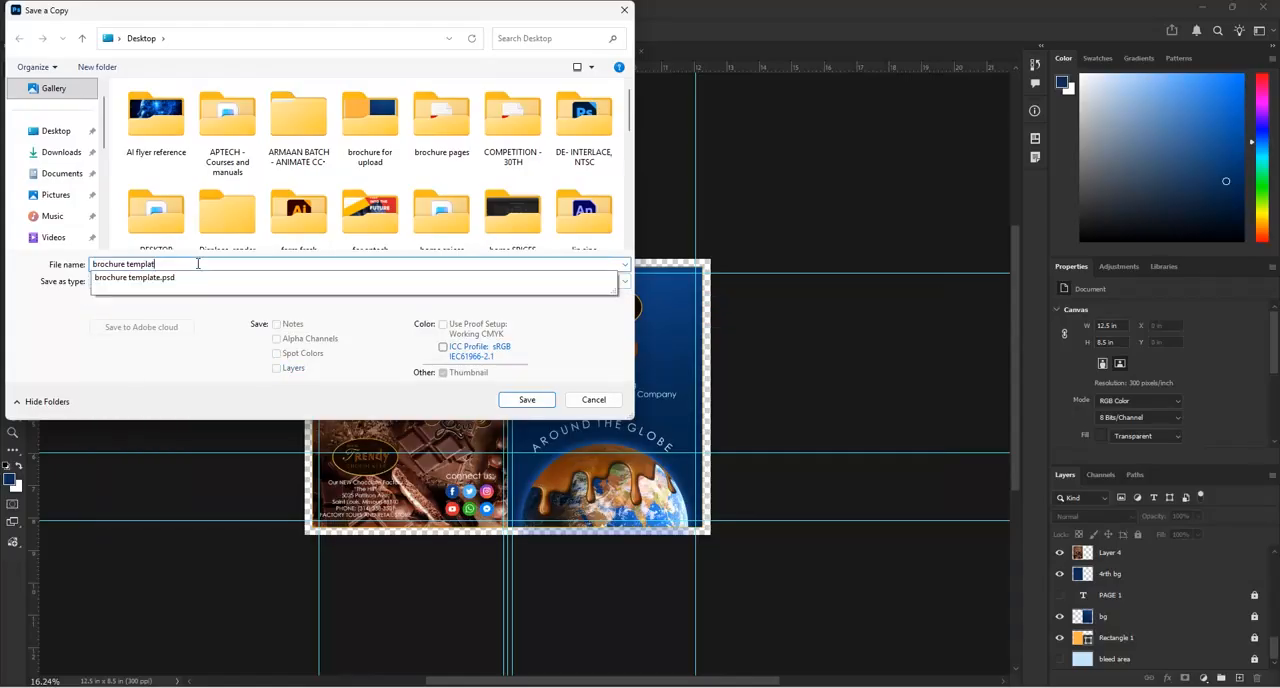
{"action": "key", "text": "BackSpace"}
{"action": "key", "text": "BackSpace"}
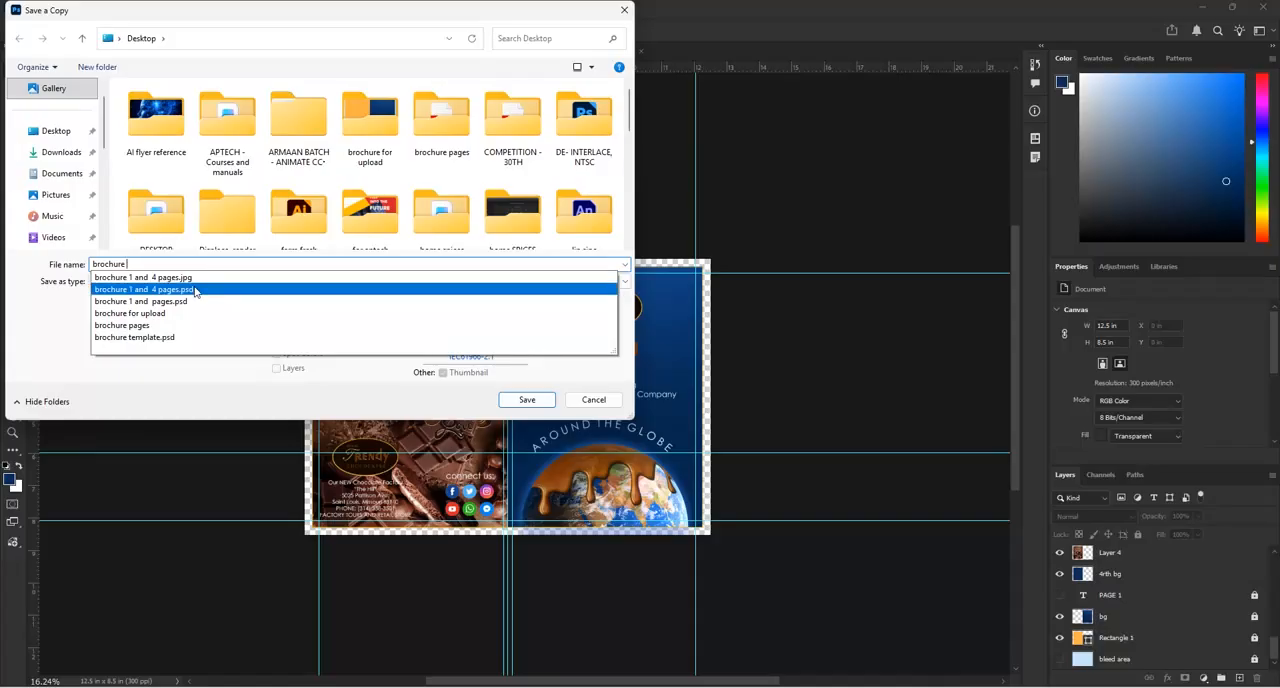
{"action": "left_click", "coordinate": [195, 291]}
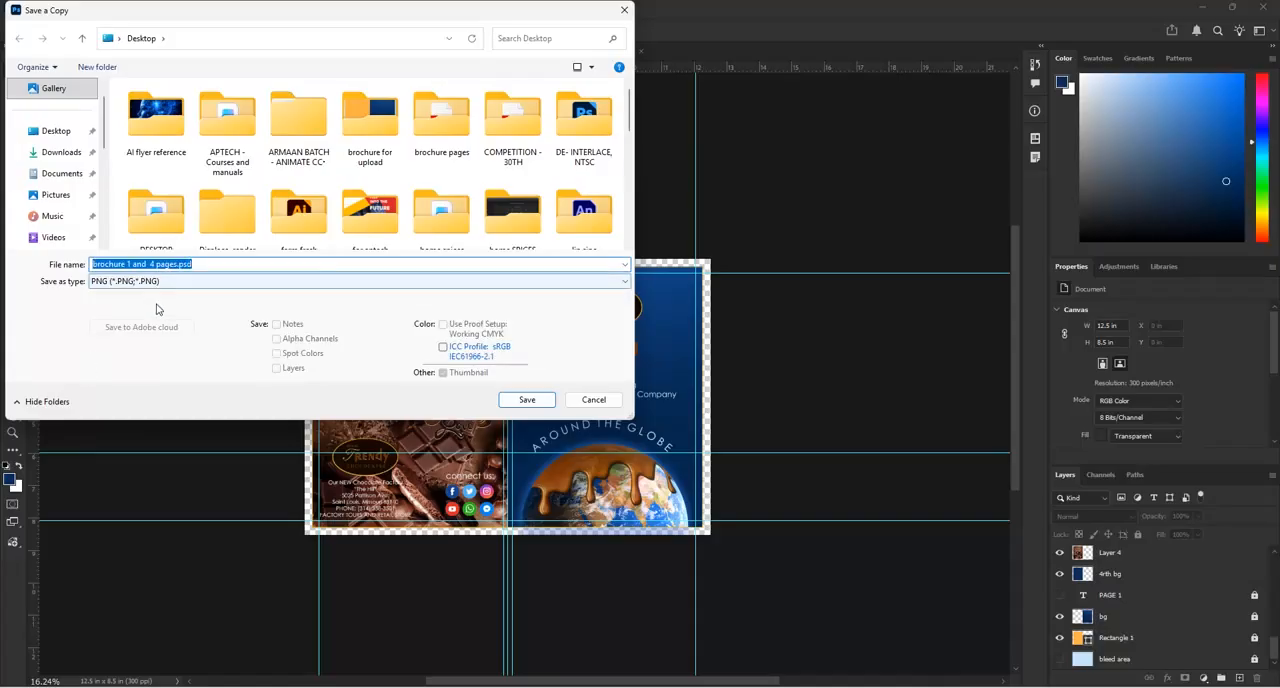
{"action": "left_click", "coordinate": [203, 265]}
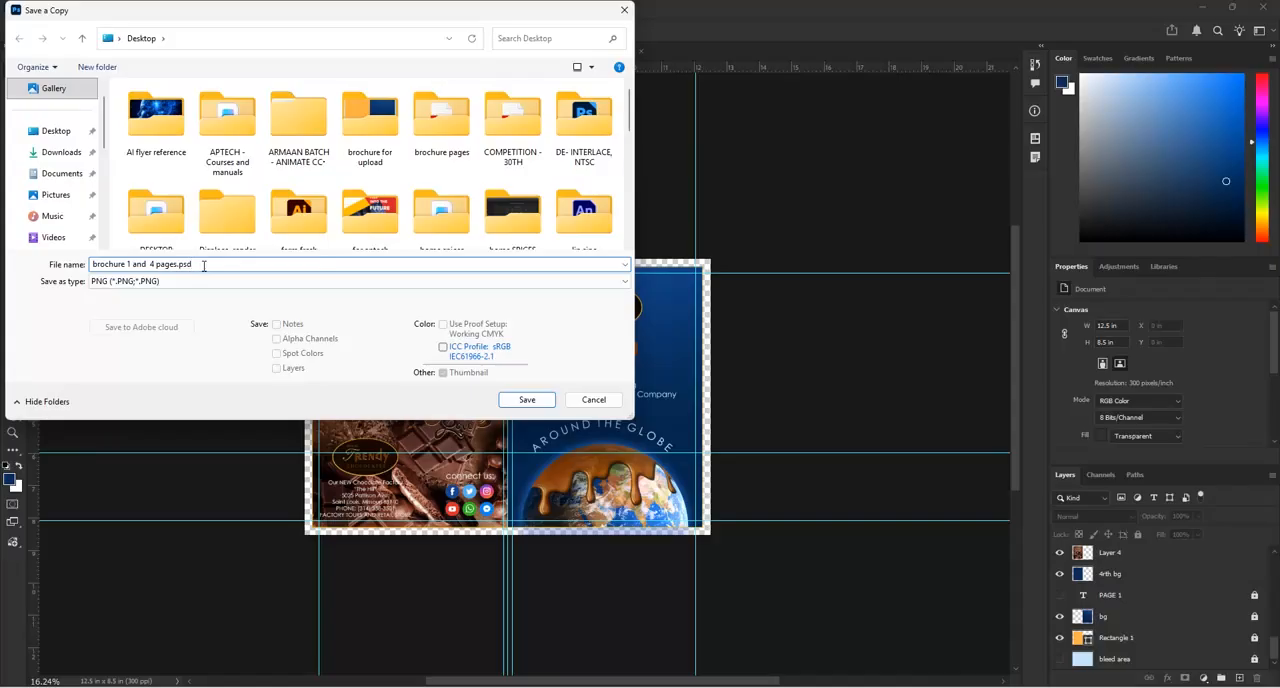
{"action": "key", "text": "BackSpace"}
{"action": "key", "text": "BackSpace"}
{"action": "key", "text": "BackSpace"}
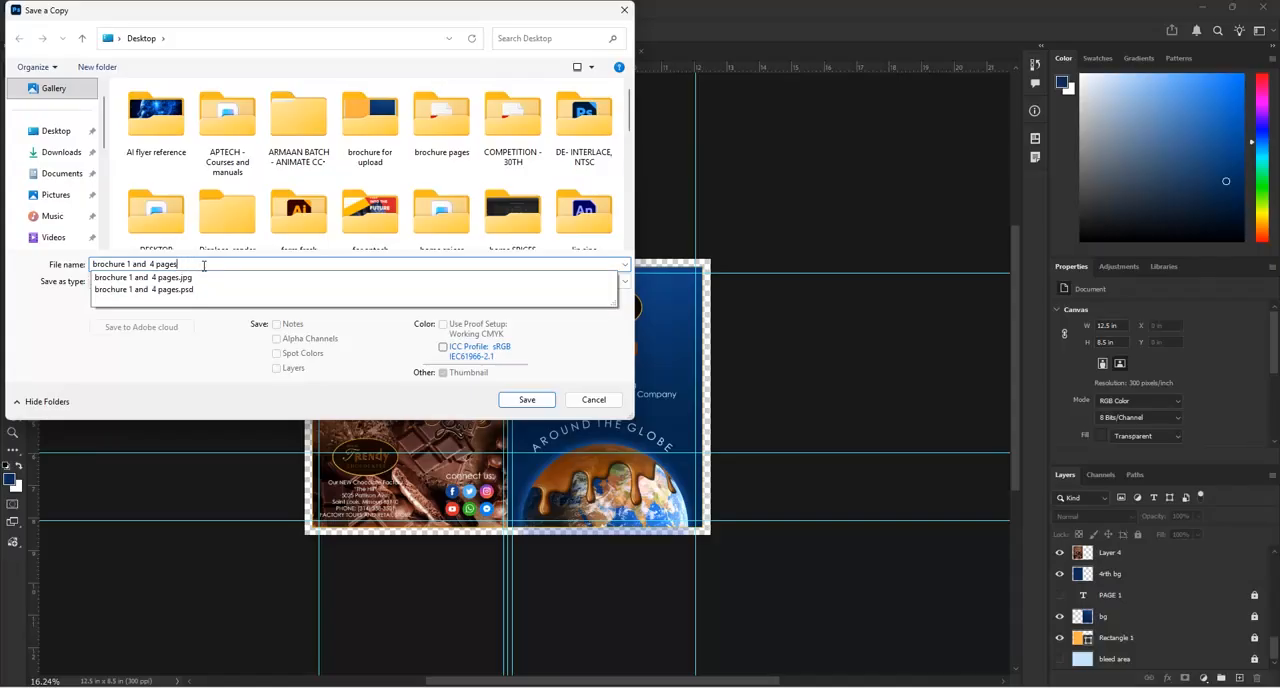
{"action": "left_click", "coordinate": [197, 367]}
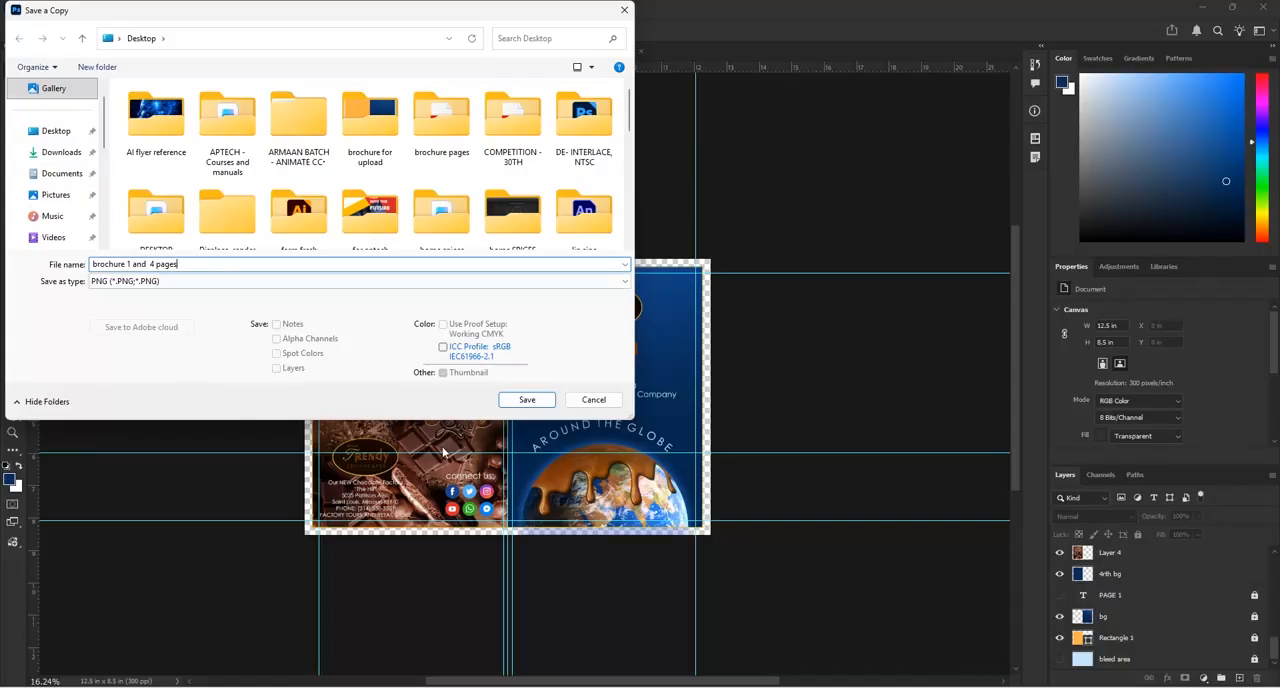
{"action": "left_click", "coordinate": [527, 400]}
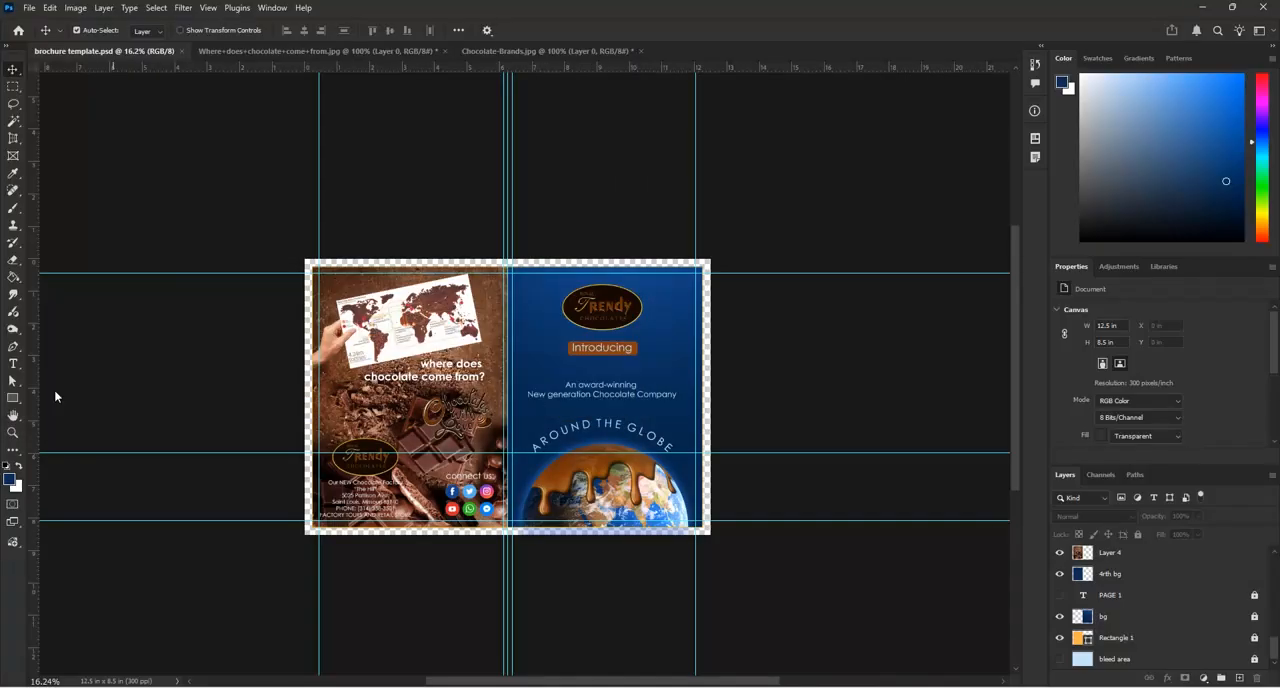
{"action": "left_click", "coordinate": [726, 210]}
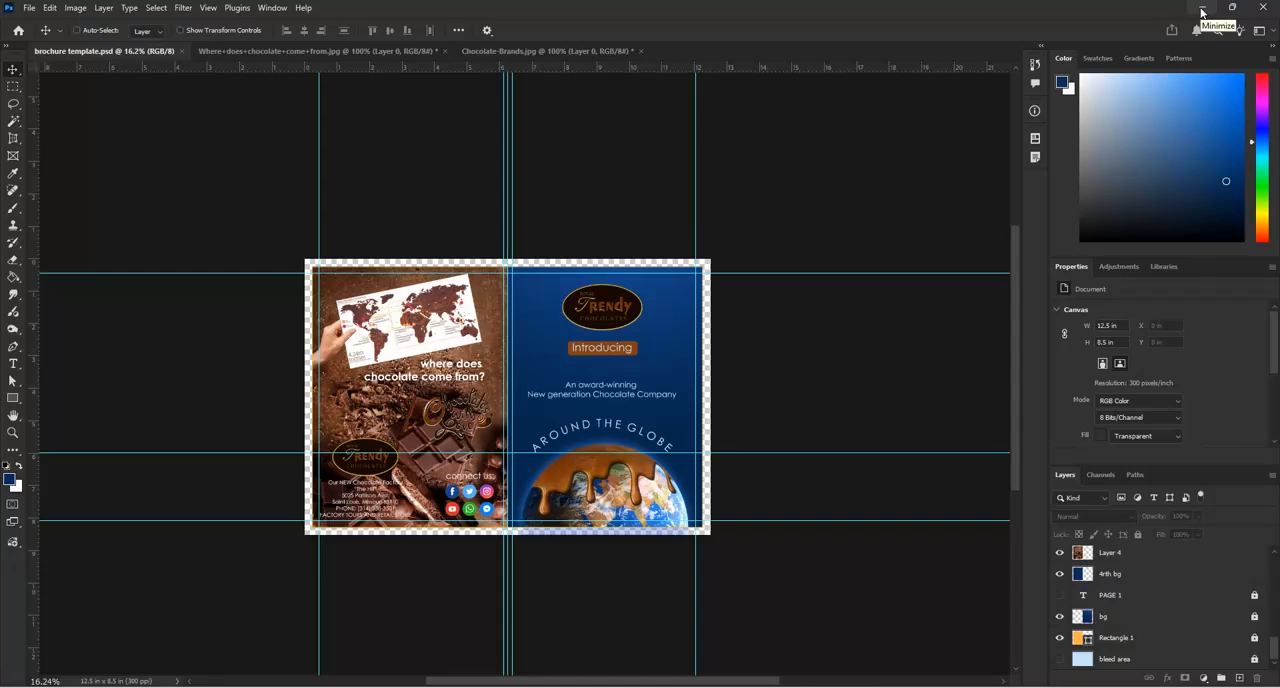
Hide the guides, and clear the document and PAGE 2 folder windows away to reach the desktop
{"action": "key", "text": "ctrl+semicolon"}
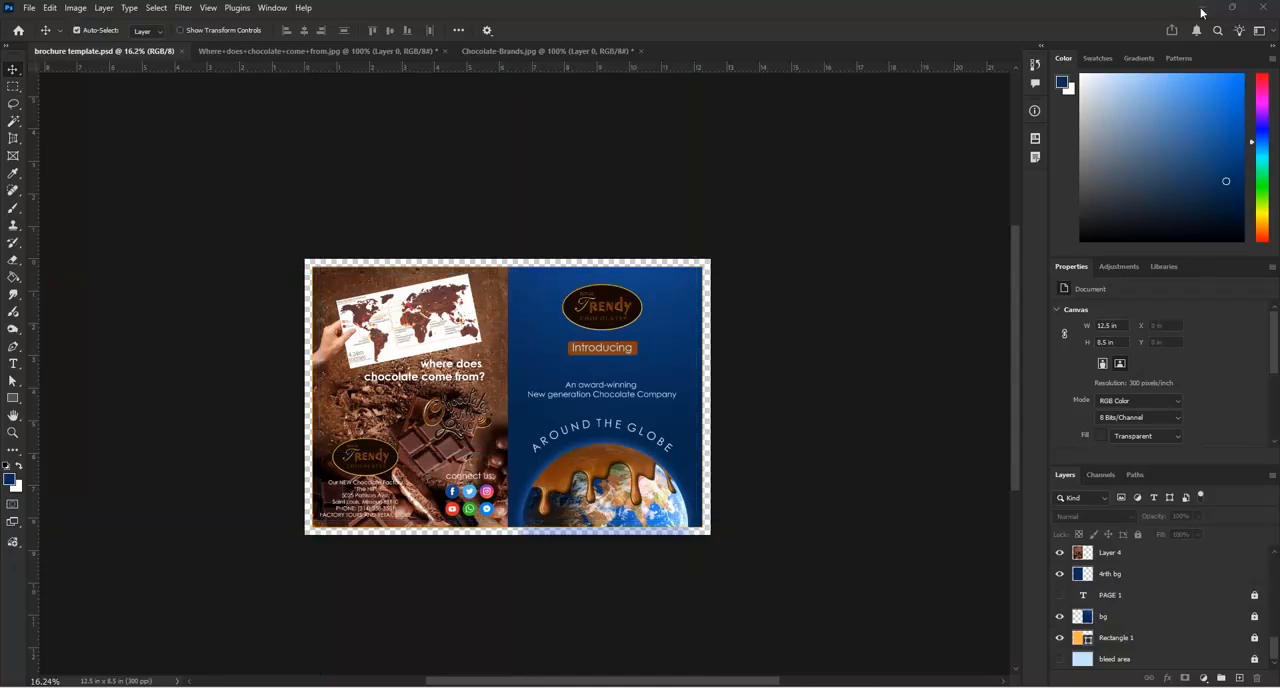
{"action": "left_click", "coordinate": [1201, 12]}
{"action": "left_click", "coordinate": [1203, 18]}
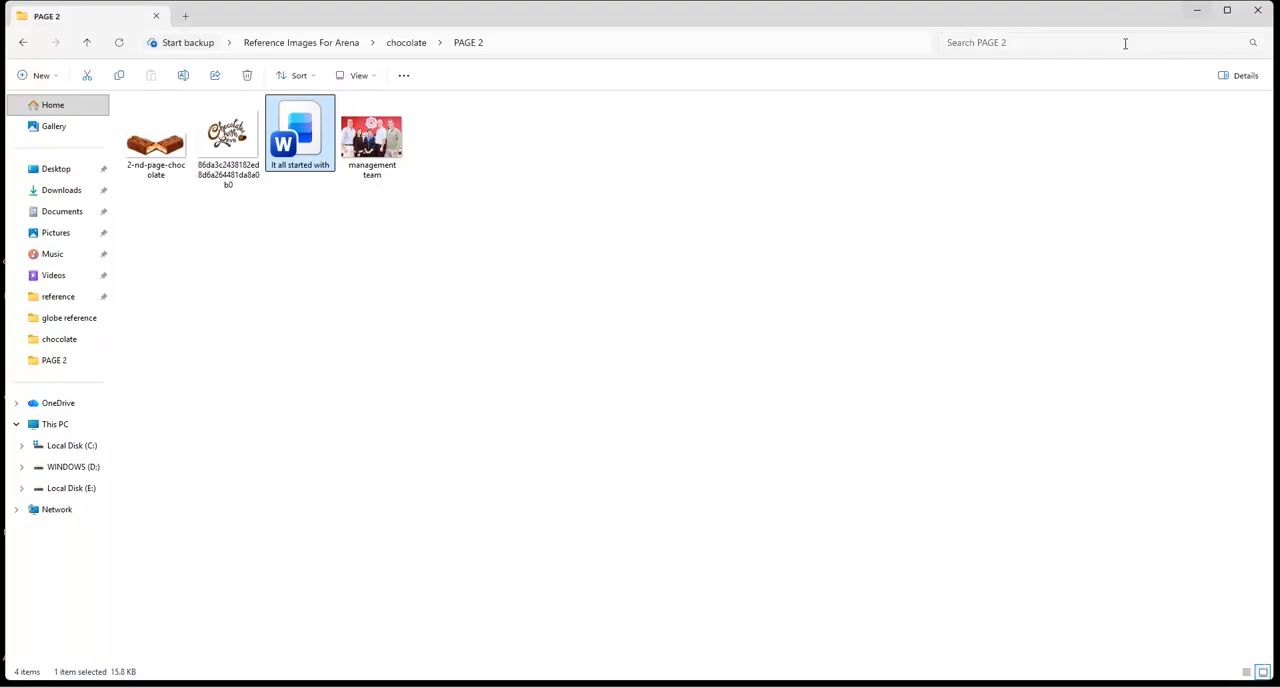
{"action": "left_click", "coordinate": [1255, 14]}
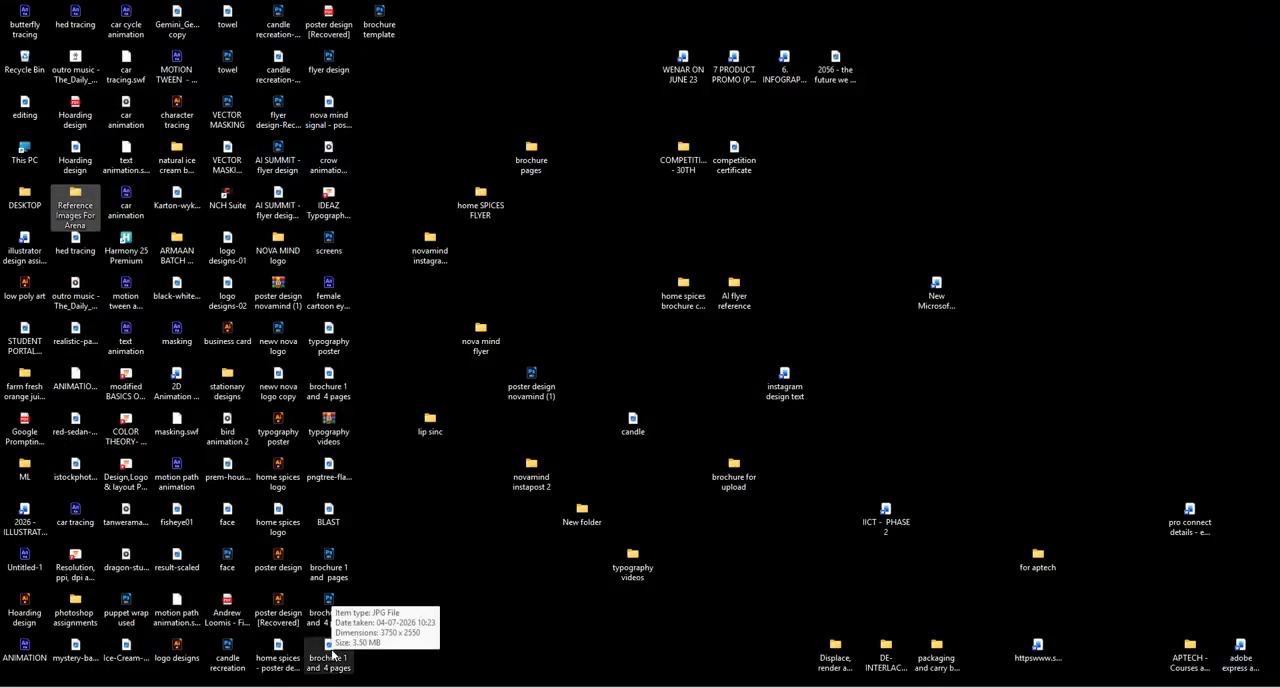
Switch to the image viewer to inspect the exported "brochure 1 and 4 pages.png" at full window size, and close it
{"action": "left_click", "coordinate": [328, 393]}
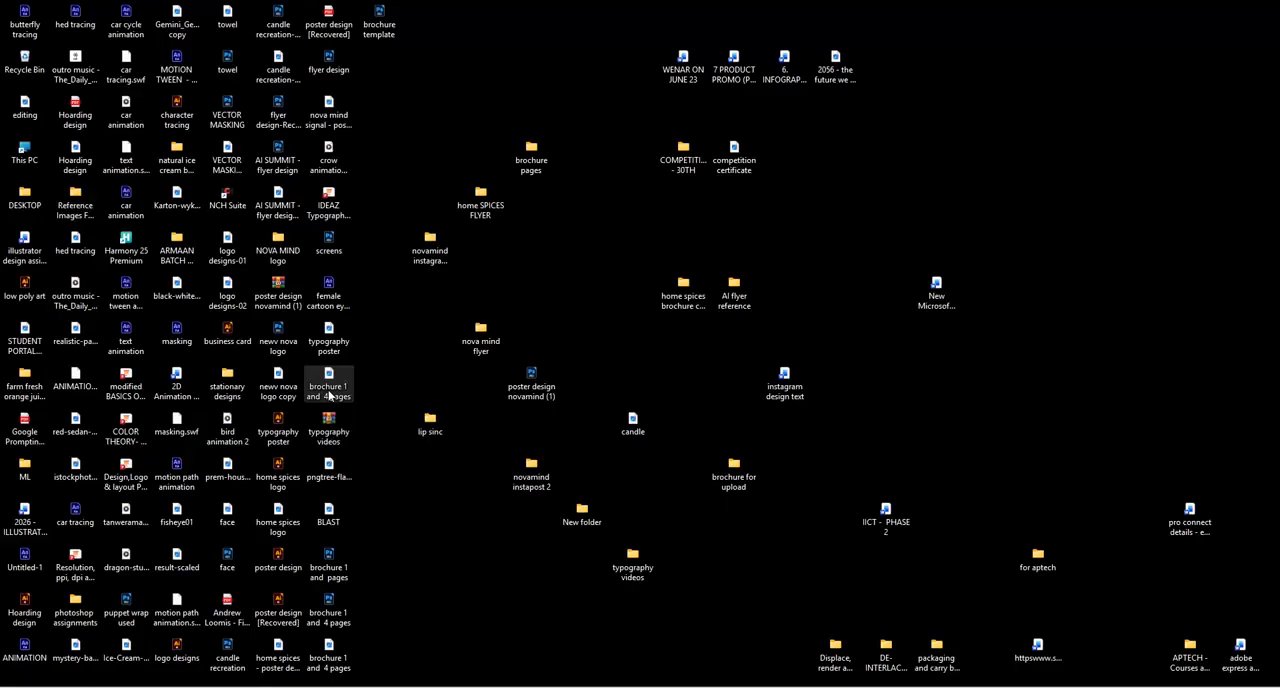
{"action": "double_click", "coordinate": [328, 393]}
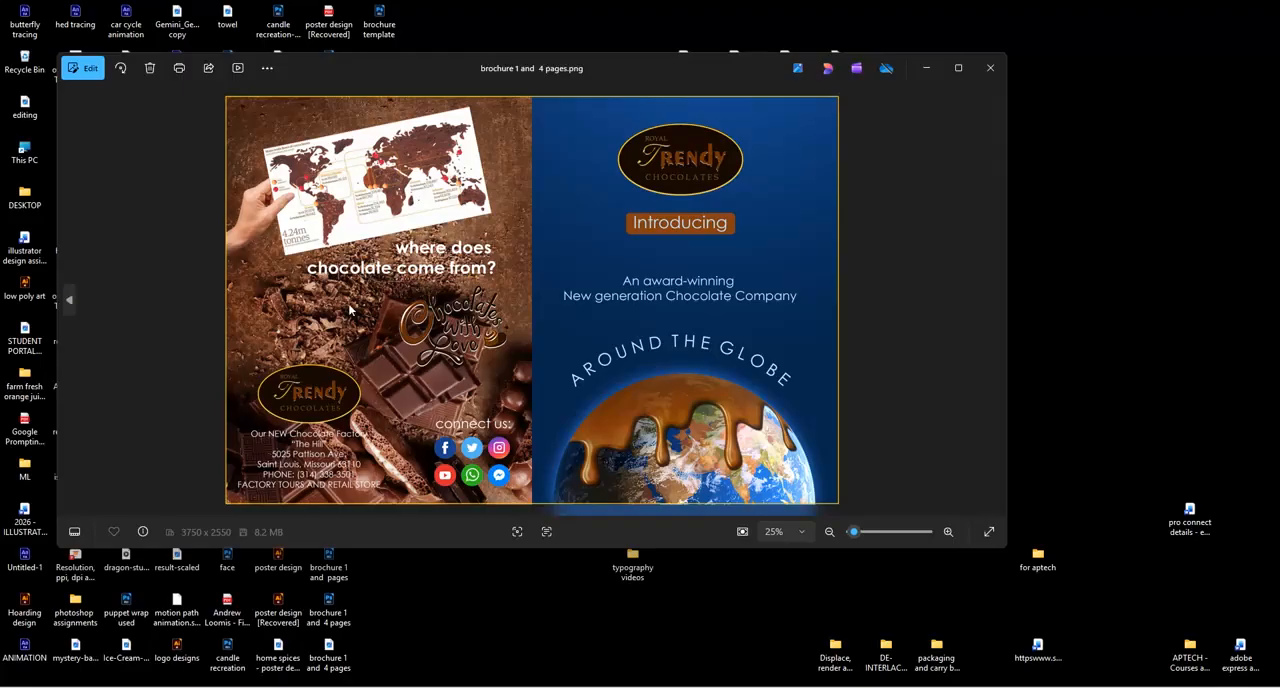
{"action": "left_click", "coordinate": [956, 68]}
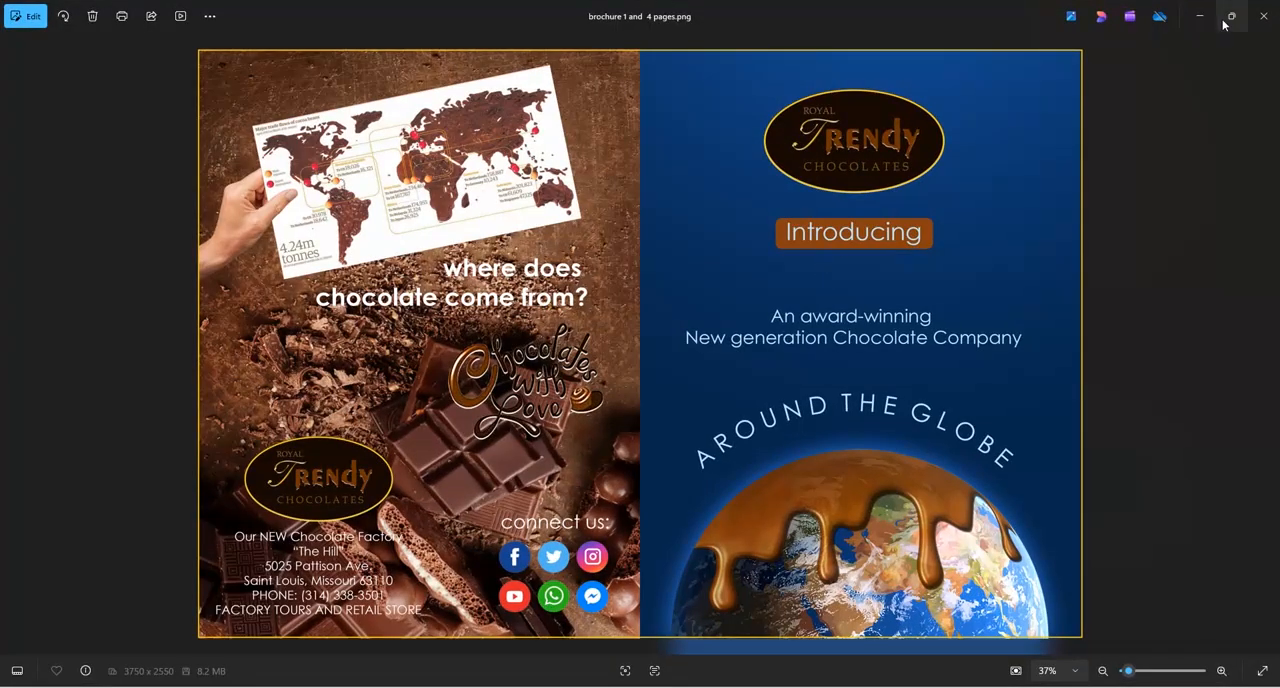
{"action": "left_click", "coordinate": [1262, 16]}
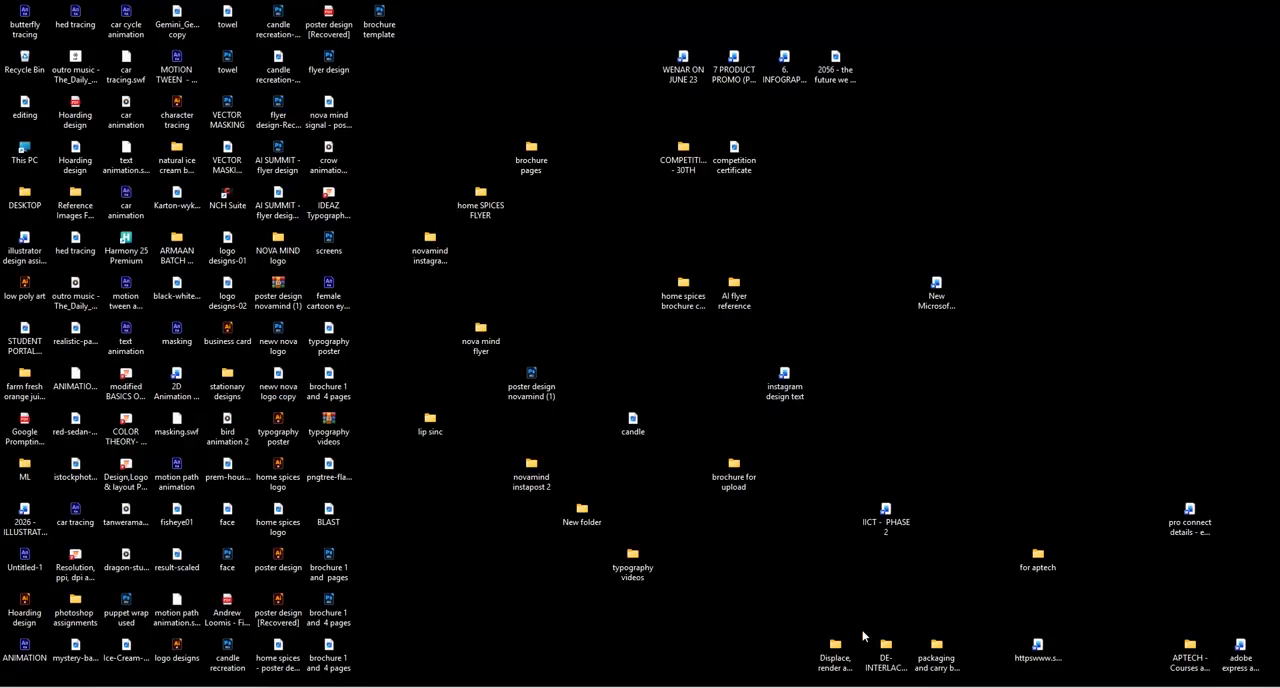